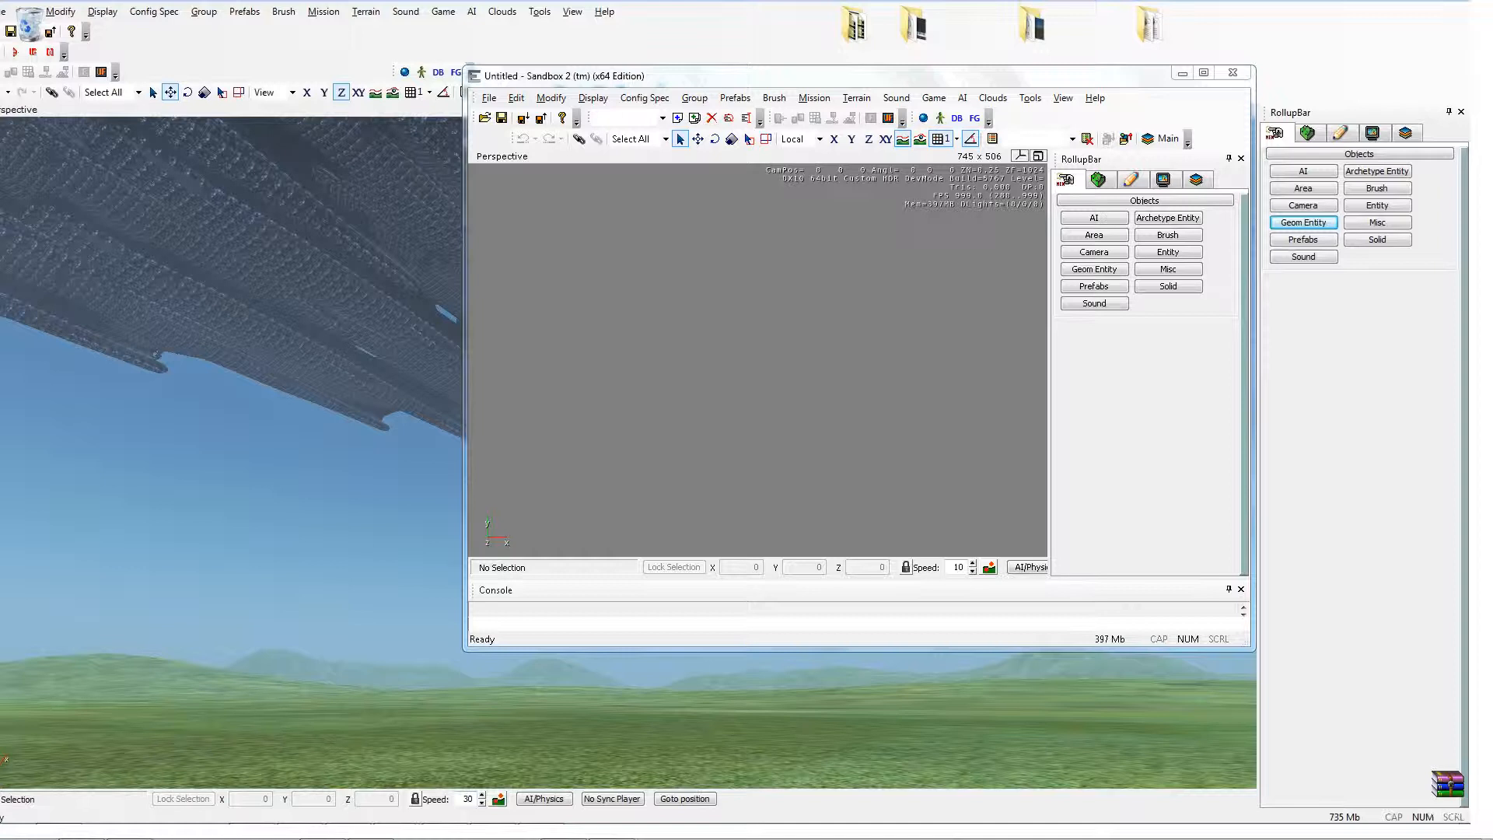
Step: Open the level Particle & Weapon Testing 2 and close the errors report
left_click(488, 98)
left_click(567, 329)
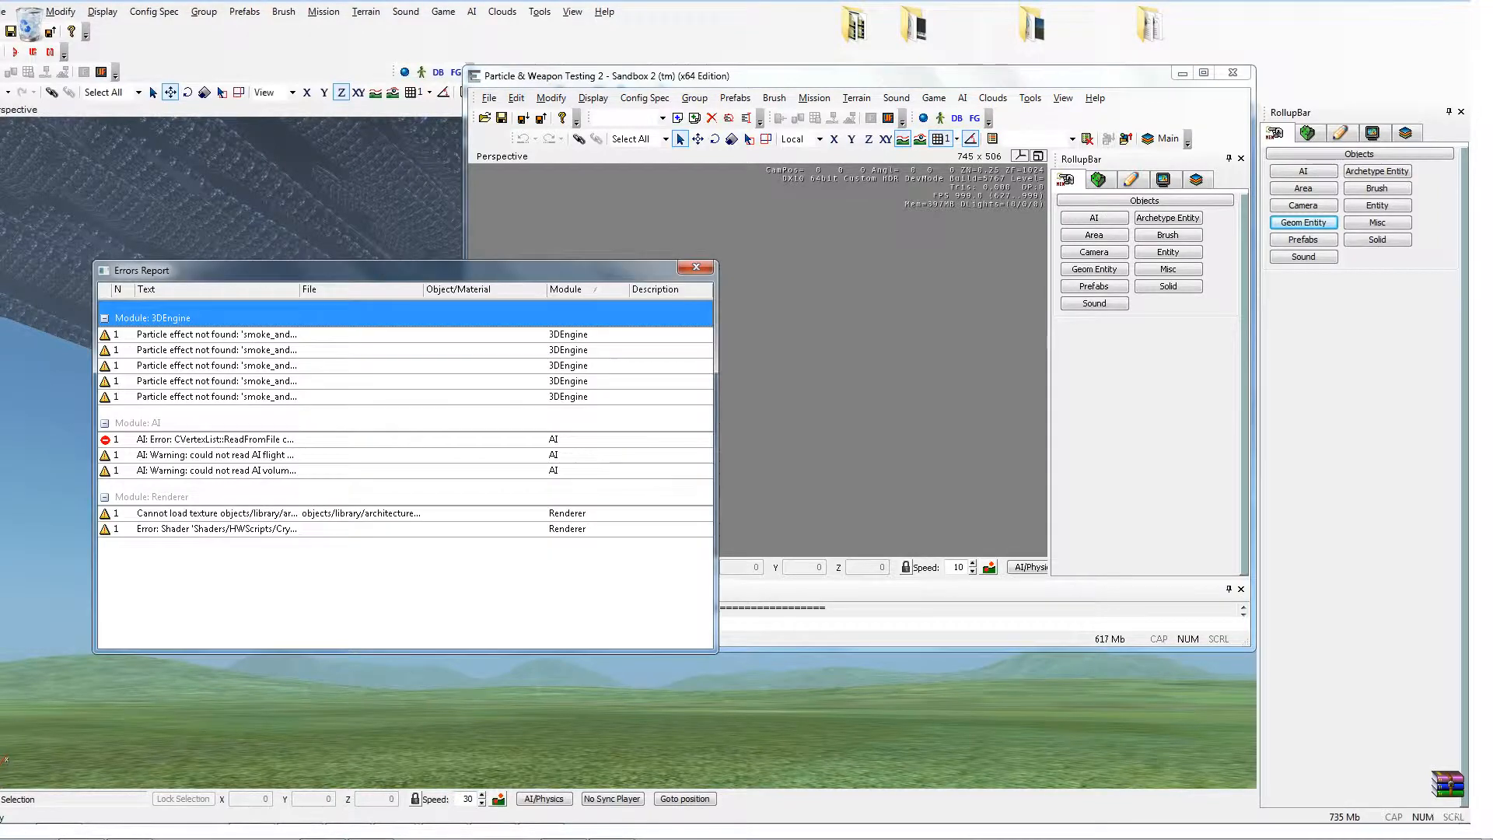
left_click(696, 268)
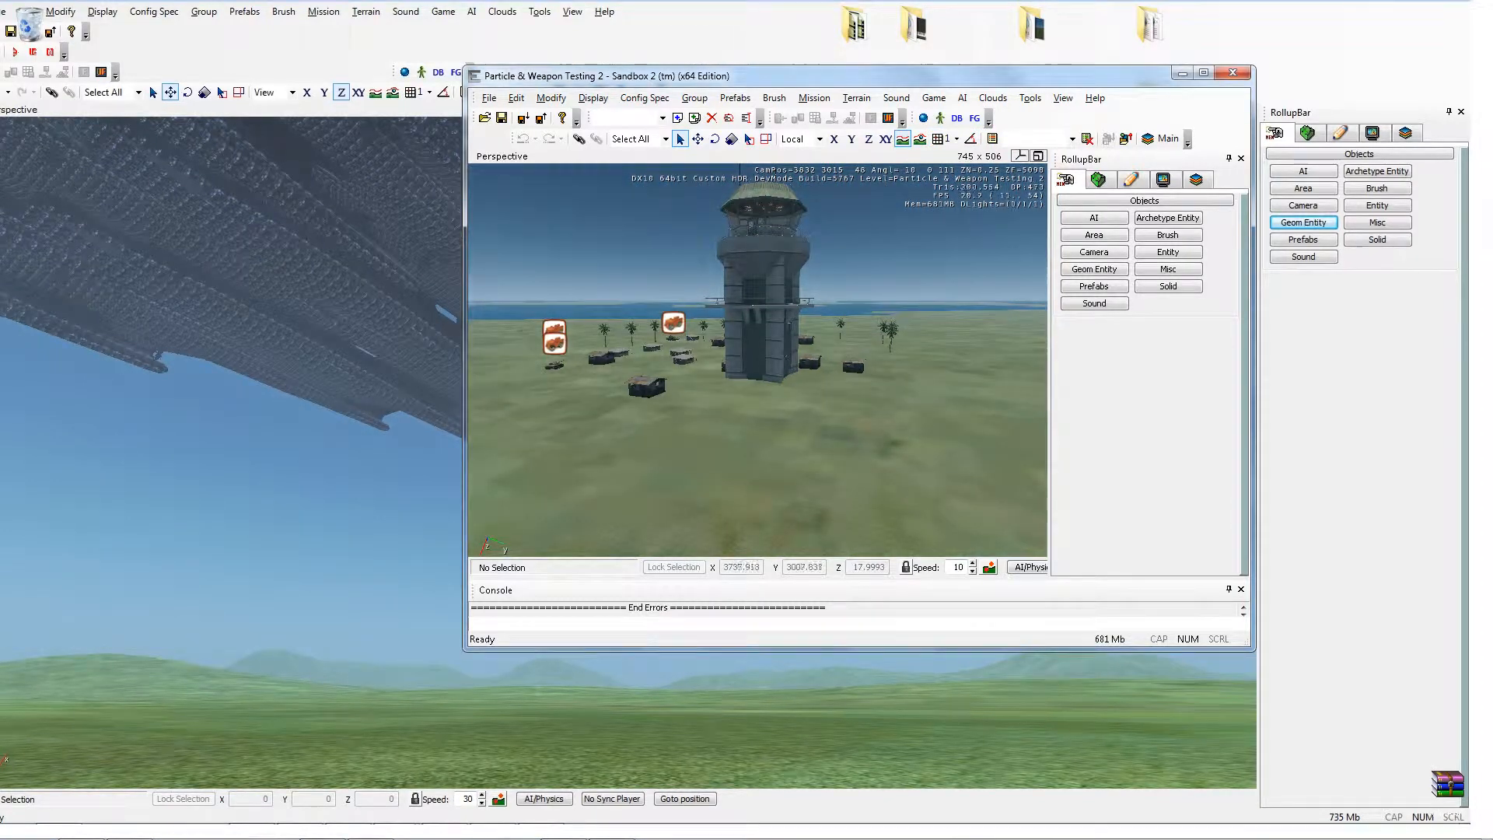
left_click_drag(858, 444, 980, 398)
key("s")
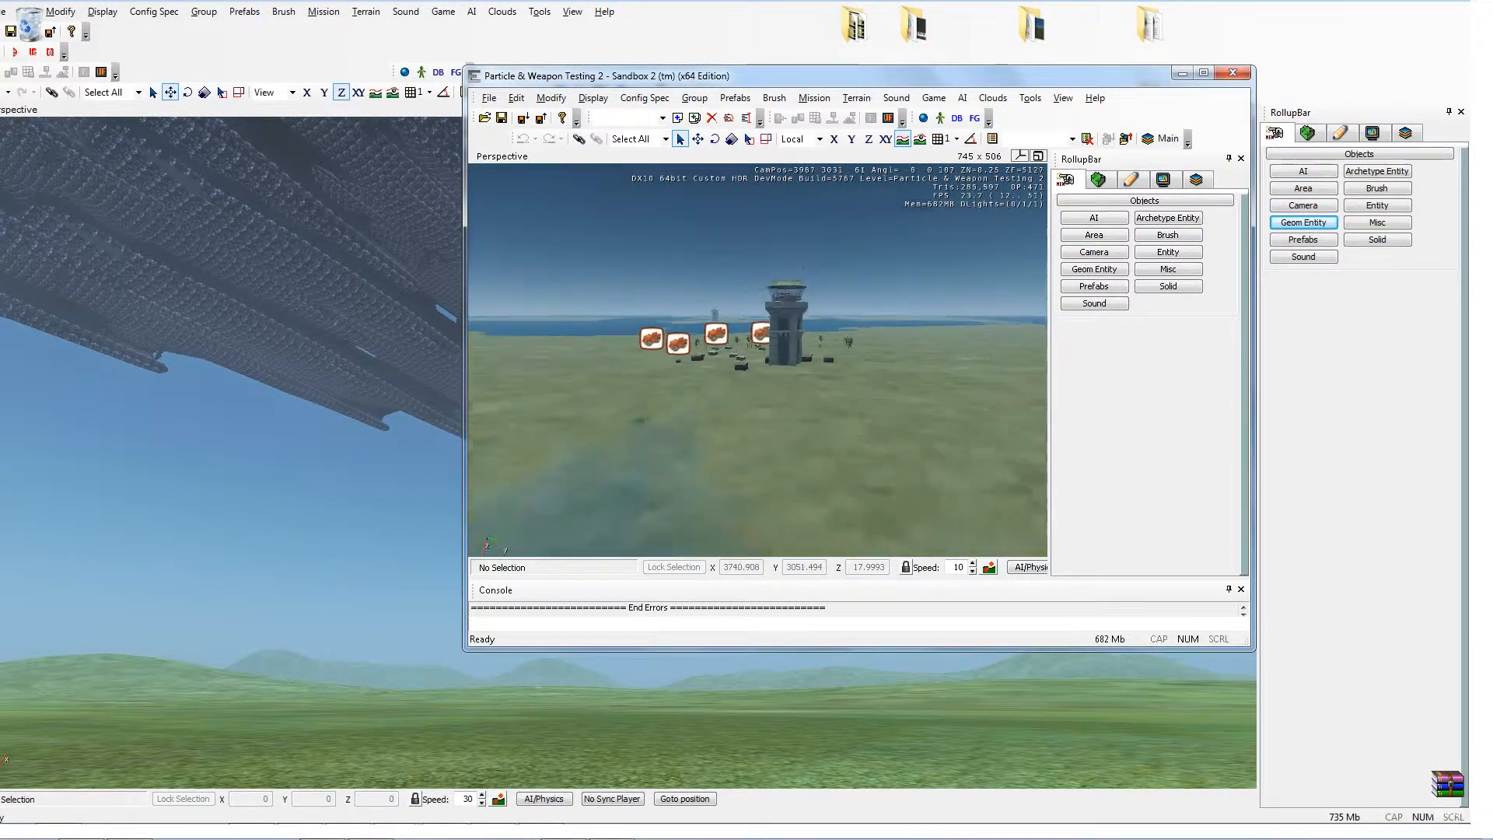
key("w")
key("w")
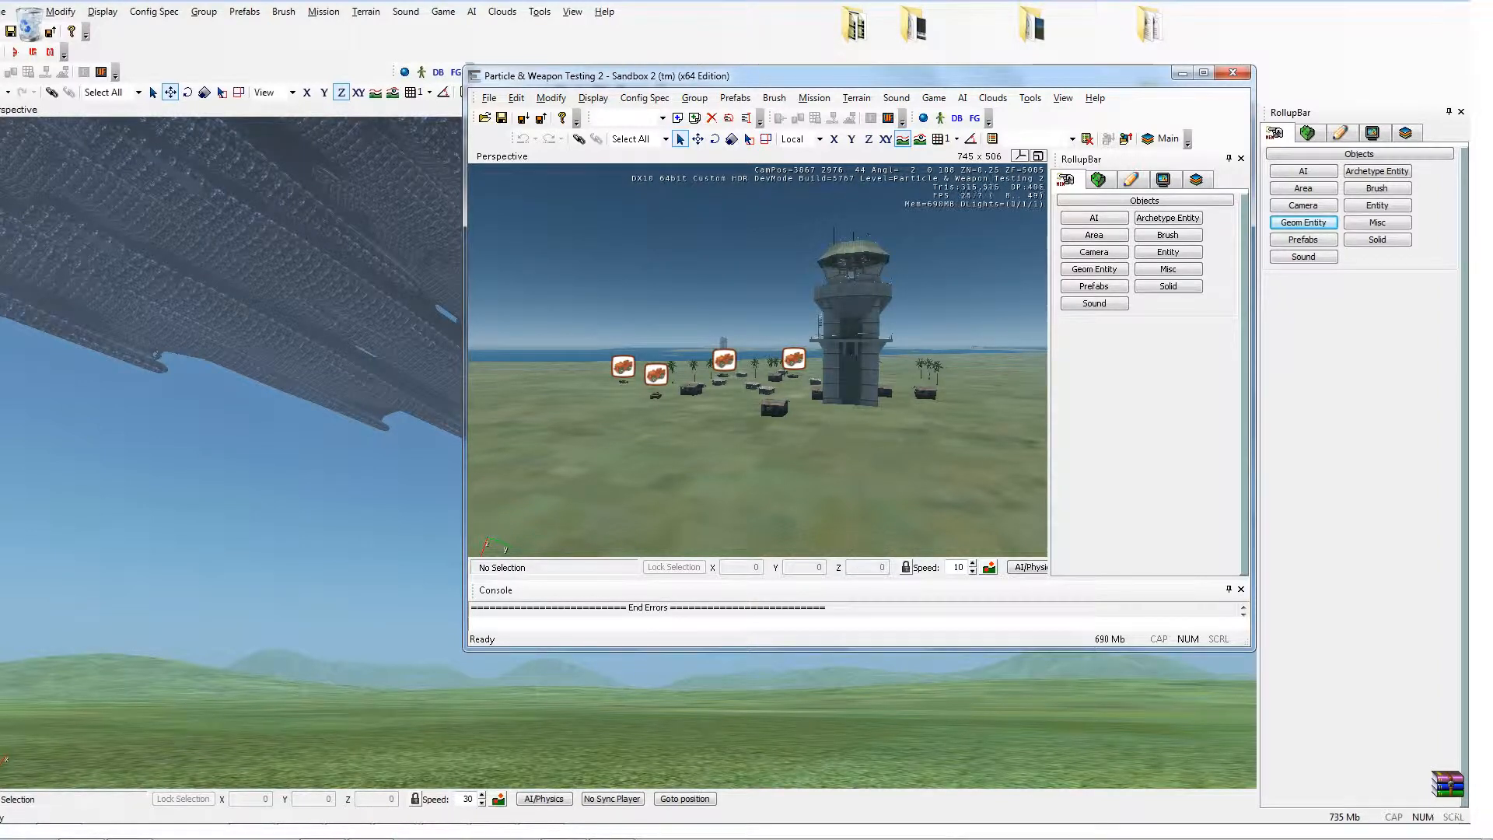
Step: Open the Database View on its Particles tab and select the explosions library
left_click(956, 118)
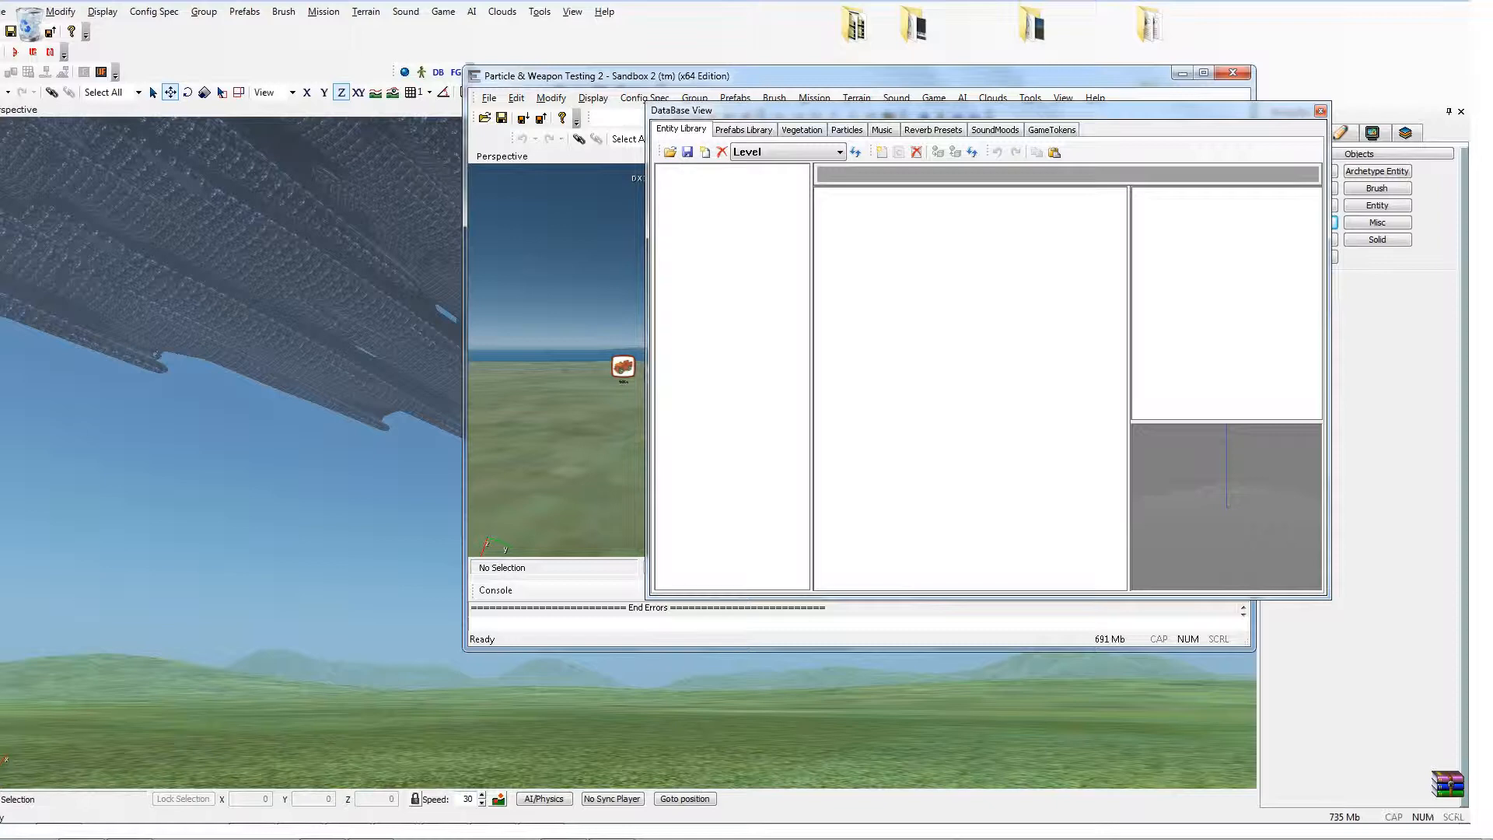
left_click_drag(746, 110, 888, 178)
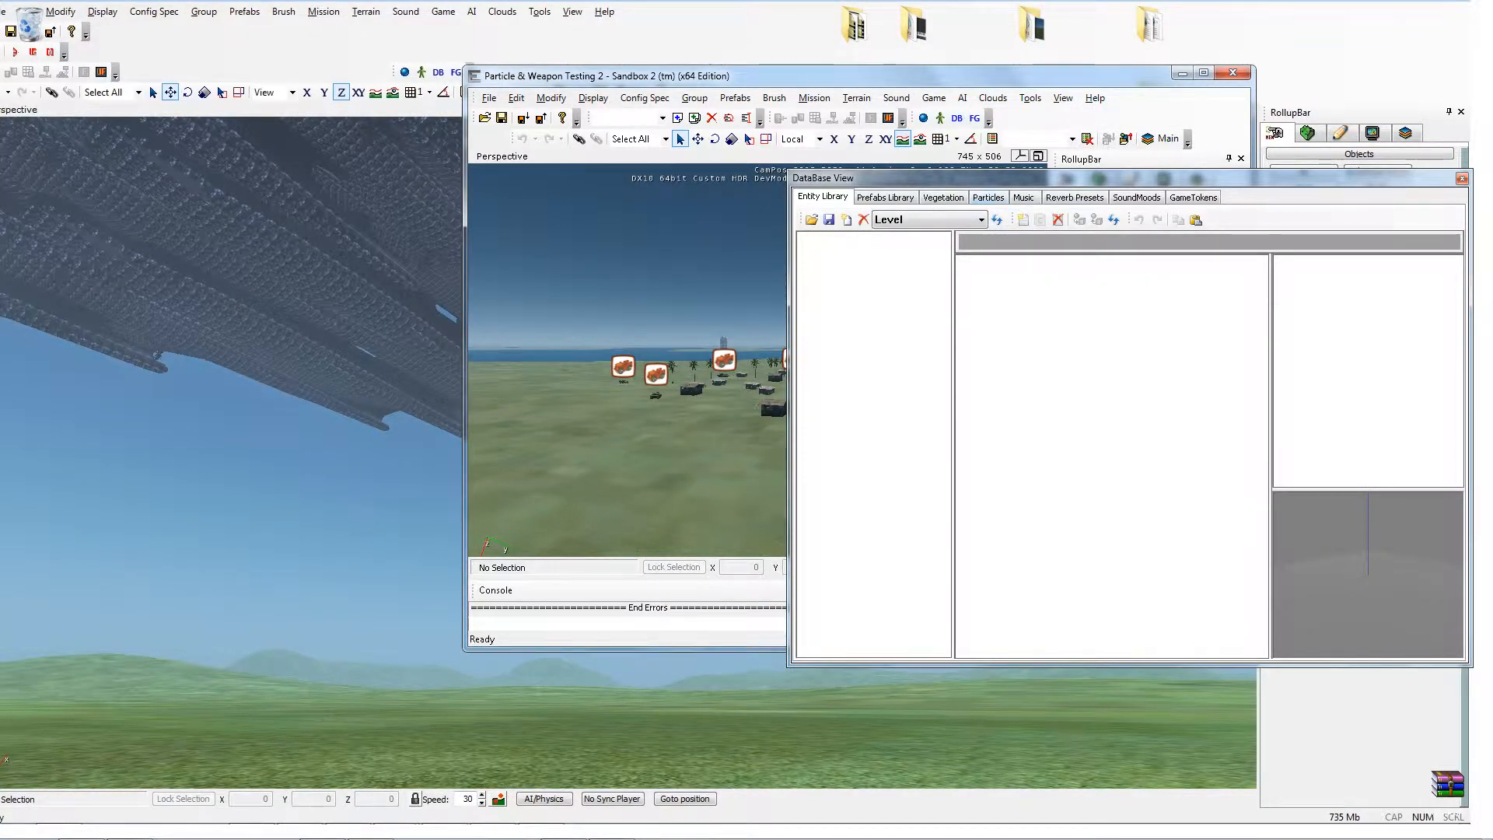
left_click(989, 198)
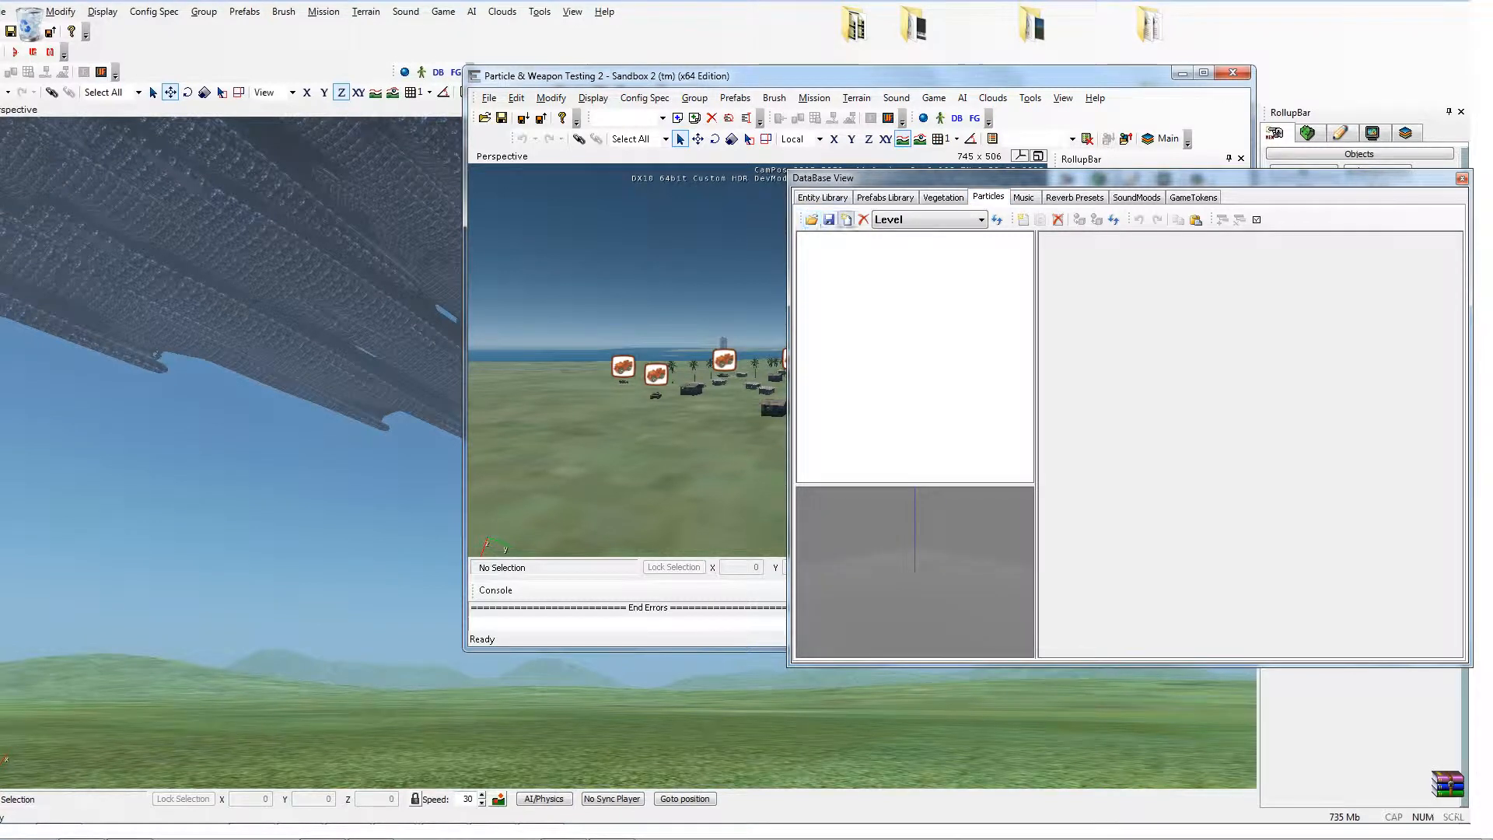
left_click(981, 219)
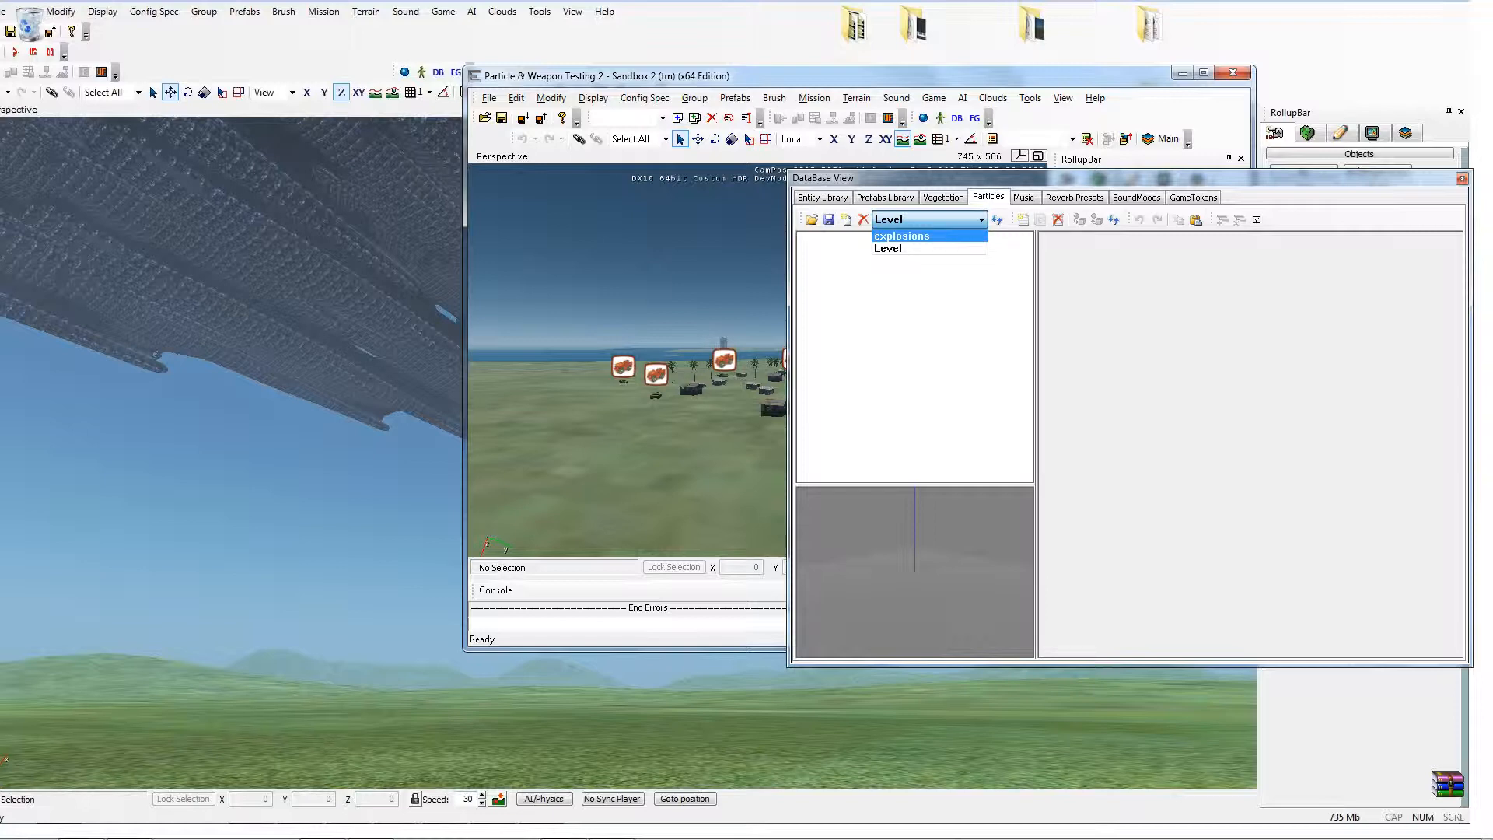
left_click(902, 236)
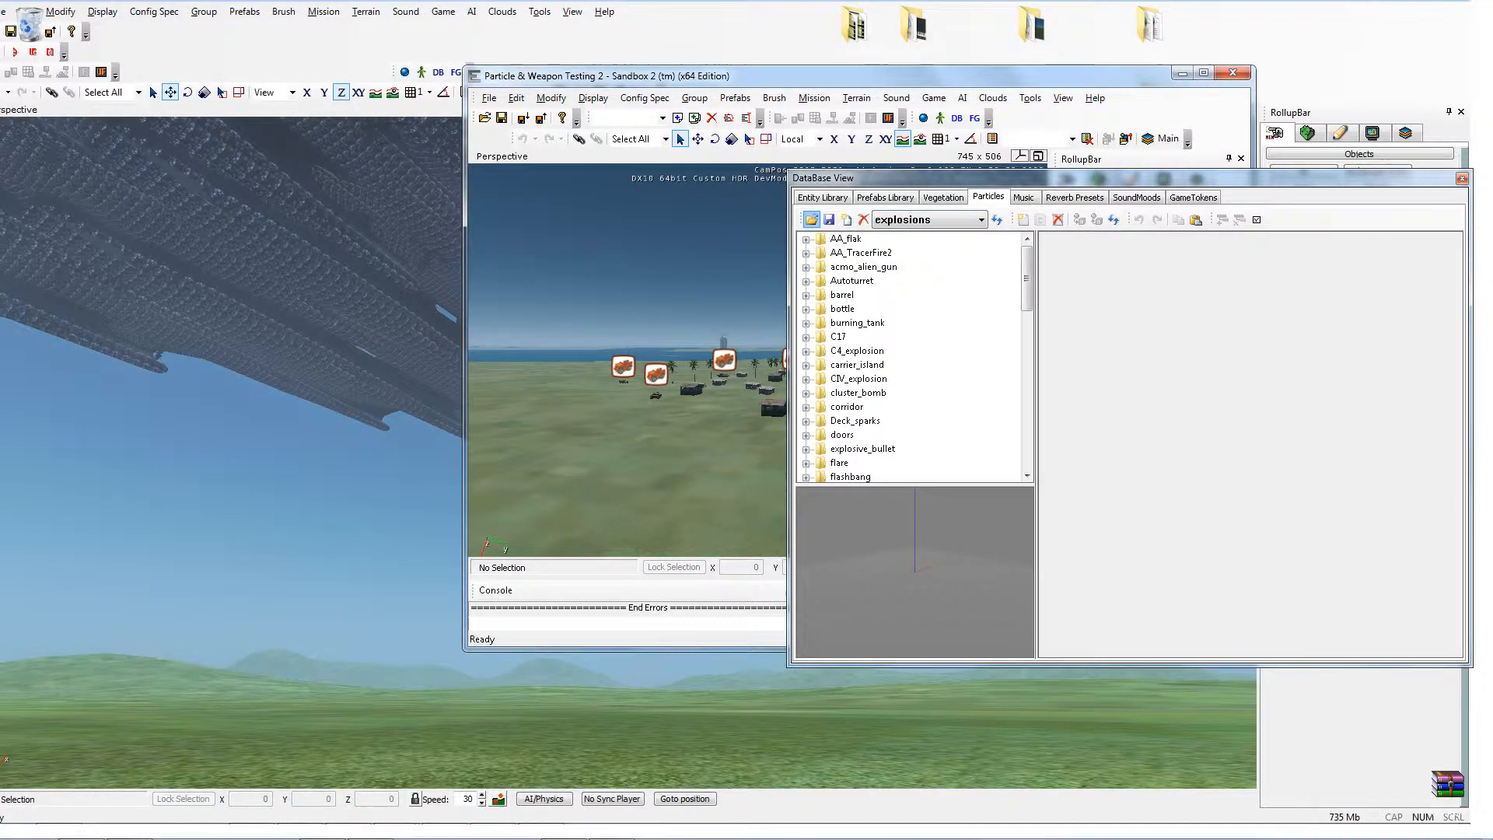
Step: Try to load explosions.xml as a particle library, dismissing the resulting error dialogs
left_click(811, 219)
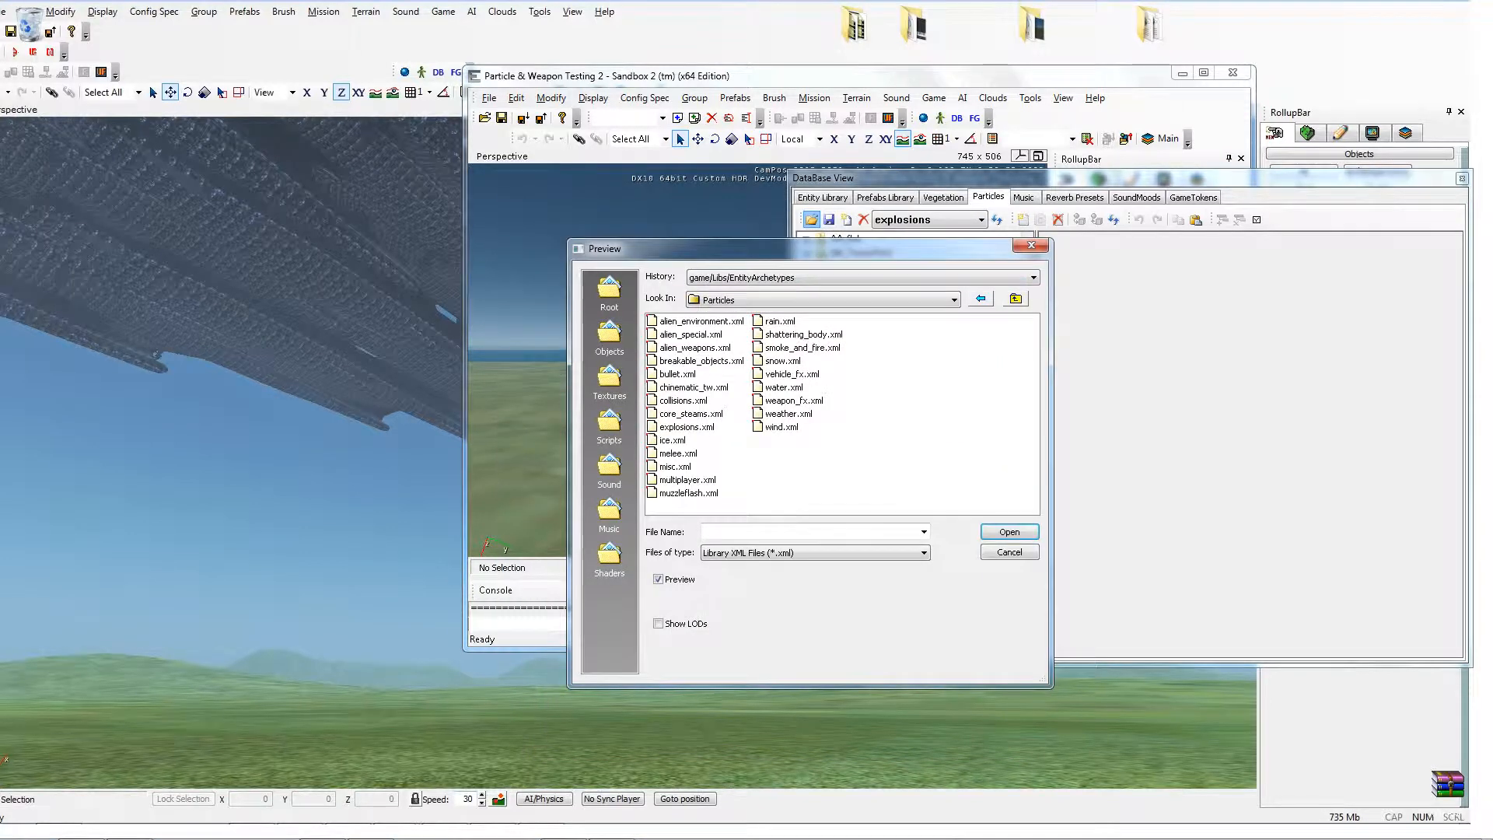
left_click(687, 427)
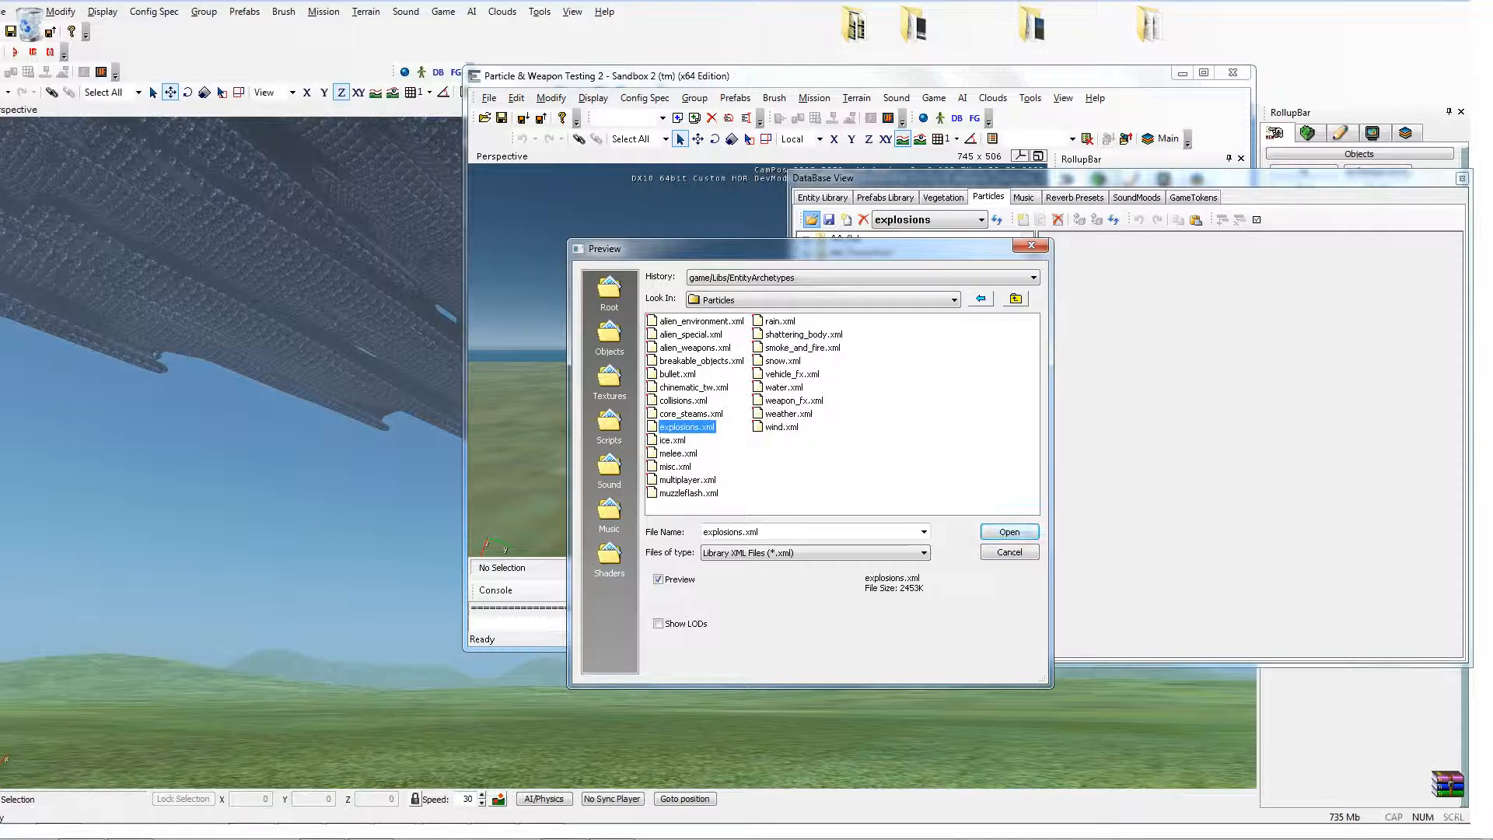
key("Return")
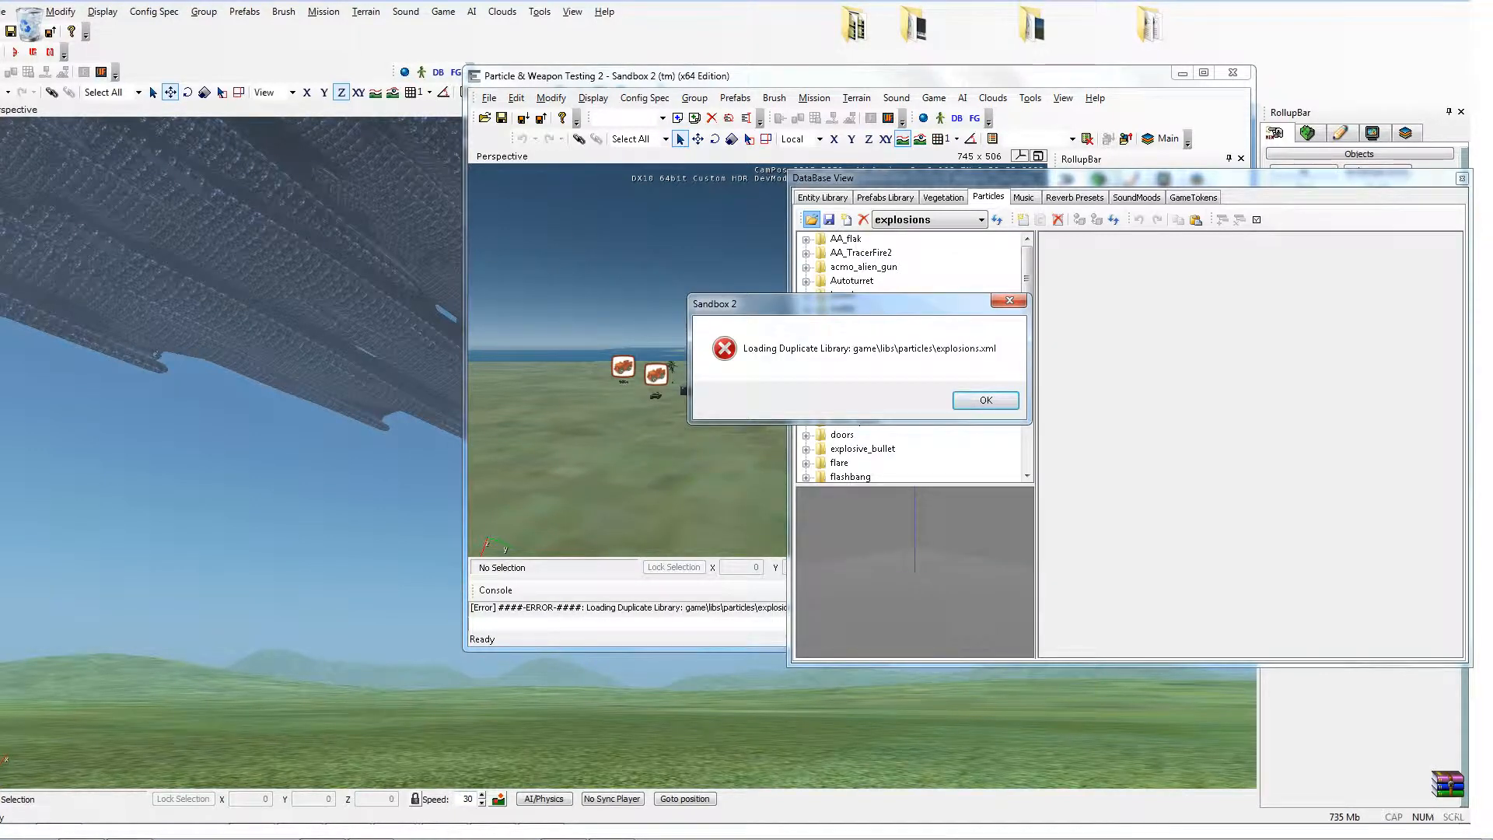
key("Return")
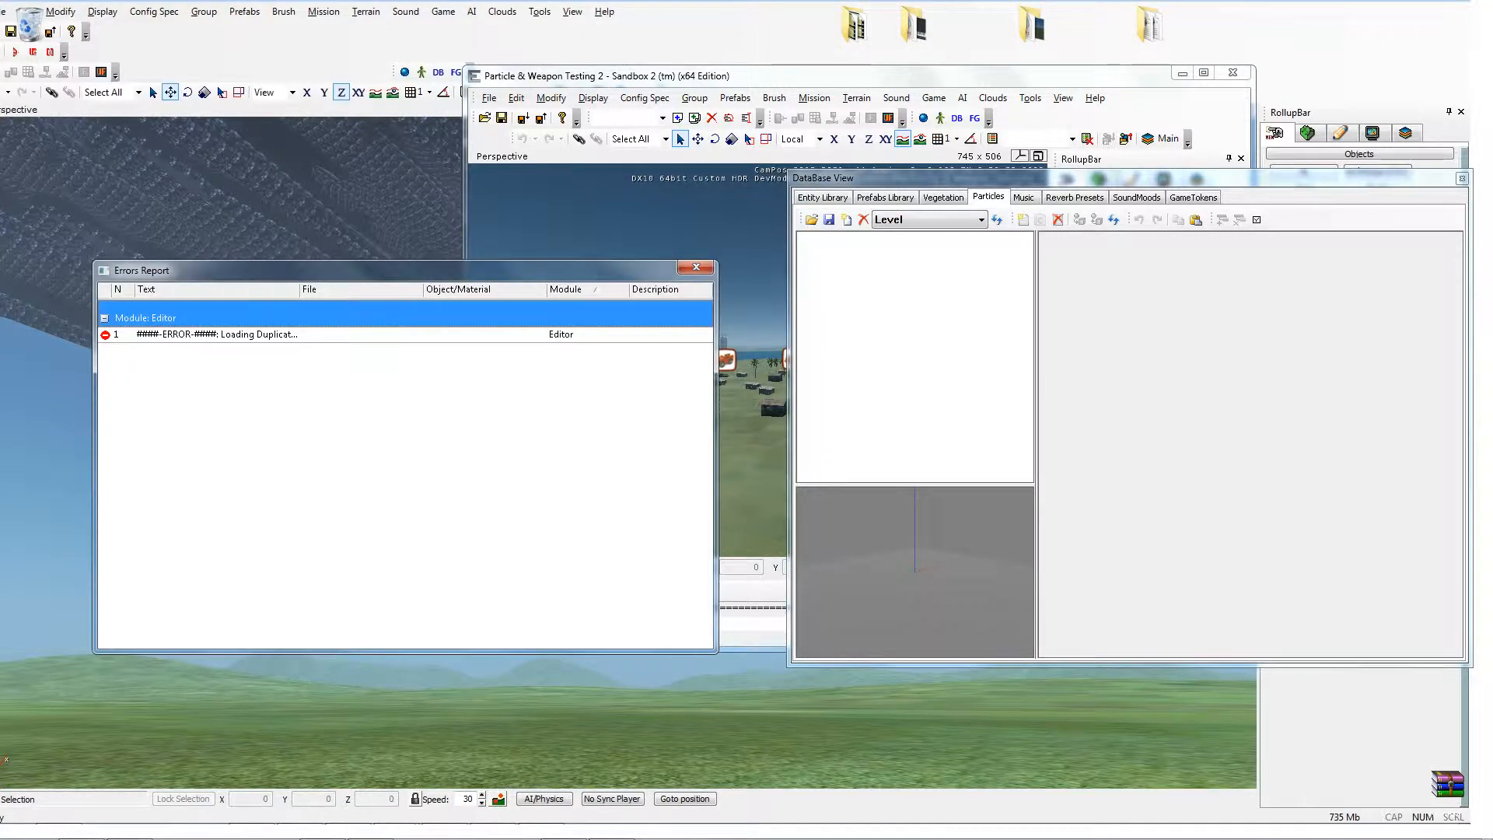
left_click(696, 268)
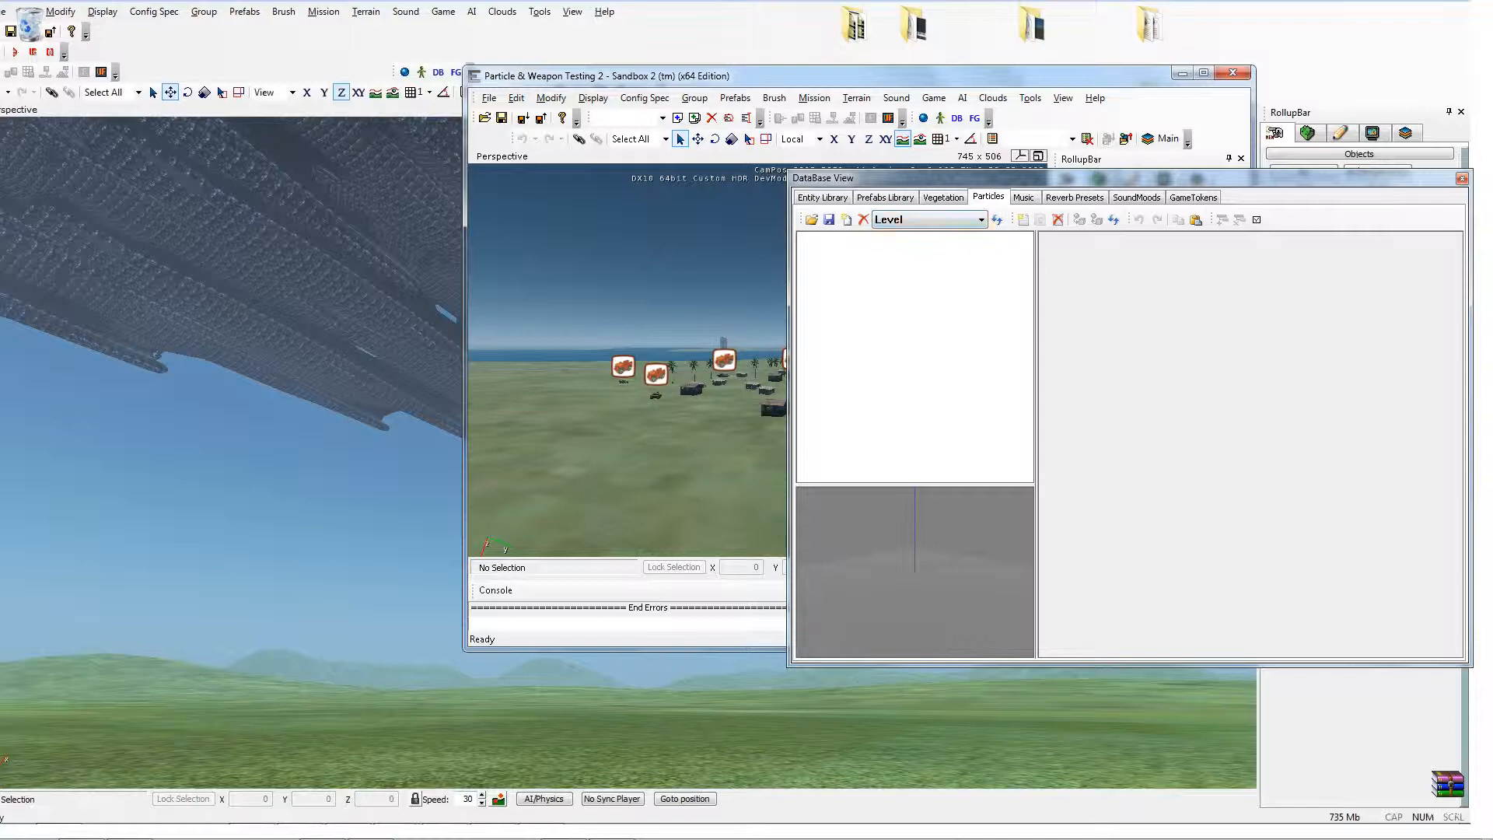
Step: Reselect the explosions library and rearrange the editor and Database View windows
left_click(981, 220)
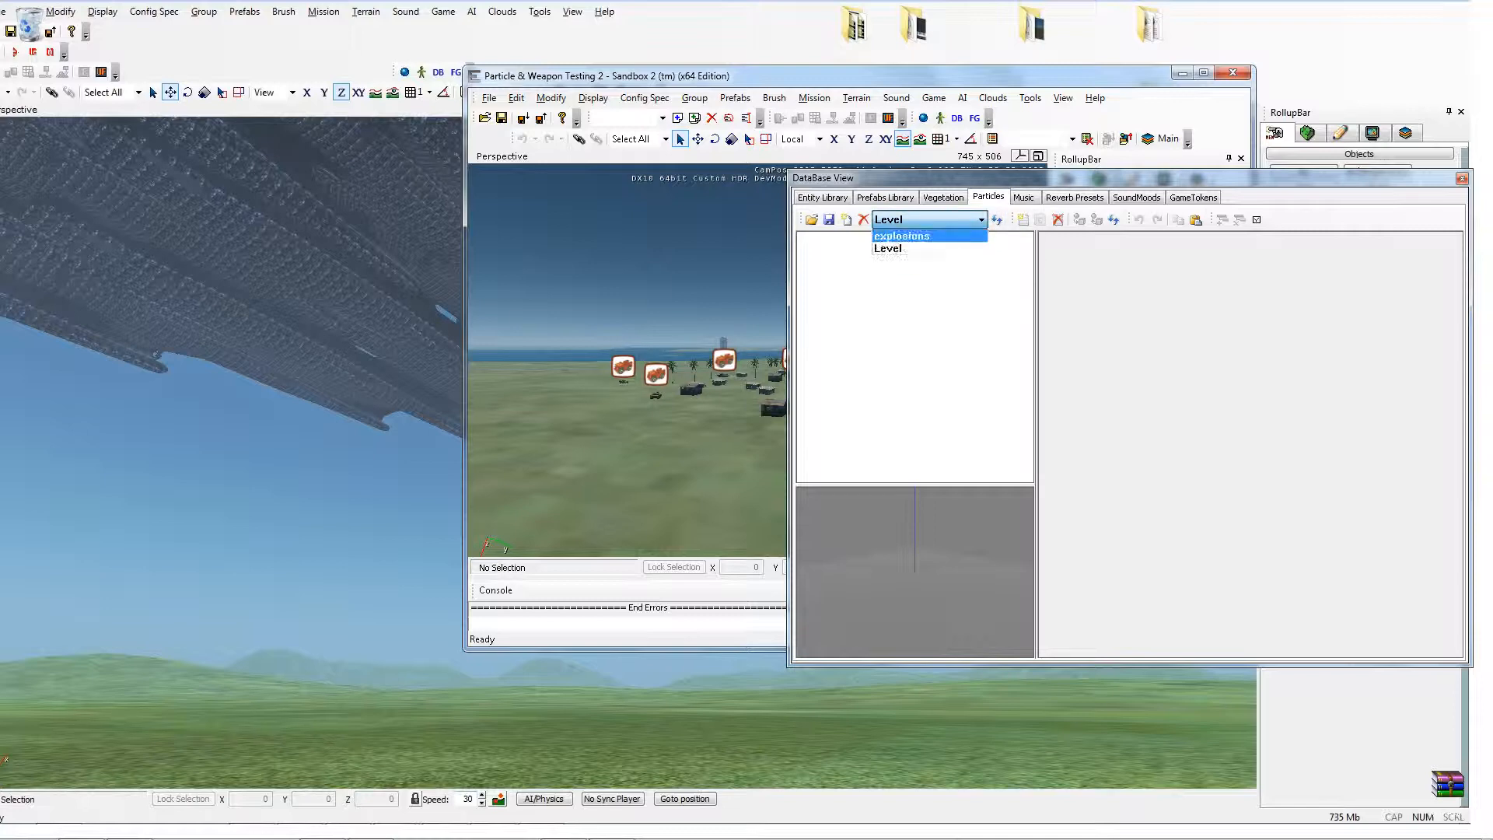
left_click(902, 236)
left_click_drag(591, 75, 279, 62)
left_click_drag(1058, 178, 1052, 108)
Step: Expand the rocket folder in the explosions particle list
scroll(906, 288, "down", 4)
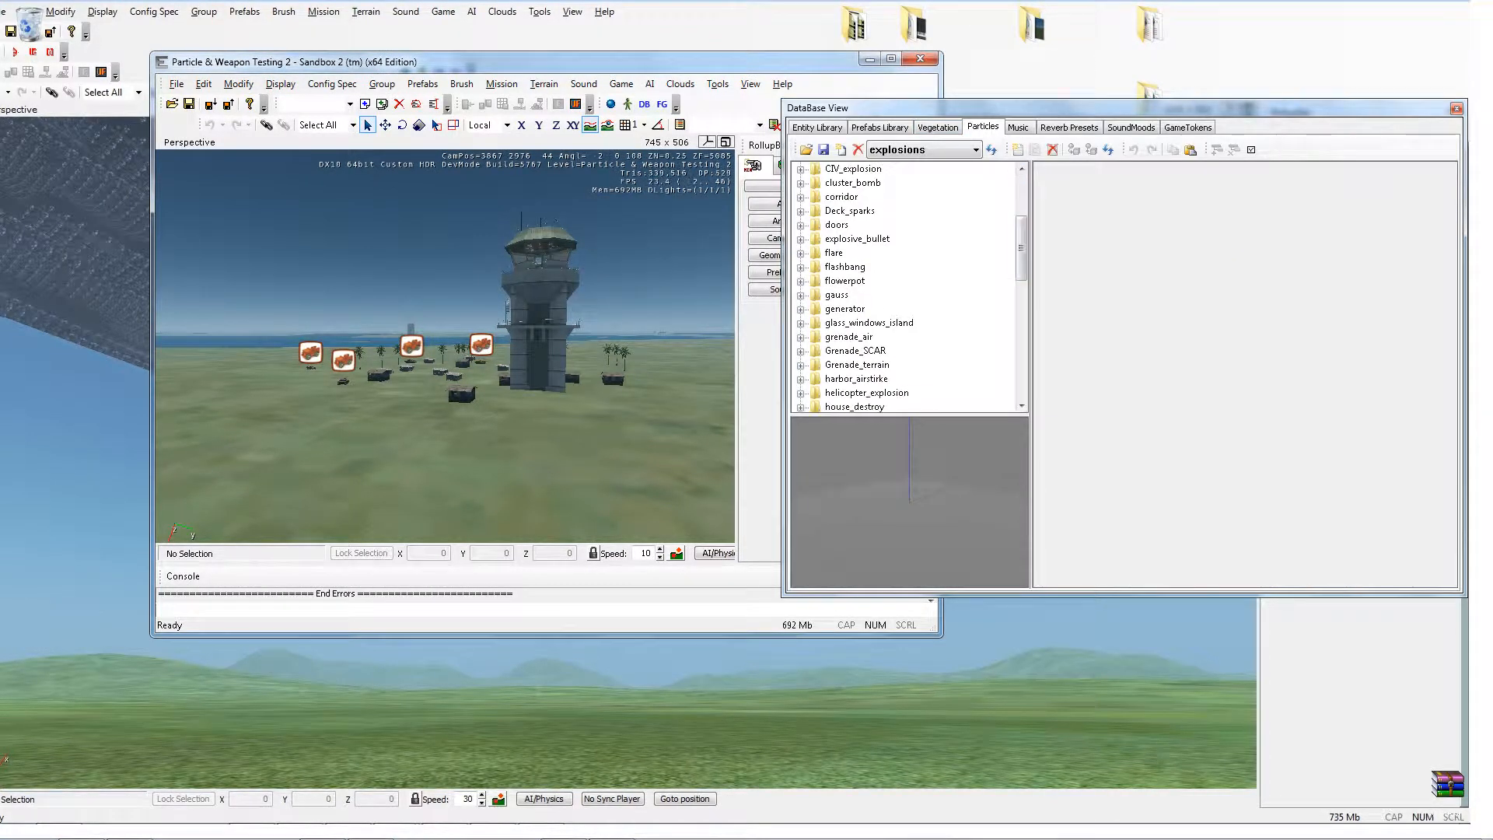
scroll(906, 288, "down", 7)
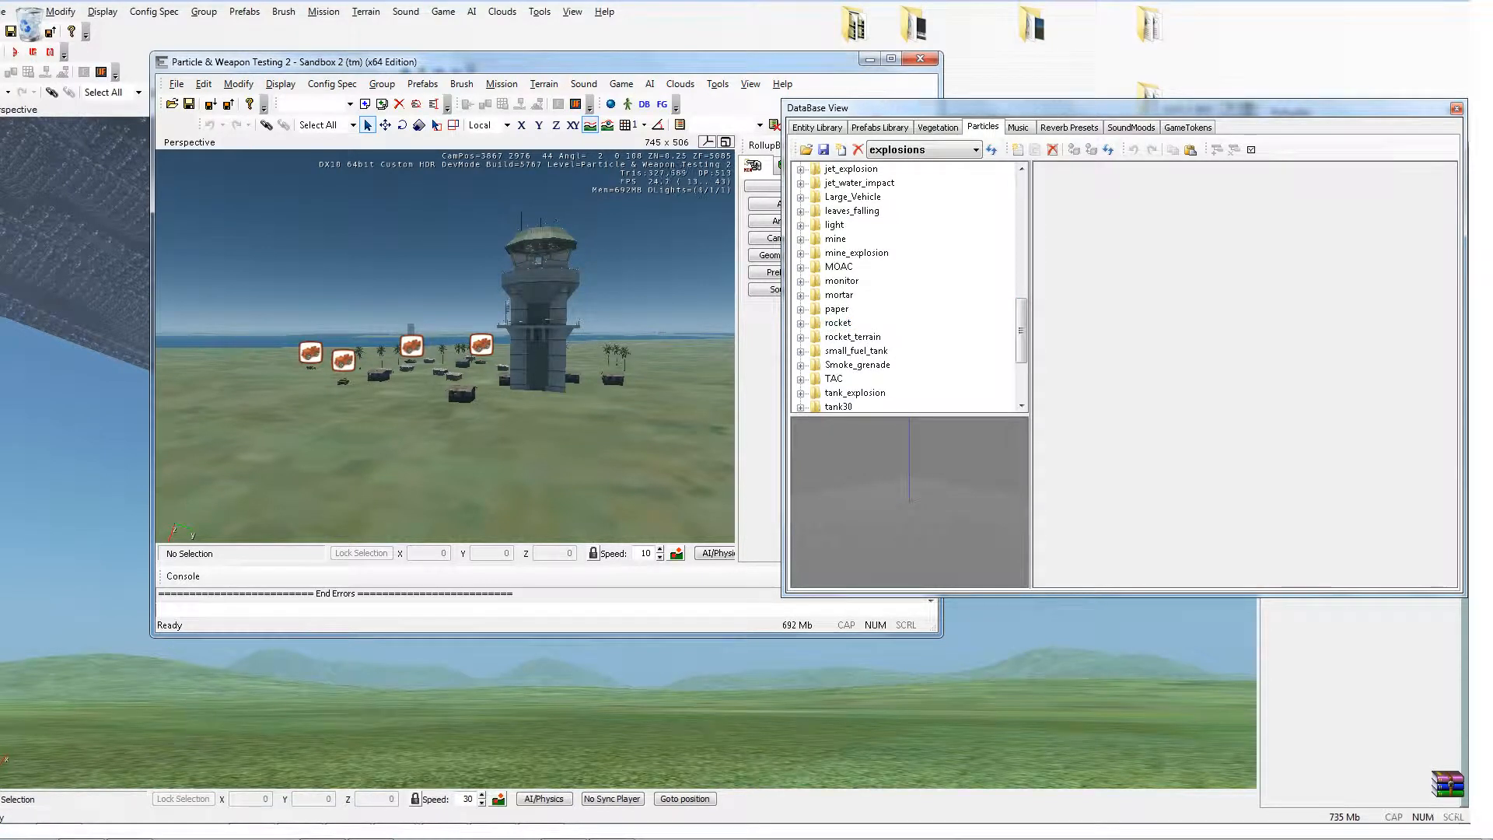
double_click(838, 323)
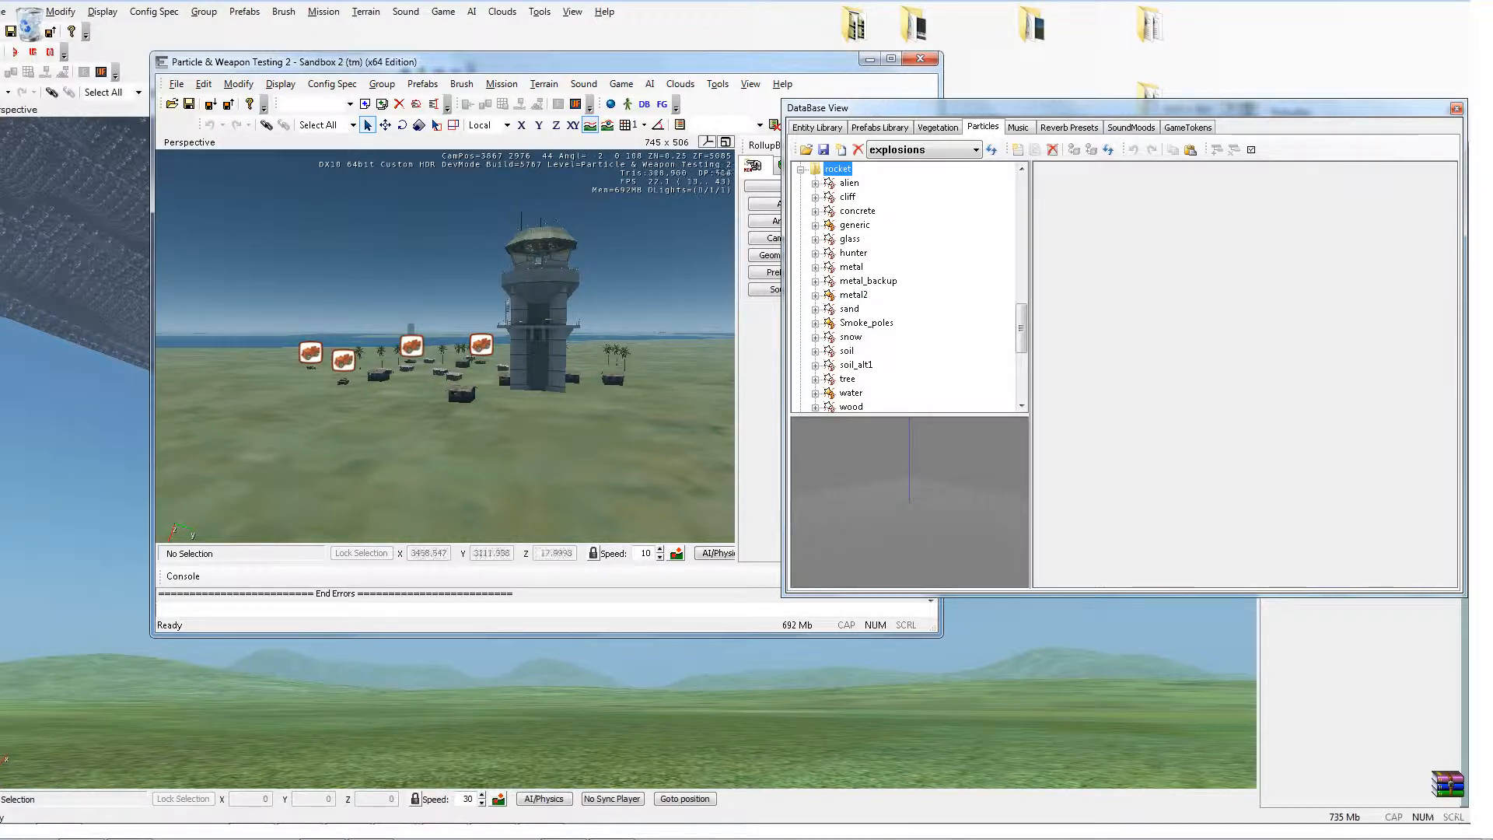
Step: Enter game mode and run the console command i_giveitem LAW to equip the LAW launcher
key("shift+F1")
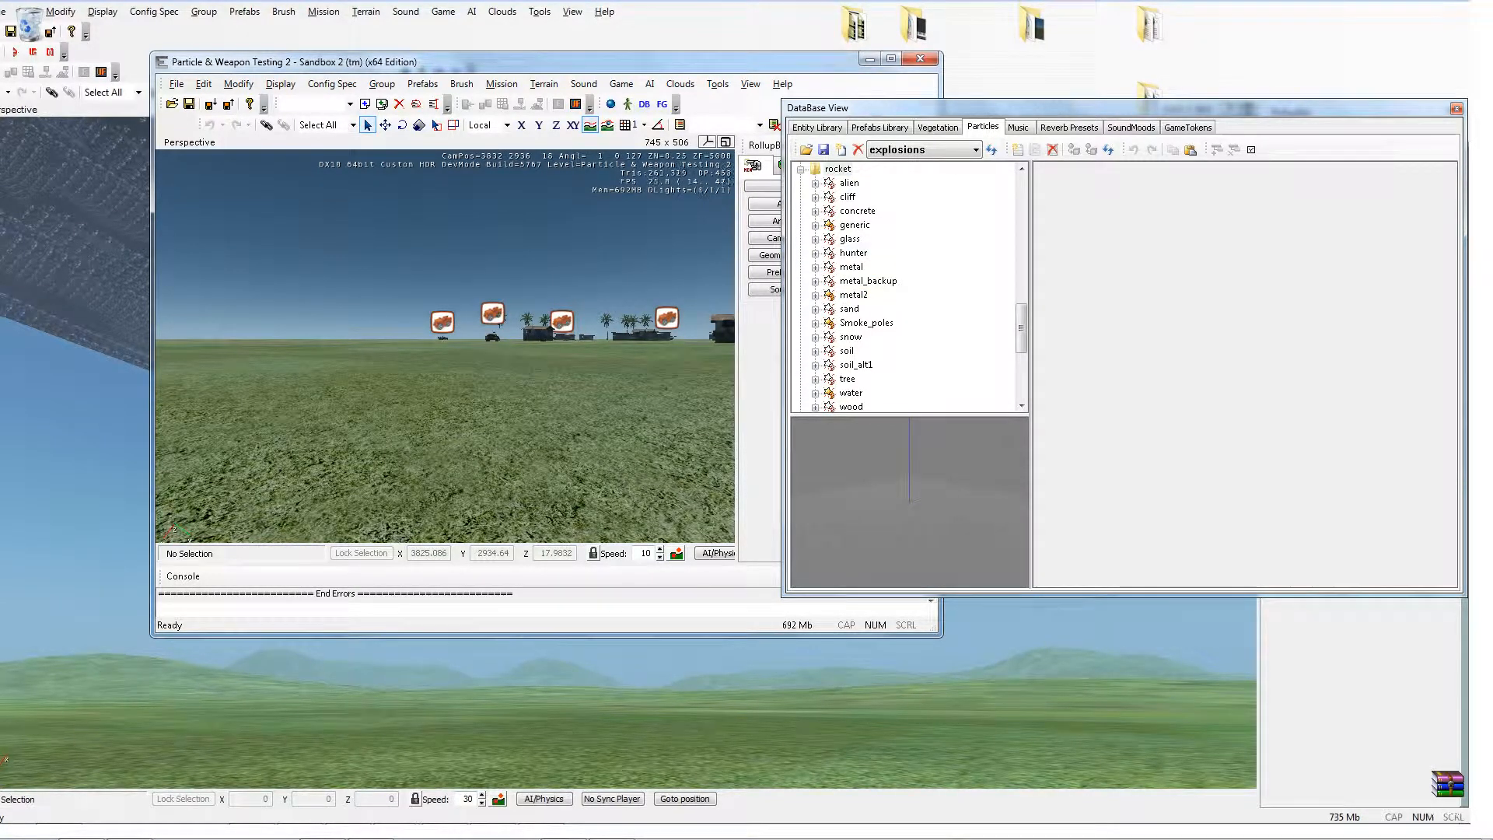
key("ctrl+g")
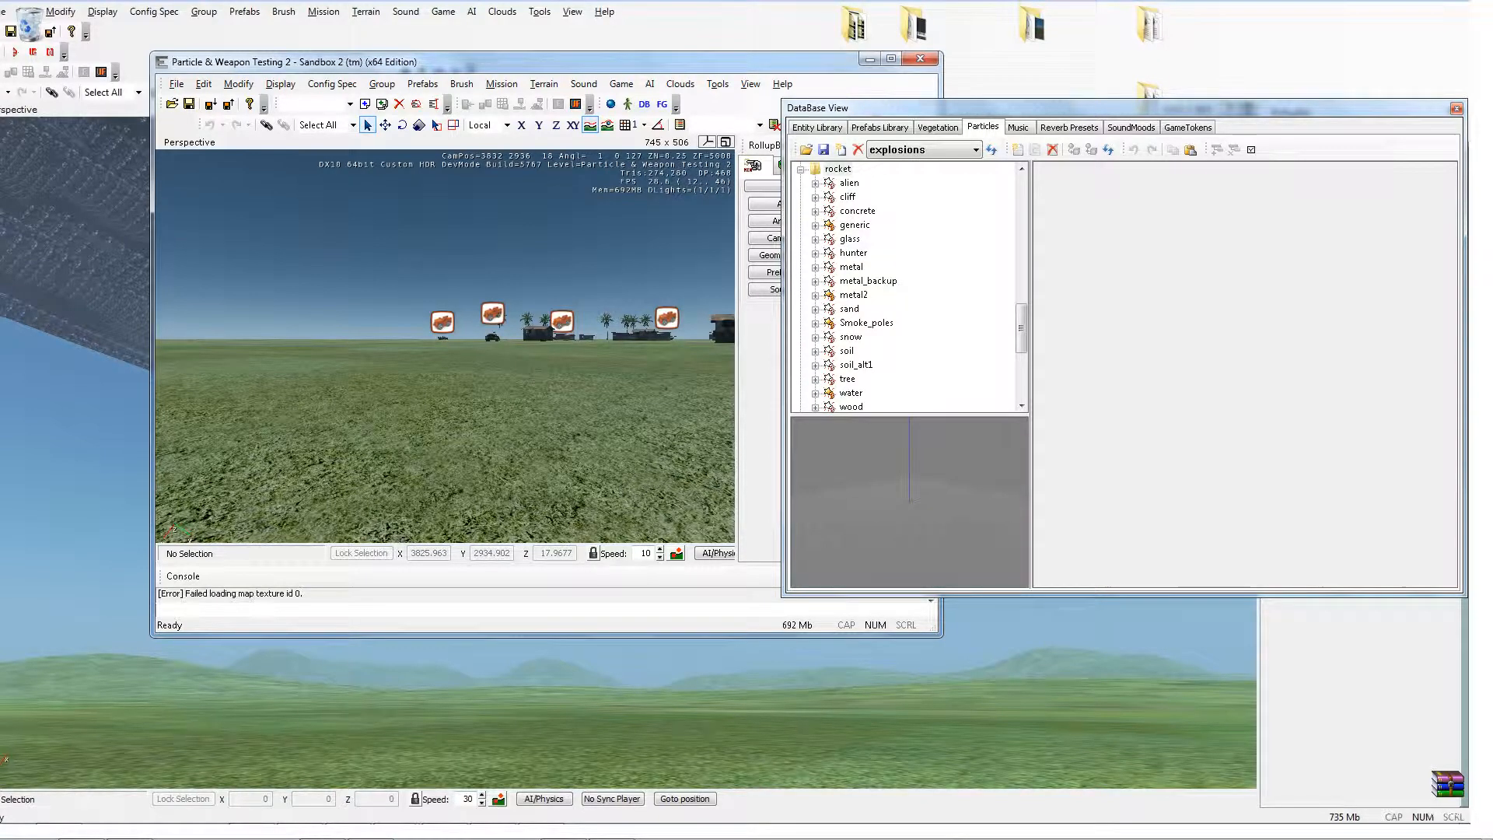
key("grave")
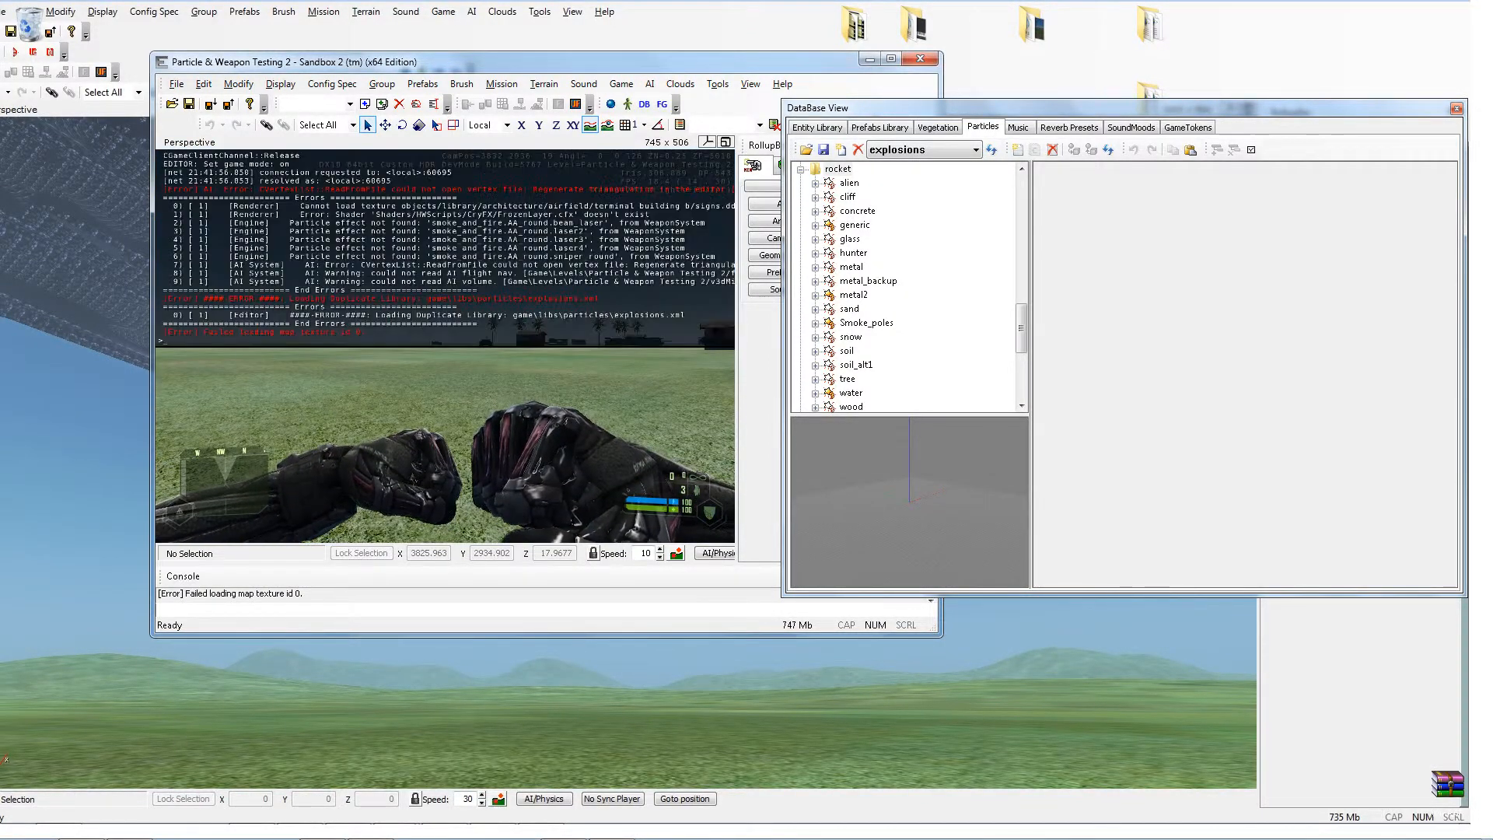
type("i_giveit")
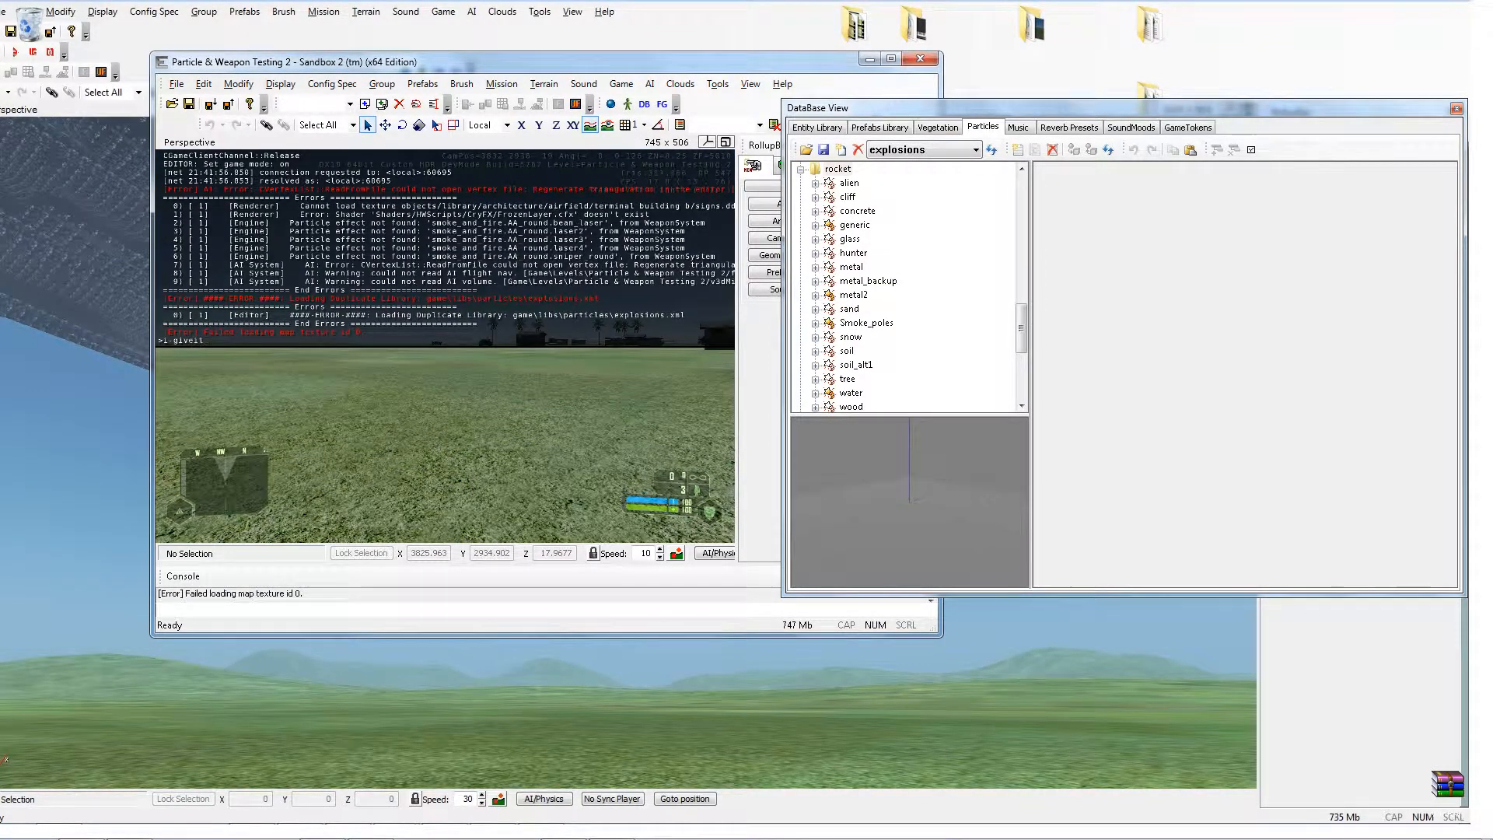
type("em LAW")
key("Return")
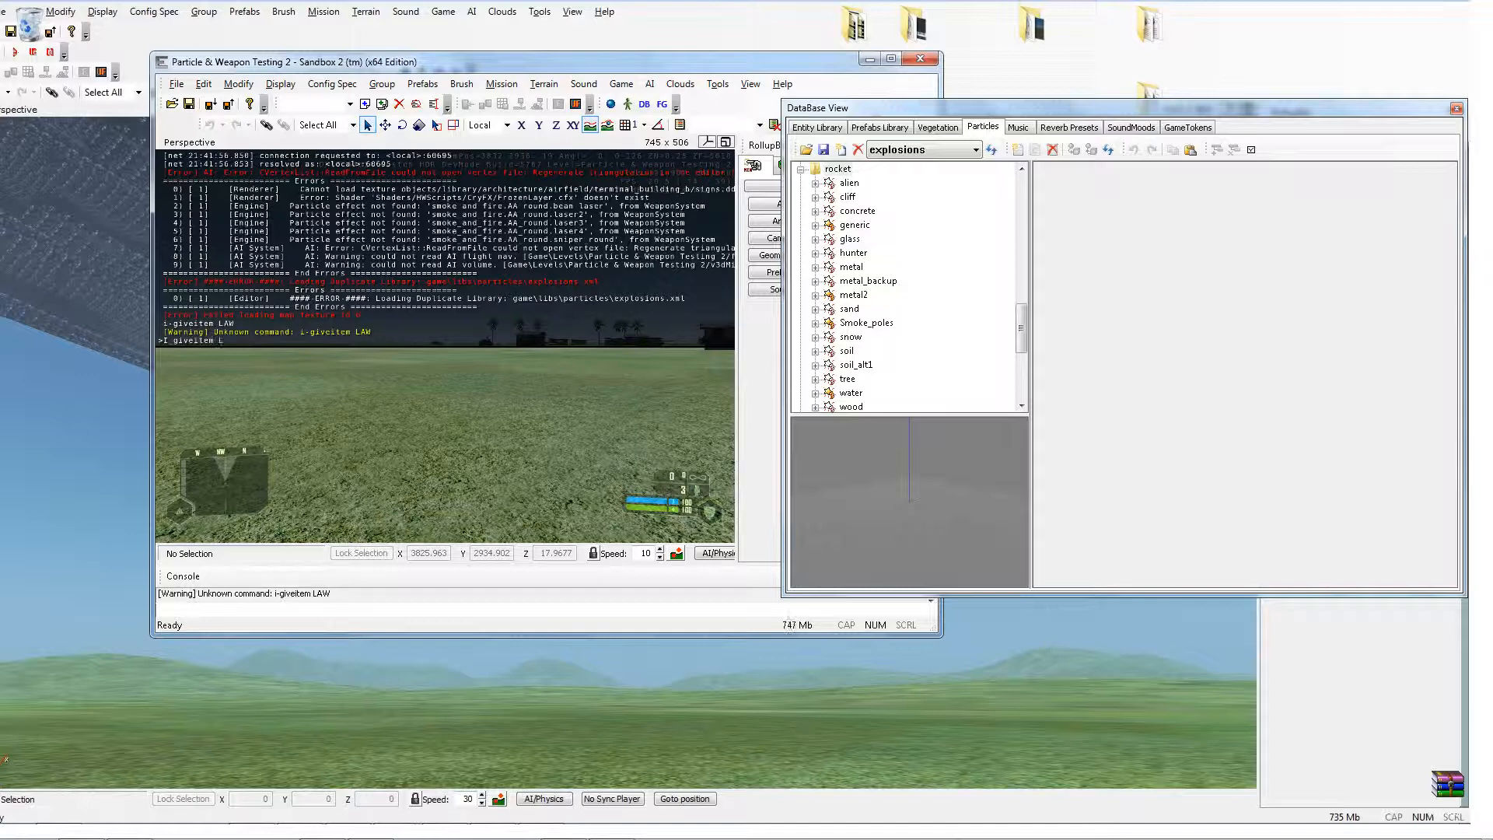
key("Return")
key("grave")
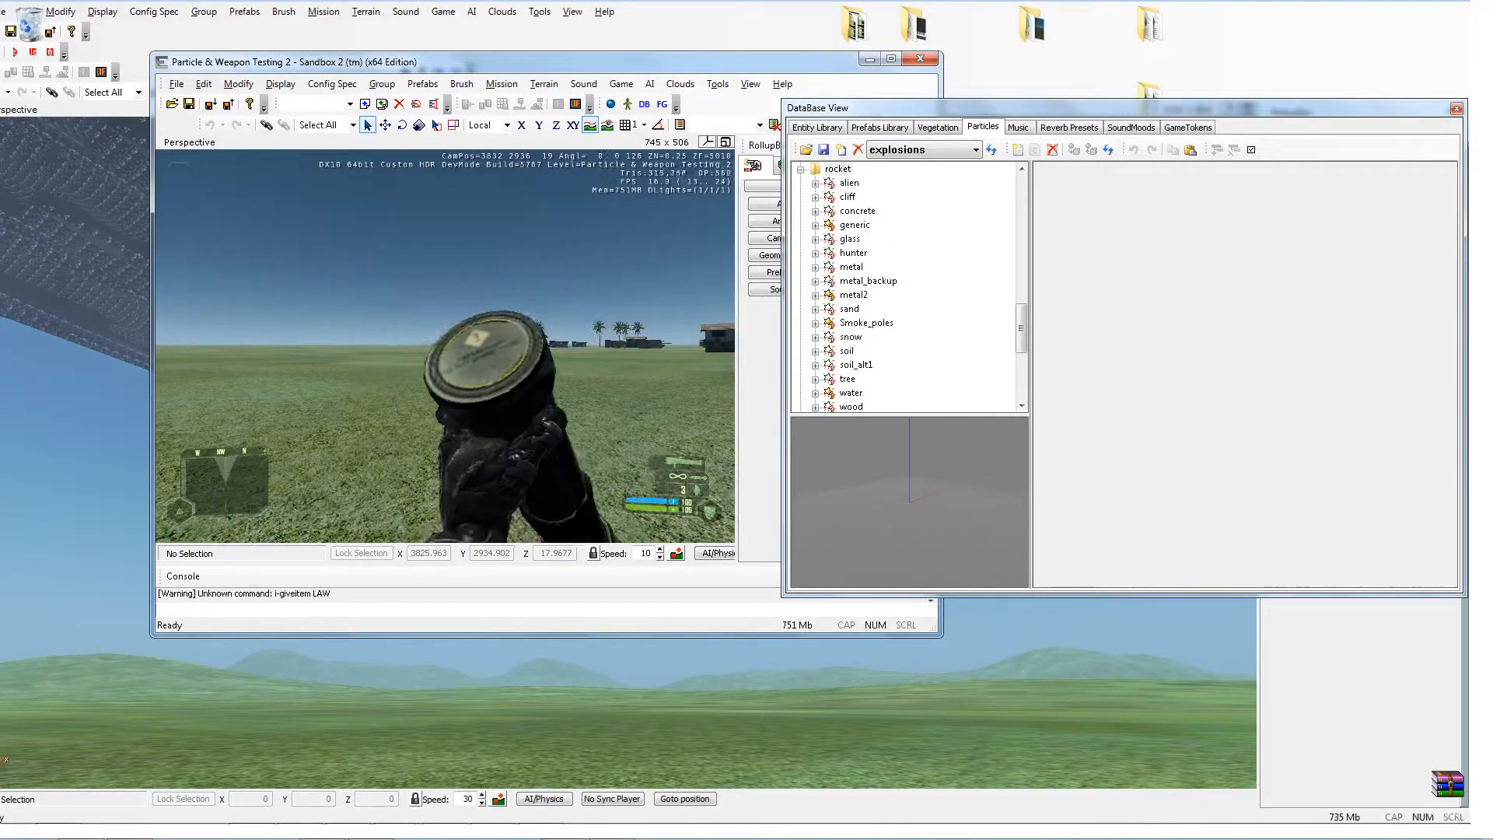
Step: Fire several LAW rockets to test the explosion effects, then leave game mode
key("w")
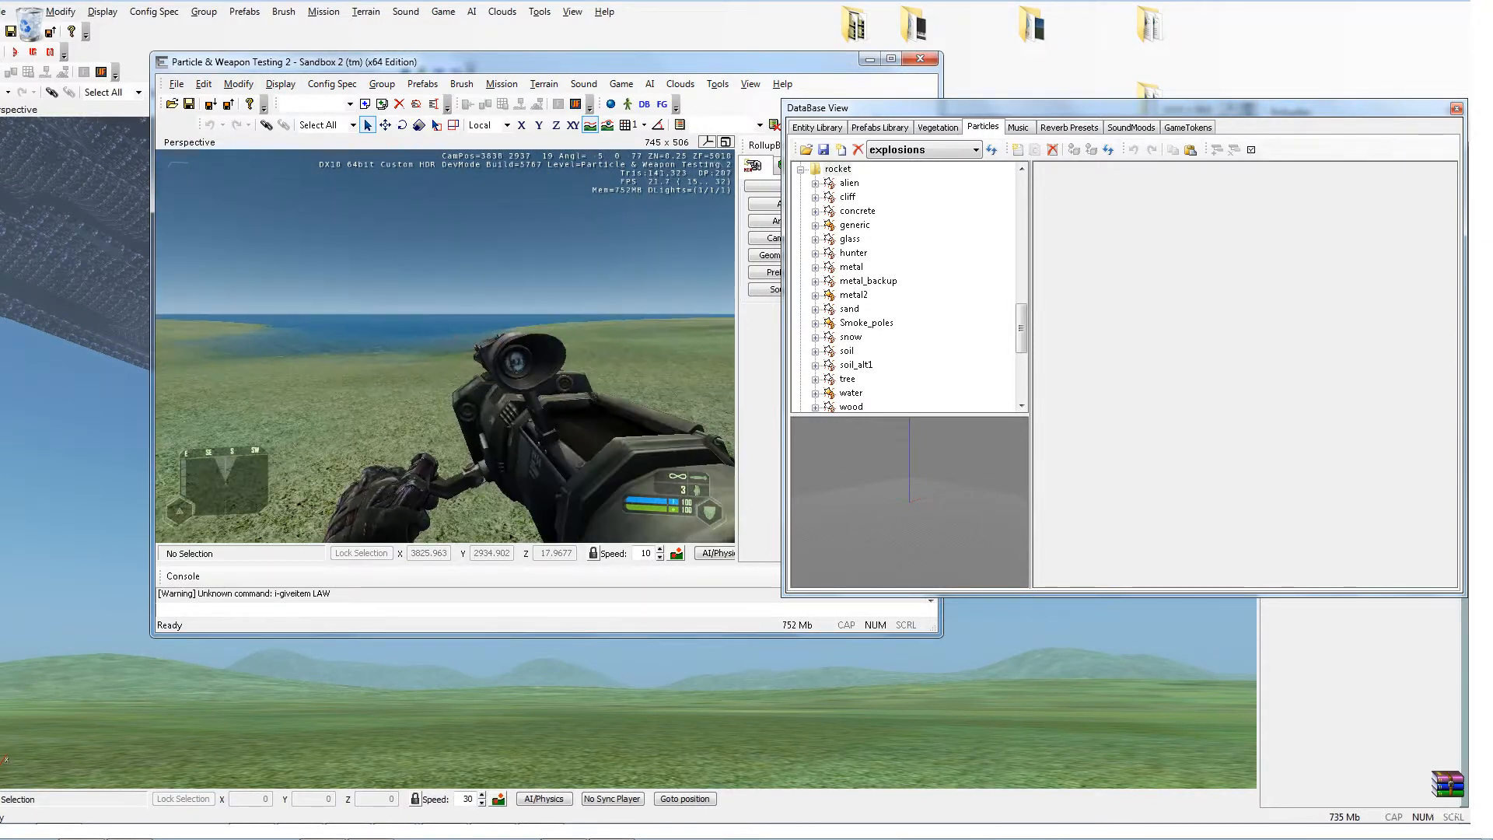
left_click(444, 346)
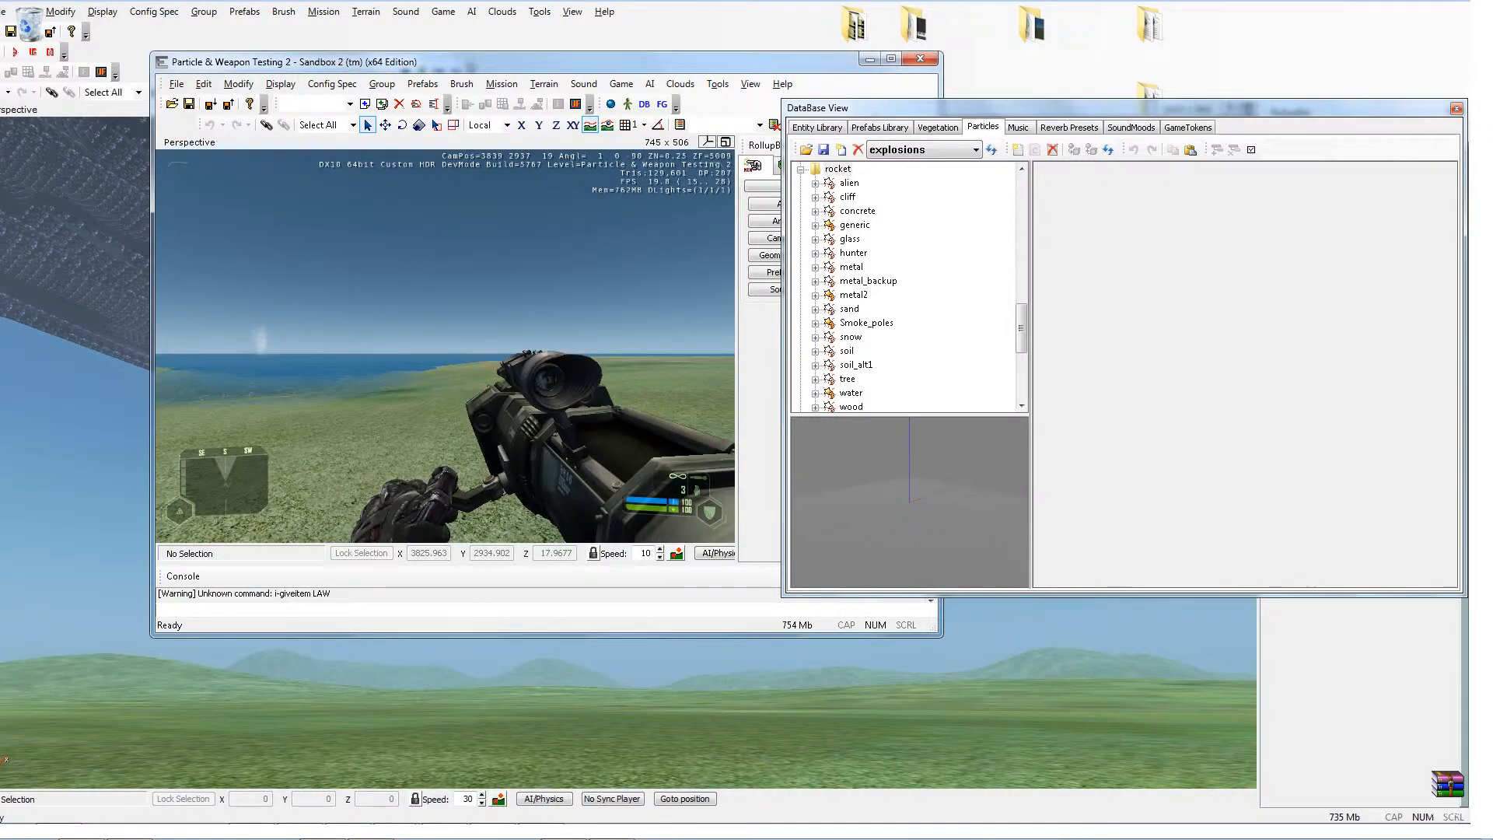
left_click(445, 346)
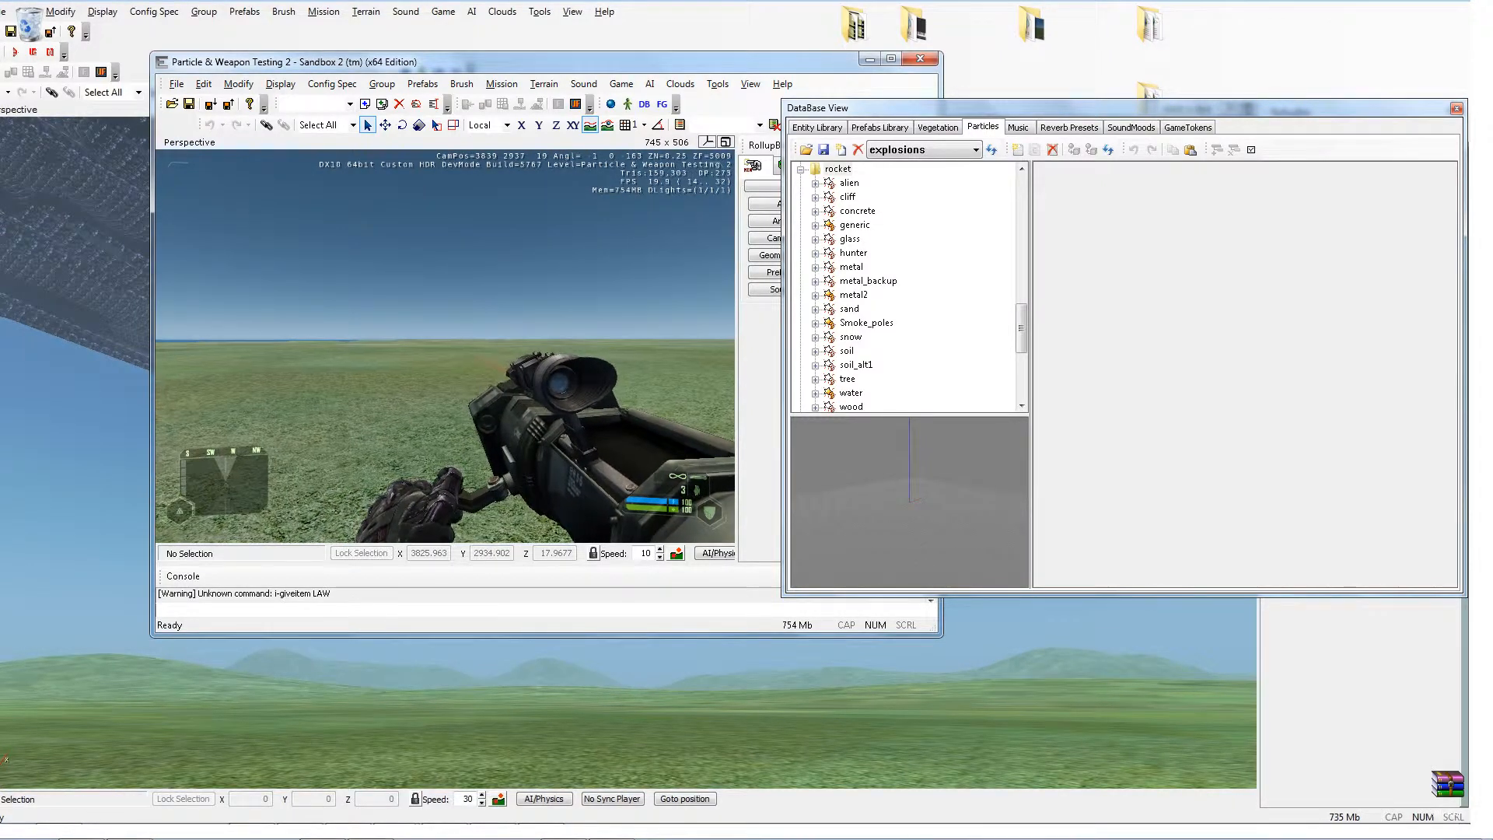
left_click(444, 346)
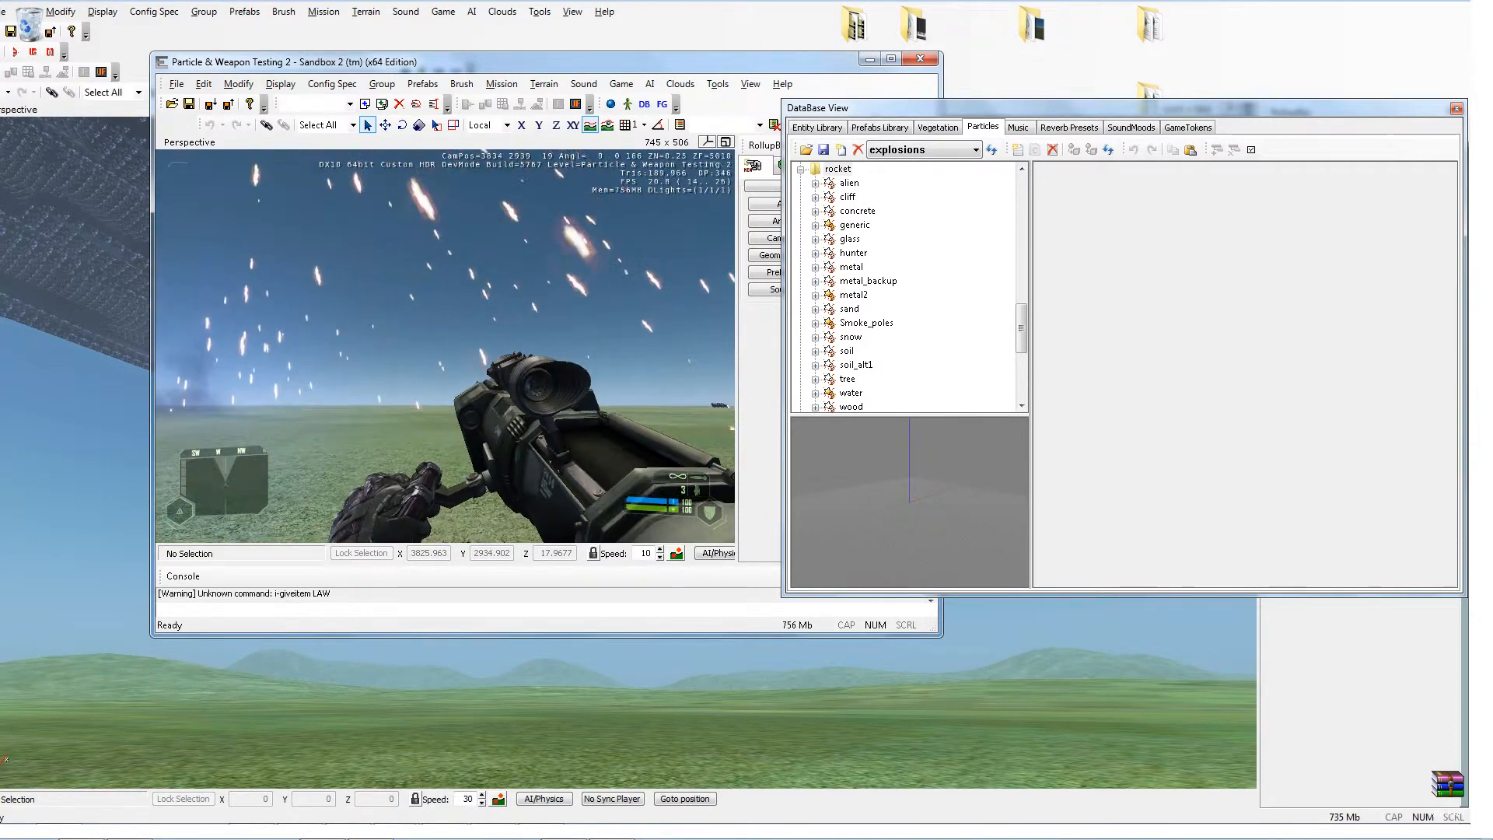
key("w")
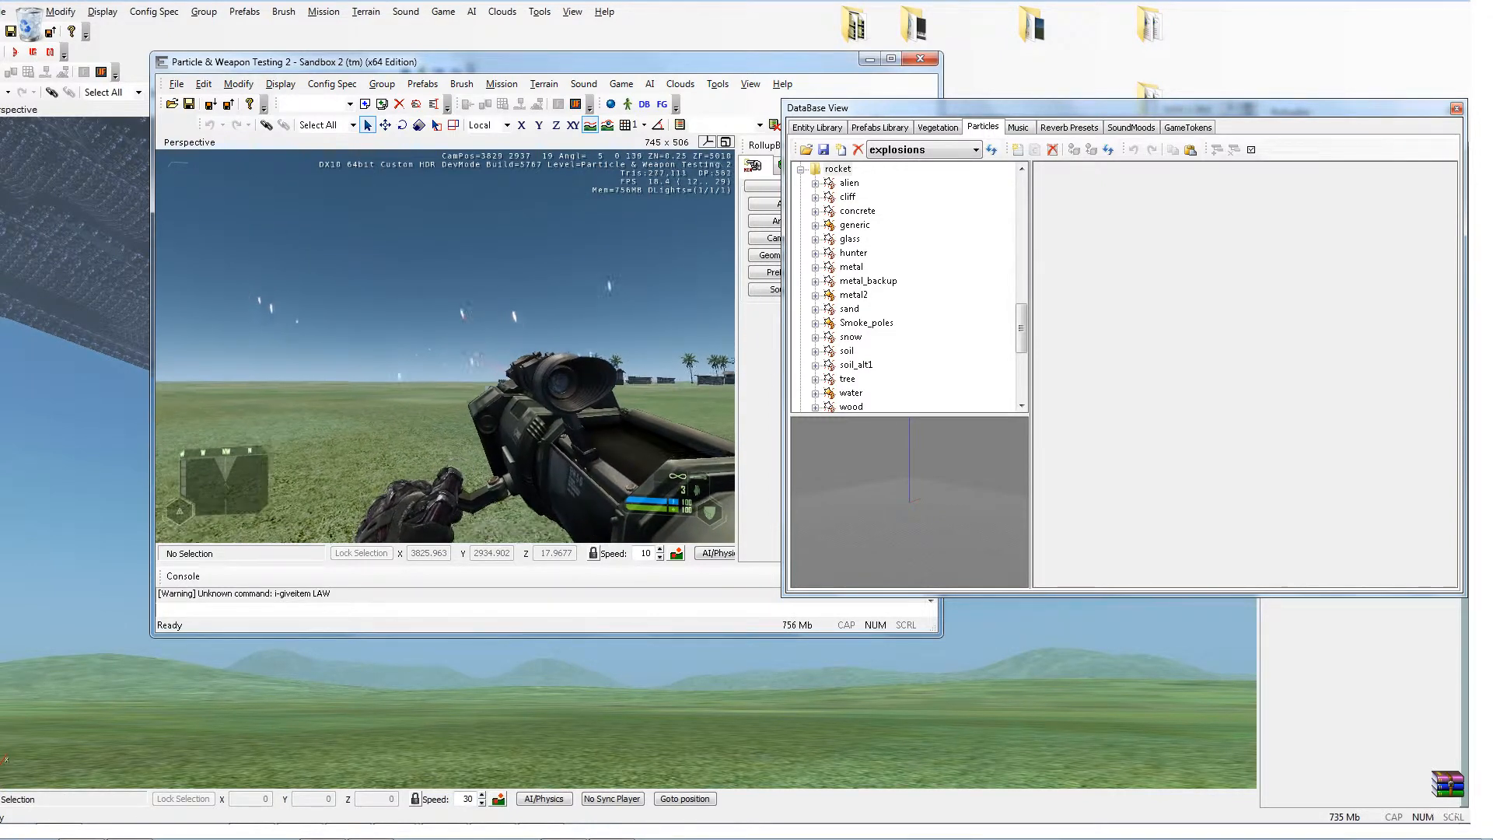
key("Escape")
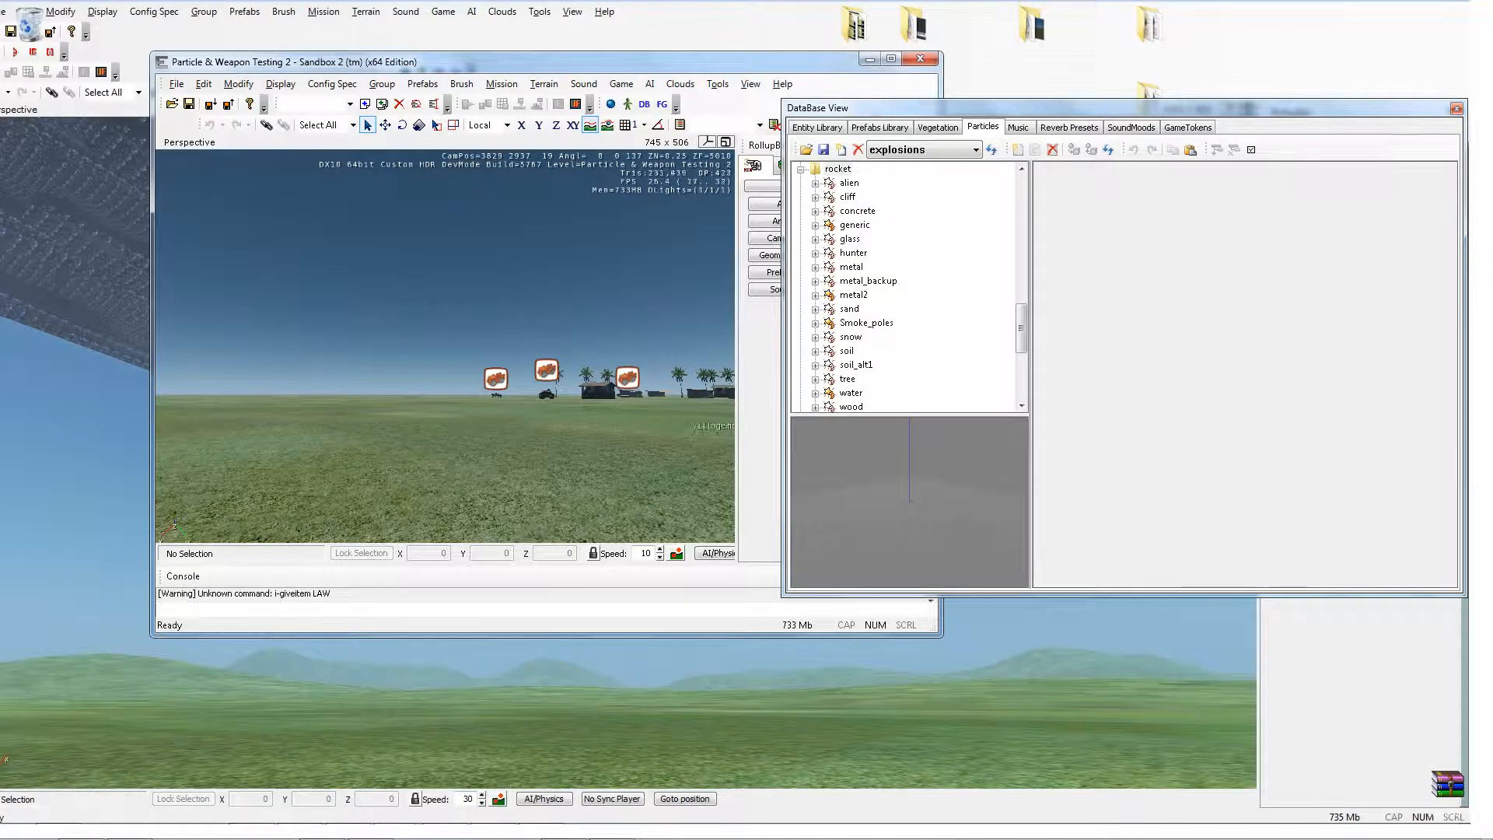
key("s")
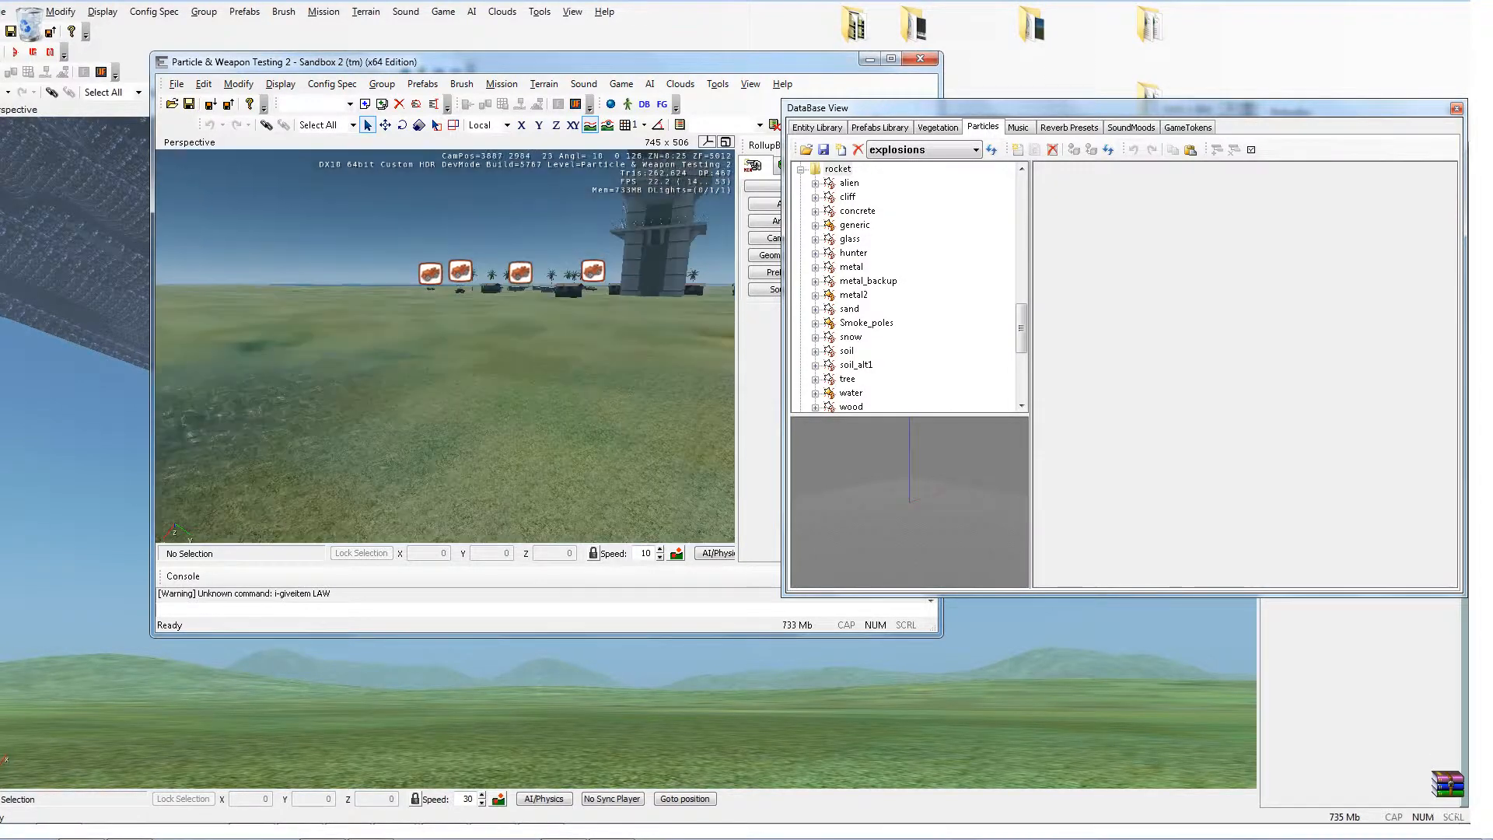
key("w")
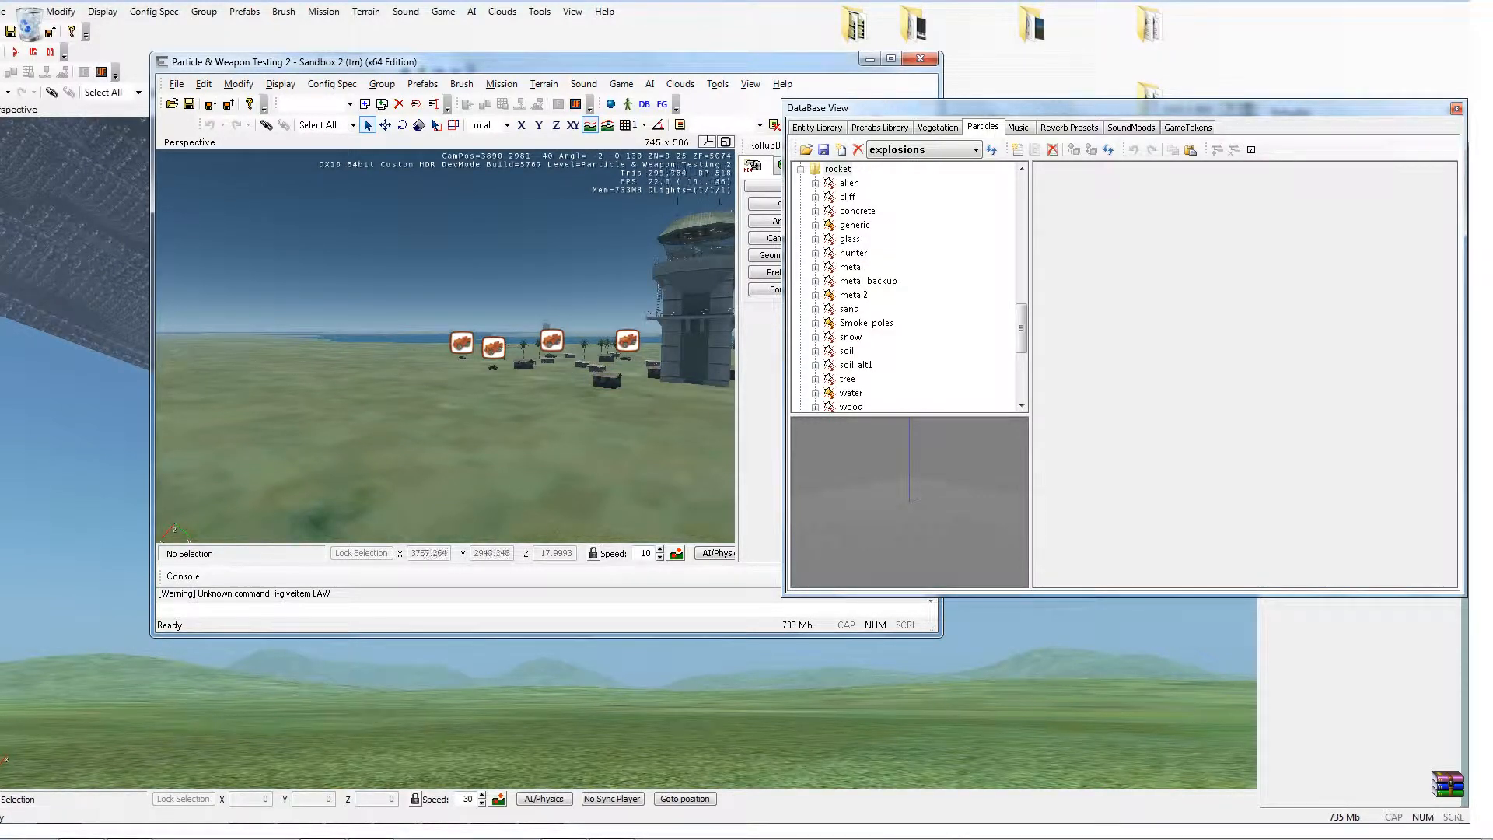
key("s")
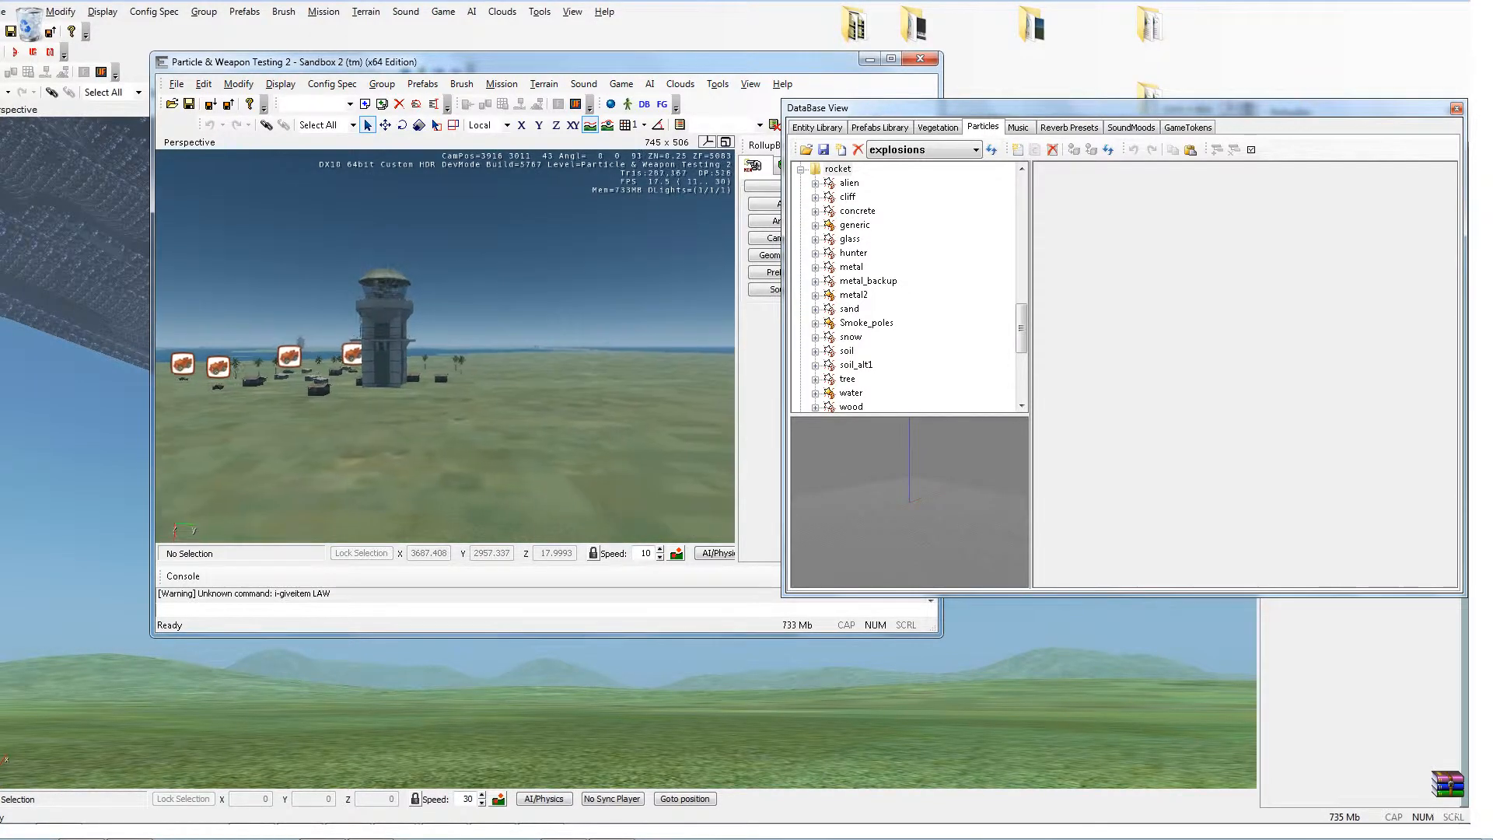
key("s")
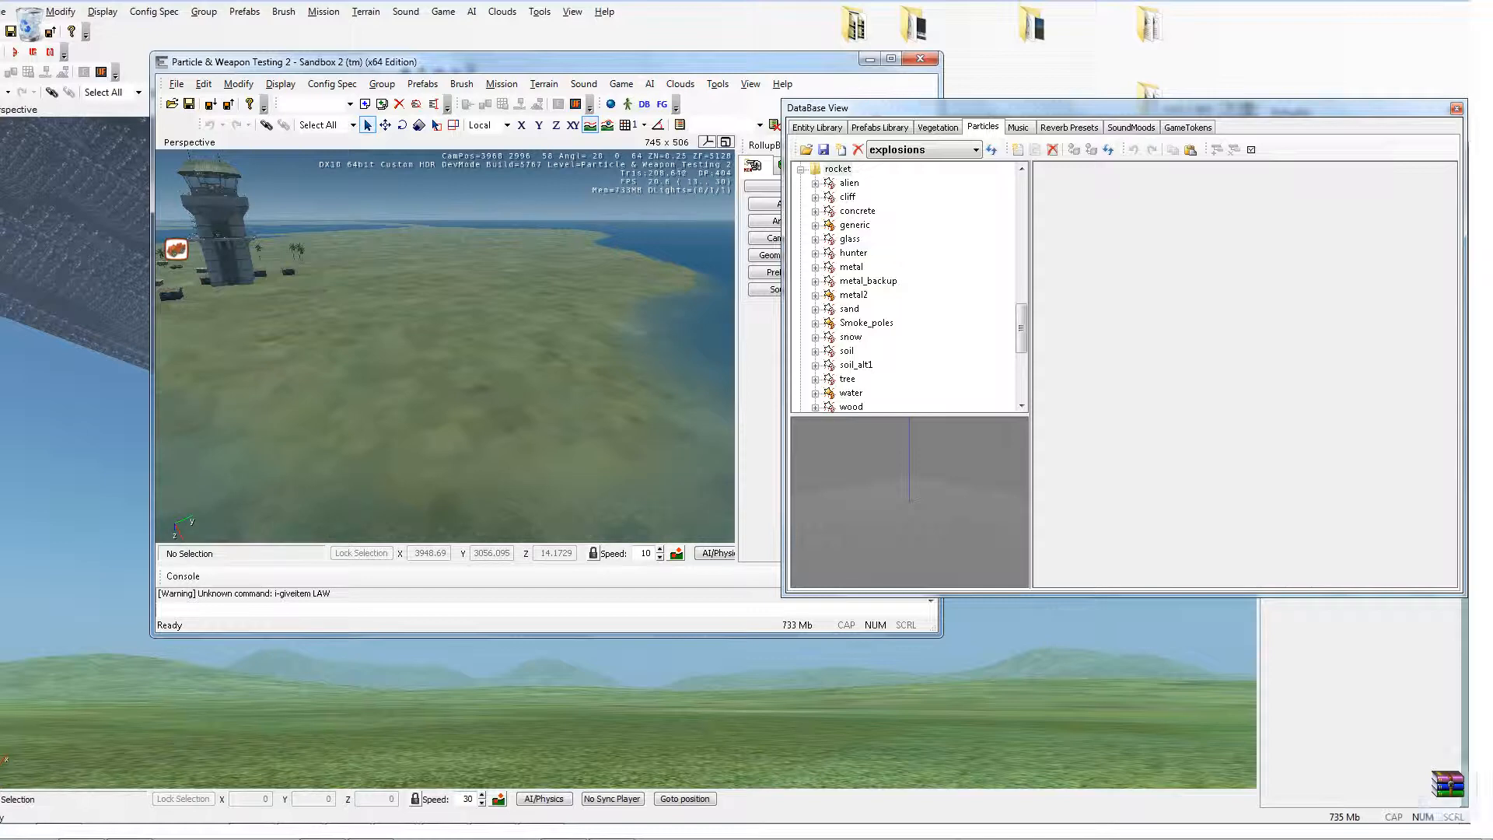
Step: Switch to WinRAR by opening it from the desktop shortcut
left_click_drag(1448, 784, 975, 712)
double_click(975, 712)
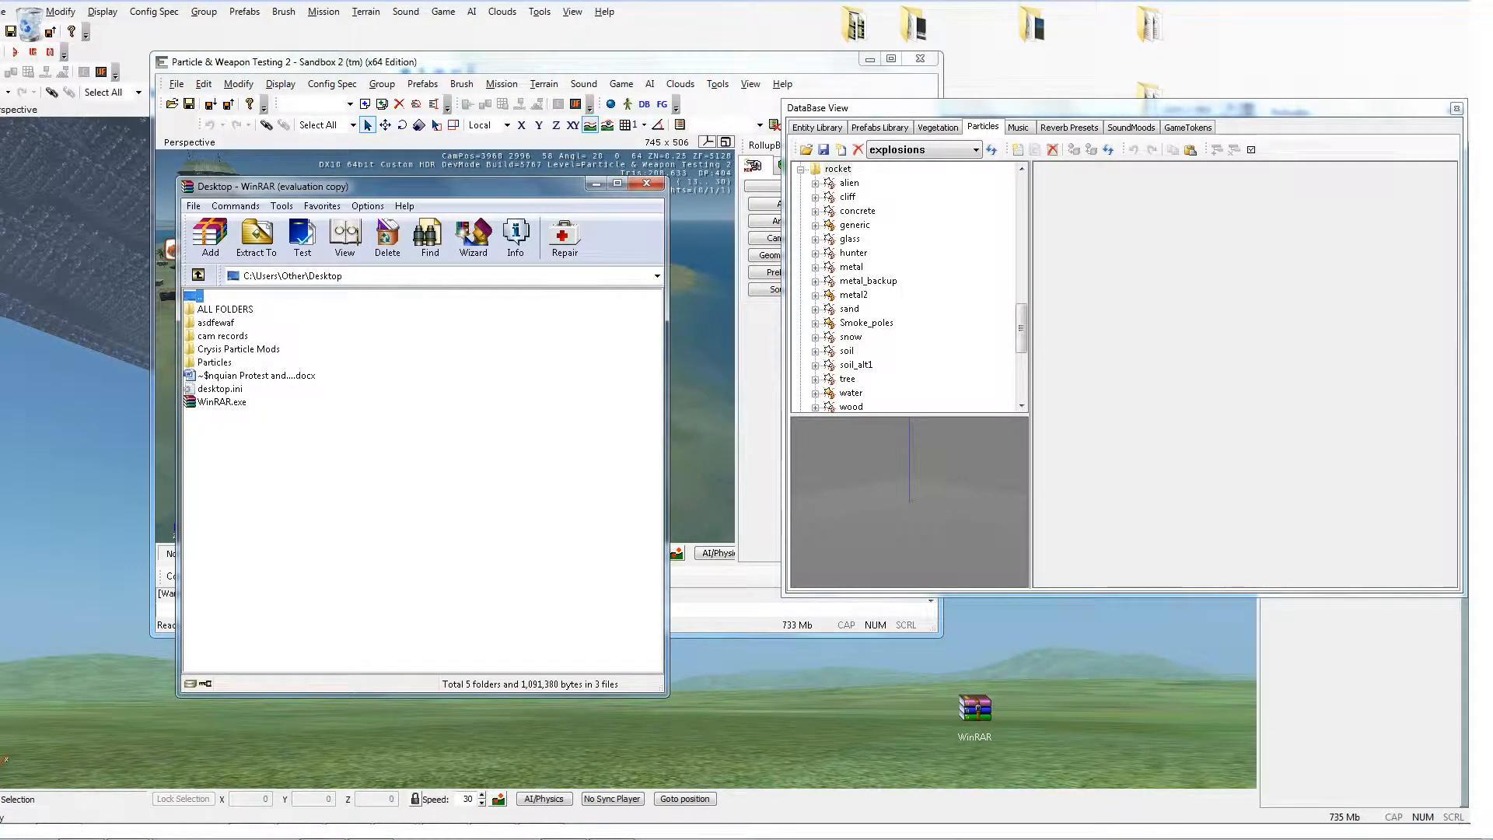
Step: Browse in WinRAR from the Desktop up to the C: drive and open the Program Files (x86) folder
left_click(198, 276)
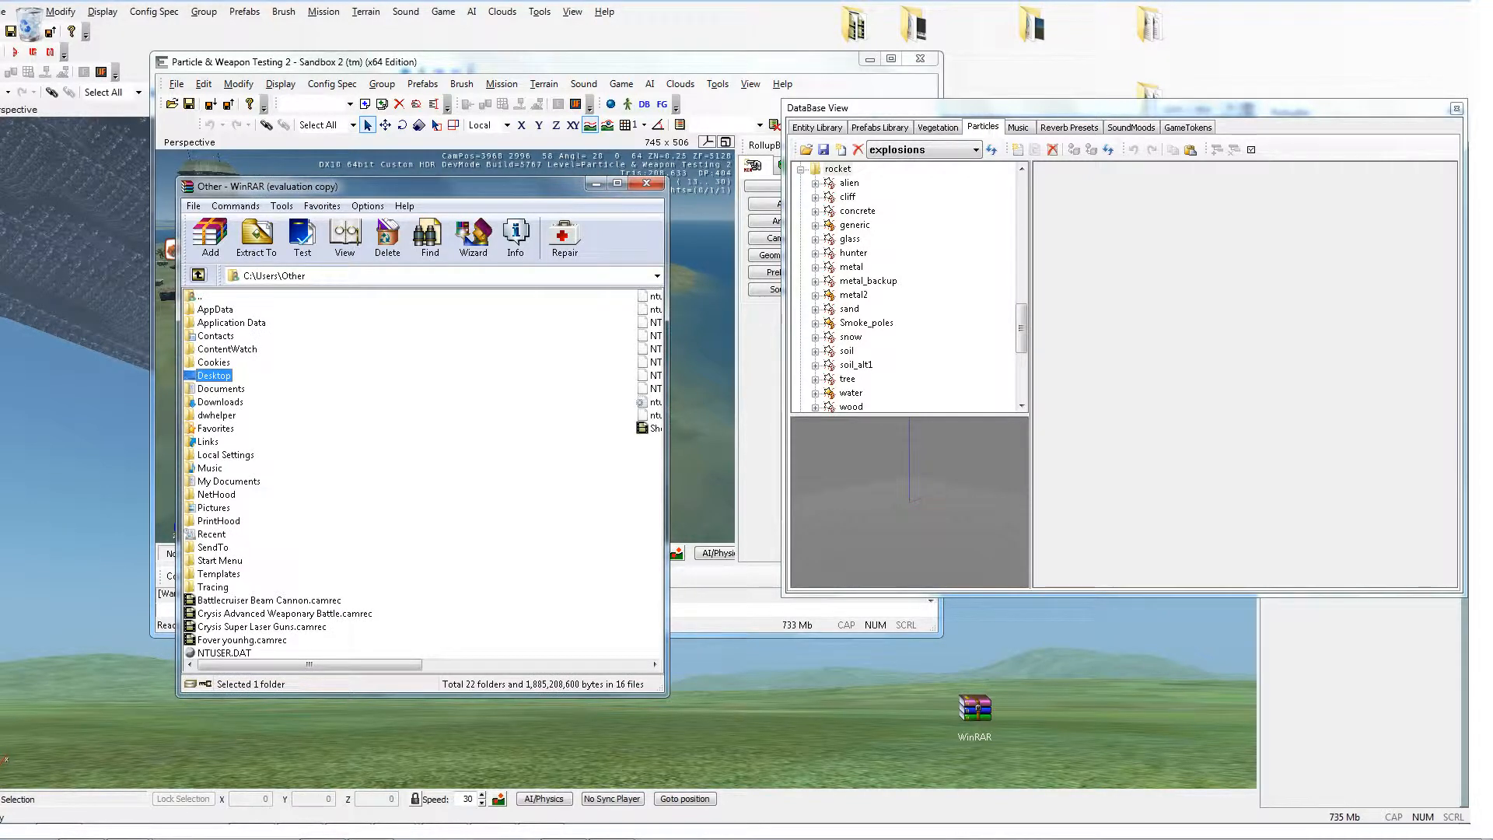
left_click(198, 275)
left_click(198, 275)
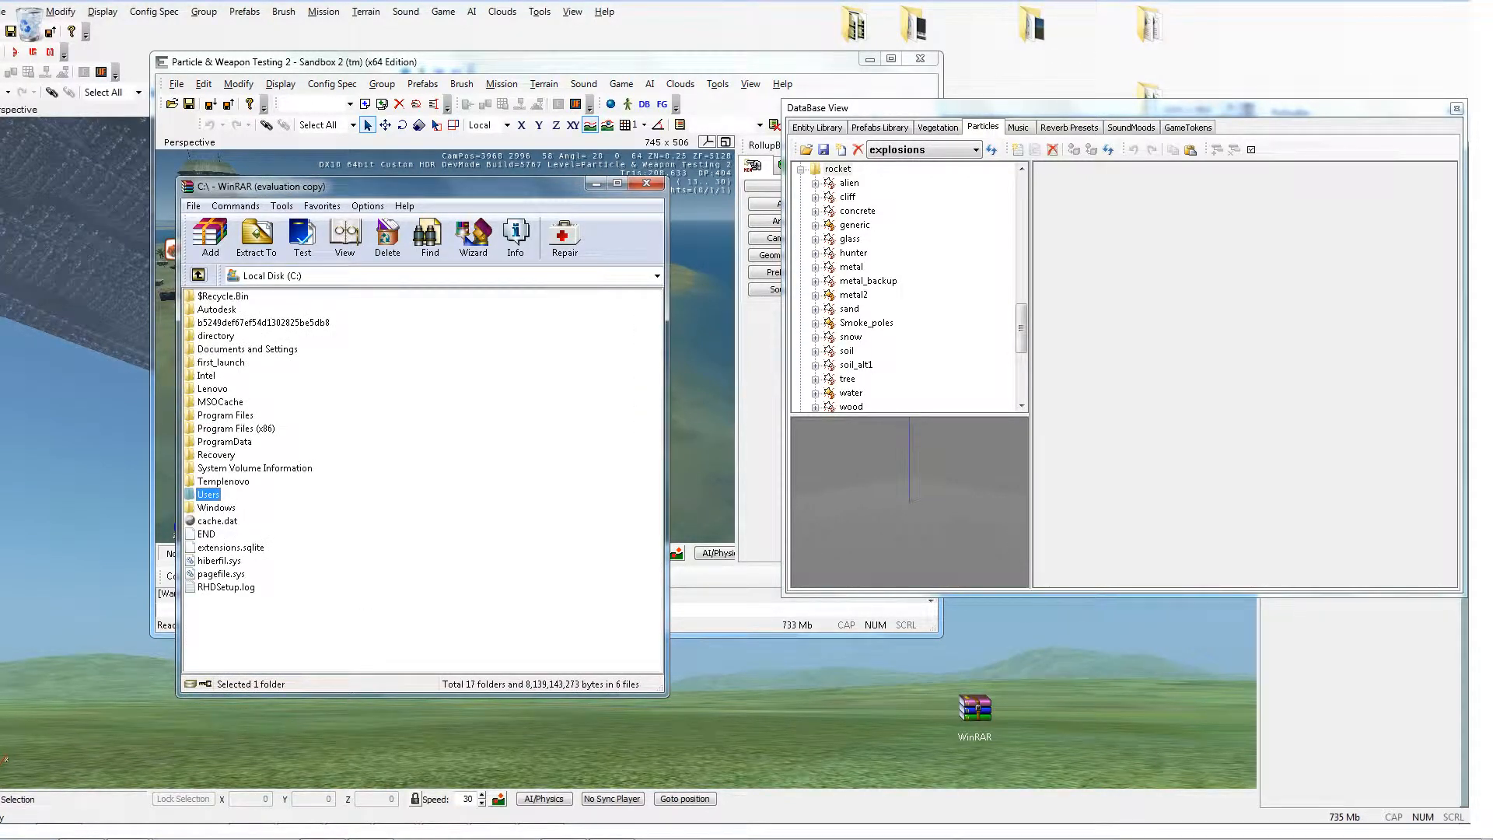
left_click(236, 428)
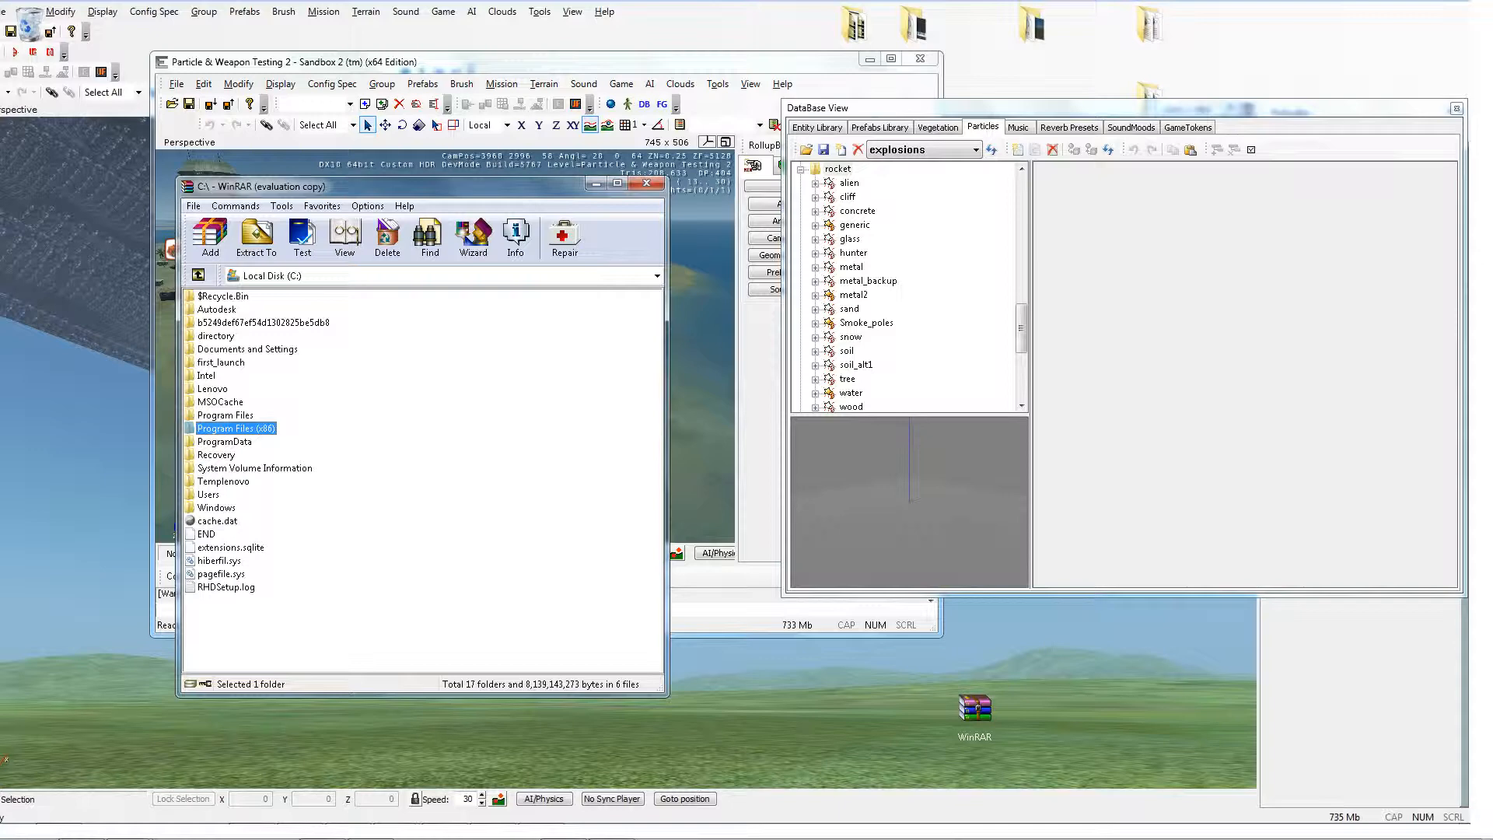
left_click(934, 262)
key("F2")
key("Return")
key("Return")
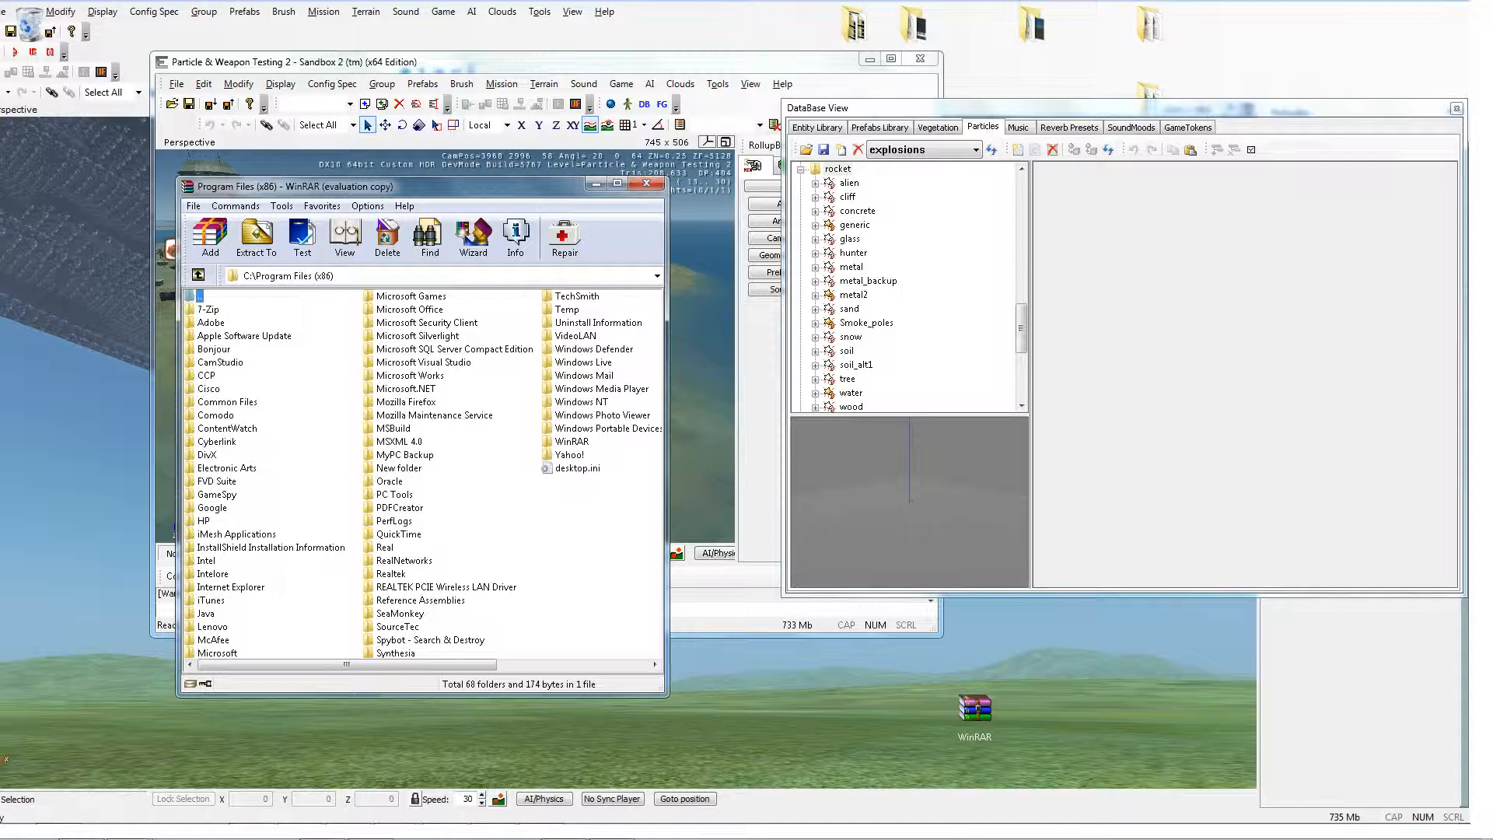
Step: Navigate into Electronic Arts\Crytek\Crysis\Game and open the GameData.pak archive
double_click(226, 469)
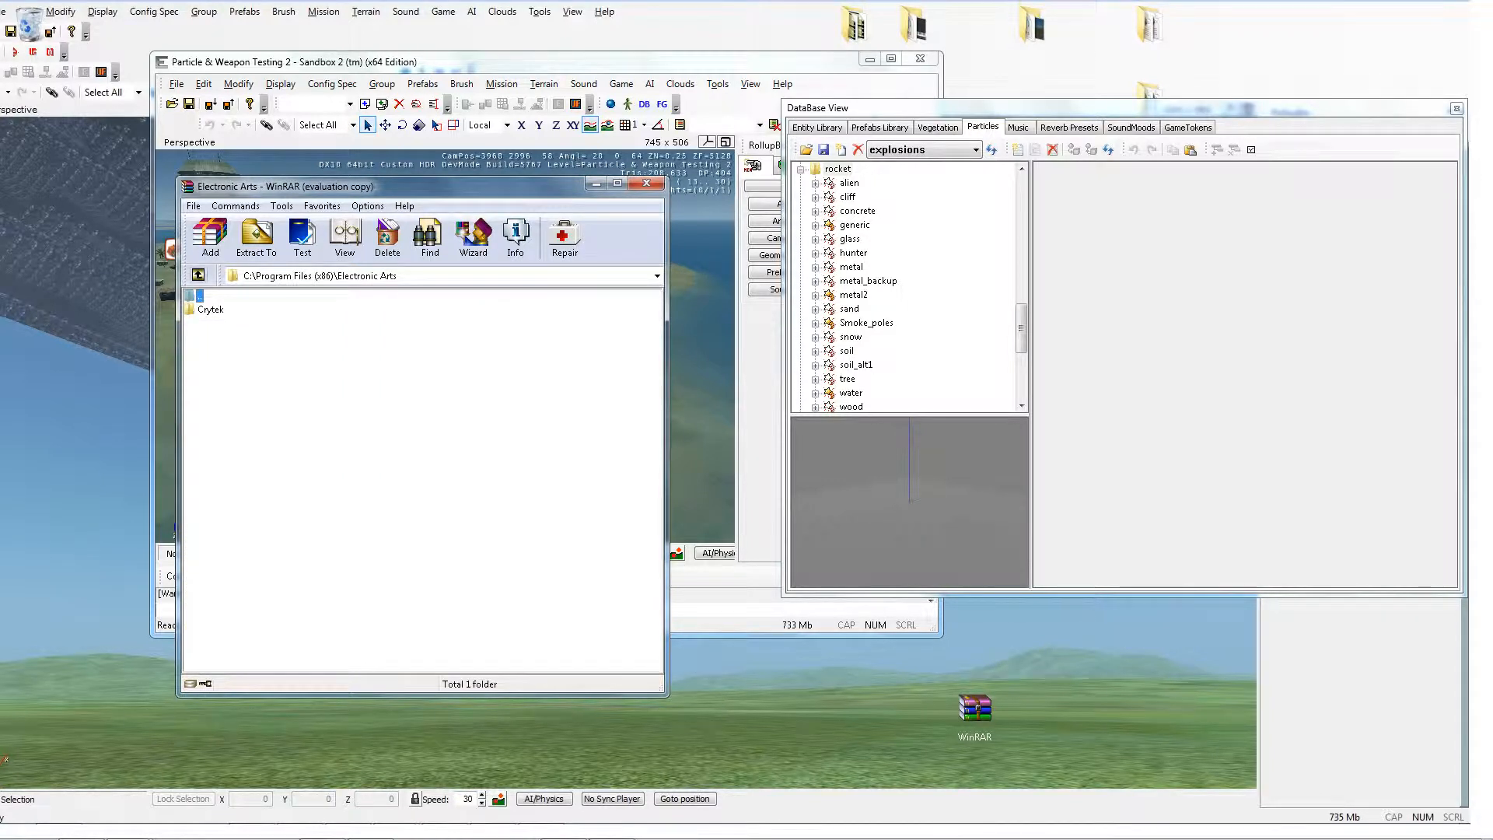
double_click(211, 309)
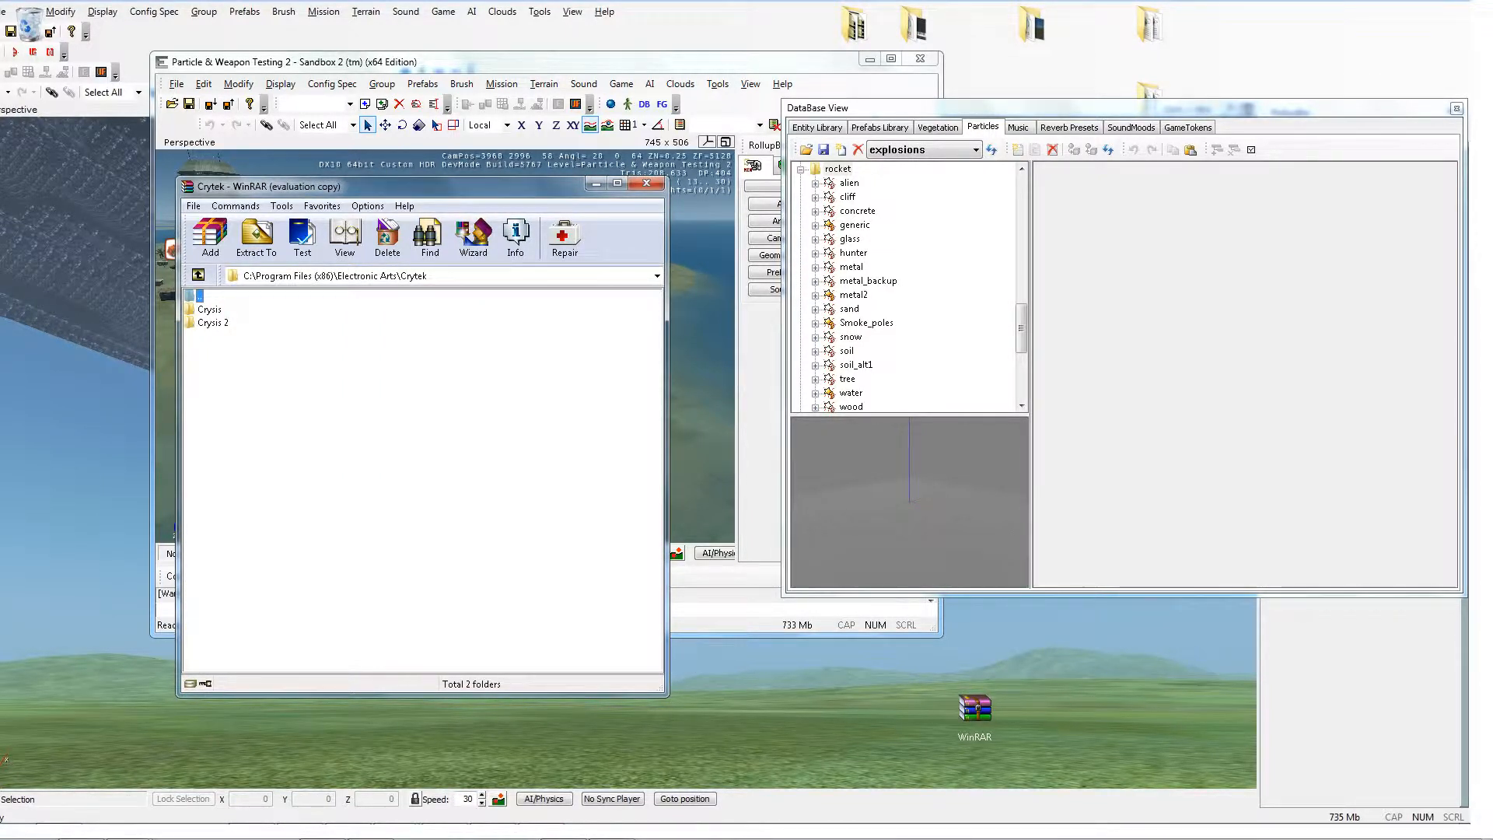
double_click(209, 310)
double_click(210, 349)
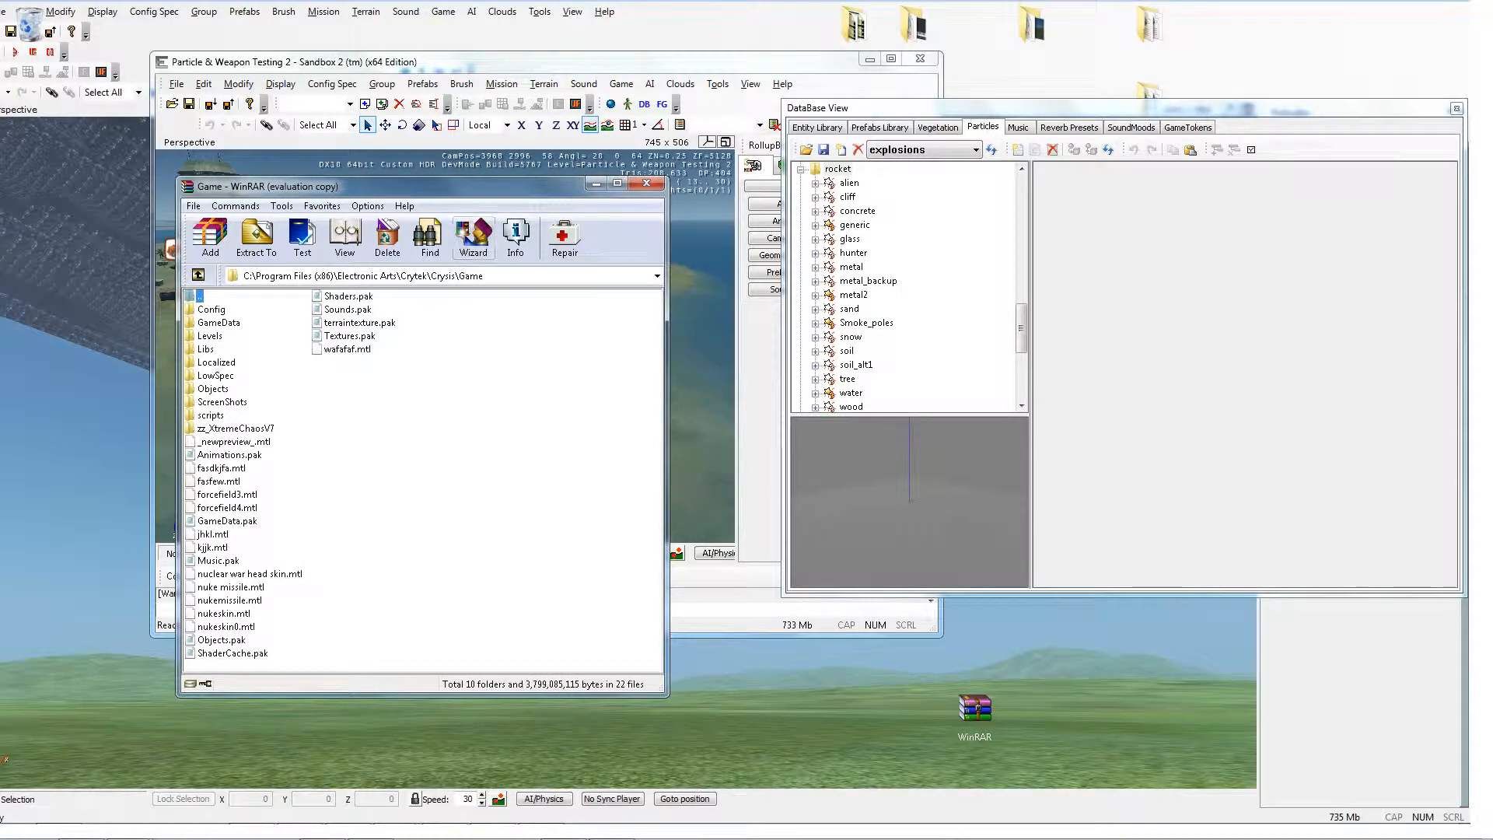
left_click_drag(389, 186, 542, 106)
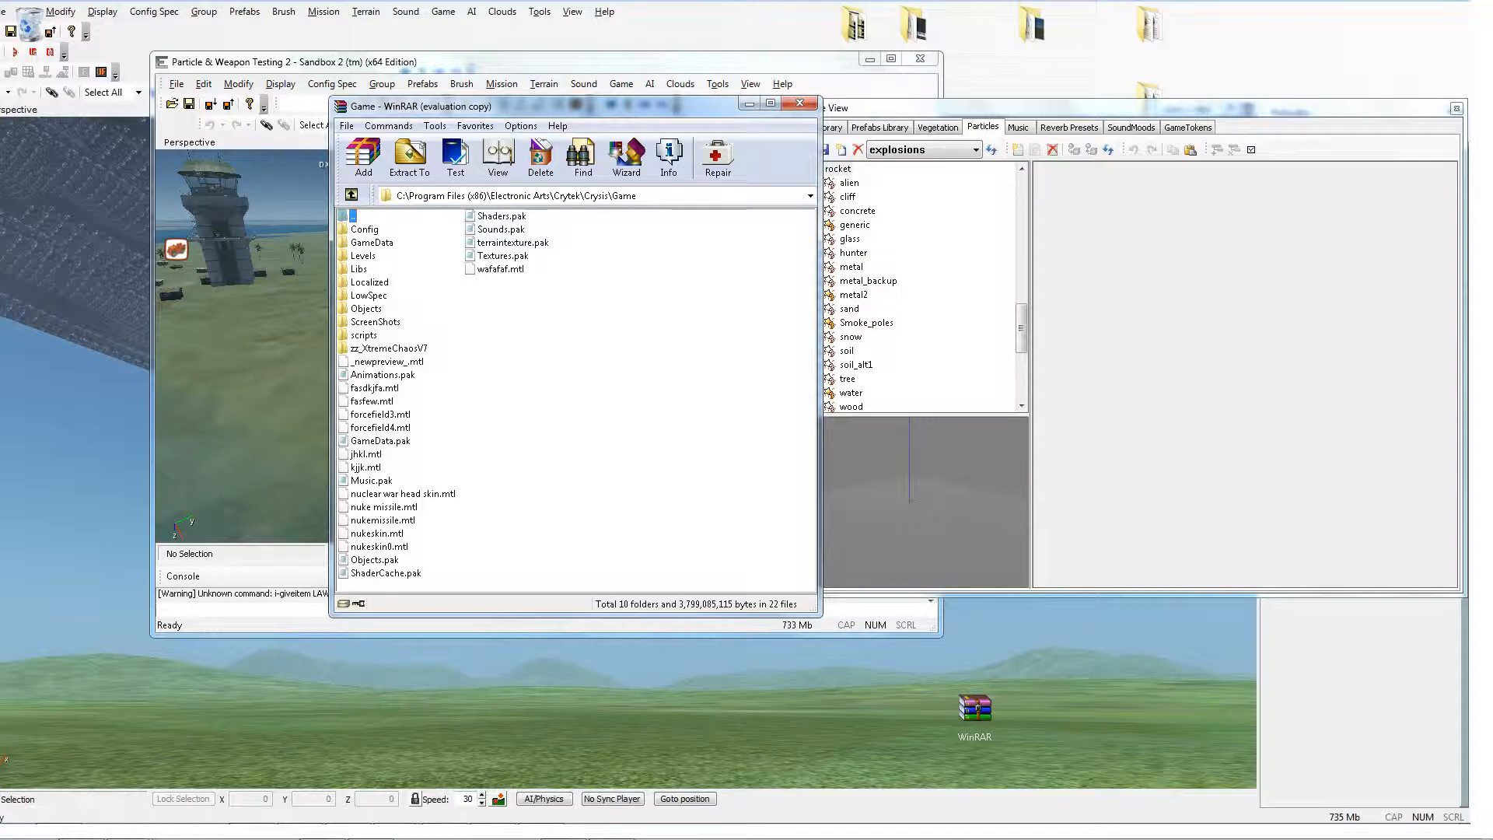
double_click(380, 441)
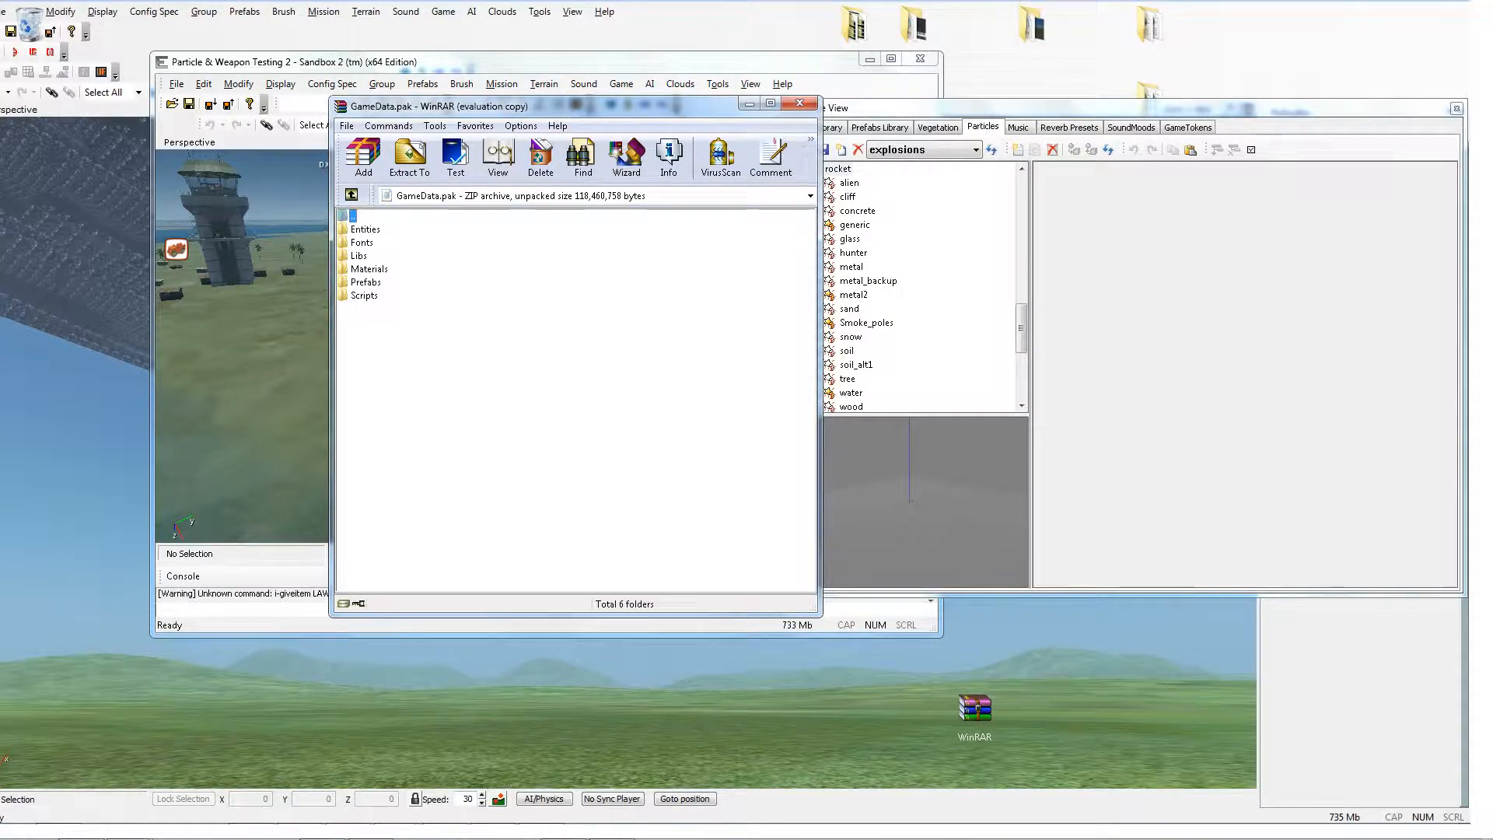
Step: Browse inside GameData.pak to the Scripts\Entities\Items\XML\Ammo folder
double_click(364, 296)
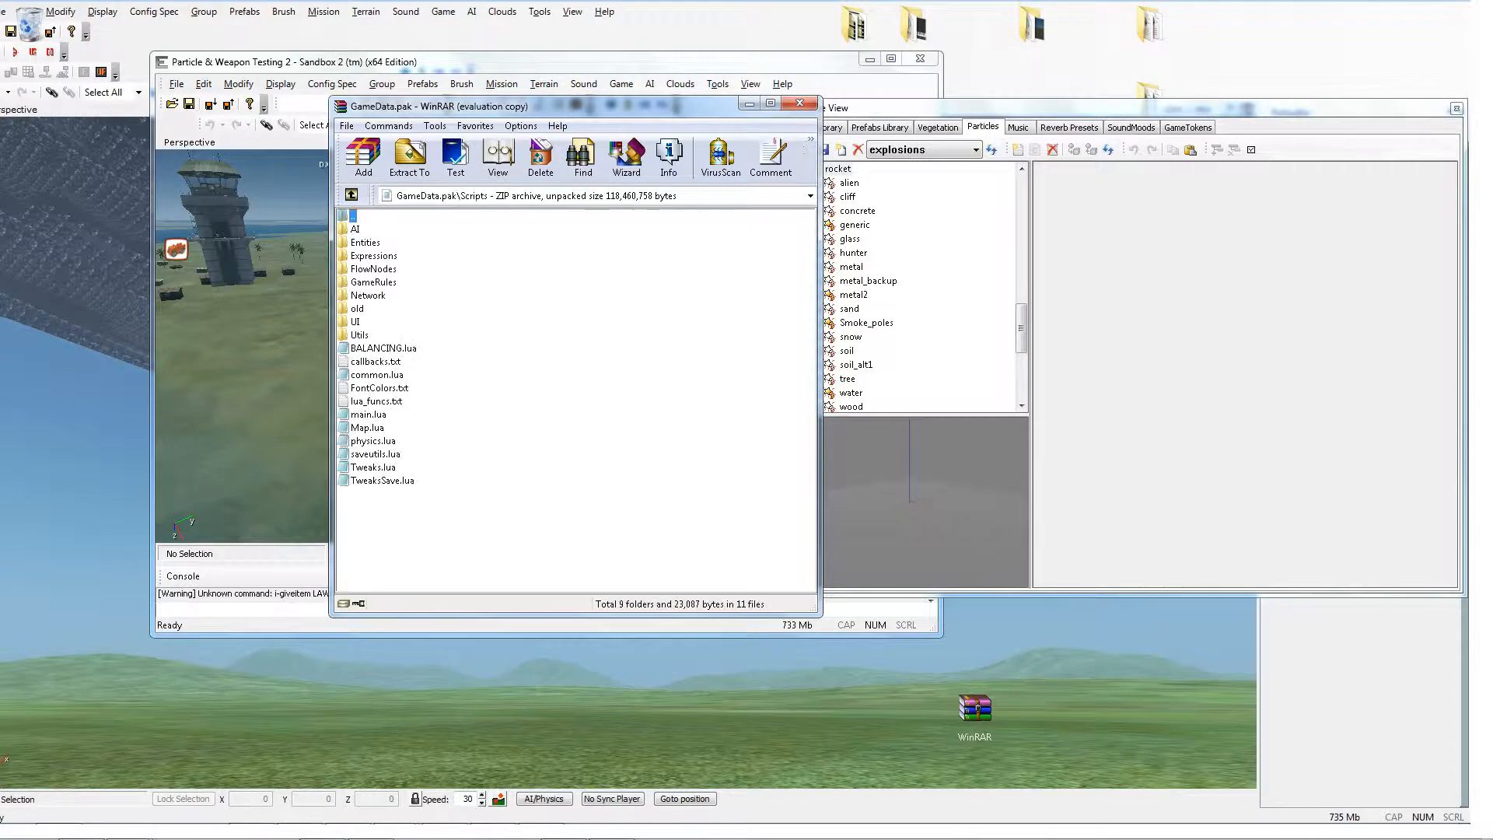
double_click(365, 243)
double_click(362, 335)
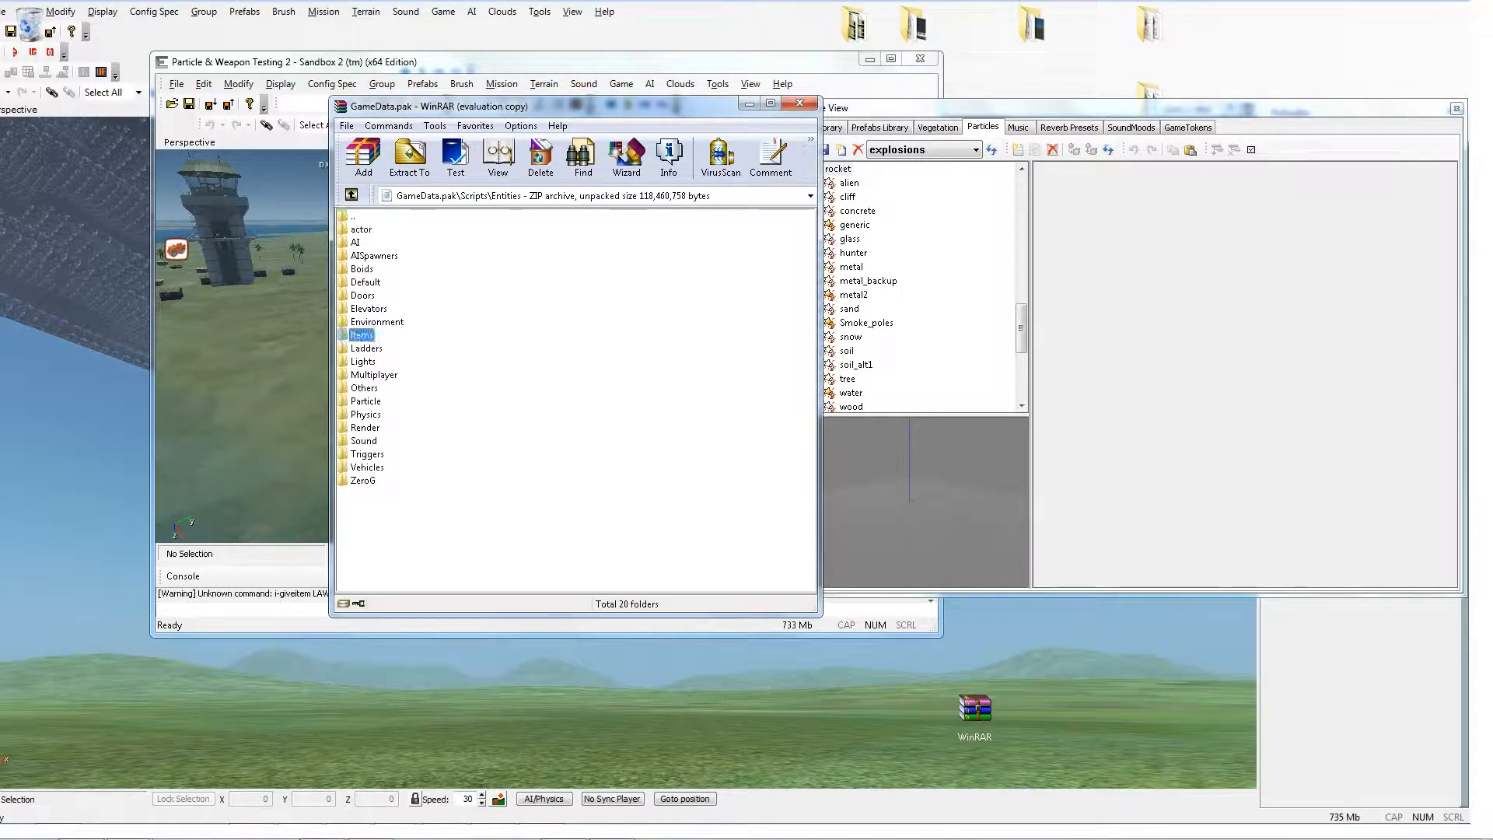
double_click(359, 229)
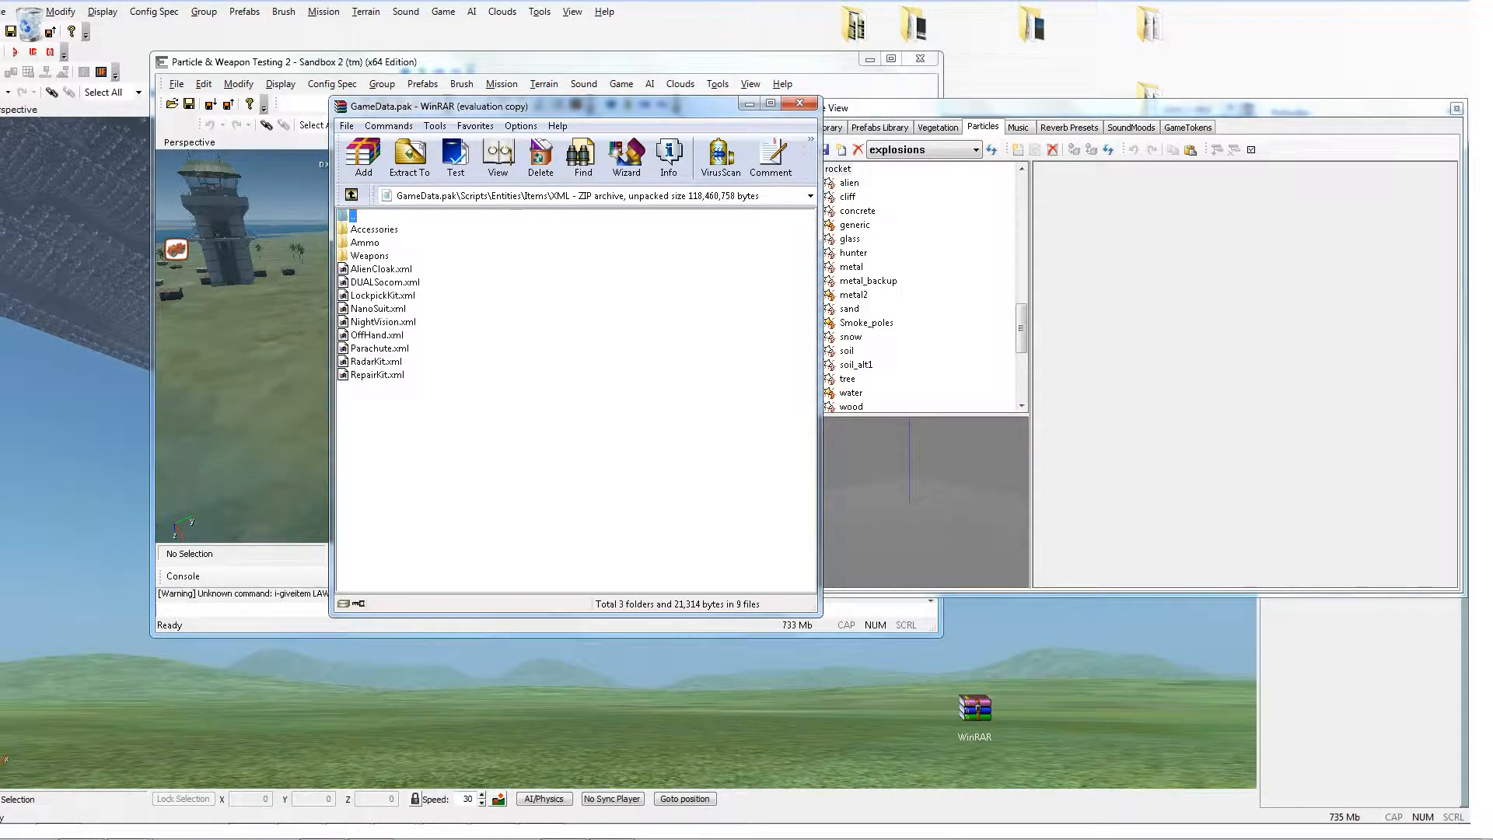
double_click(365, 243)
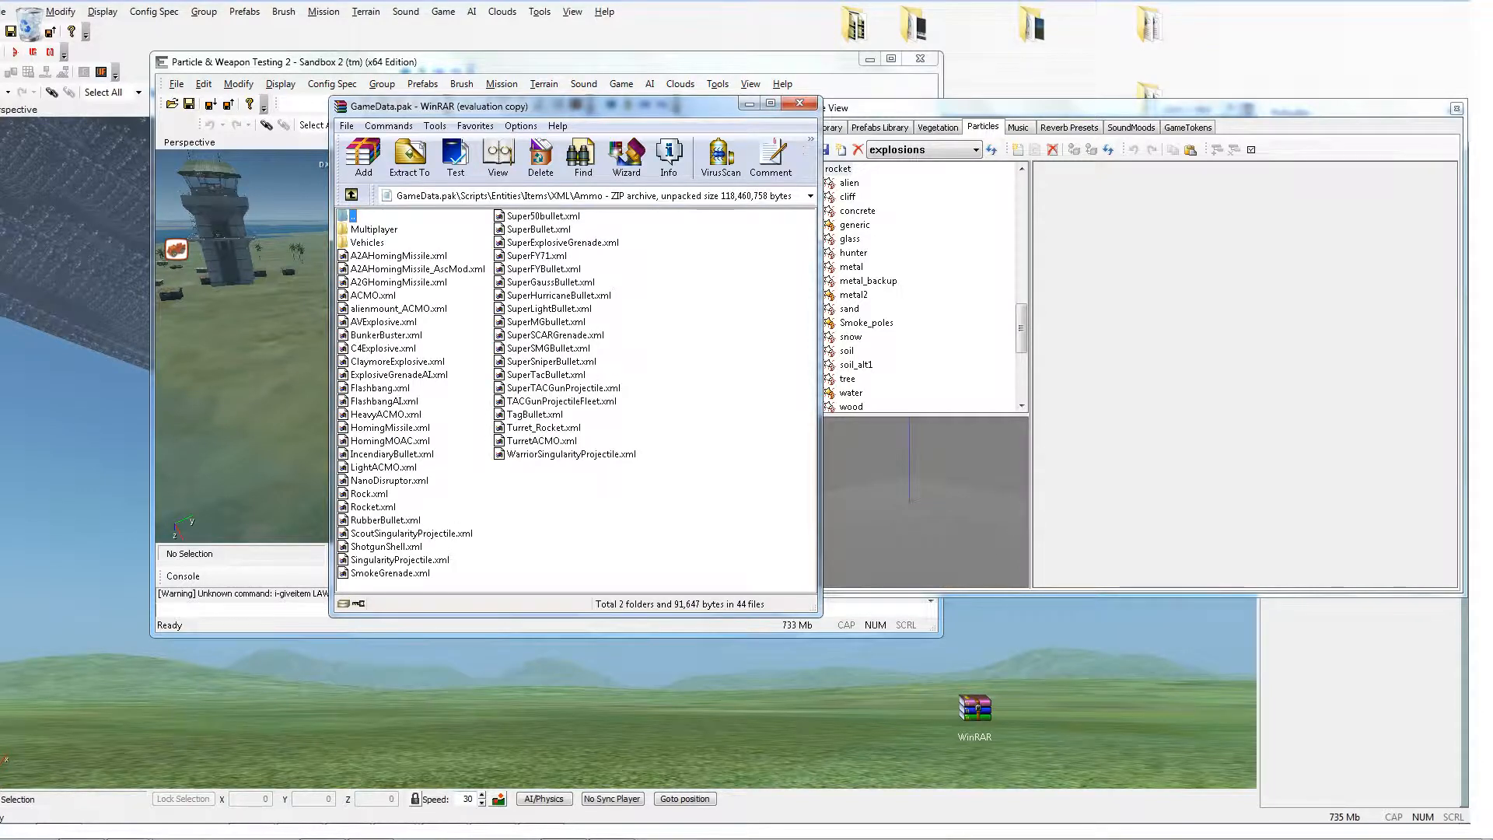
left_click_drag(767, 91, 824, 76)
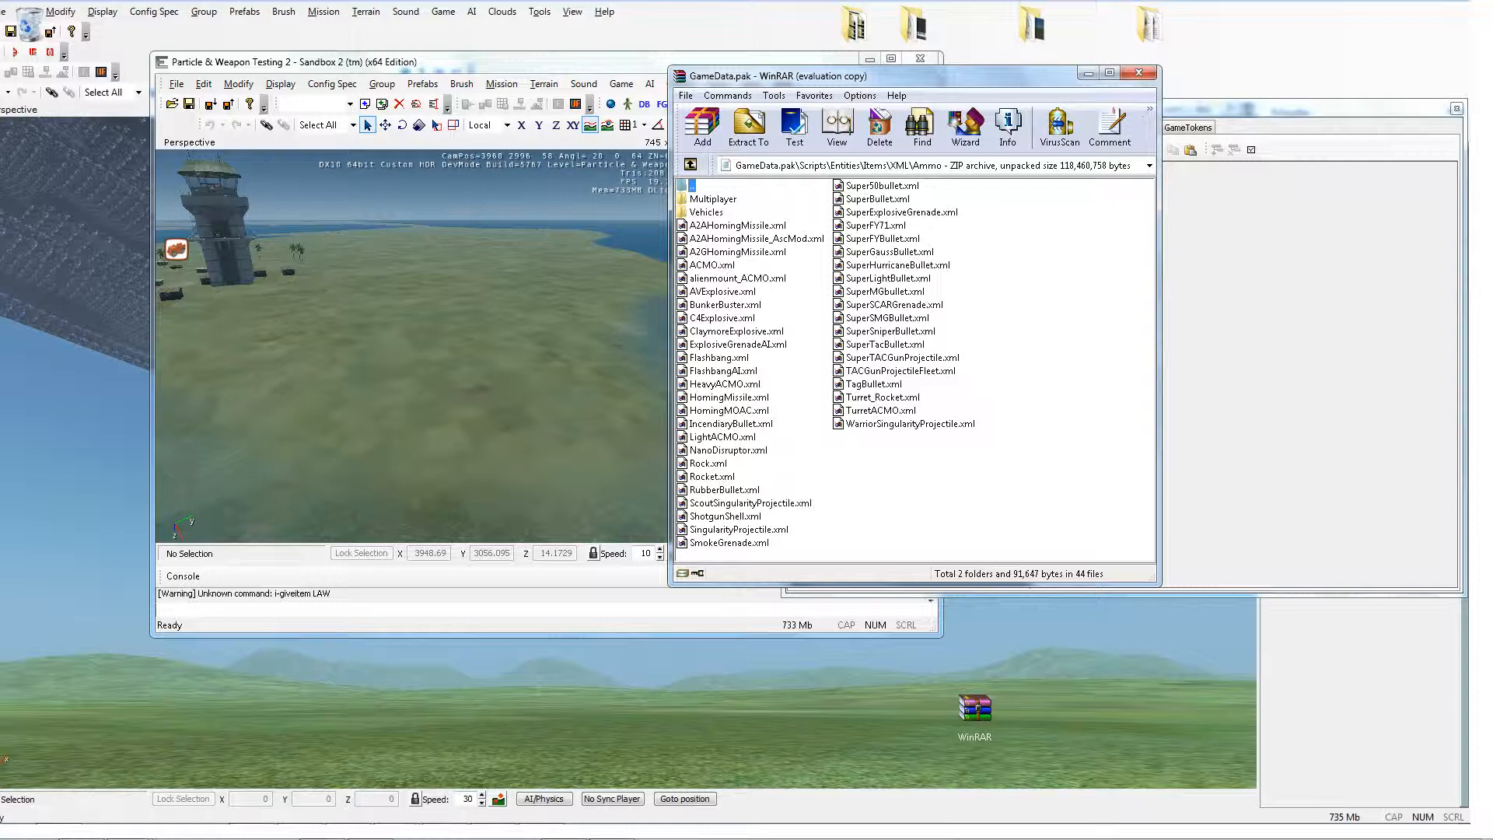
Step: Extract Rocket.xml to the Game\GameData folder without extracting paths, decline replacing the existing copy, and close WinRAR
right_click(706, 476)
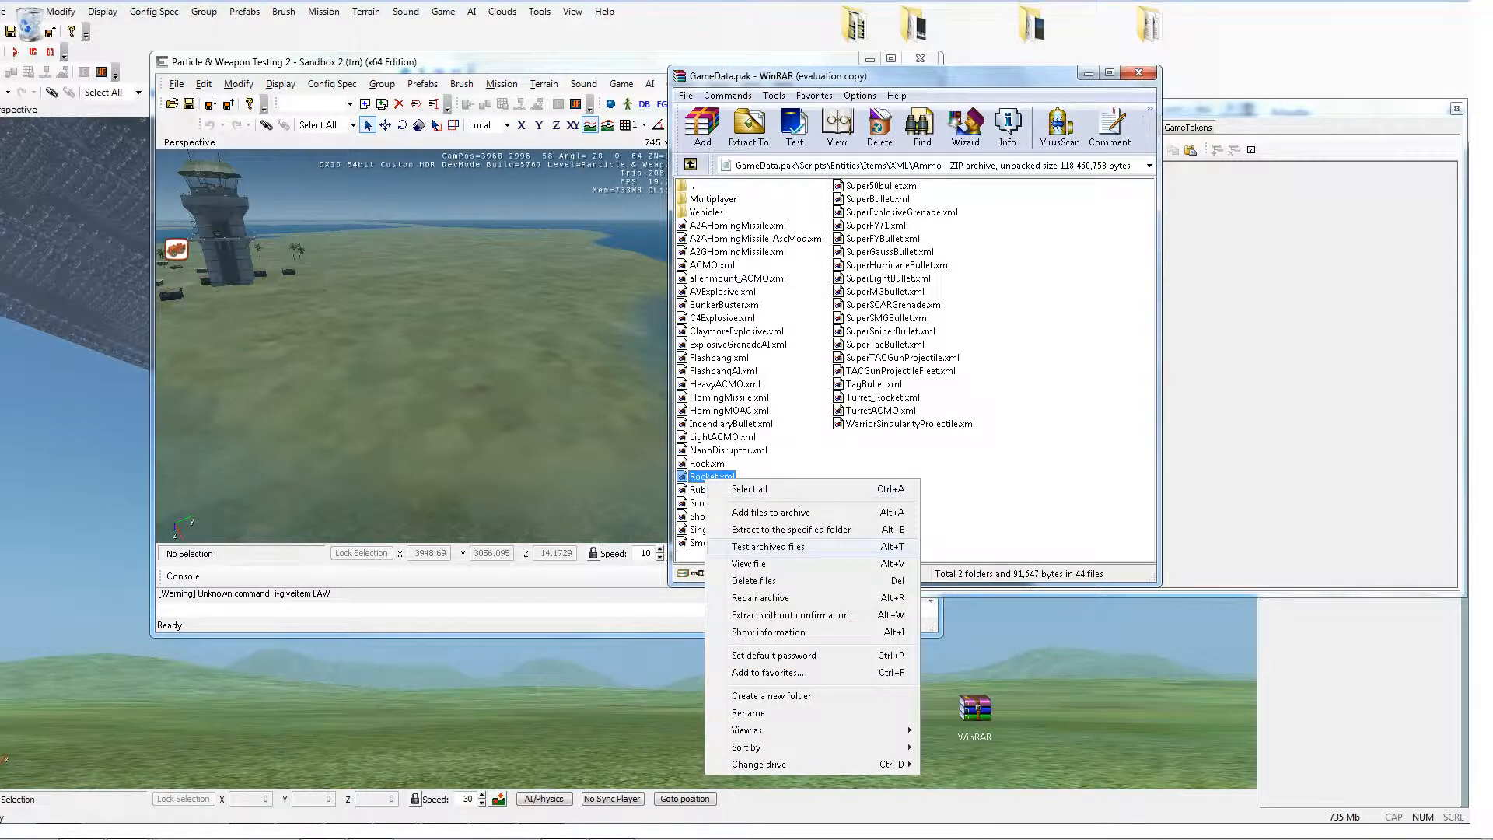
left_click(791, 529)
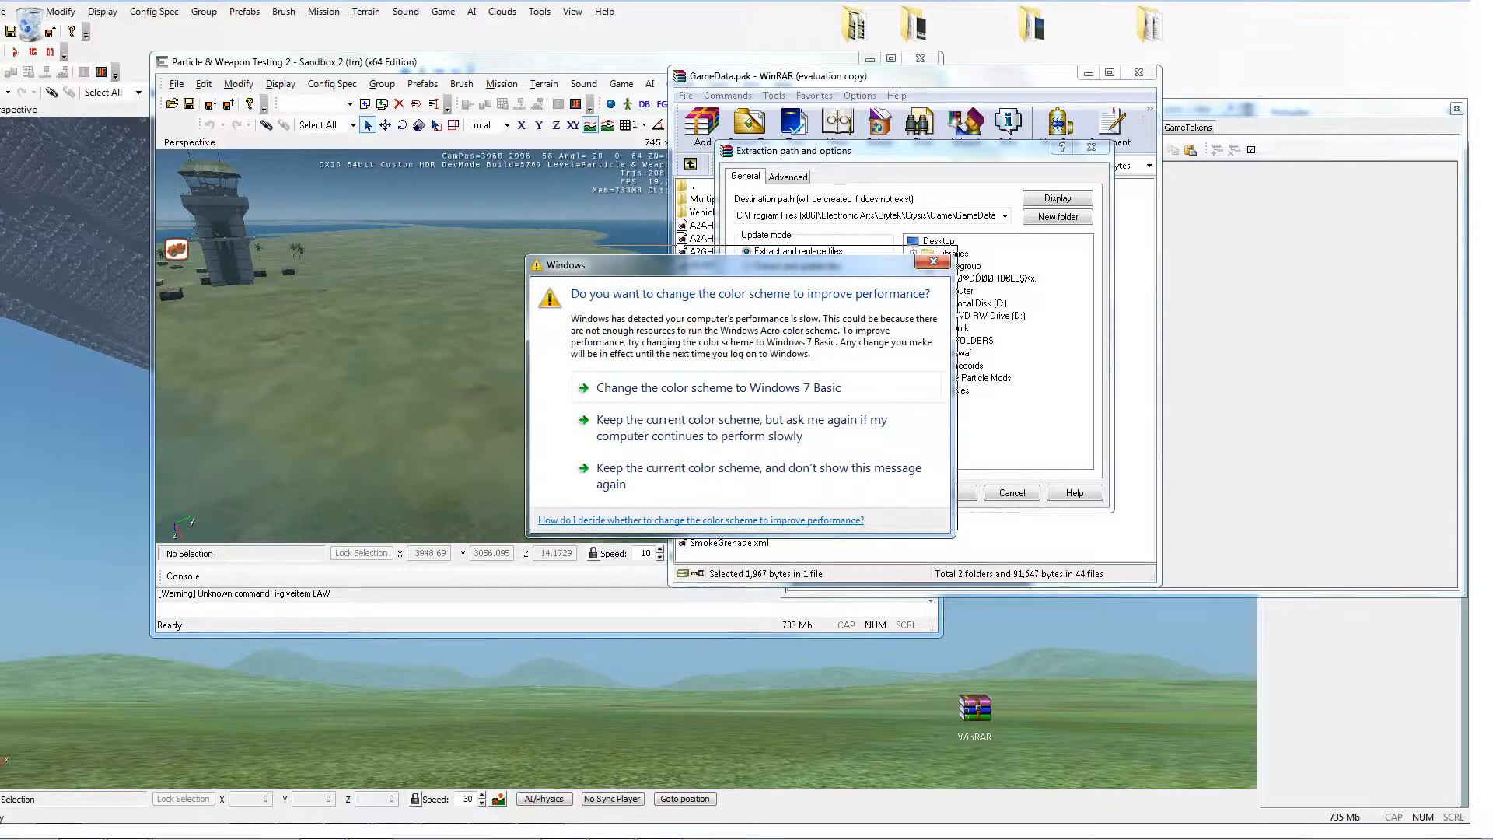
left_click_drag(739, 265, 737, 260)
left_click(931, 257)
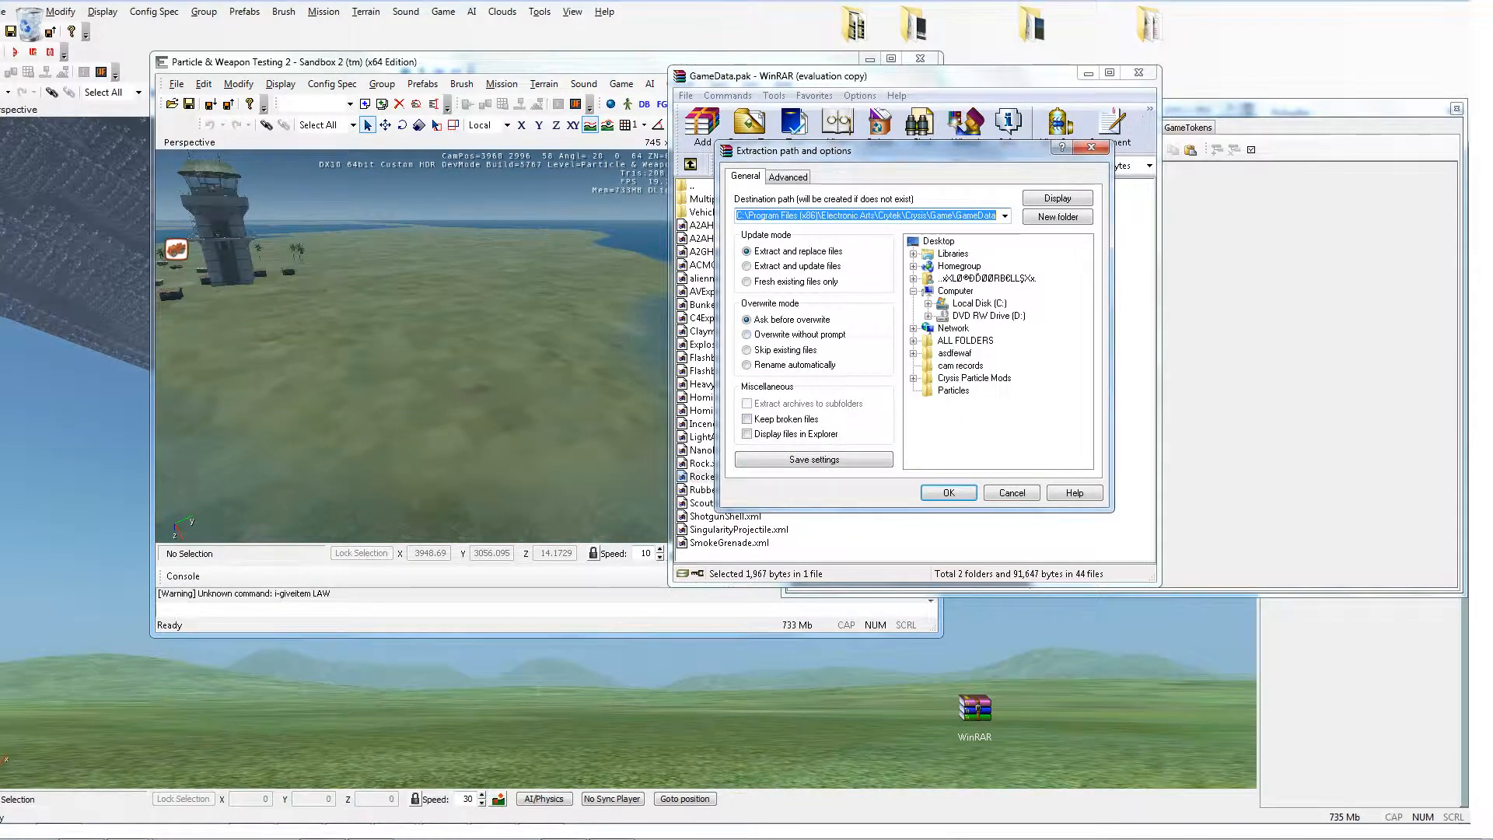
left_click(788, 177)
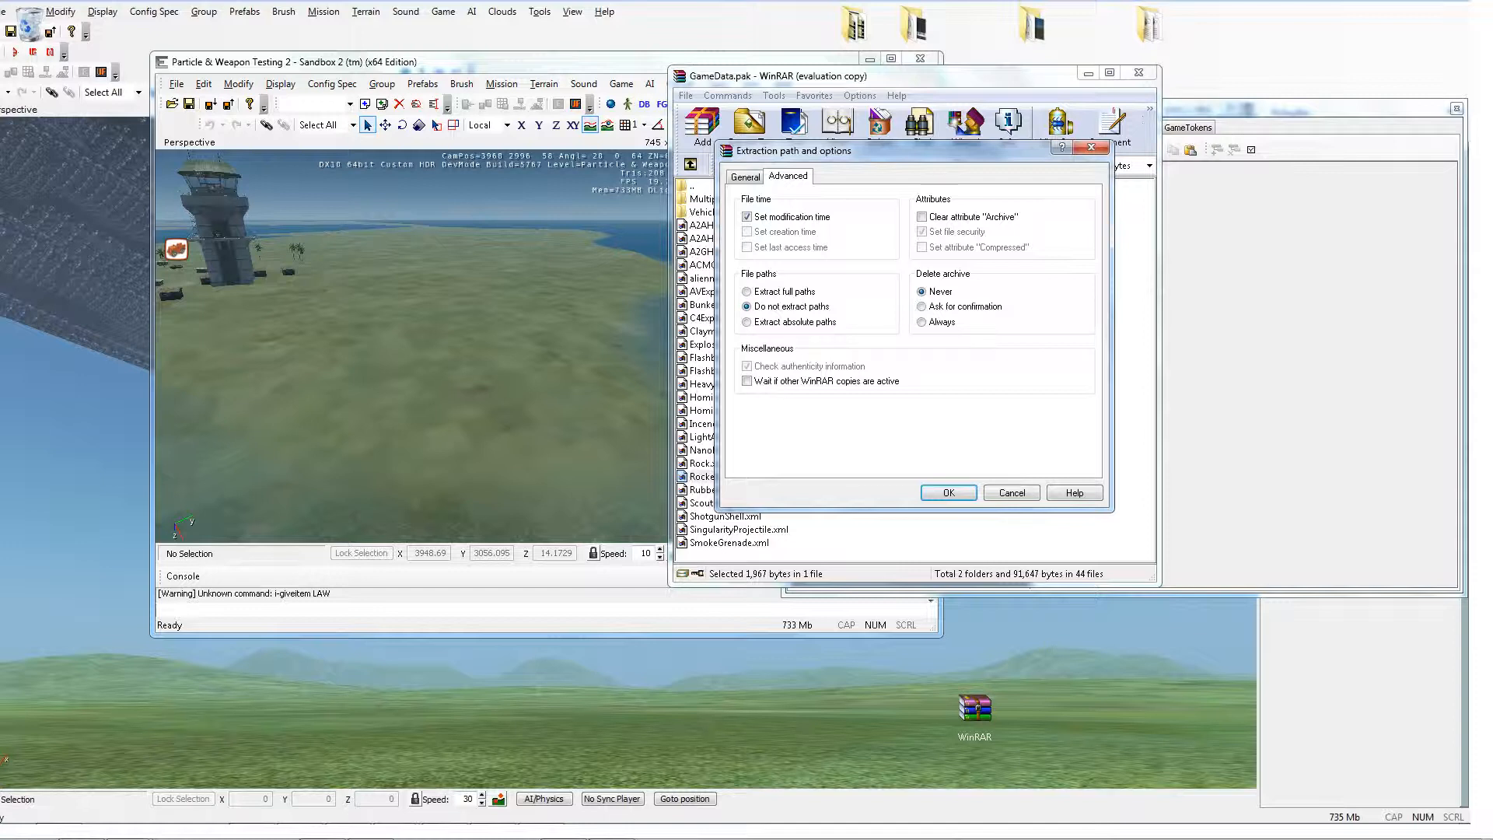
key("Return")
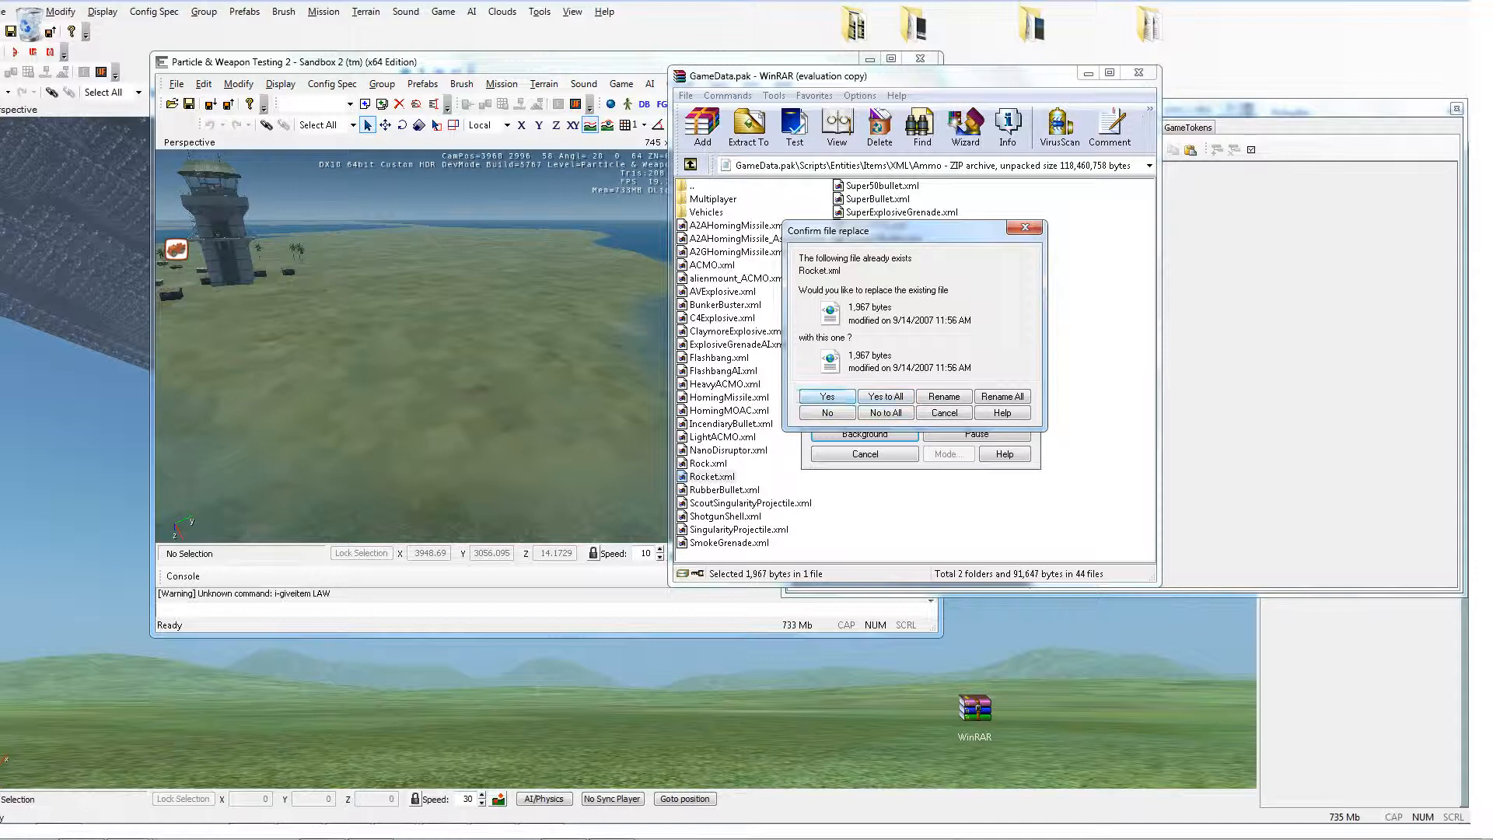
left_click(828, 413)
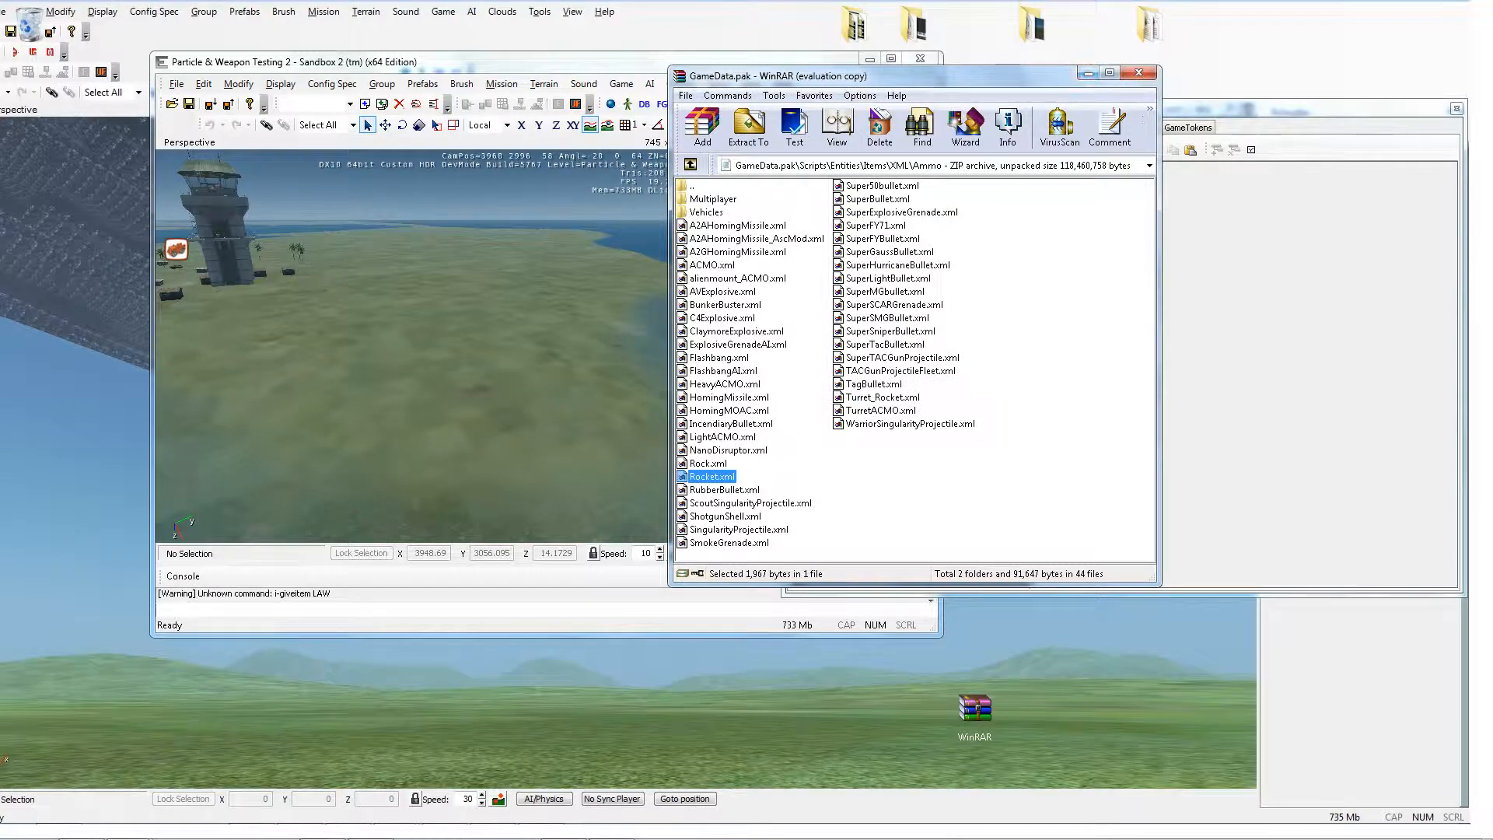
left_click(1088, 73)
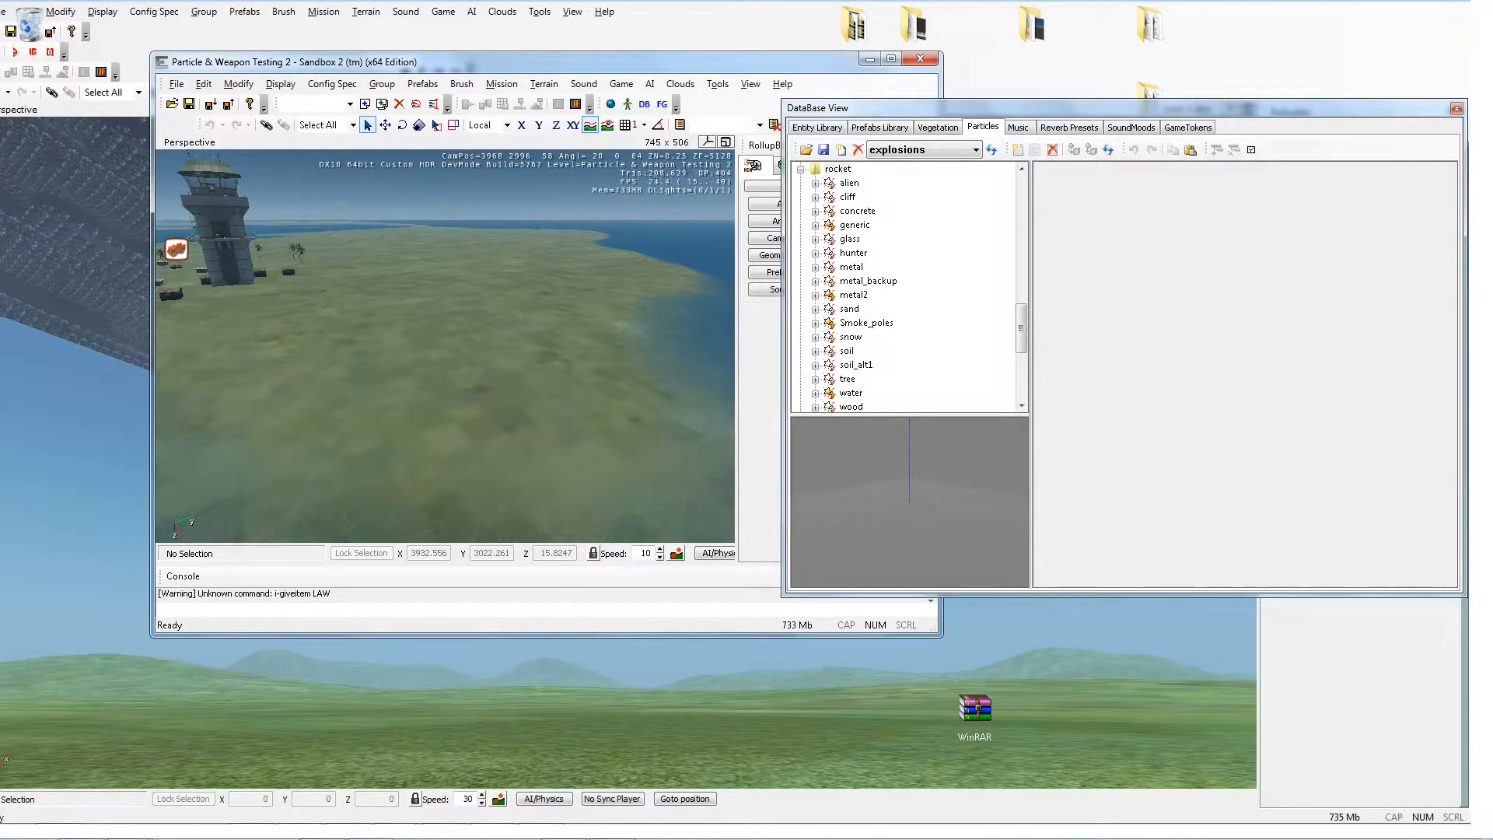
Step: Open Computer and navigate to C:\Program Files (x86)\Electronic Arts\Crytek\Crysis\Game\GameData
left_click(19, 822)
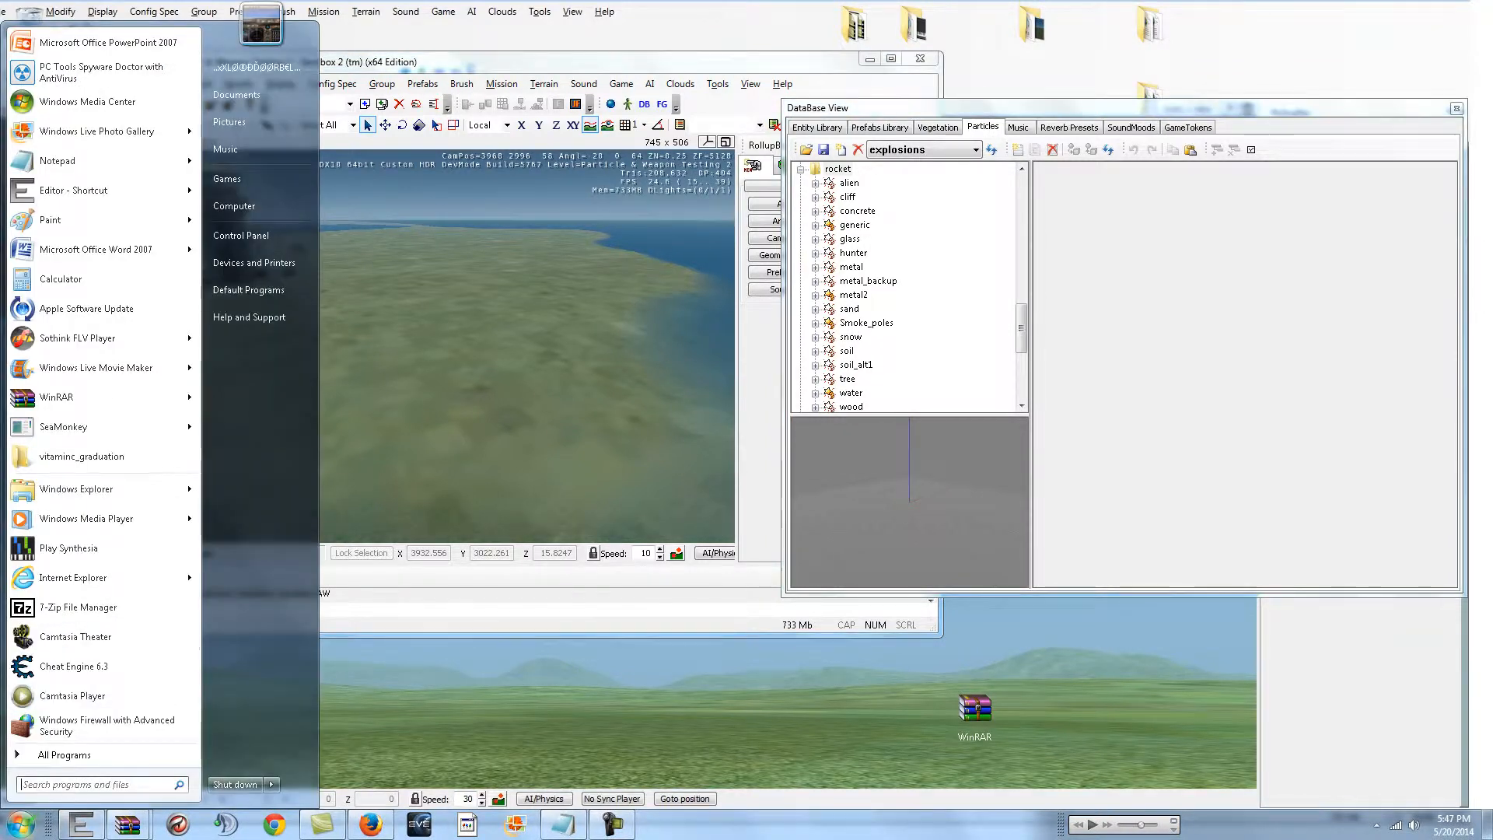
left_click(234, 205)
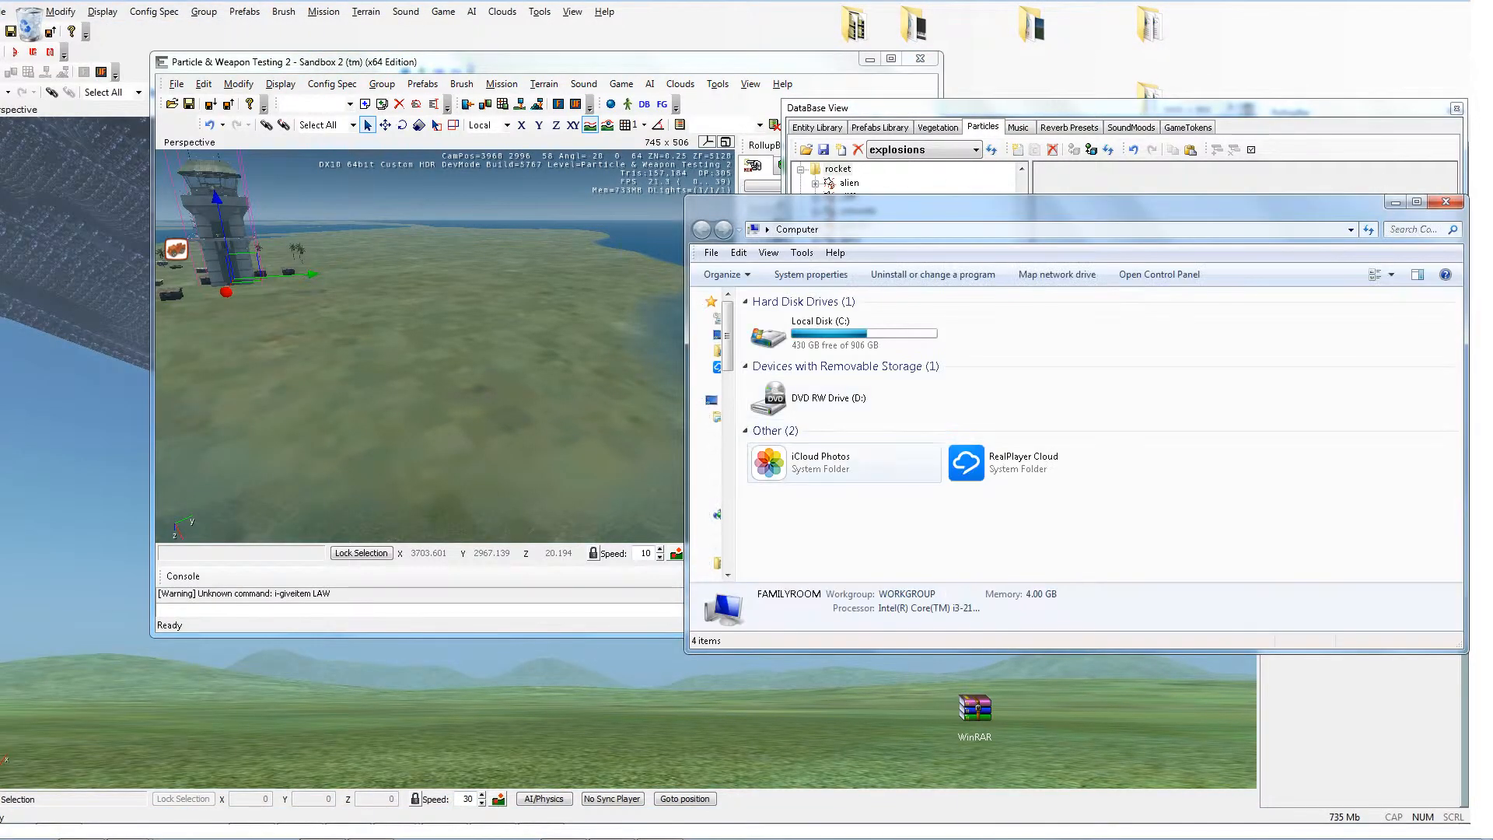
double_click(825, 331)
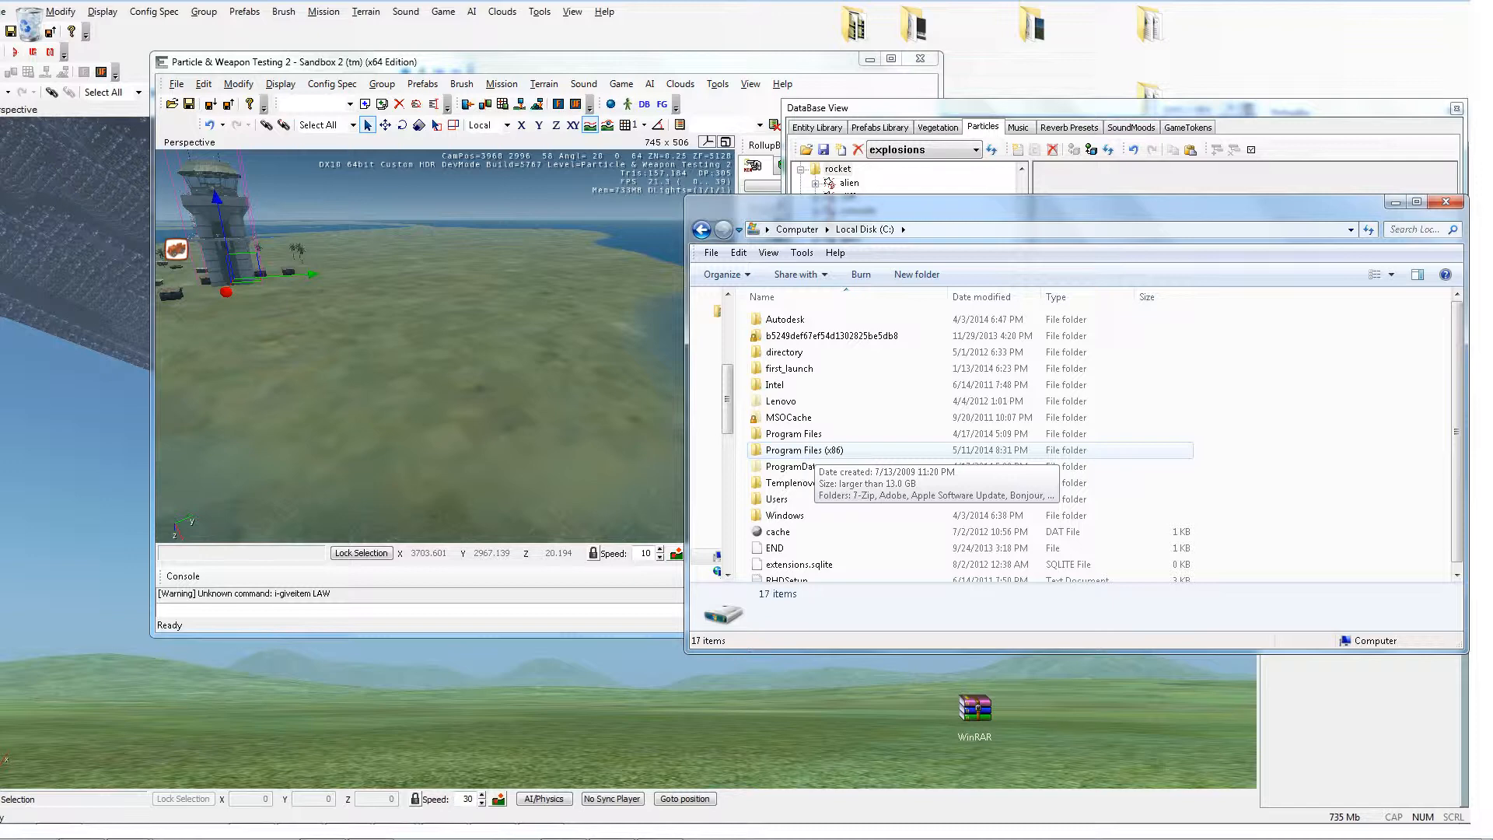
double_click(809, 449)
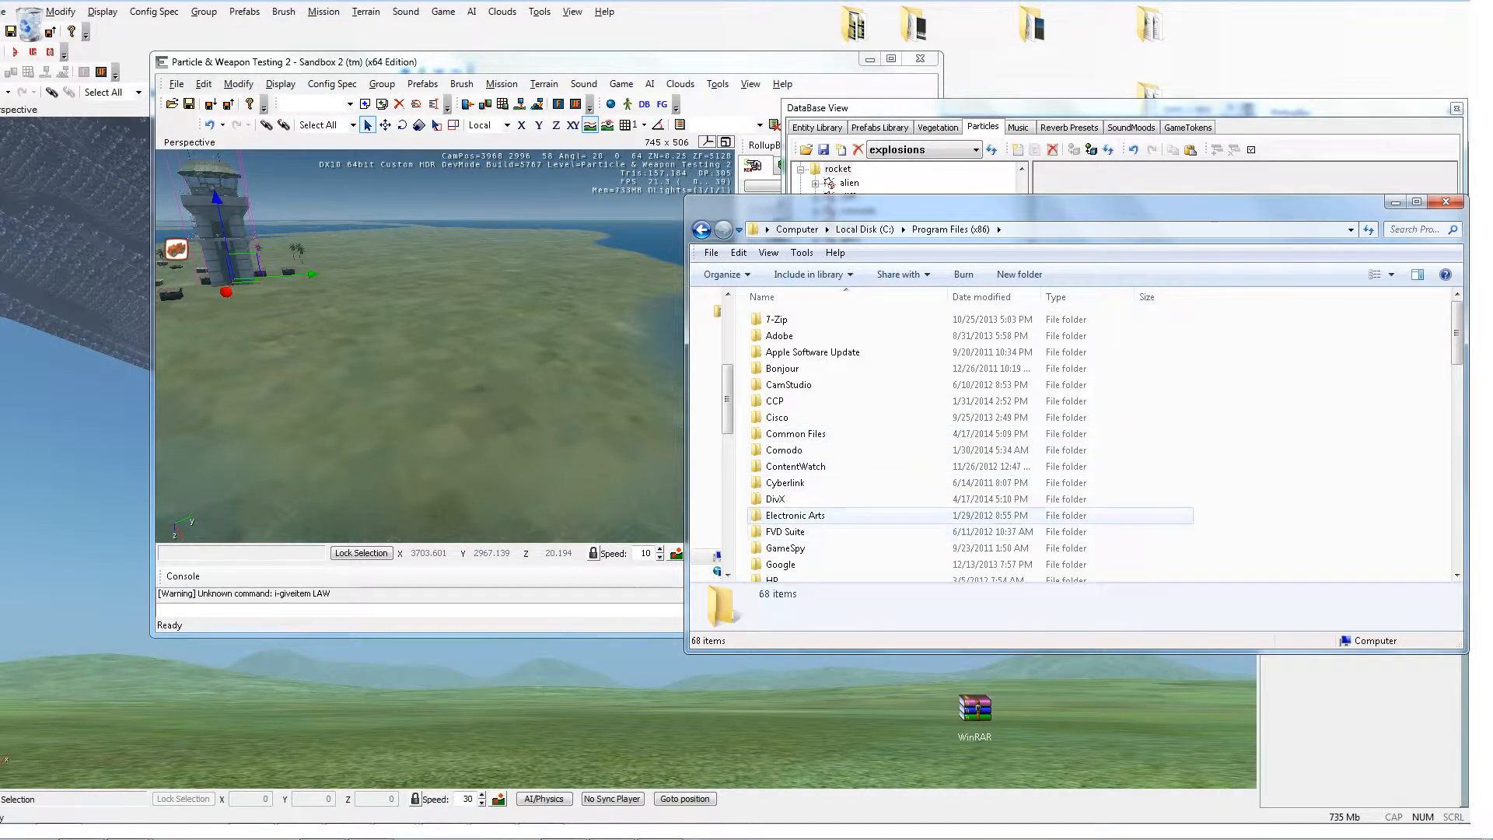
double_click(795, 515)
double_click(778, 319)
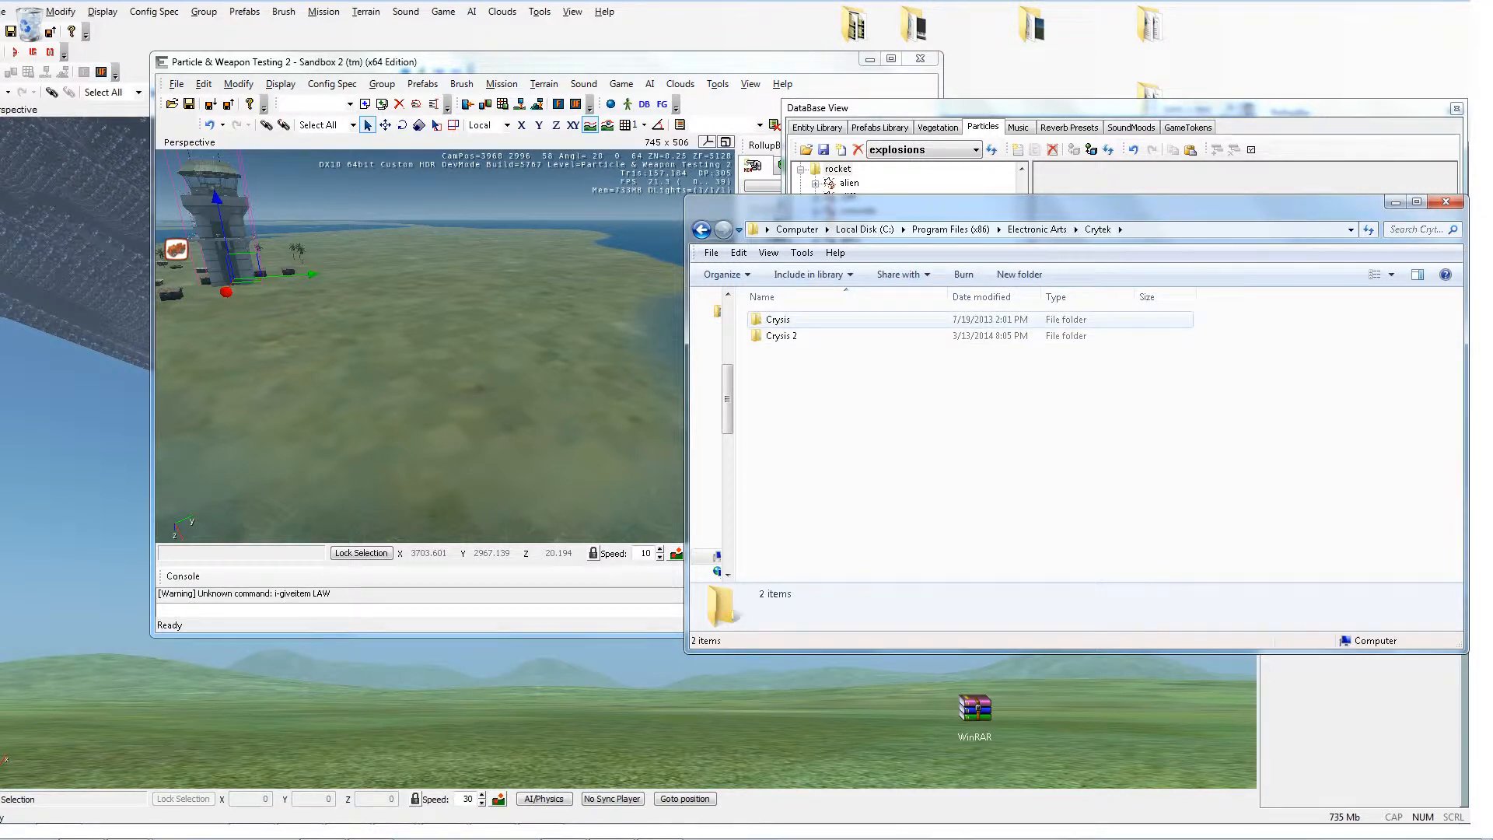
double_click(778, 319)
double_click(777, 450)
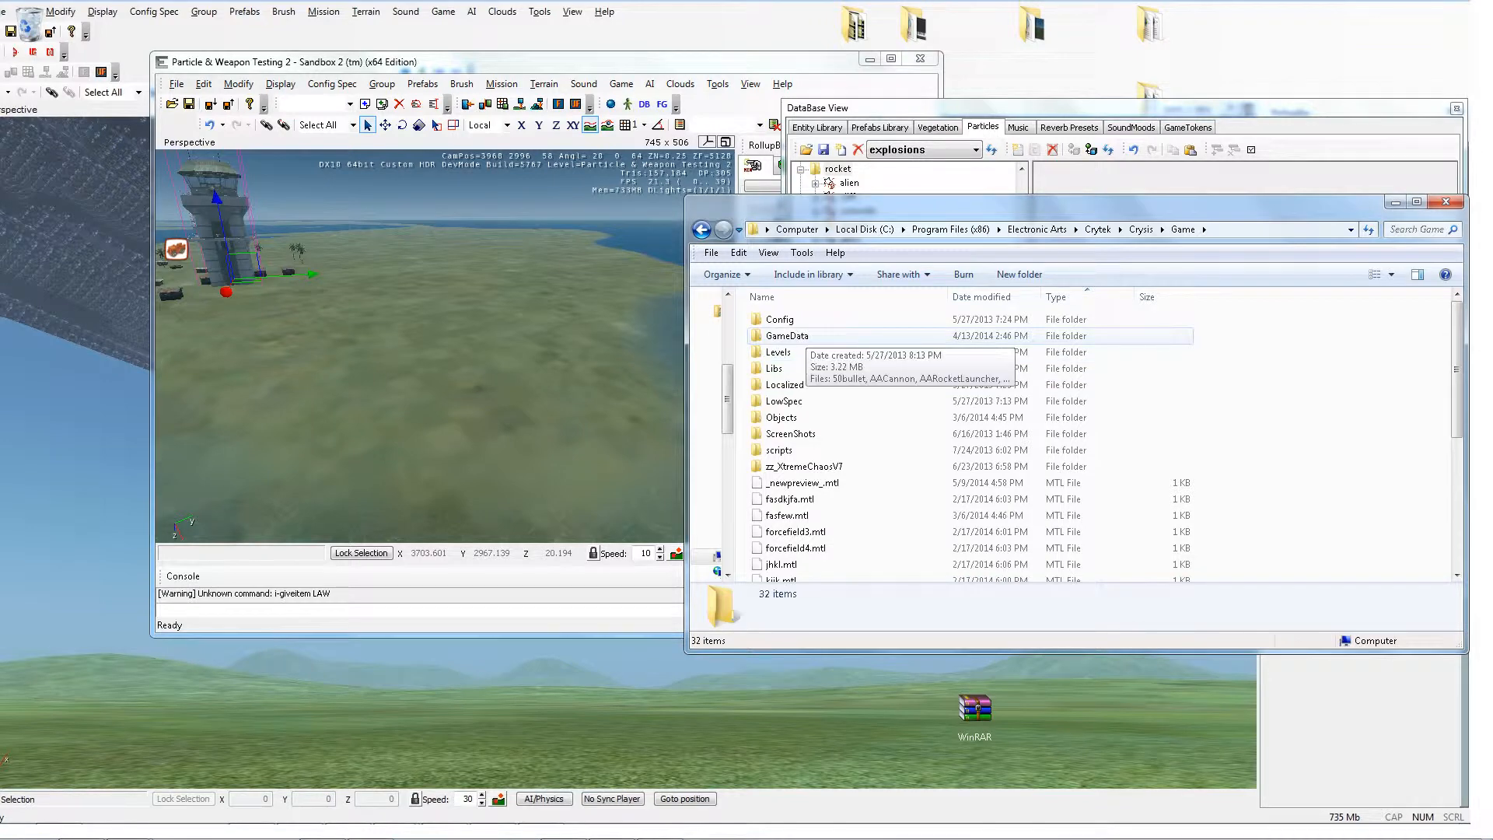
double_click(787, 335)
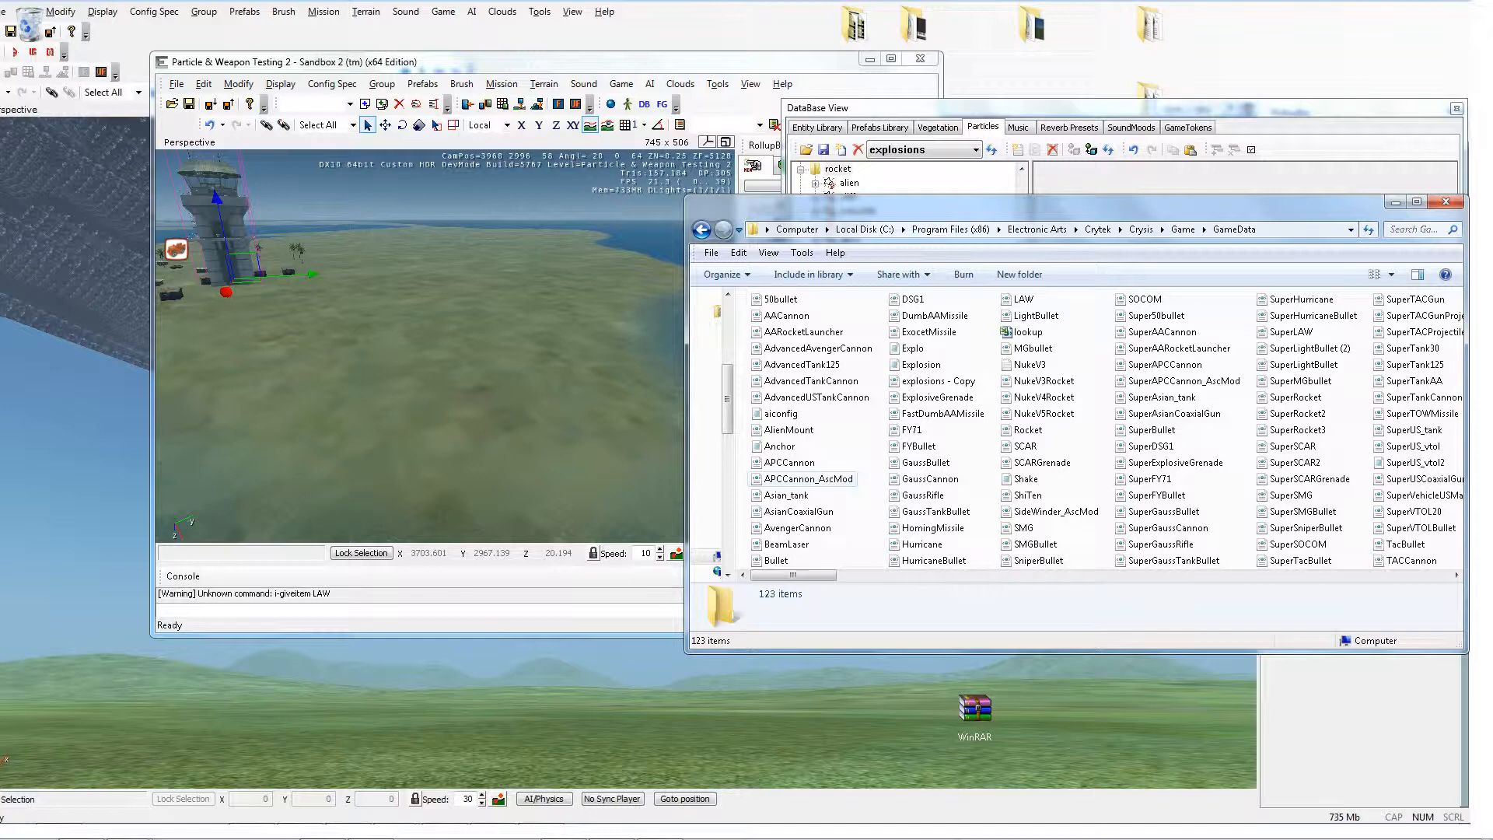
Step: Open the Rocket XML file from GameData for editing in Notepad
scroll(1097, 427, "right", 6)
scroll(1096, 428, "left", 3)
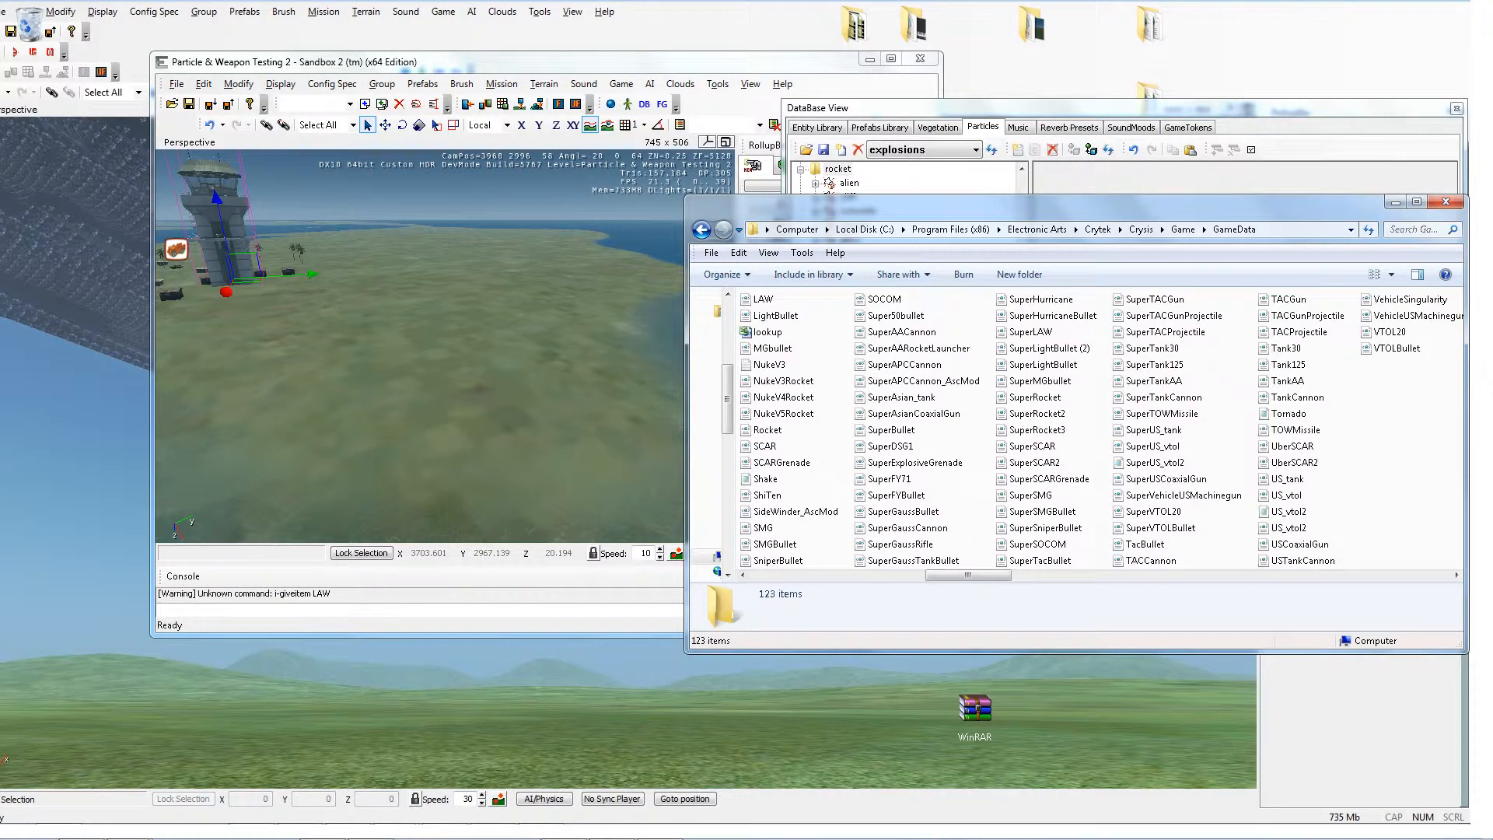
scroll(1097, 428, "left", 1)
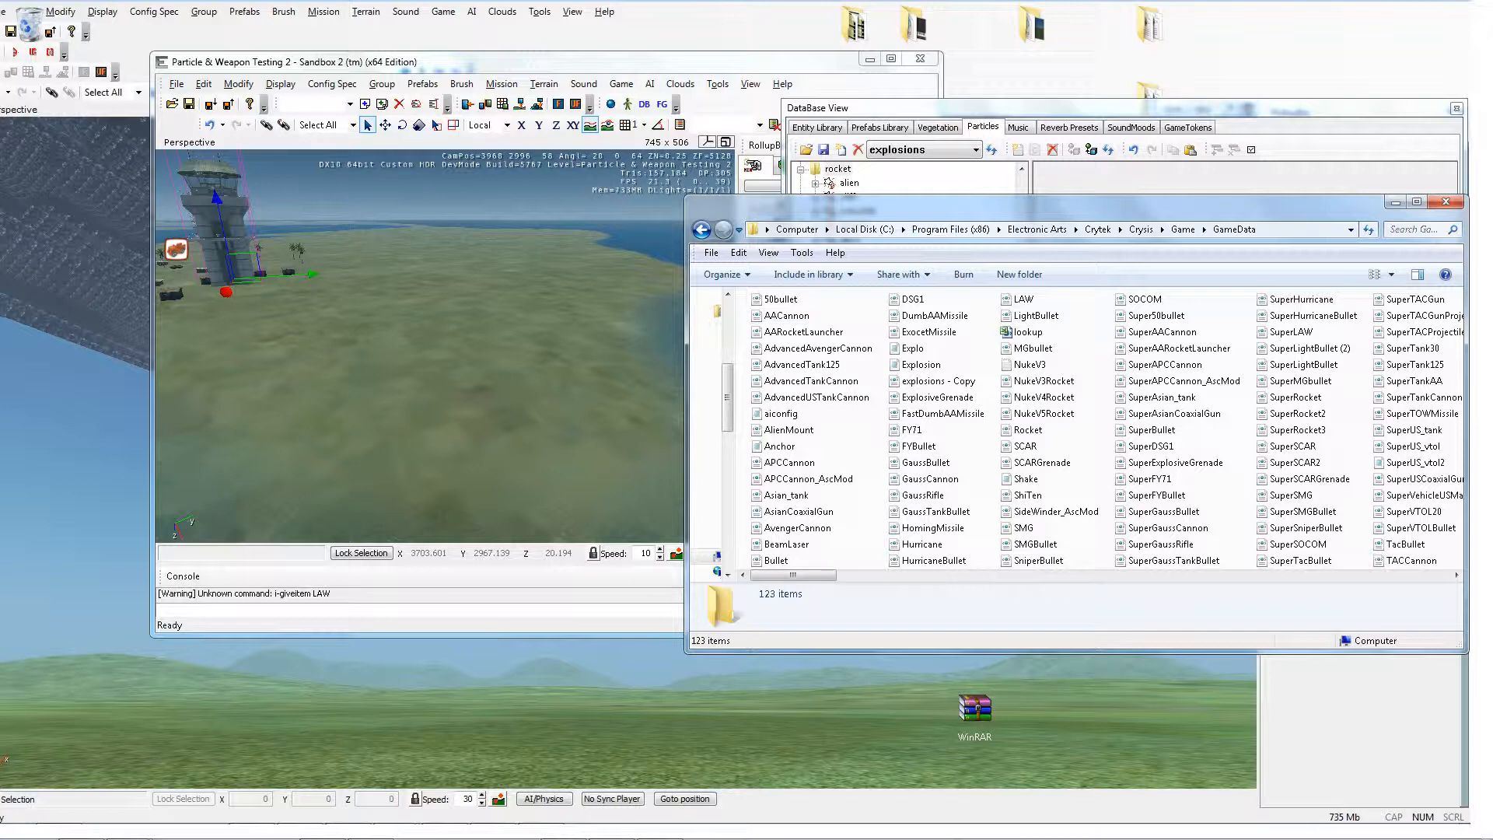
left_click(1028, 431)
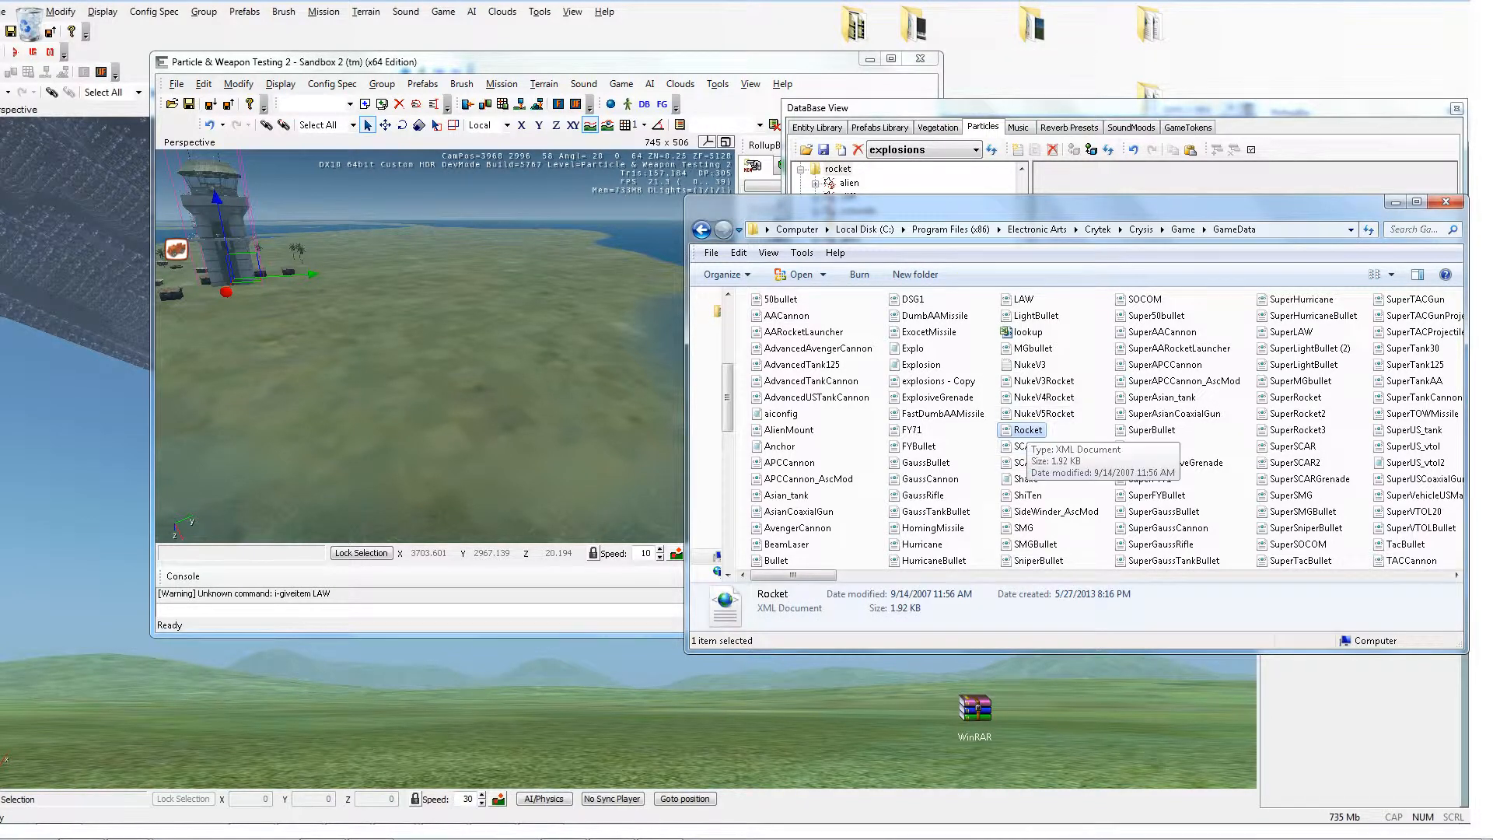
right_click(1023, 430)
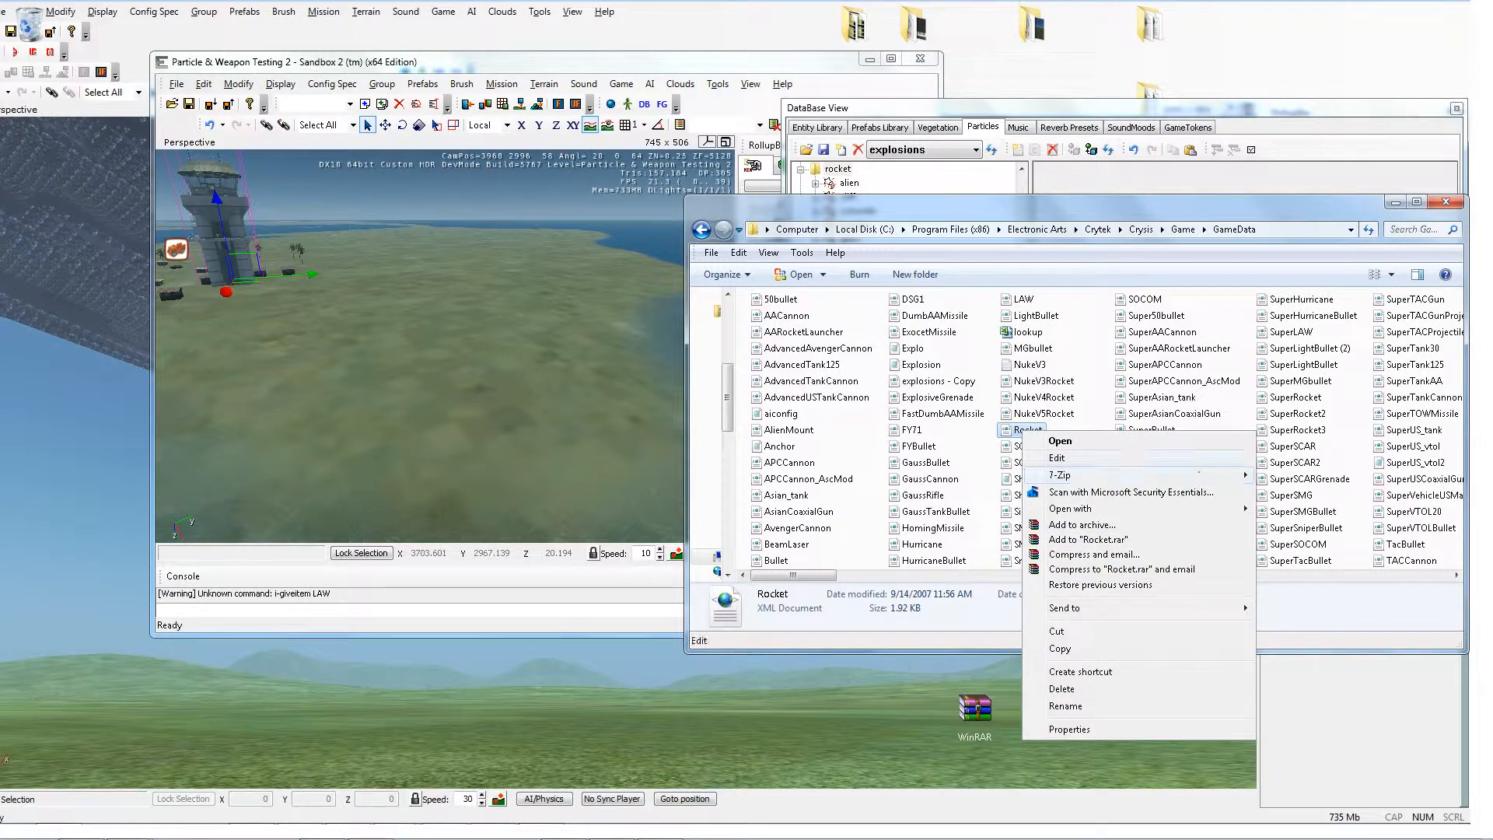
left_click(1046, 459)
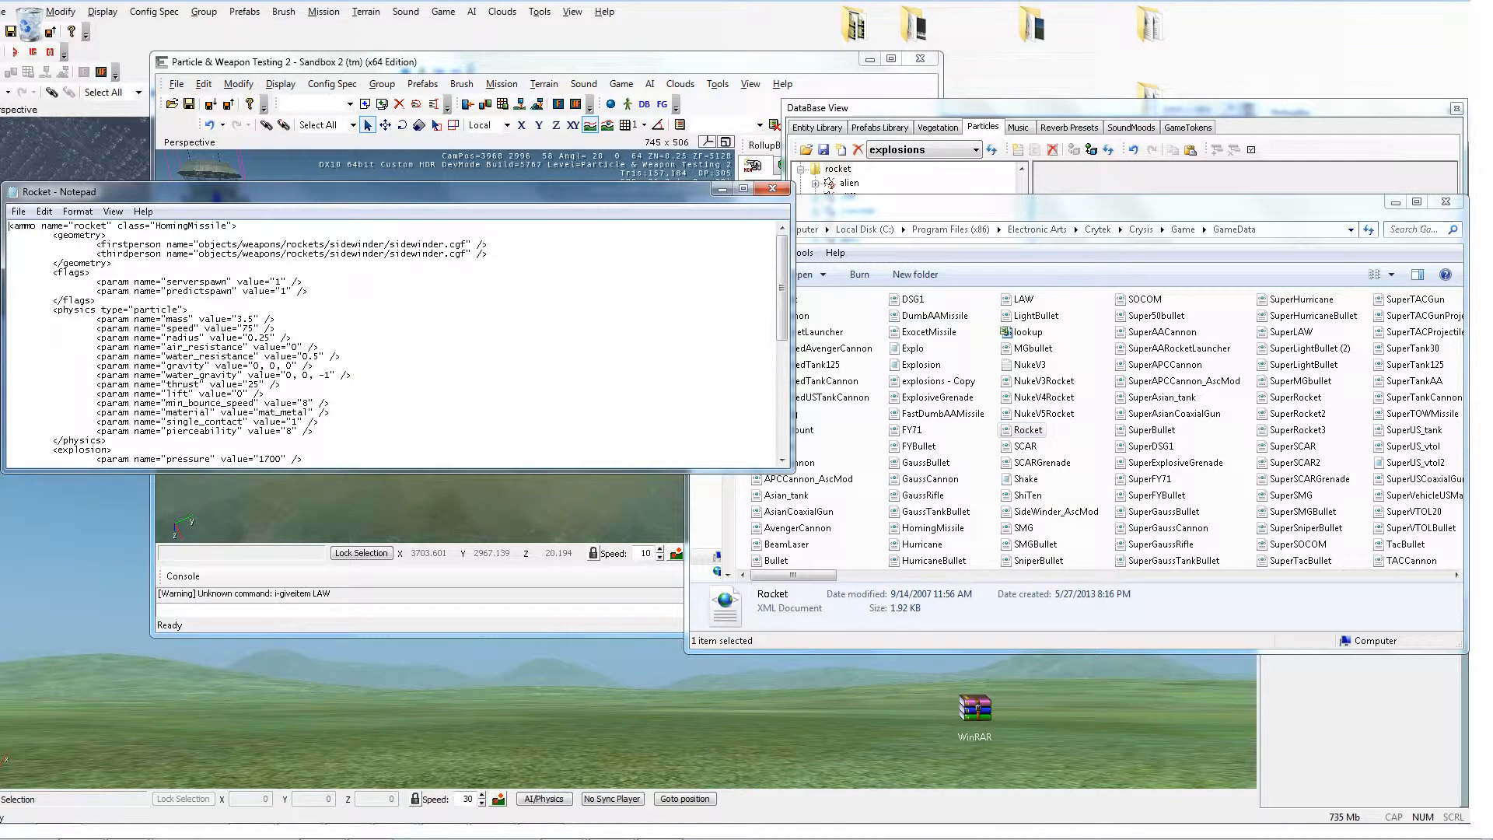
Step: Scroll through Rocket.xml to review its explosion and trail parameters
left_click_drag(436, 192, 626, 136)
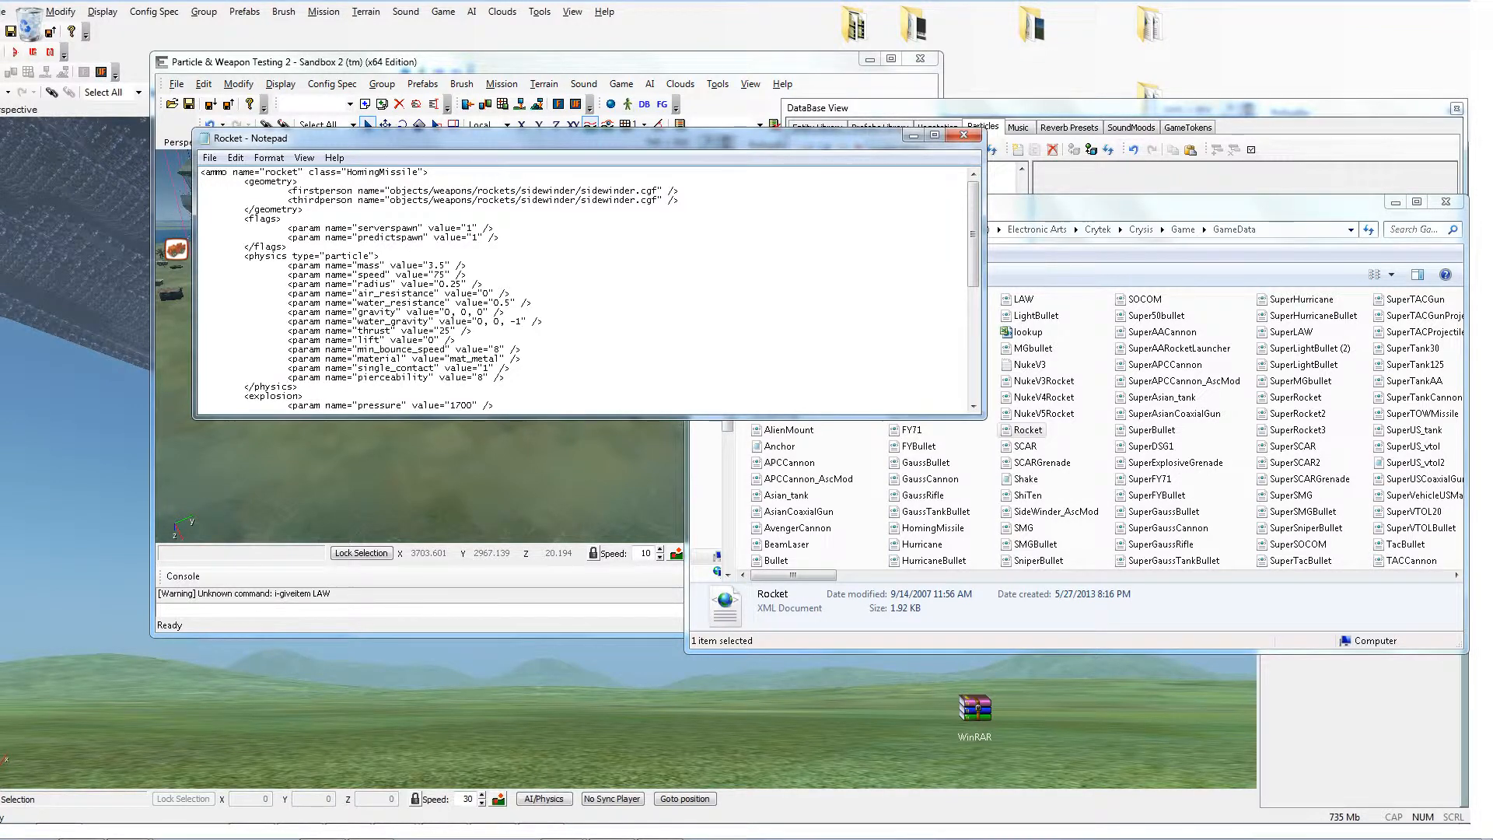
scroll(583, 287, "down", 3)
scroll(583, 287, "down", 6)
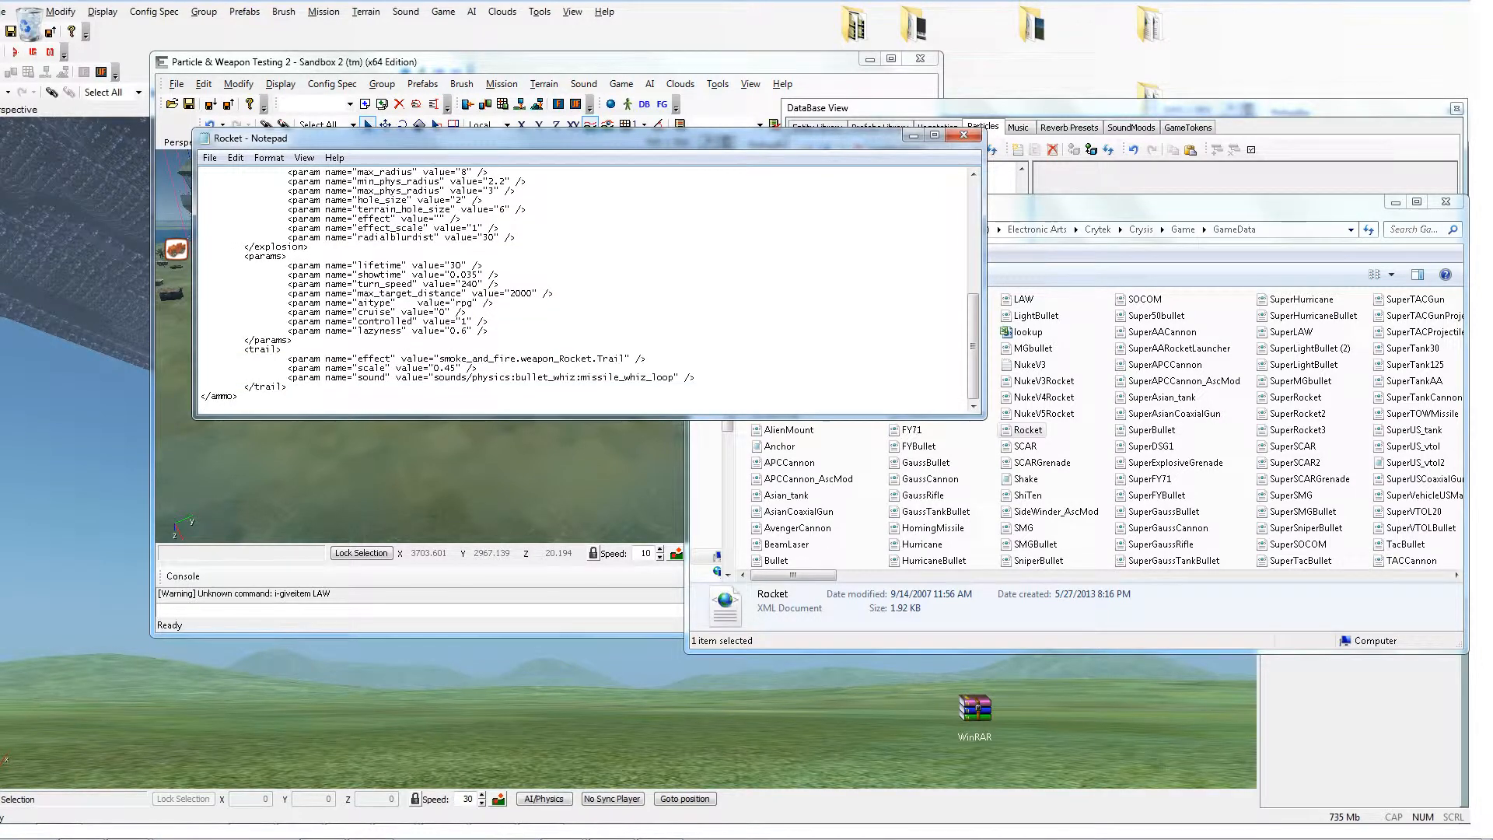
Step: Scroll through Rocket.xml back to its explosion section and reposition the editor window beside the editor
scroll(583, 287, "up", 9)
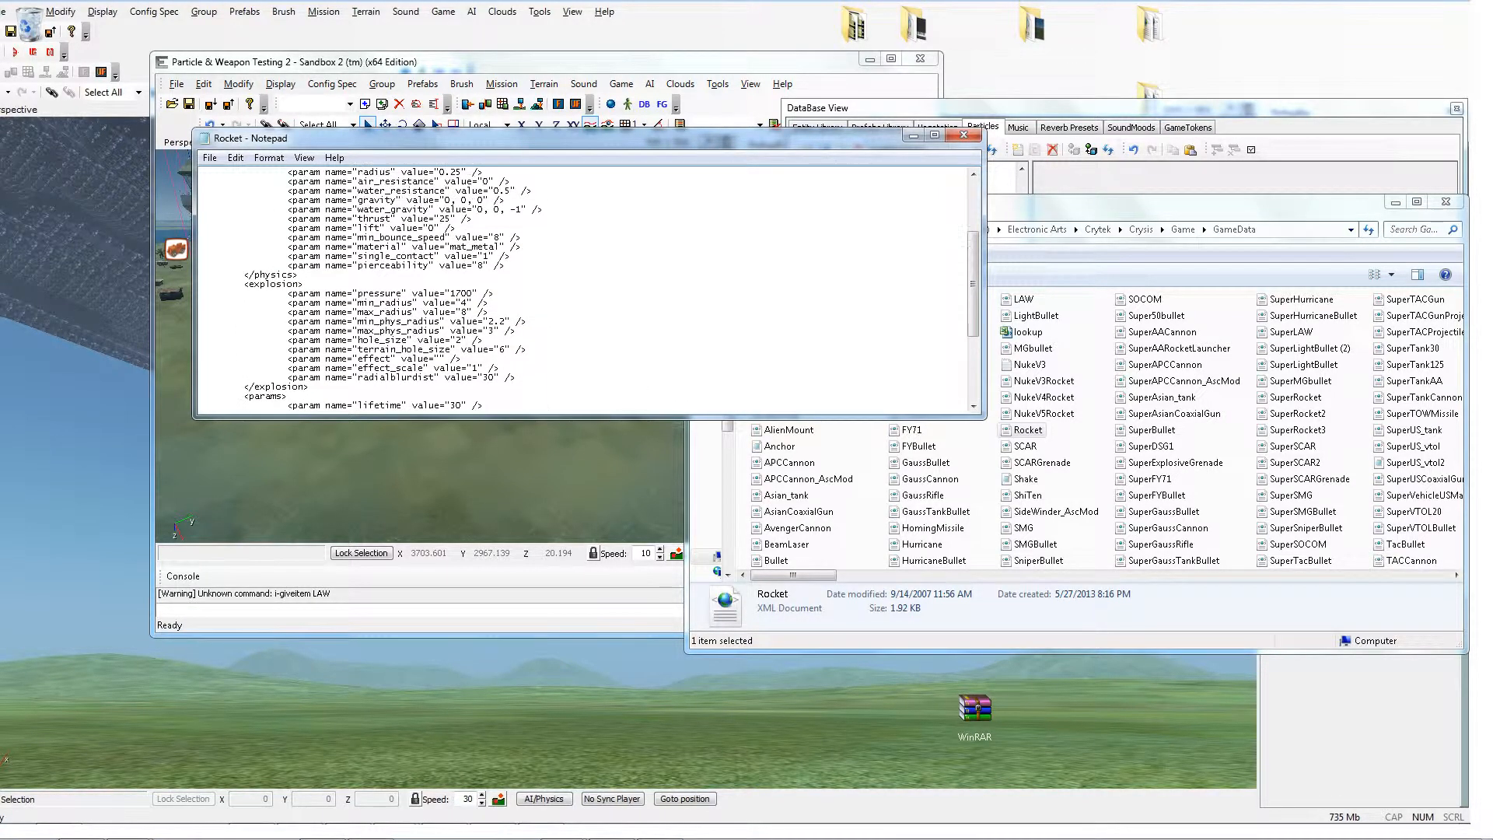
scroll(589, 289, "down", 1)
scroll(589, 290, "up", 1)
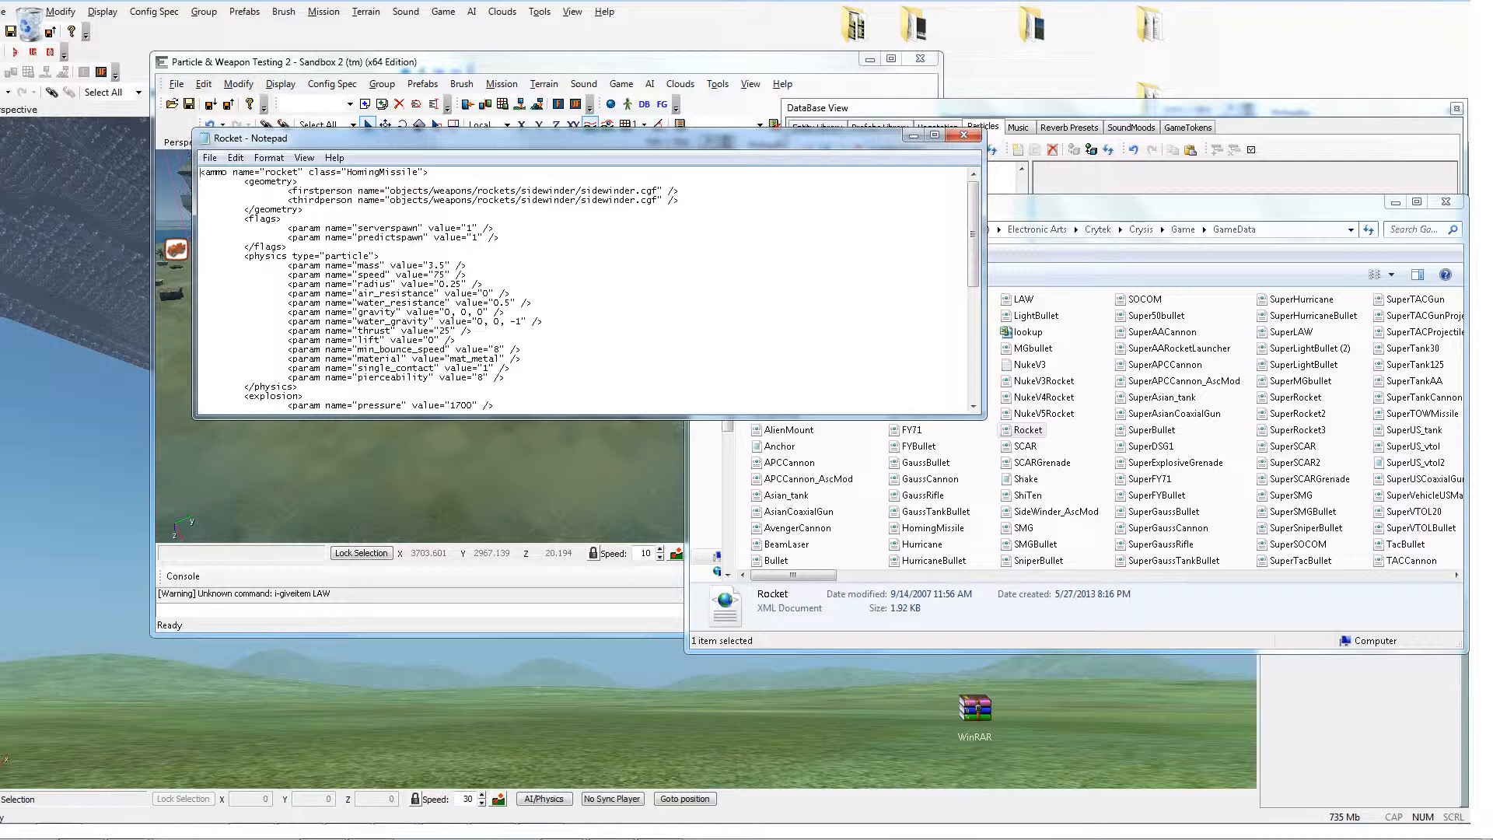
scroll(589, 287, "down", 1)
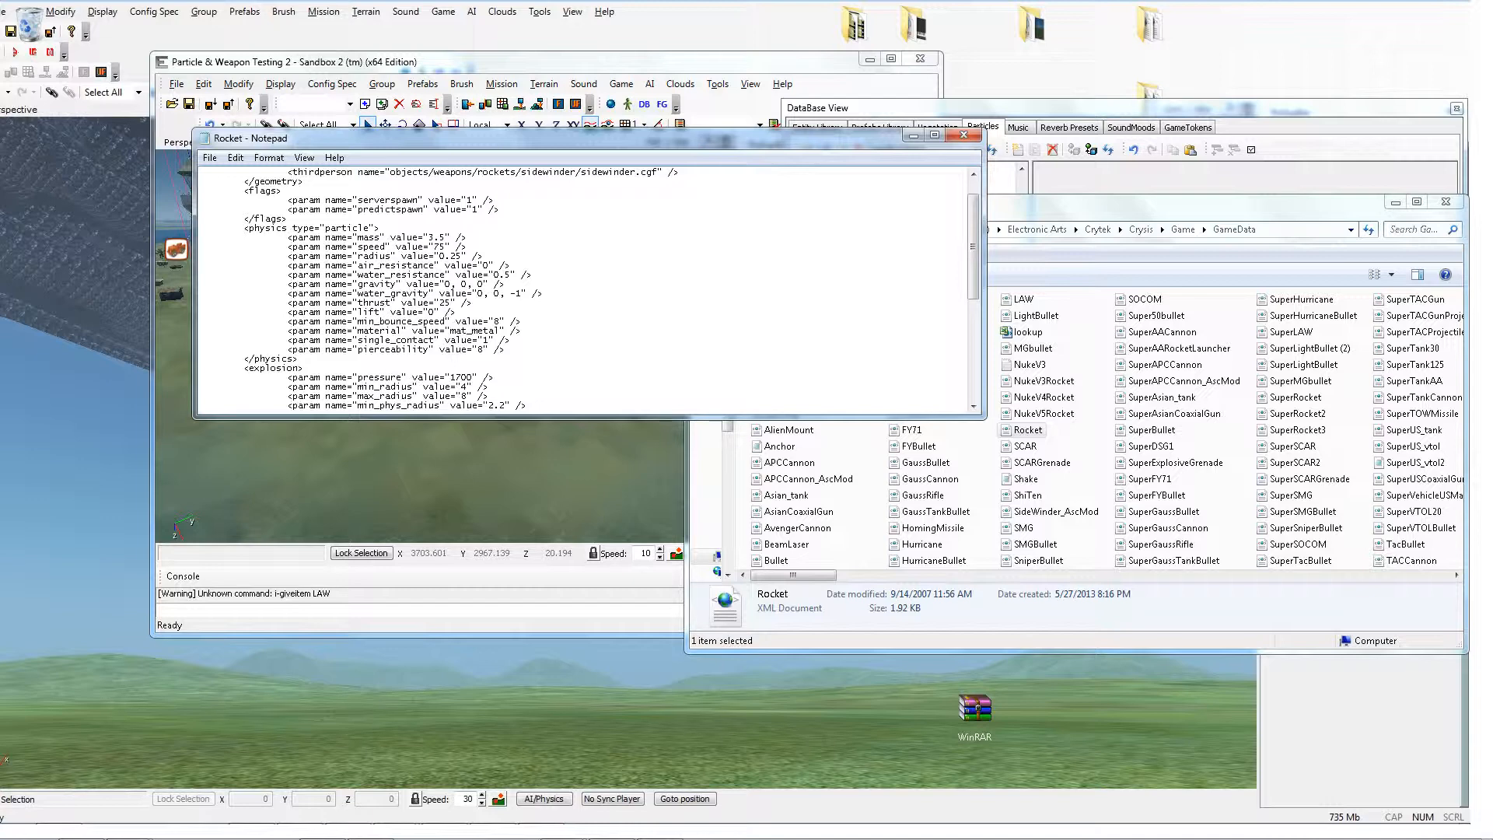
scroll(588, 287, "down", 4)
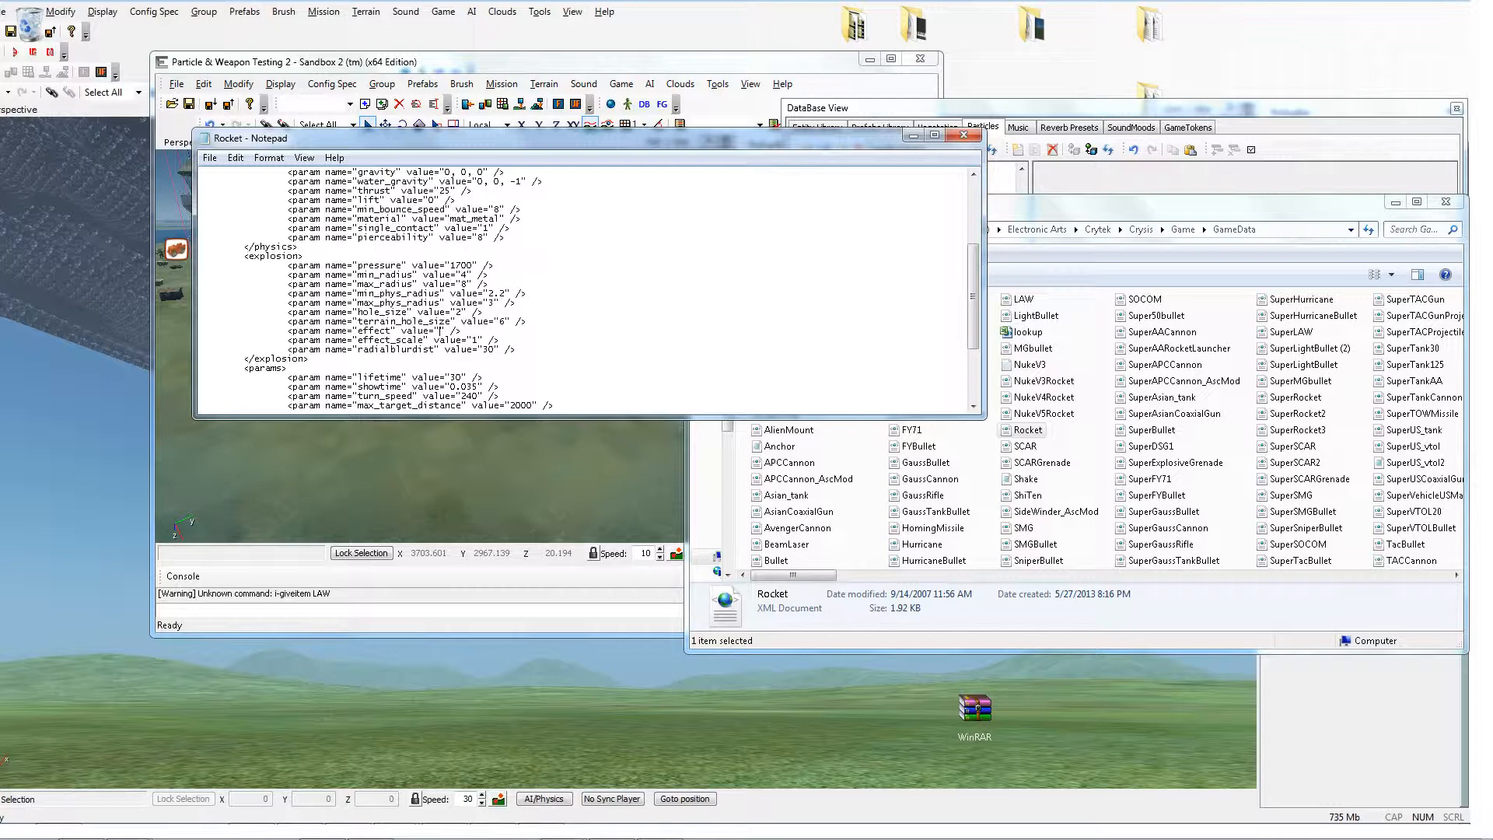
left_click_drag(544, 138, 967, 369)
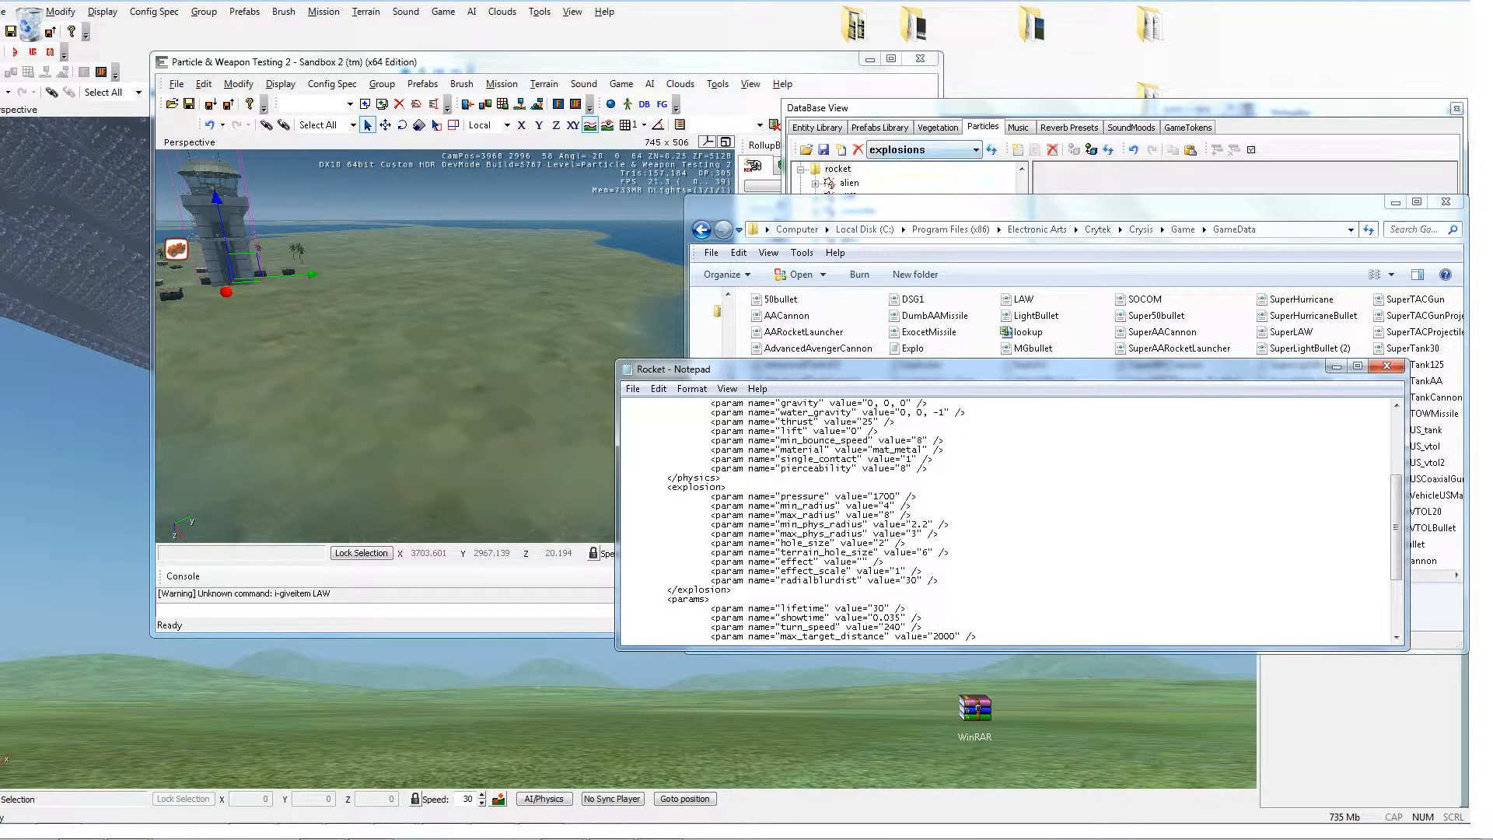
Step: Browse the rocket explosion effects listed in the Particles database library
left_click(987, 108)
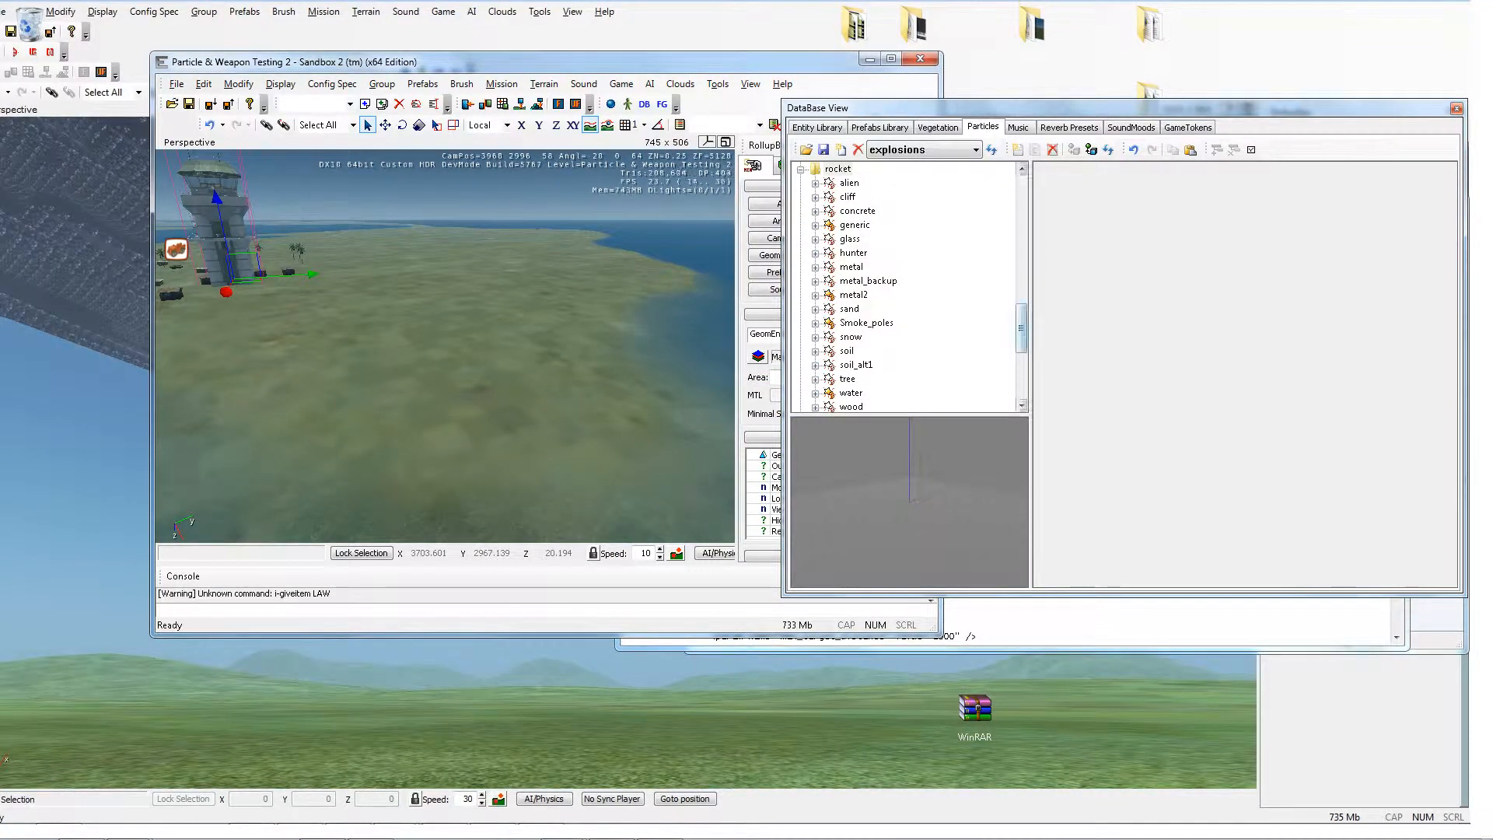
scroll(910, 287, "down", 2)
scroll(910, 287, "up", 2)
scroll(909, 287, "up", 1)
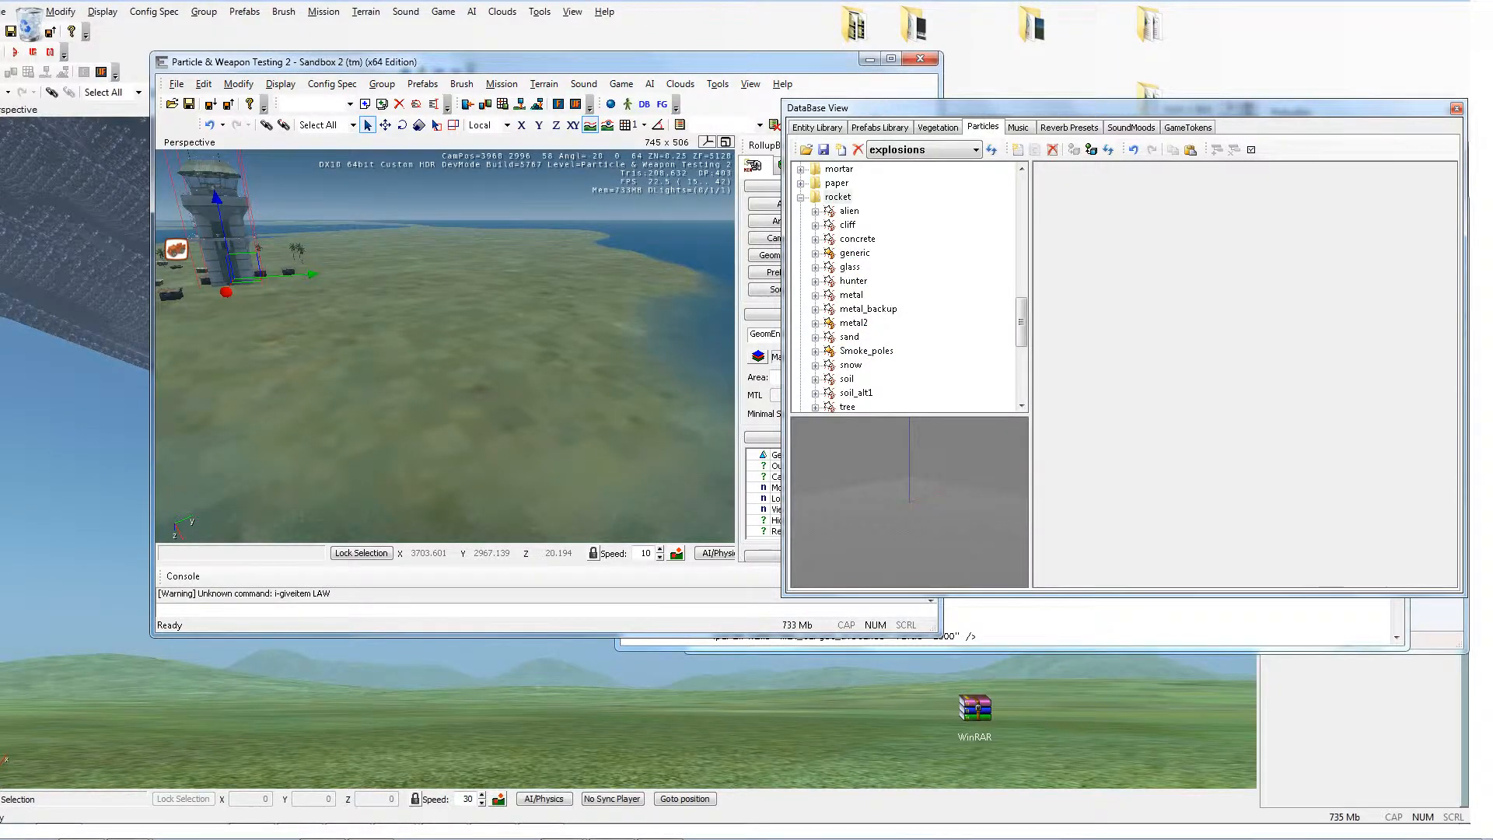
Step: Set the explosion effect parameter in Rocket.xml to explosion.rocket.metal2
key("alt+Tab")
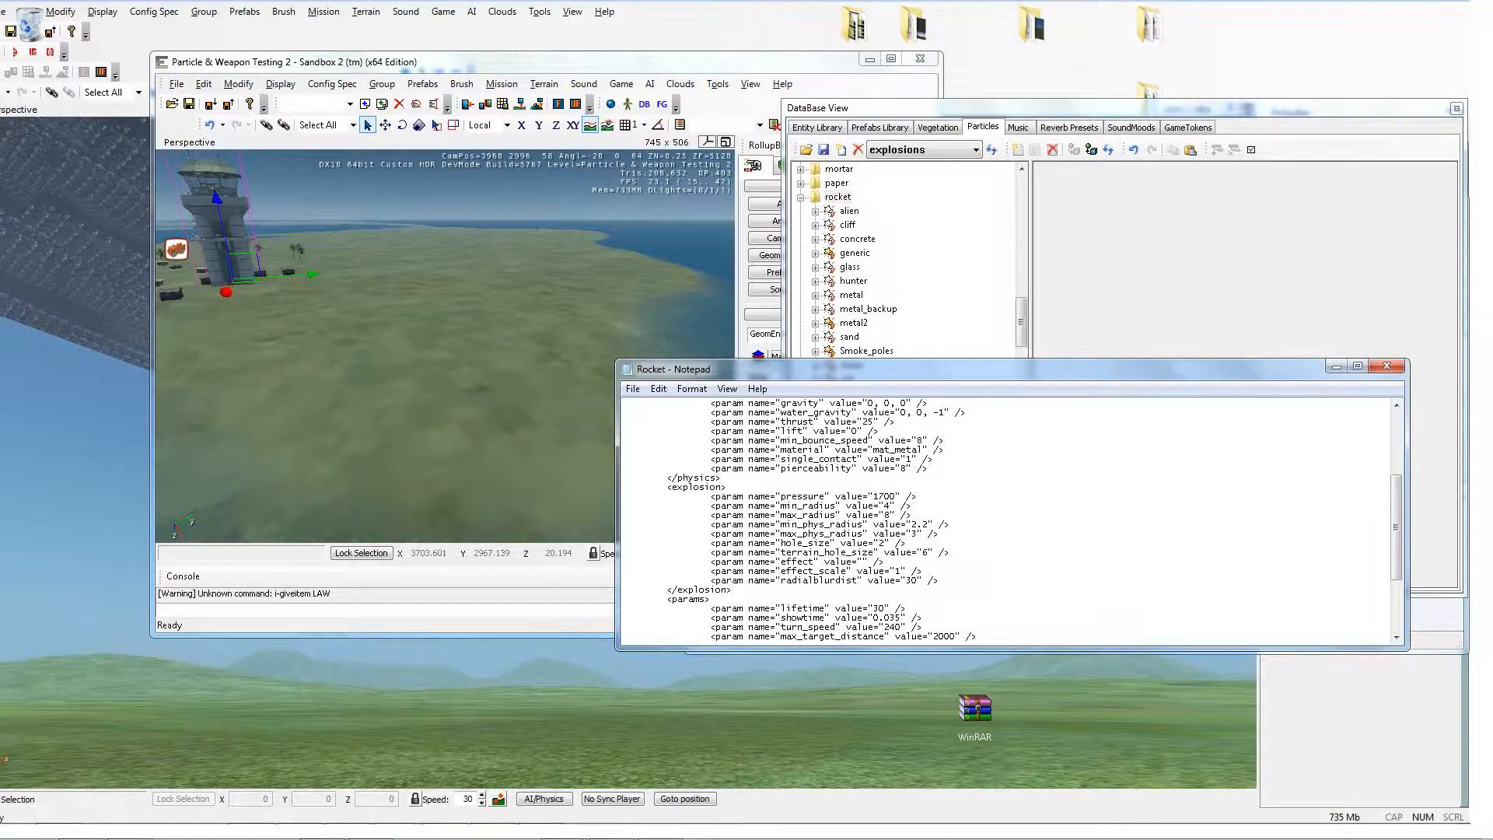
type("Explos")
key("BackSpace")
key("BackSpace")
key("BackSpace")
key("BackSpace")
key("BackSpace")
key("BackSpace")
type("explosion.rocket.metal2")
Step: Save the edited file as Superrocket5.xml in the GameData folder, dismissing the colour scheme prompt
left_click(634, 389)
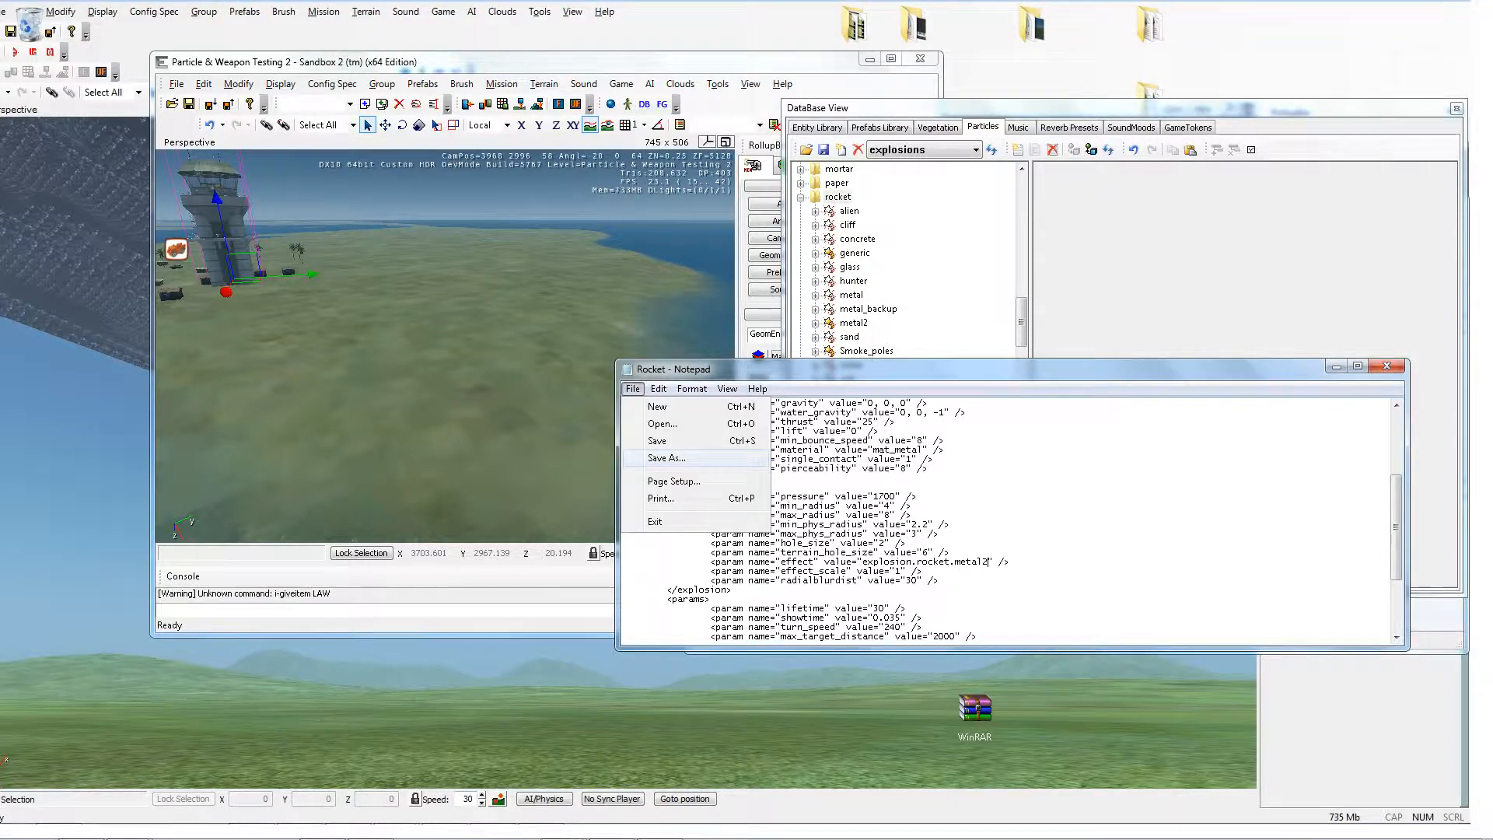
left_click(661, 456)
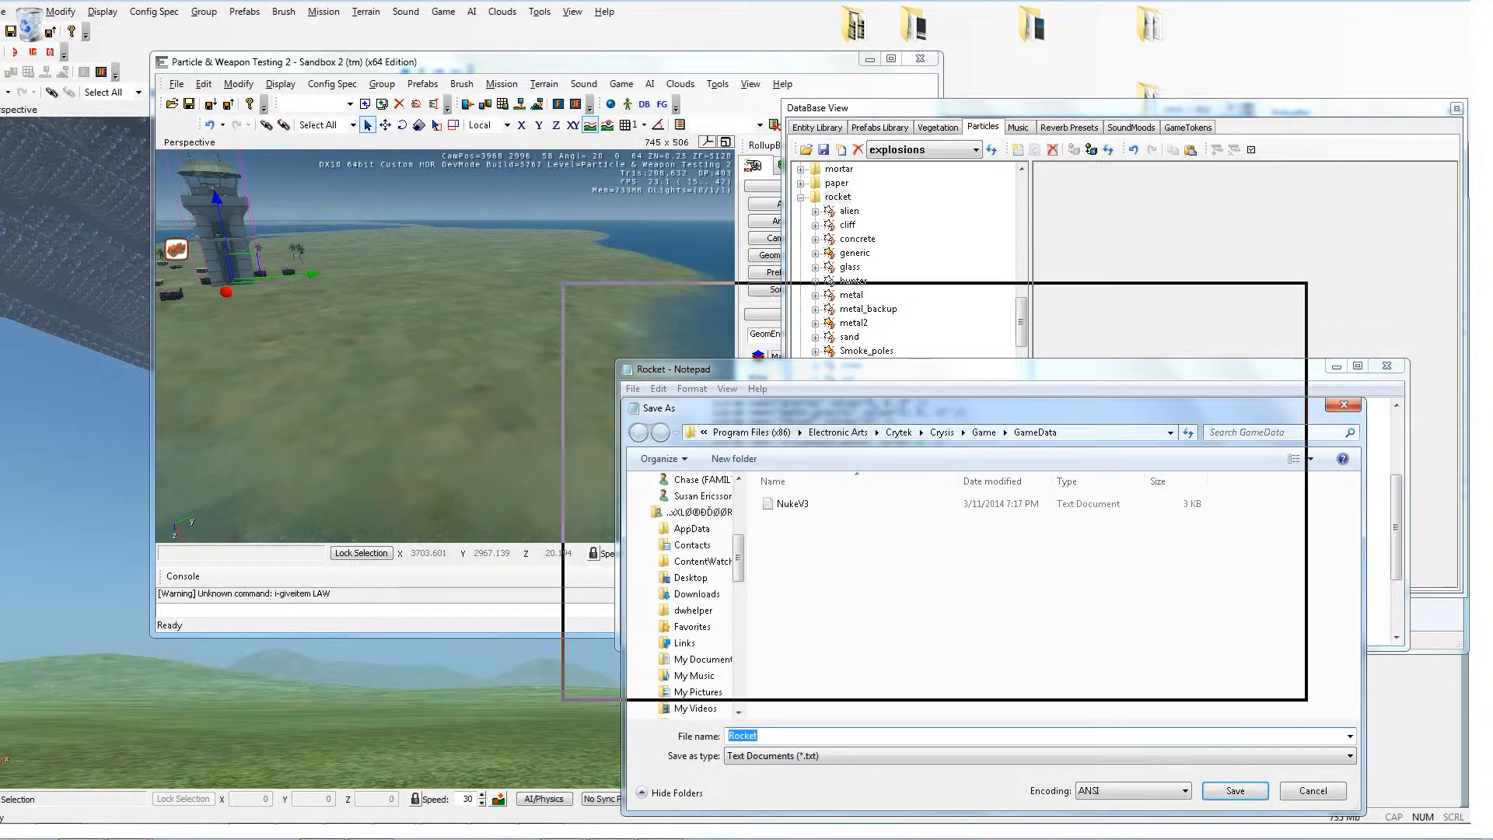
left_click_drag(840, 408, 742, 180)
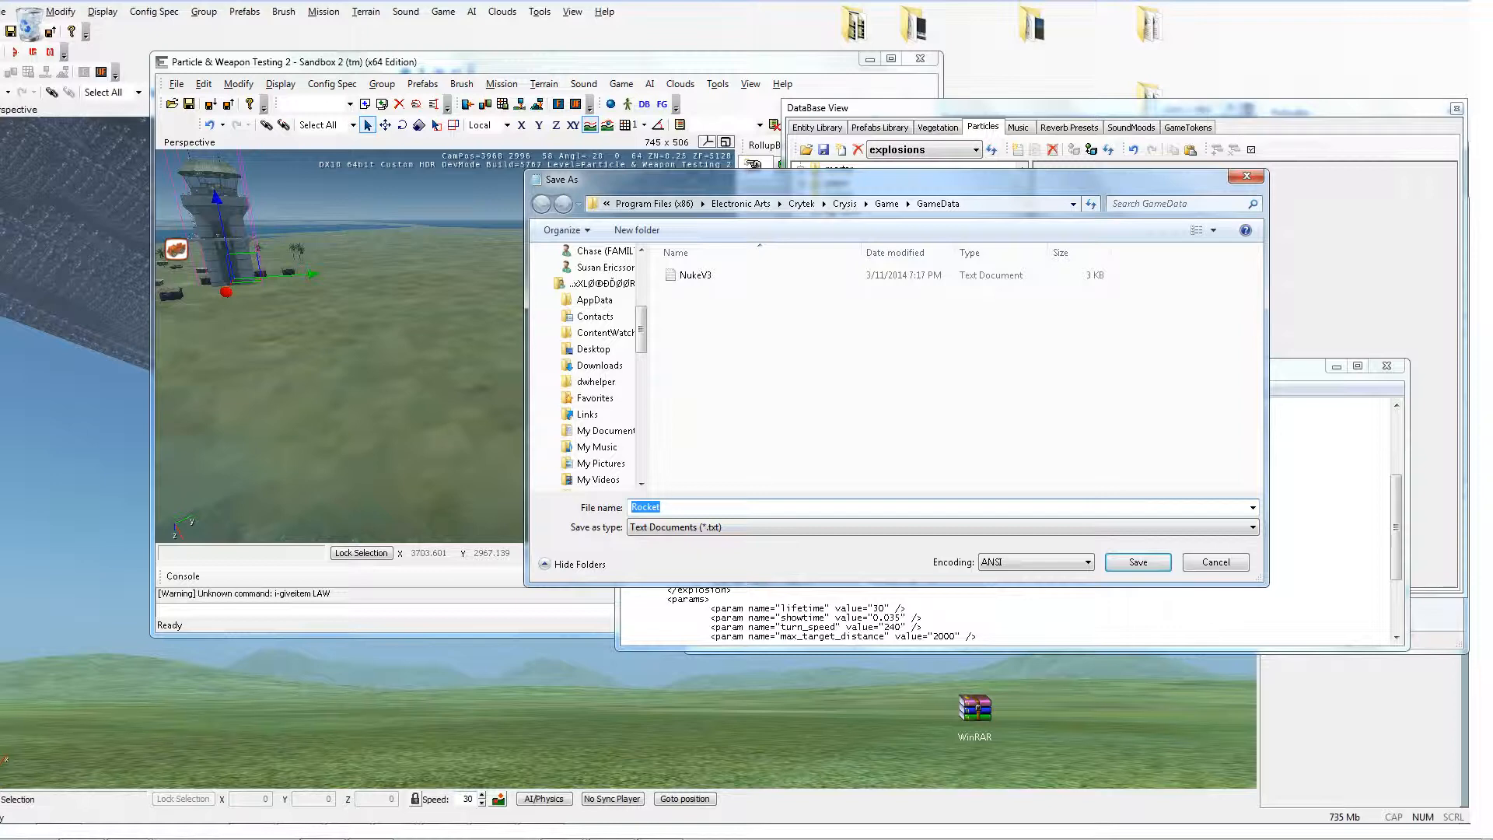
type("Superr")
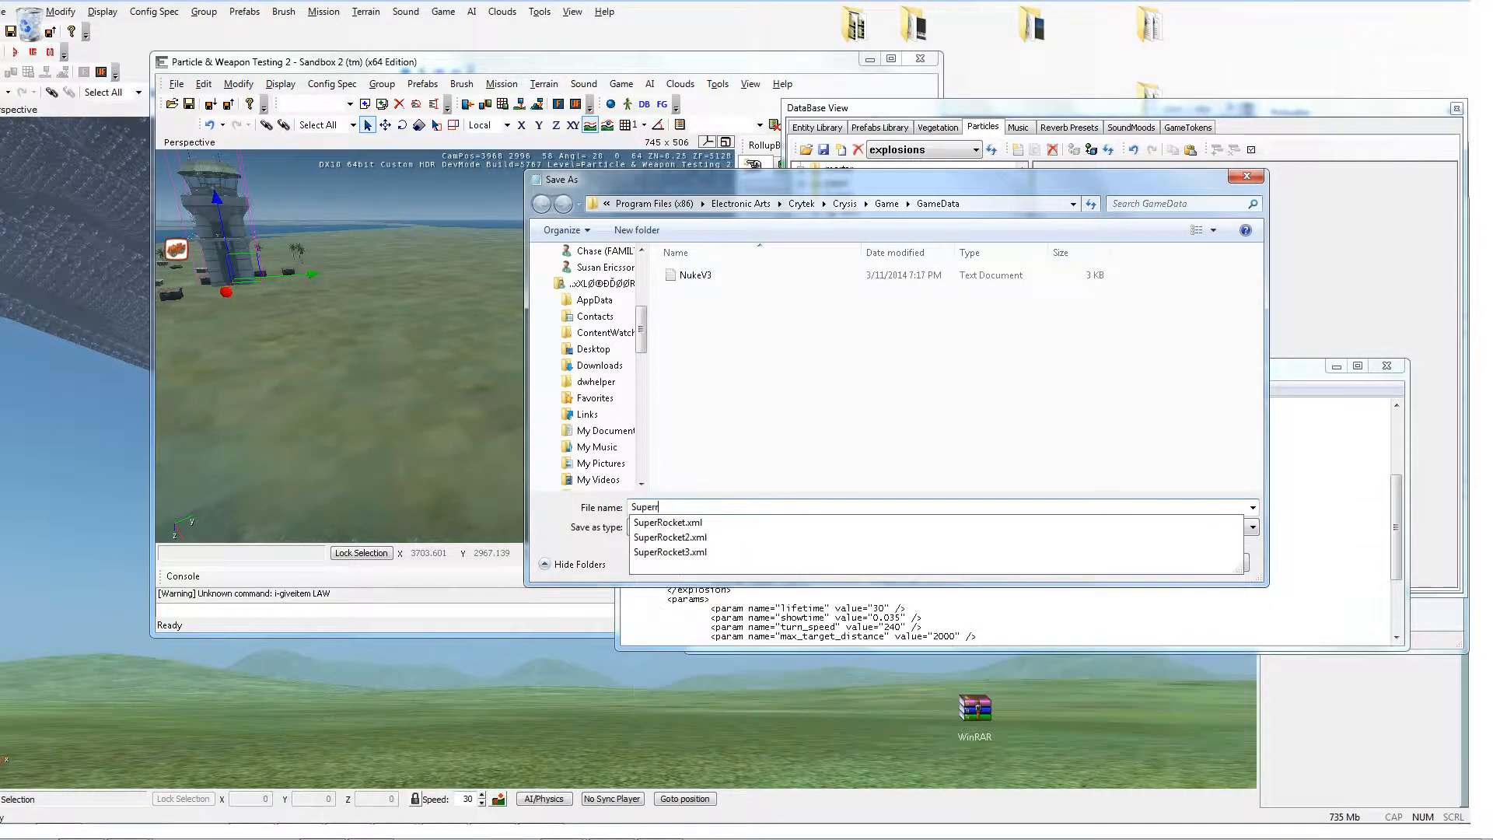
type("ocket5")
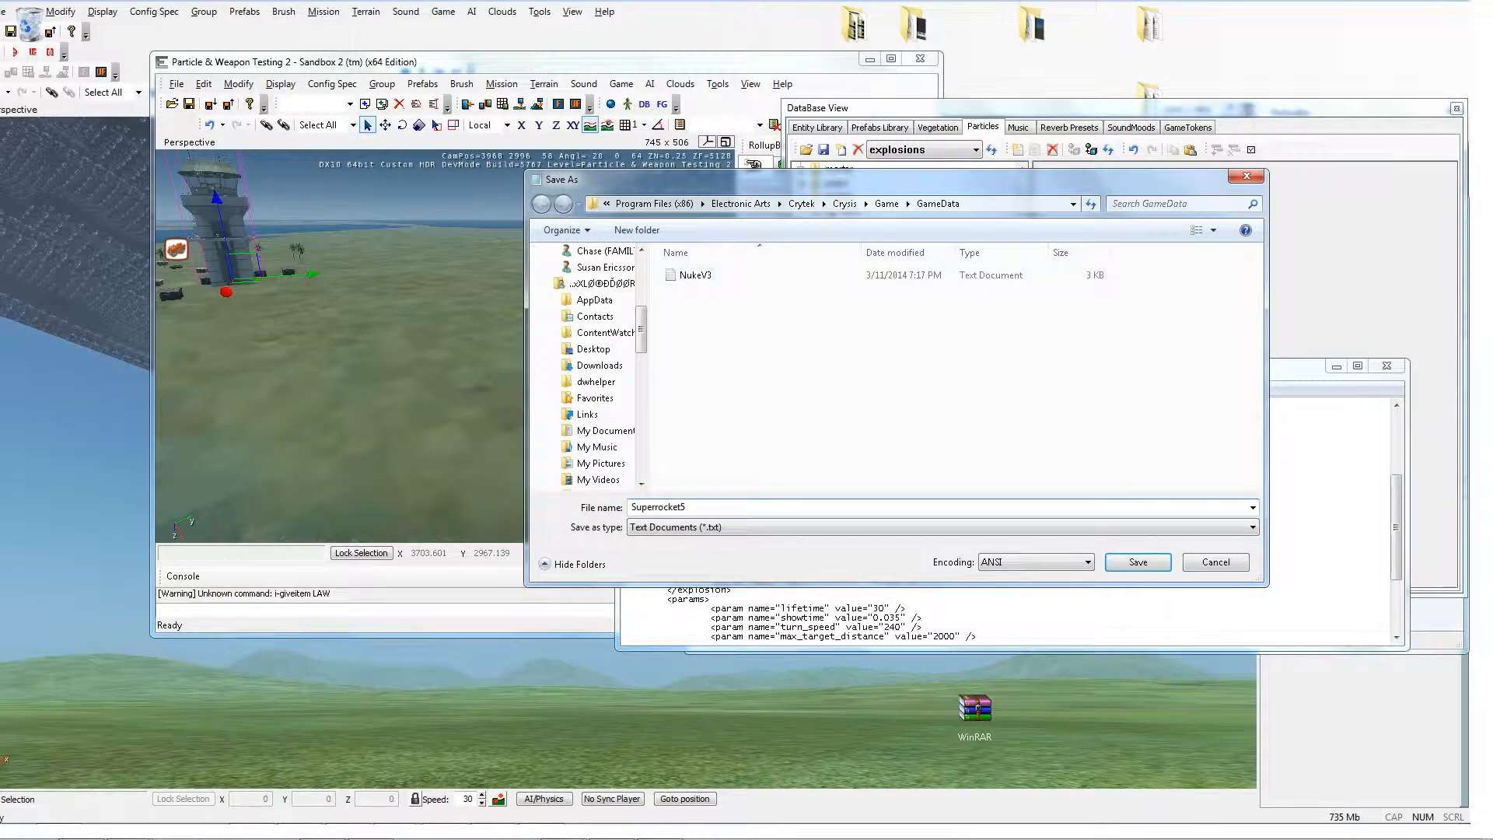
type(".xml")
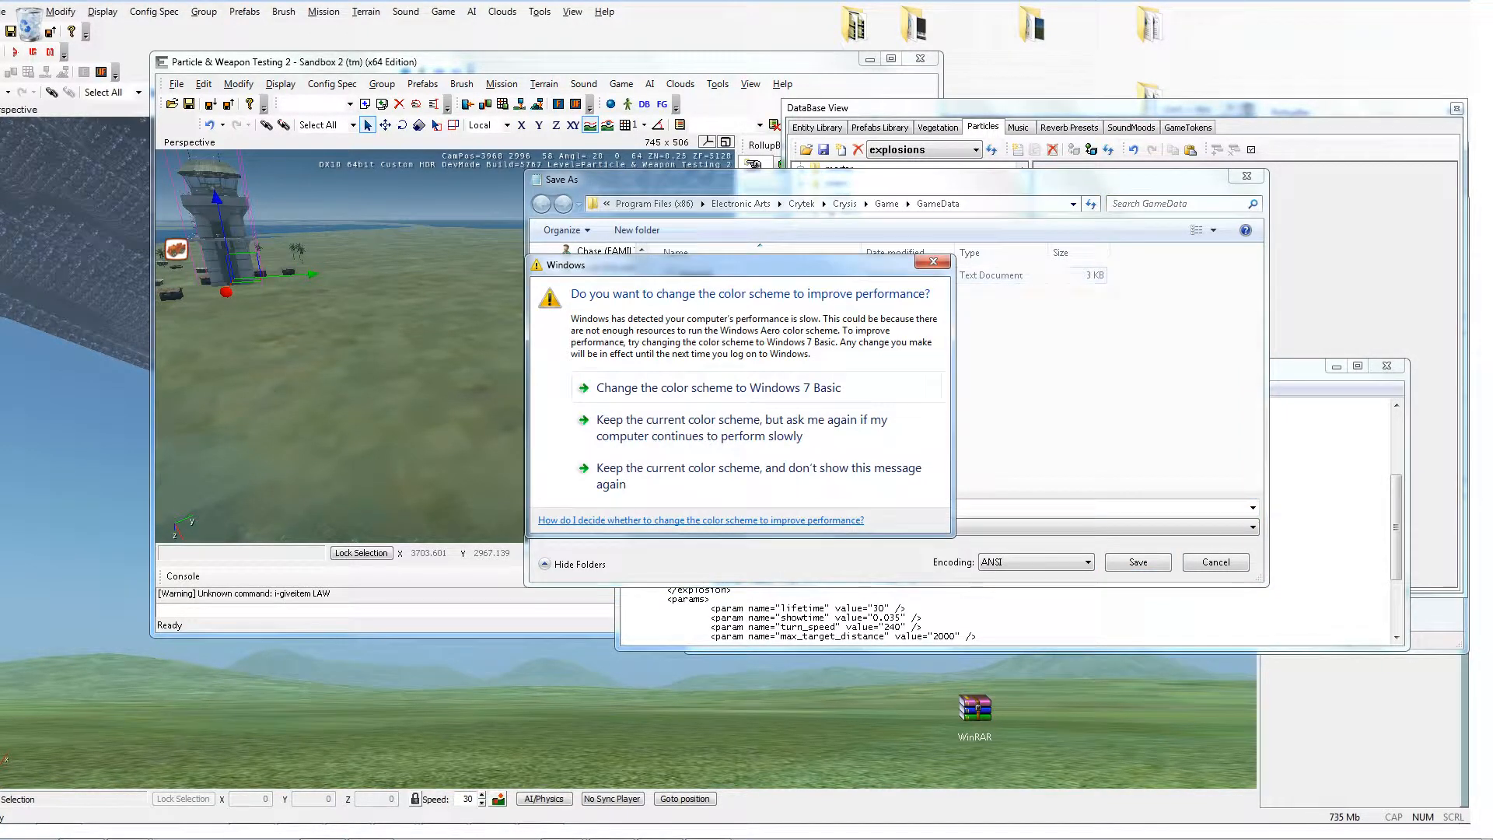
left_click(933, 262)
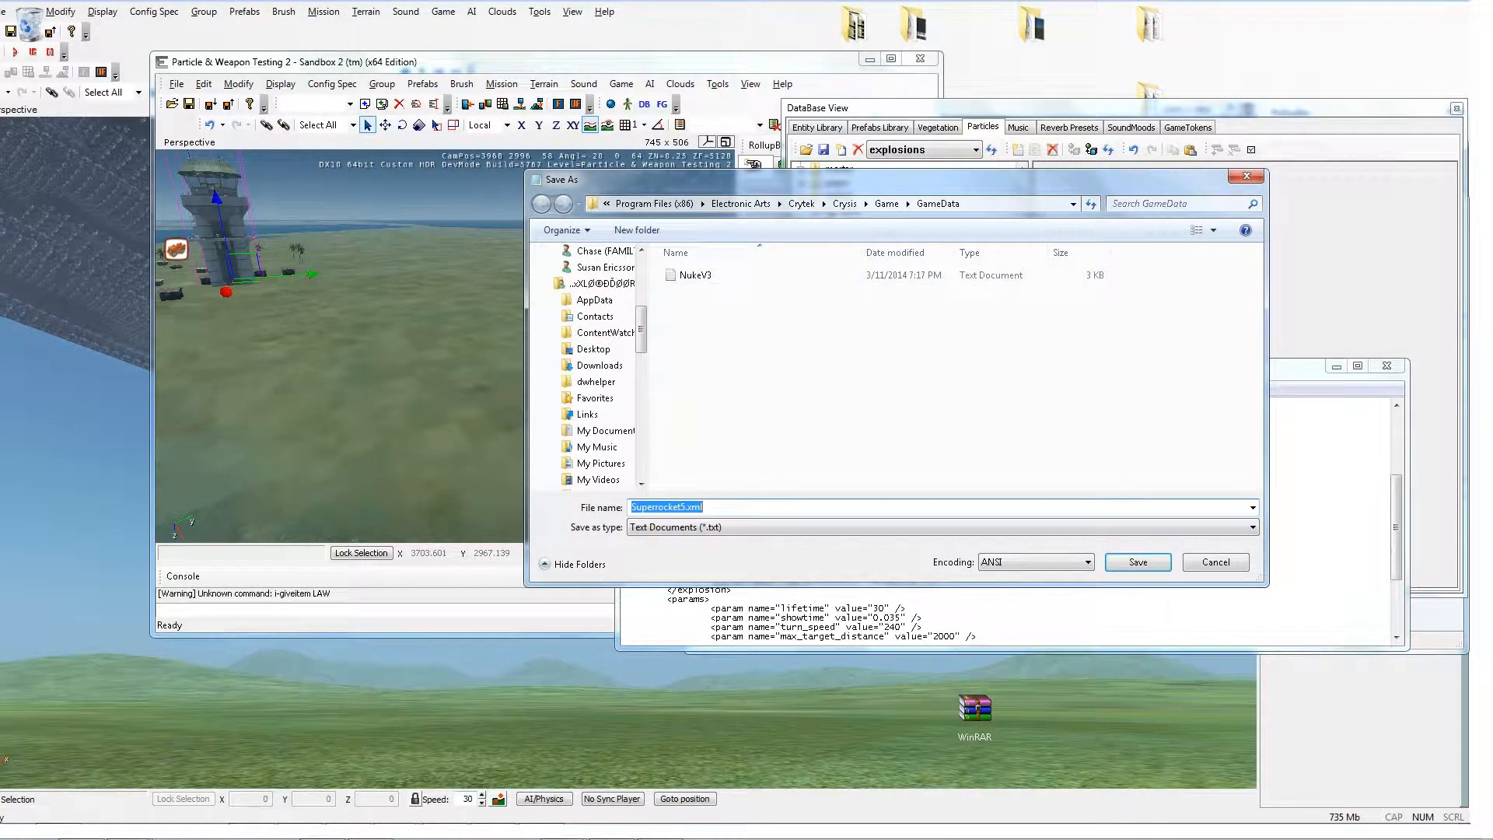
left_click(1138, 561)
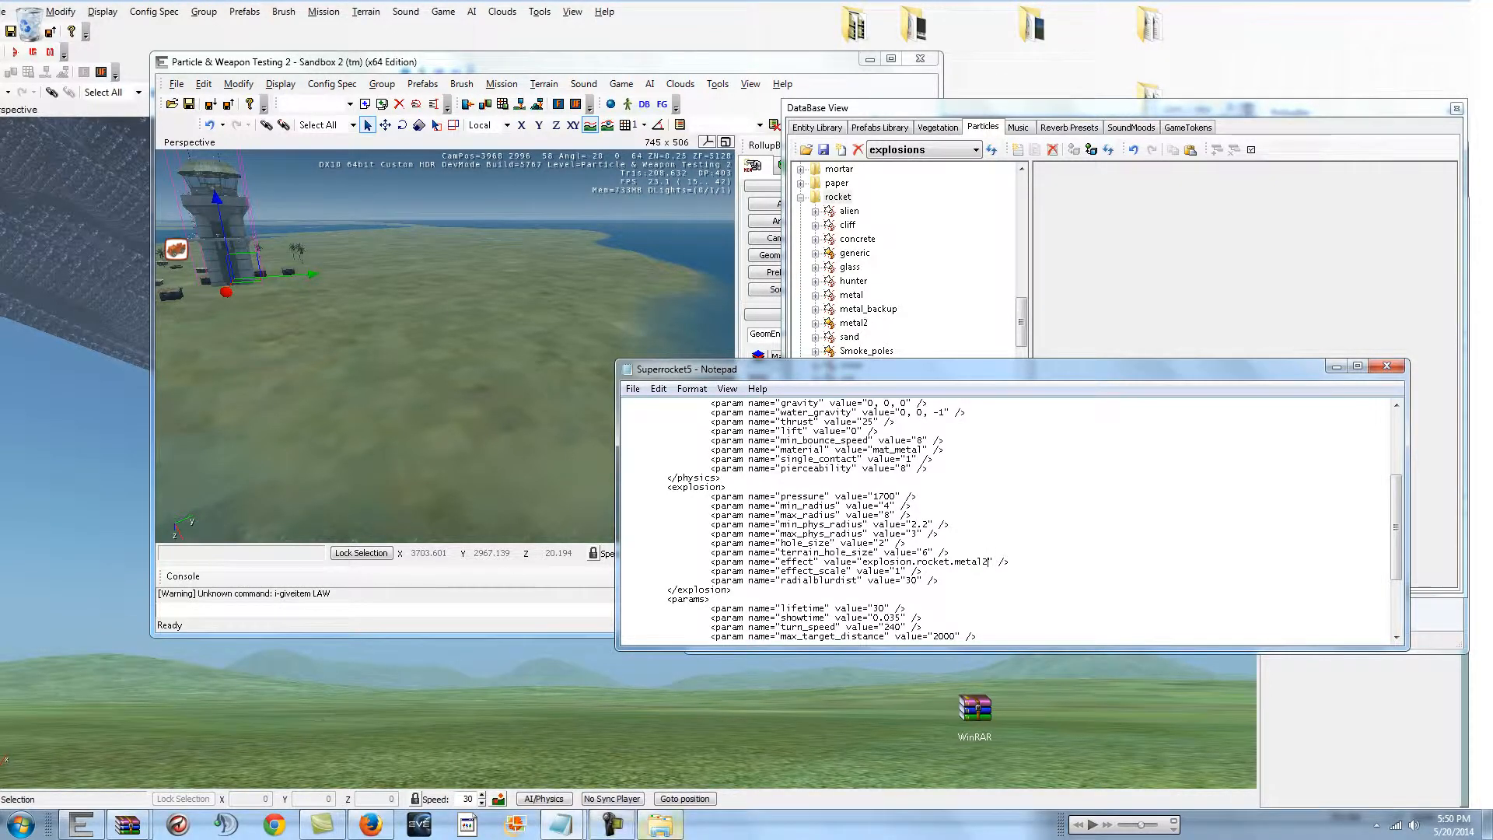
Step: Select Superrocket5 in the GameData folder and bring up the GameData.pak archive at its Ammo folder
left_click(572, 826)
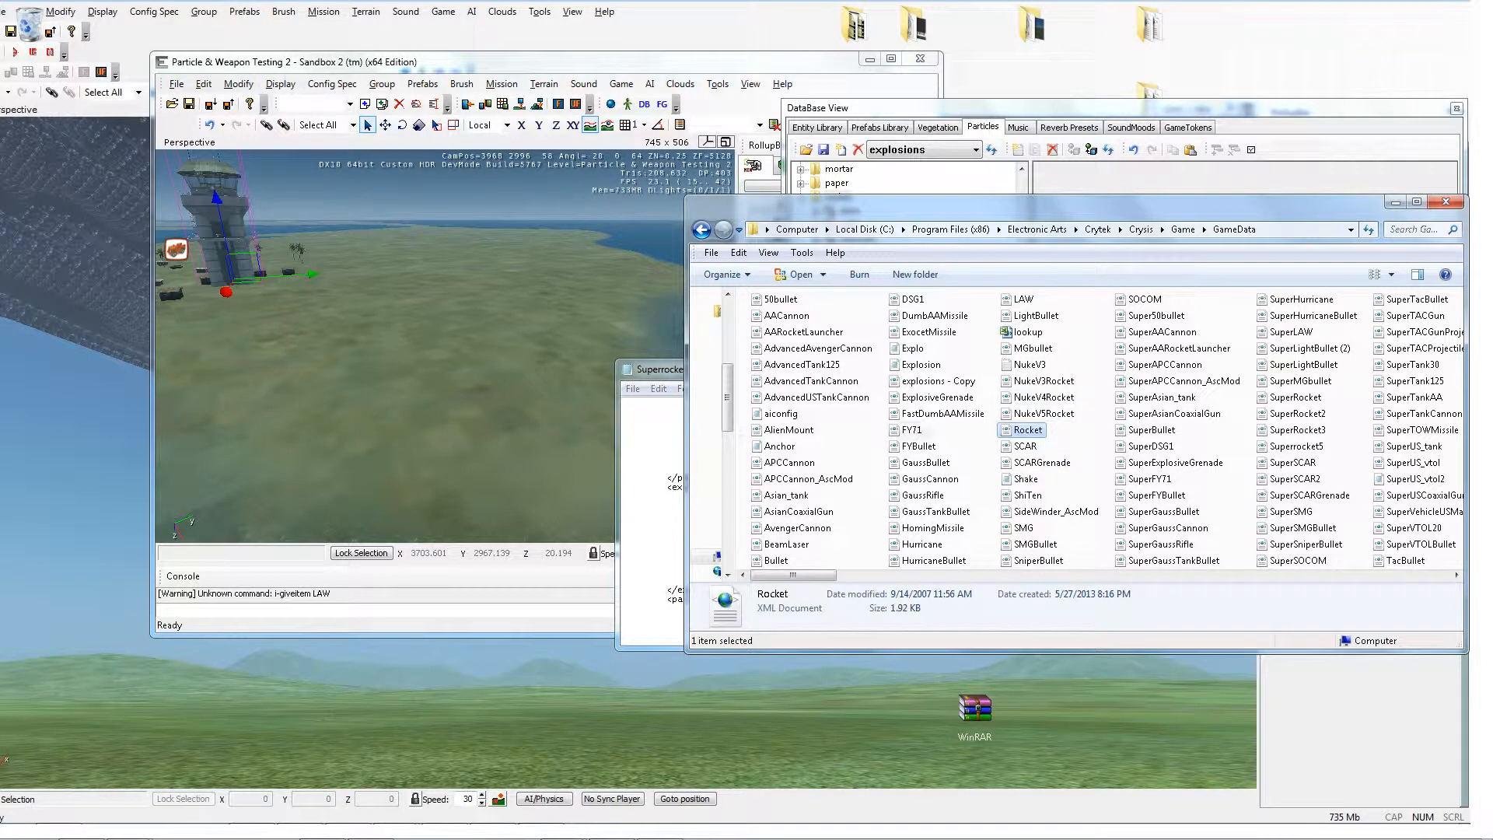
scroll(910, 451, "down", 3)
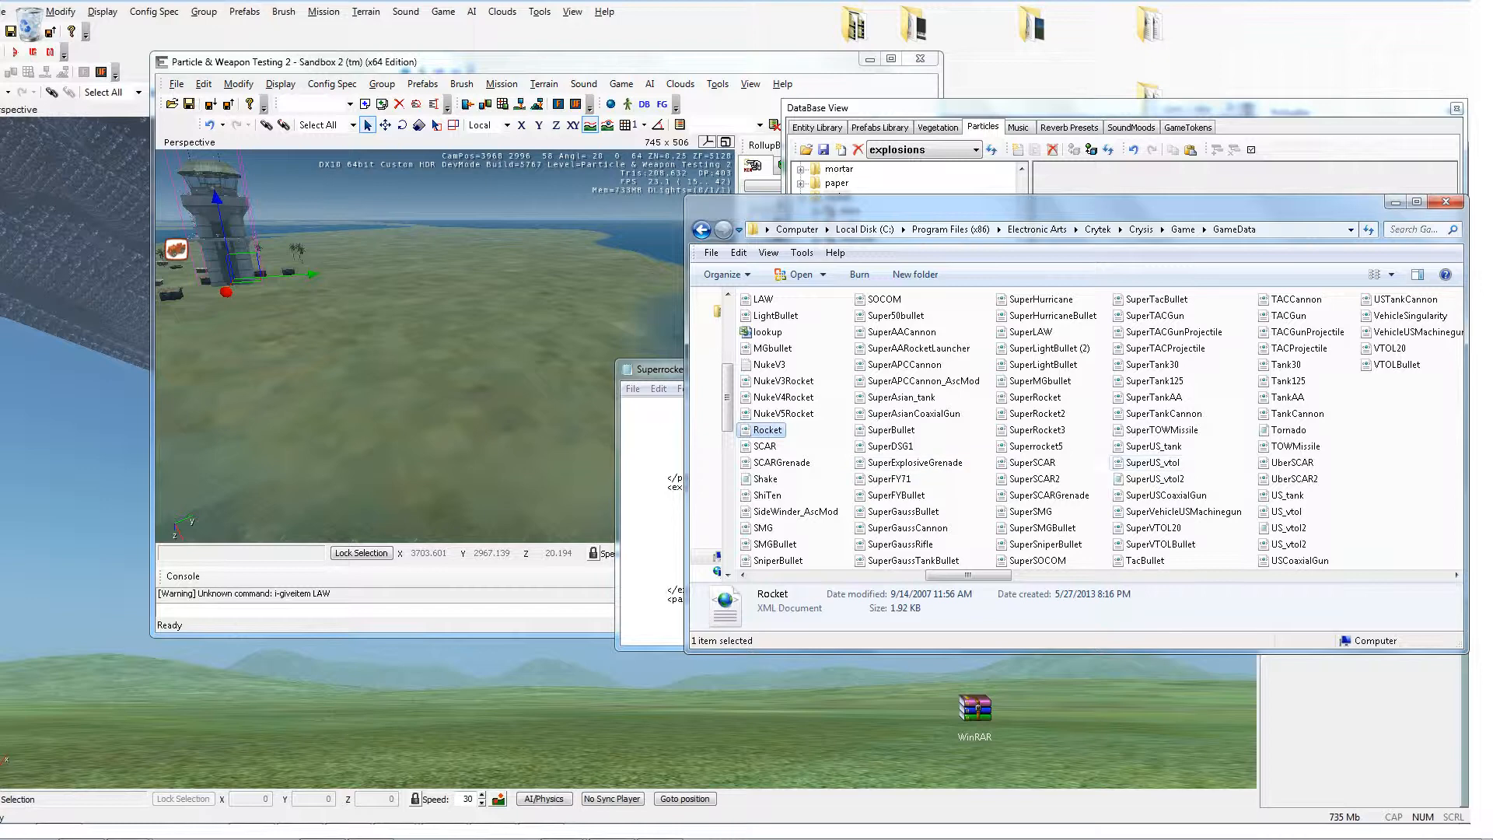
left_click(1027, 446)
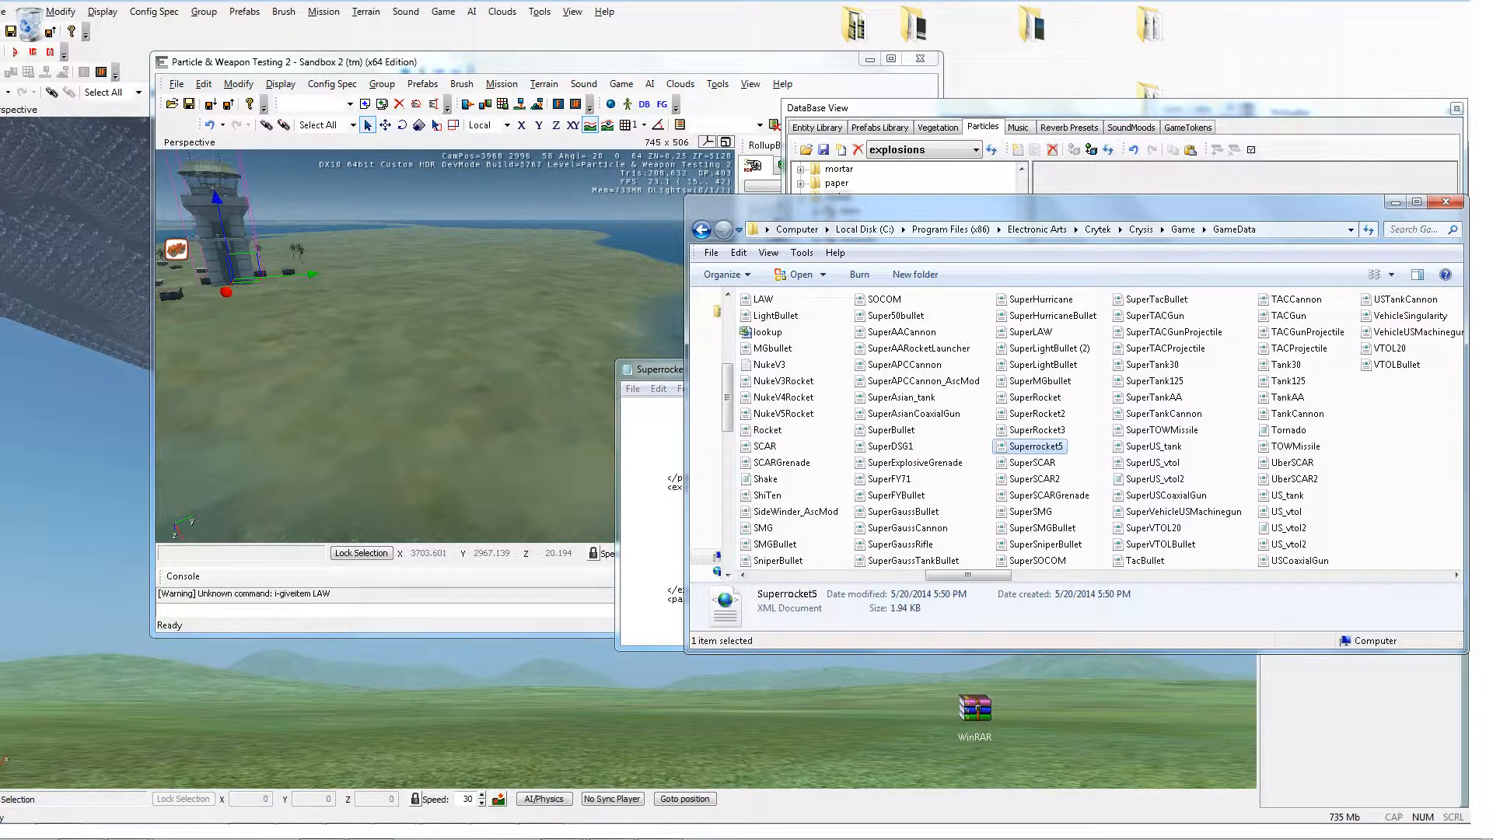
mouse_move(659, 837)
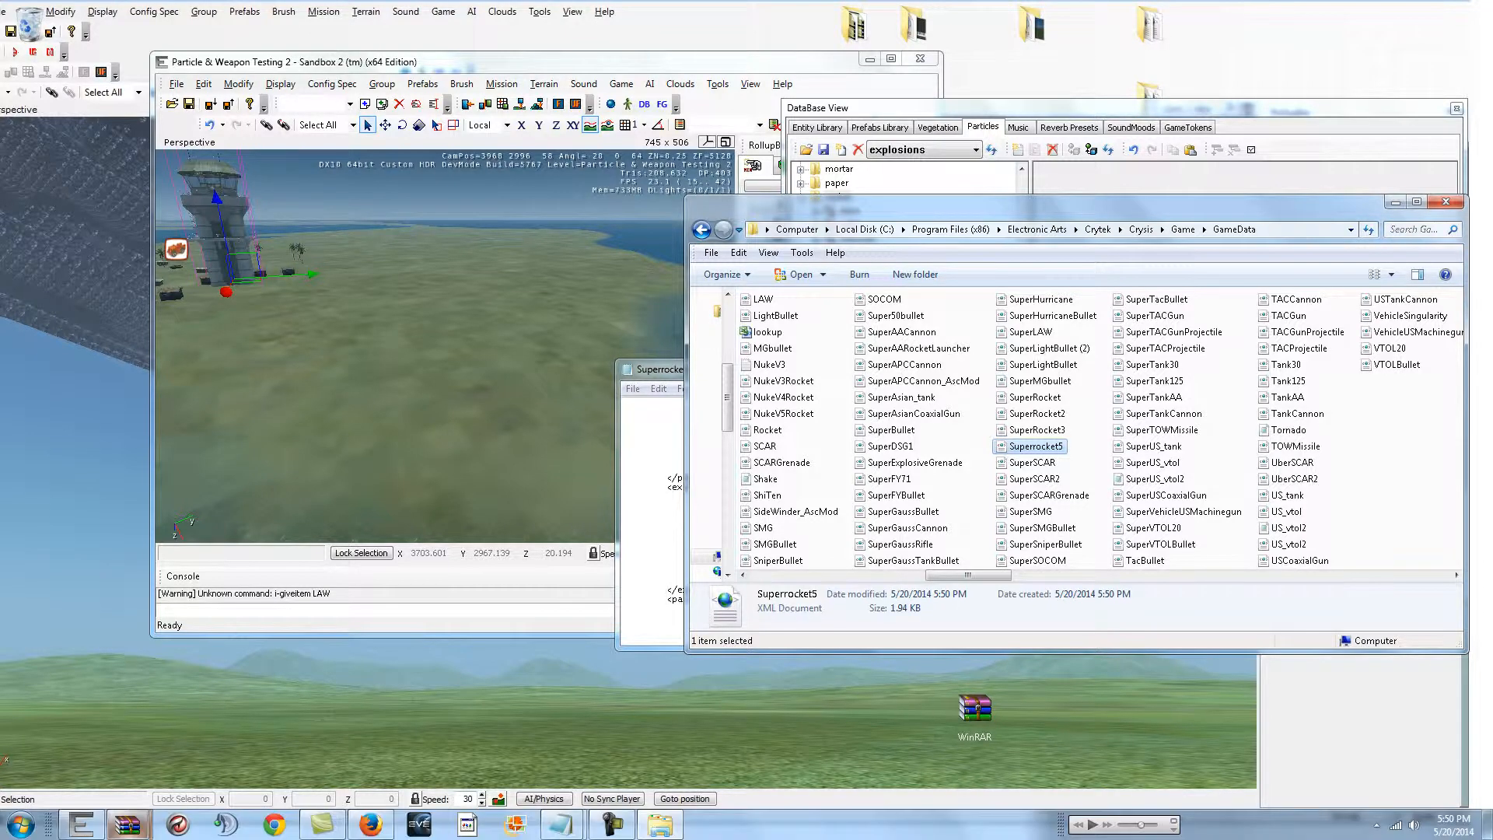
left_click(127, 822)
left_click(268, 738)
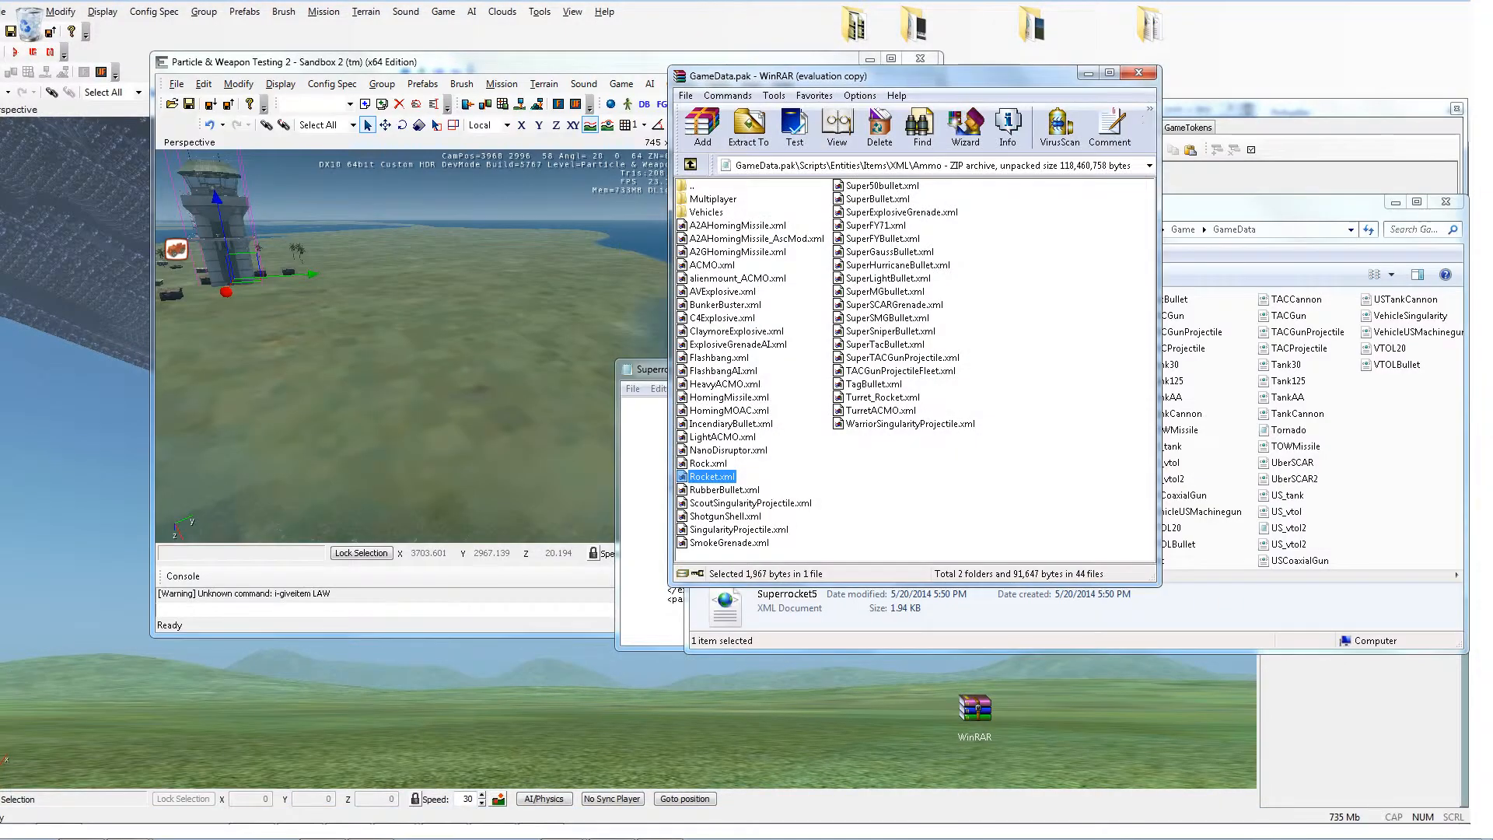
left_click_drag(778, 75, 412, 89)
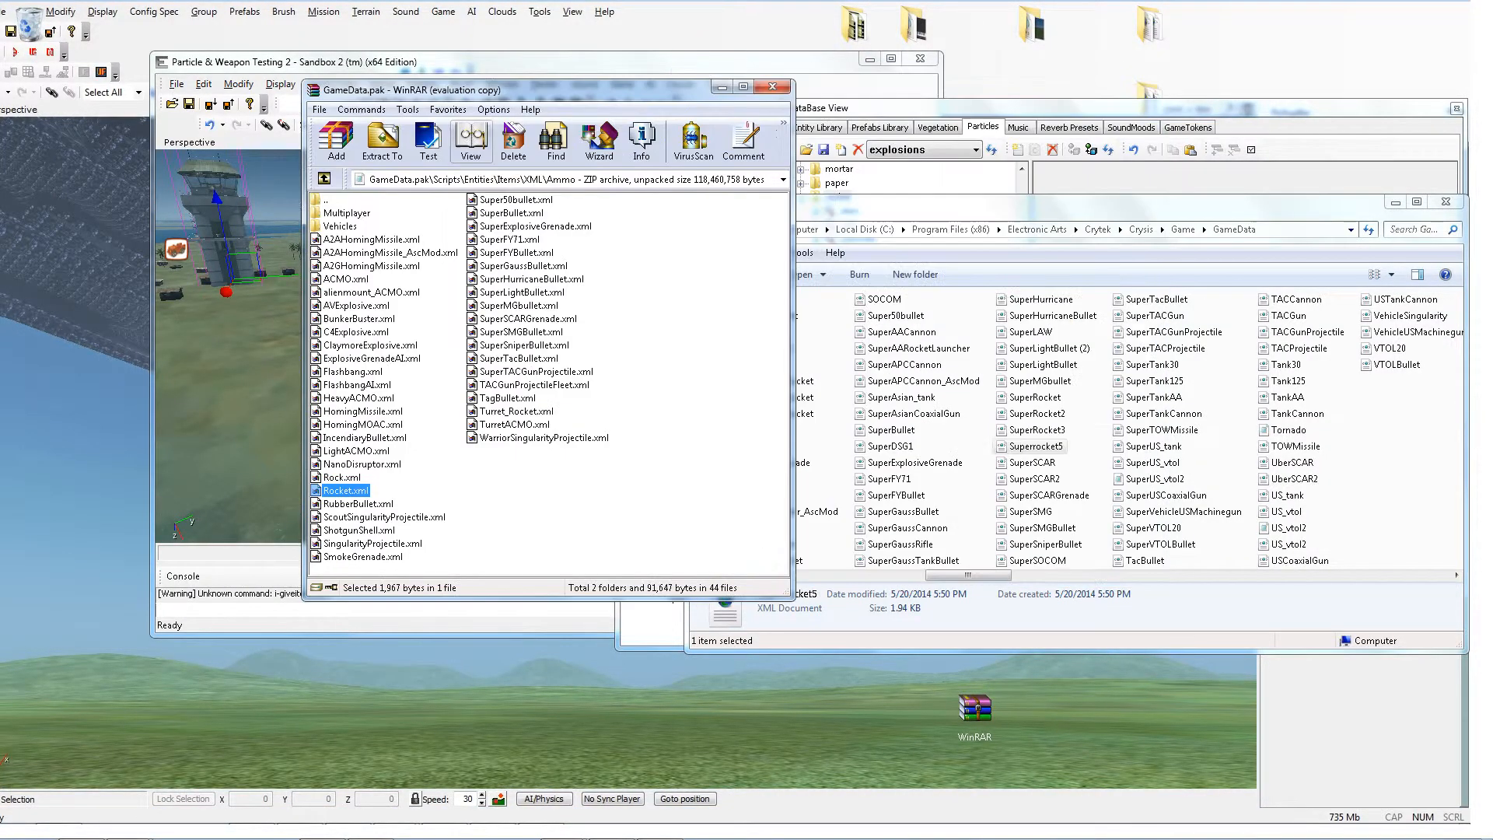
Step: Try to delete Rocket.xml from the GameData.pak archive
key("F2")
key("Escape")
key("F2")
key("BackSpace")
key("Escape")
key("Delete")
key("Return")
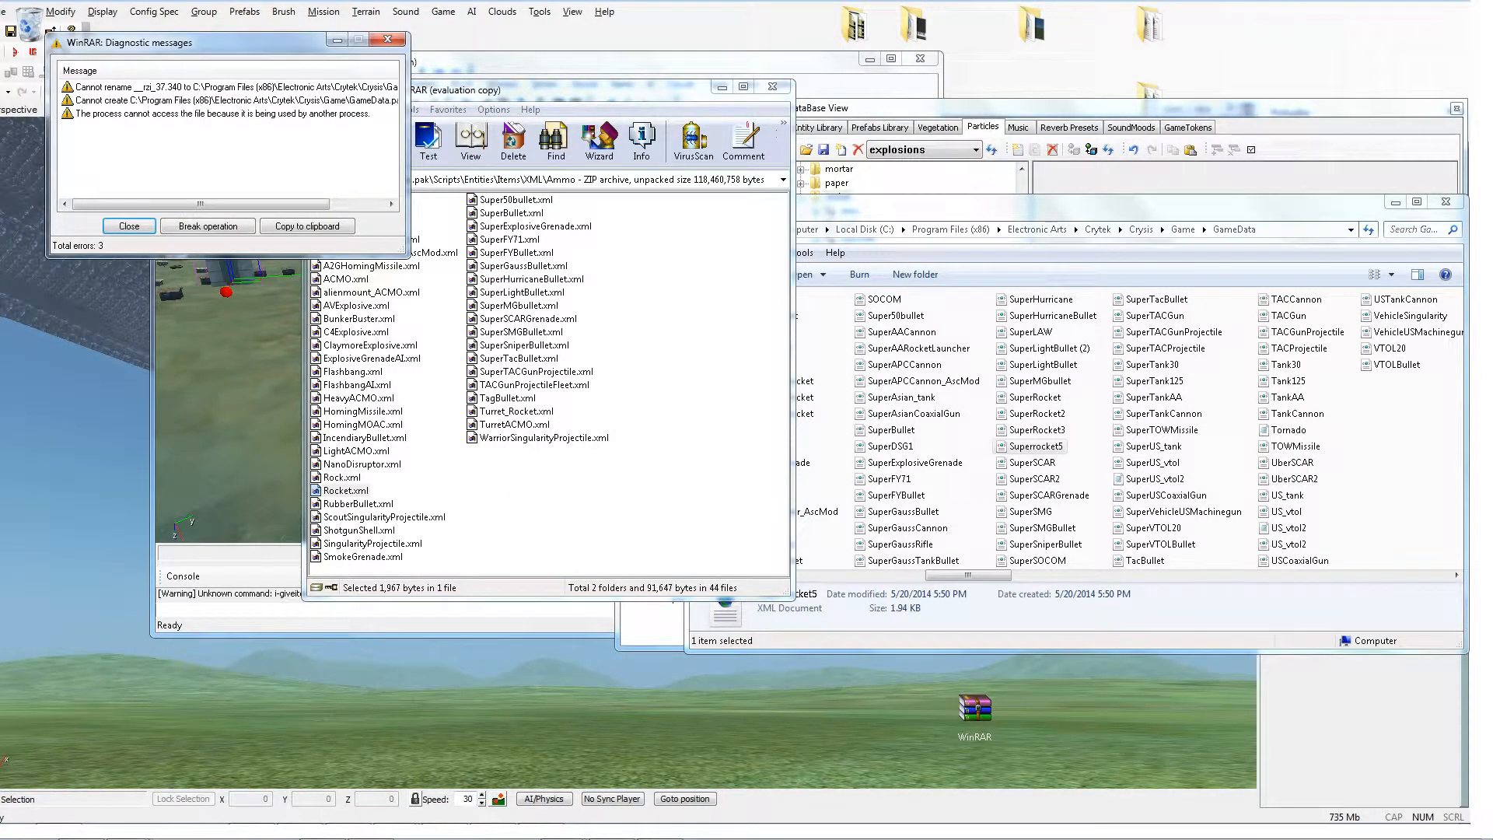
left_click(387, 39)
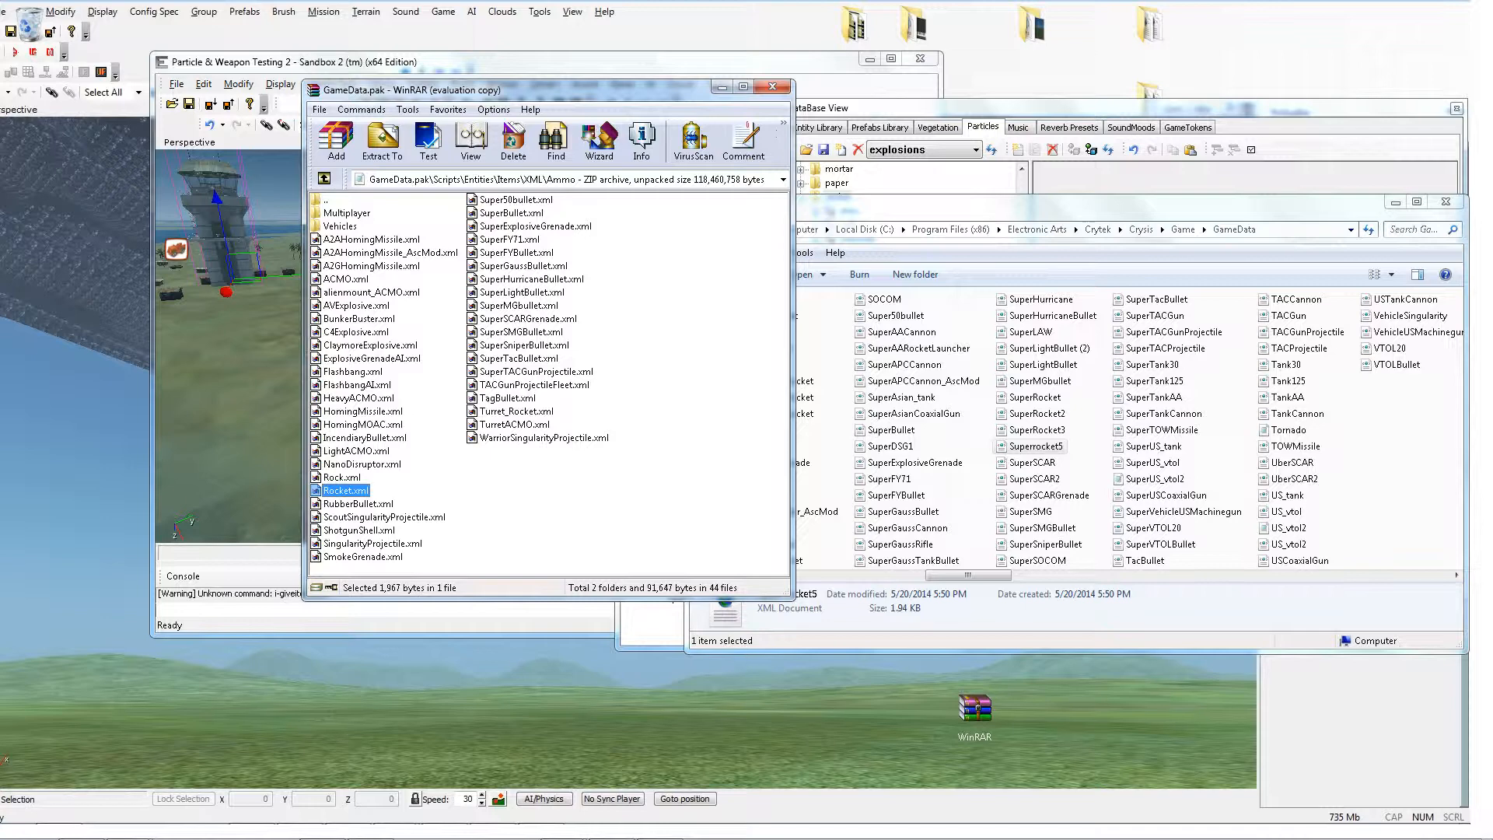
left_click(840, 62)
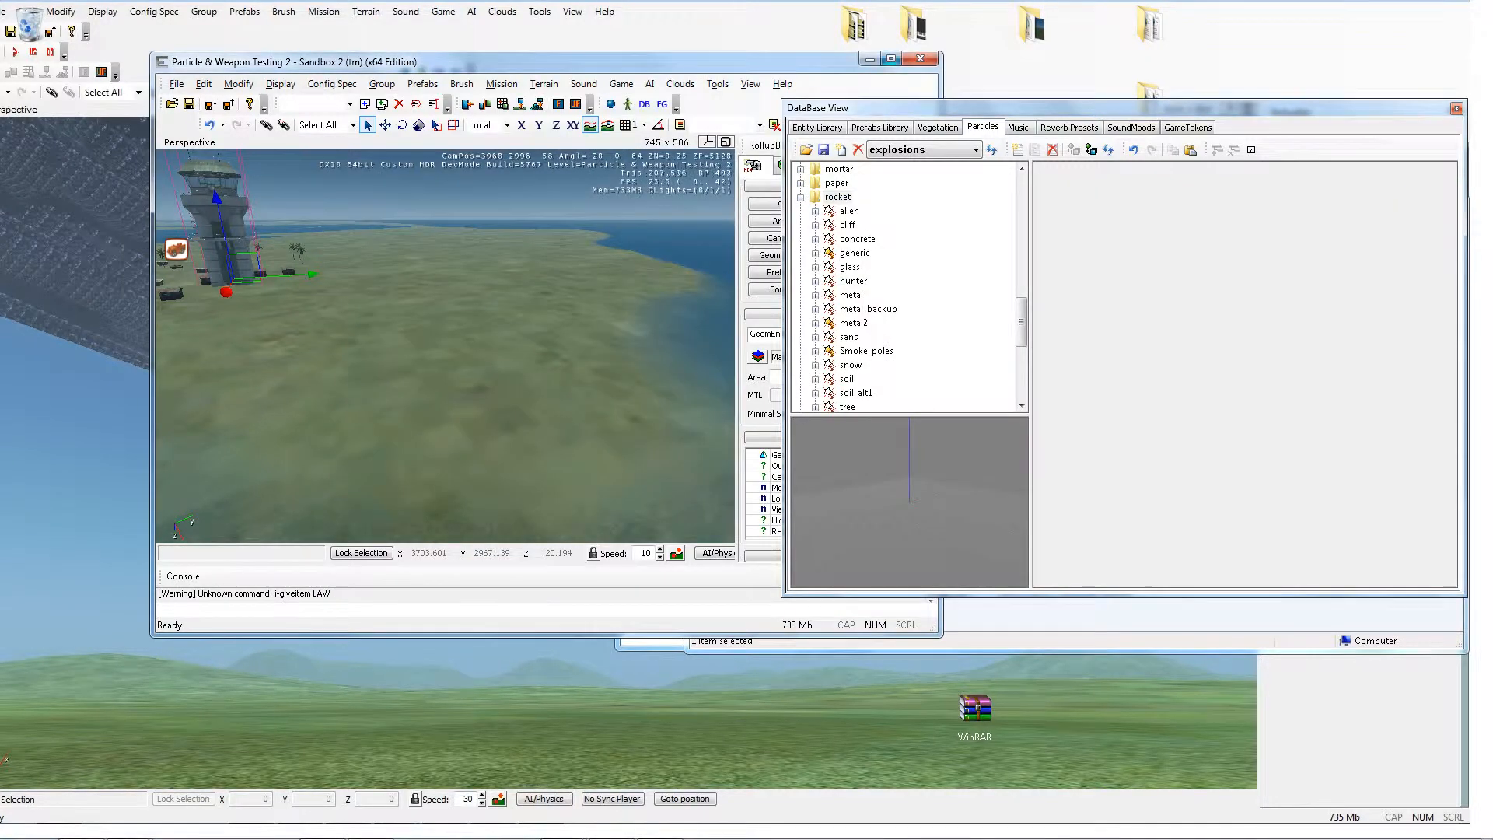
left_click(920, 59)
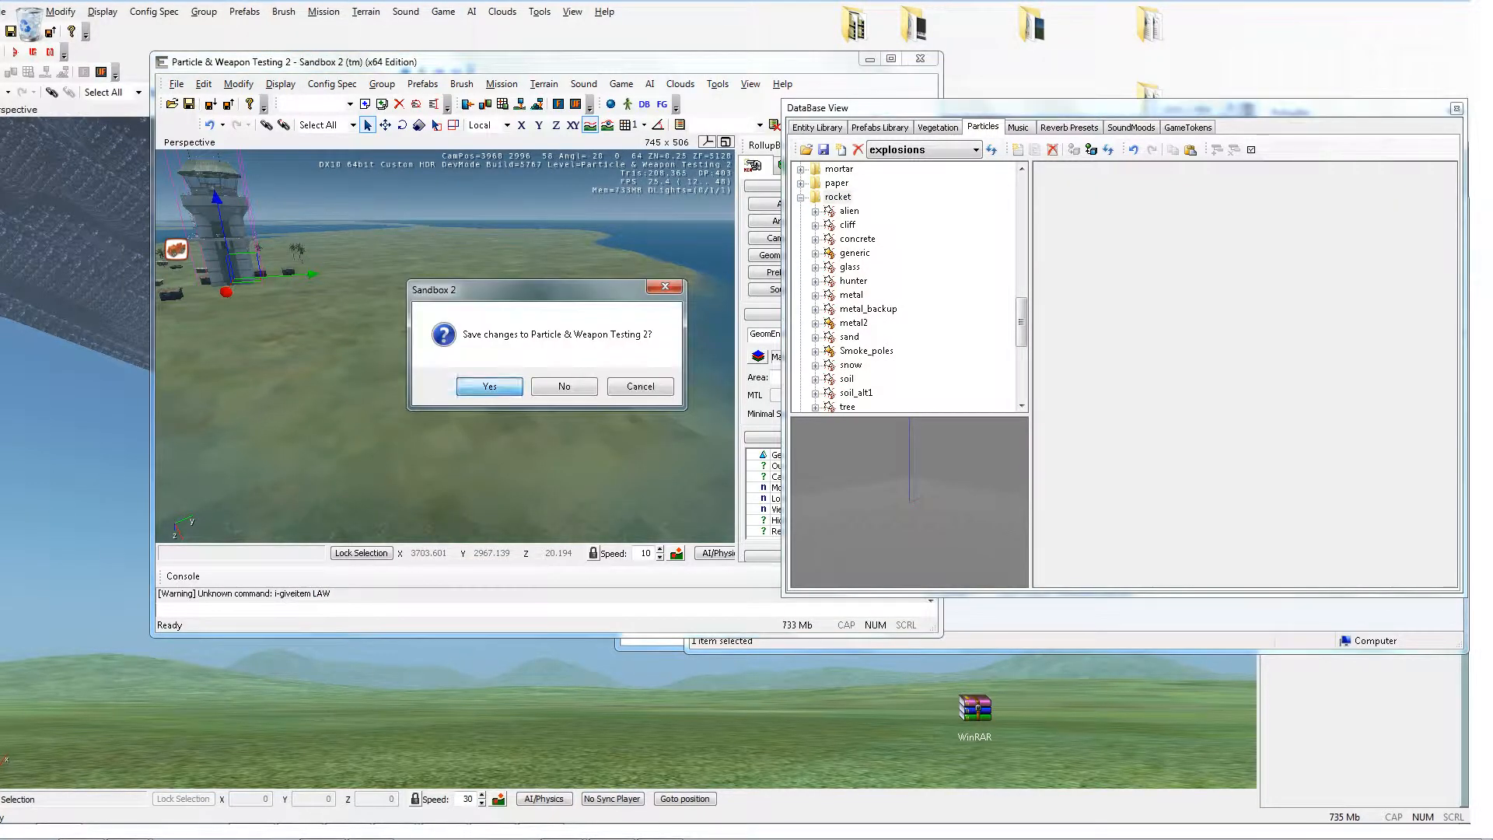
key("Escape")
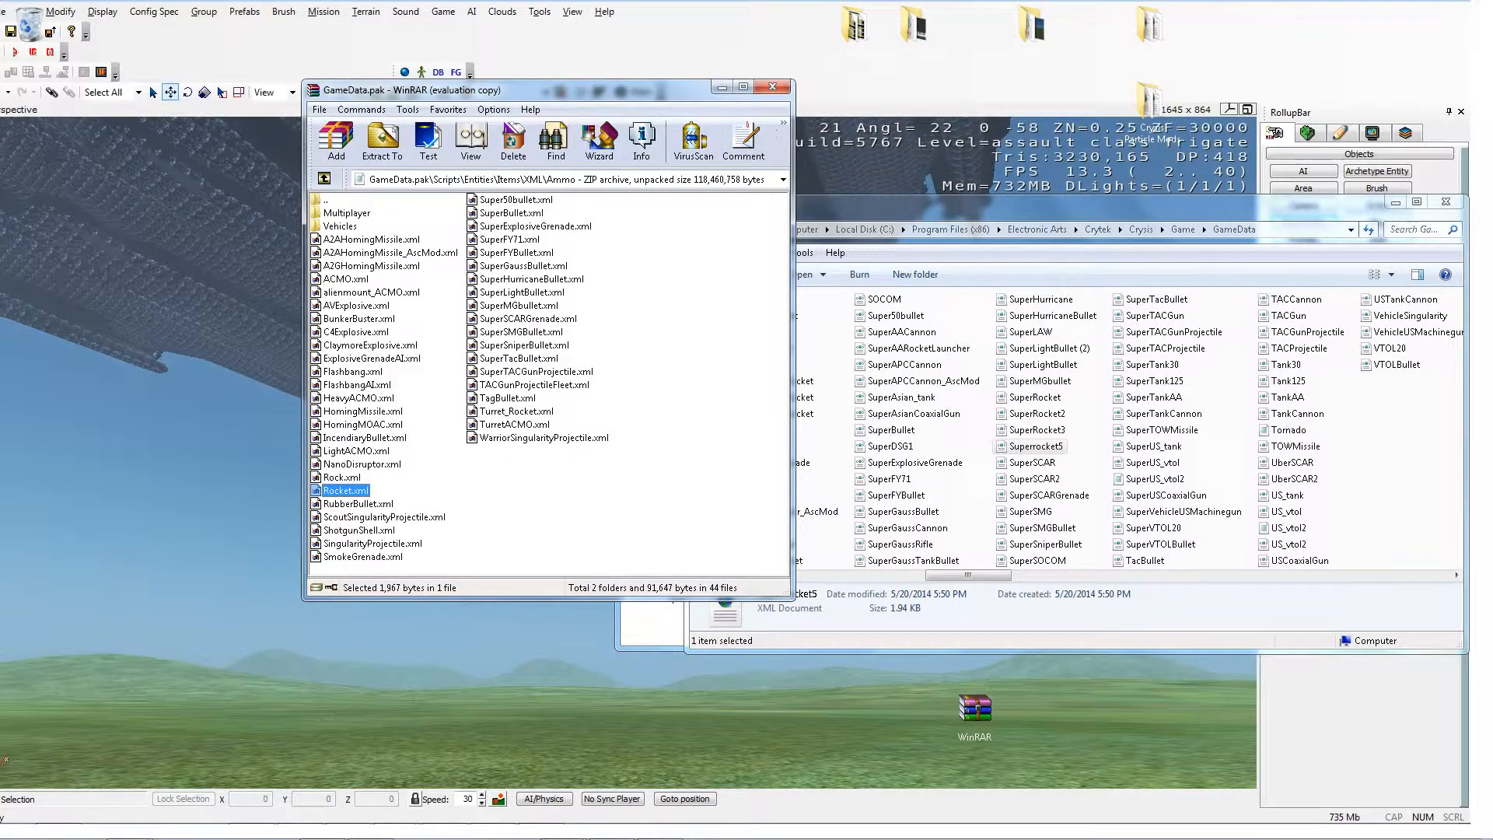
Step: Delete Rocket.xml from GameData.pak and add Superrocket5.xml into the archive's Ammo folder
key("Delete")
key("Return")
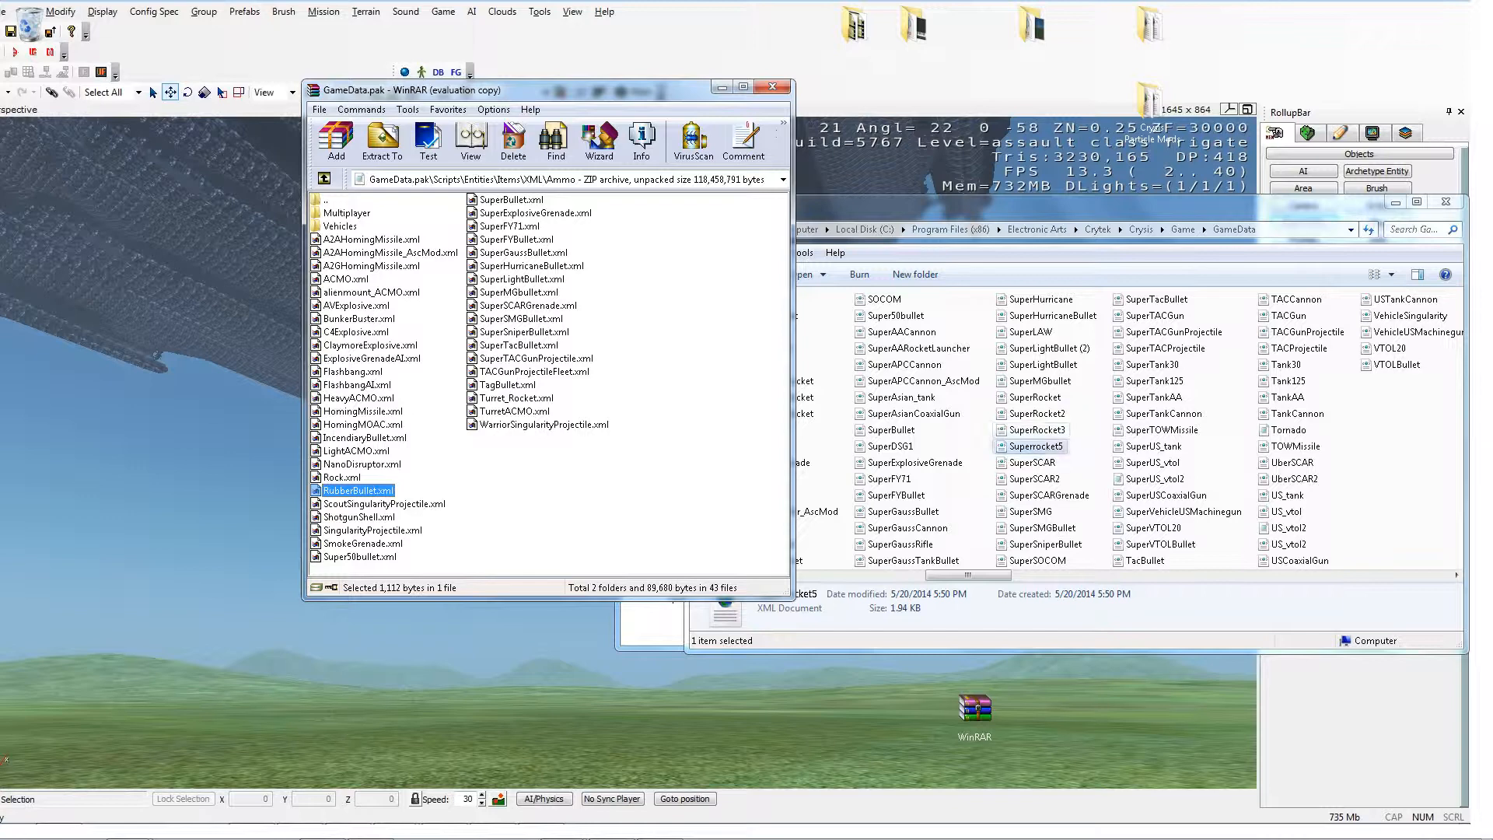
left_click_drag(1034, 447, 684, 444)
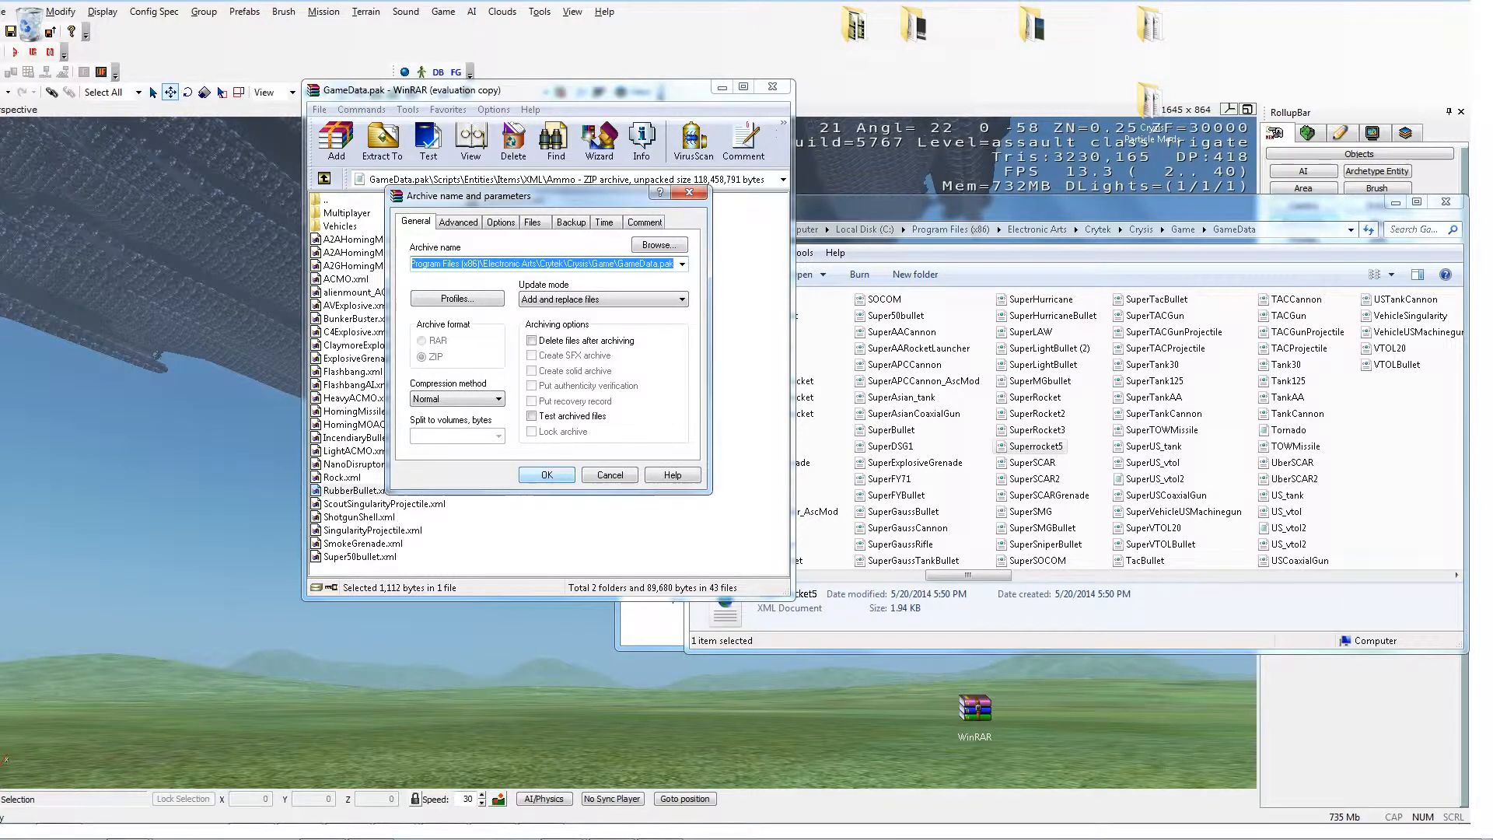
left_click(546, 474)
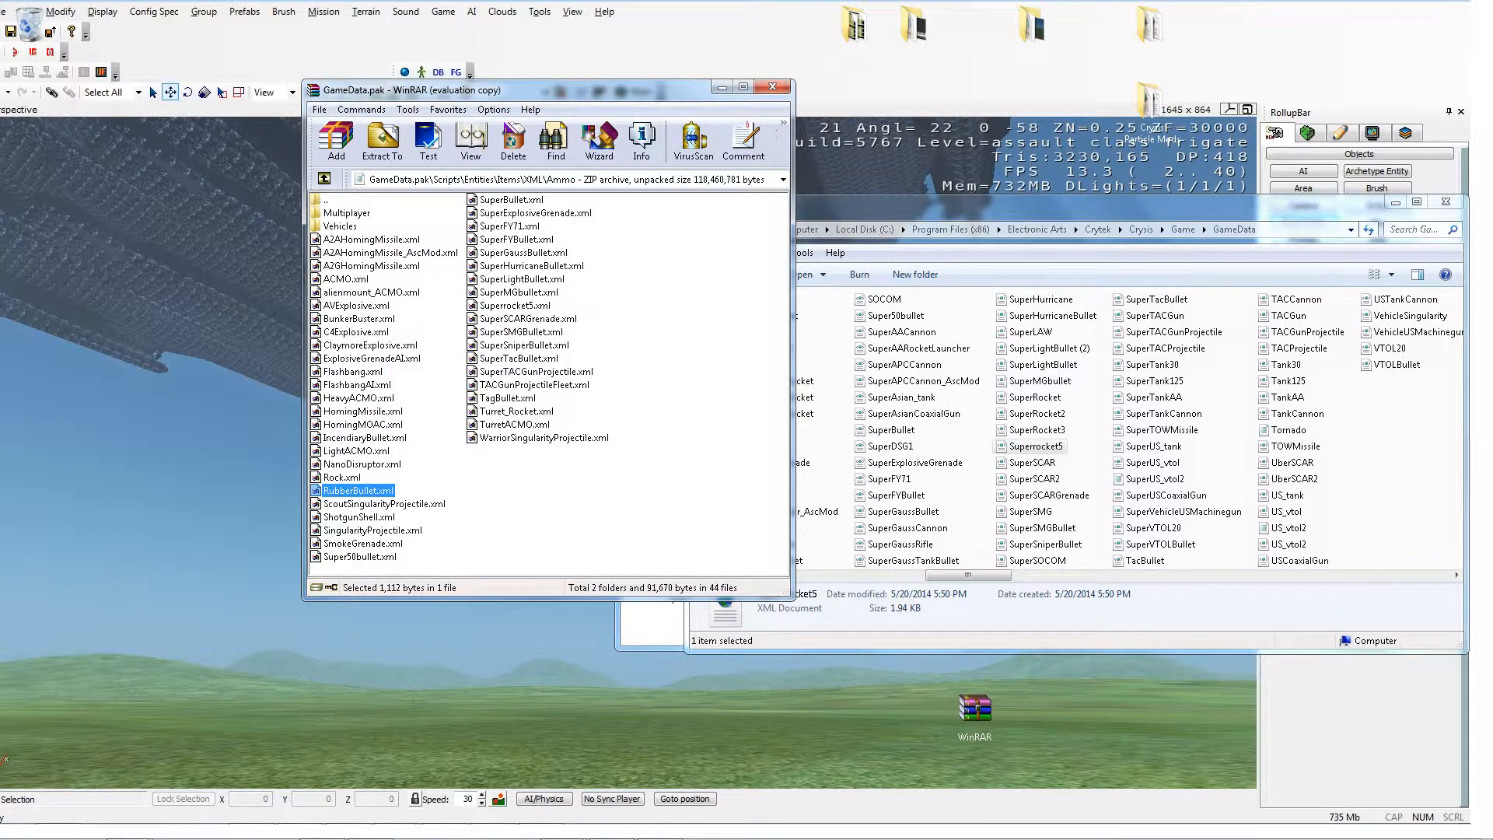
left_click(515, 305)
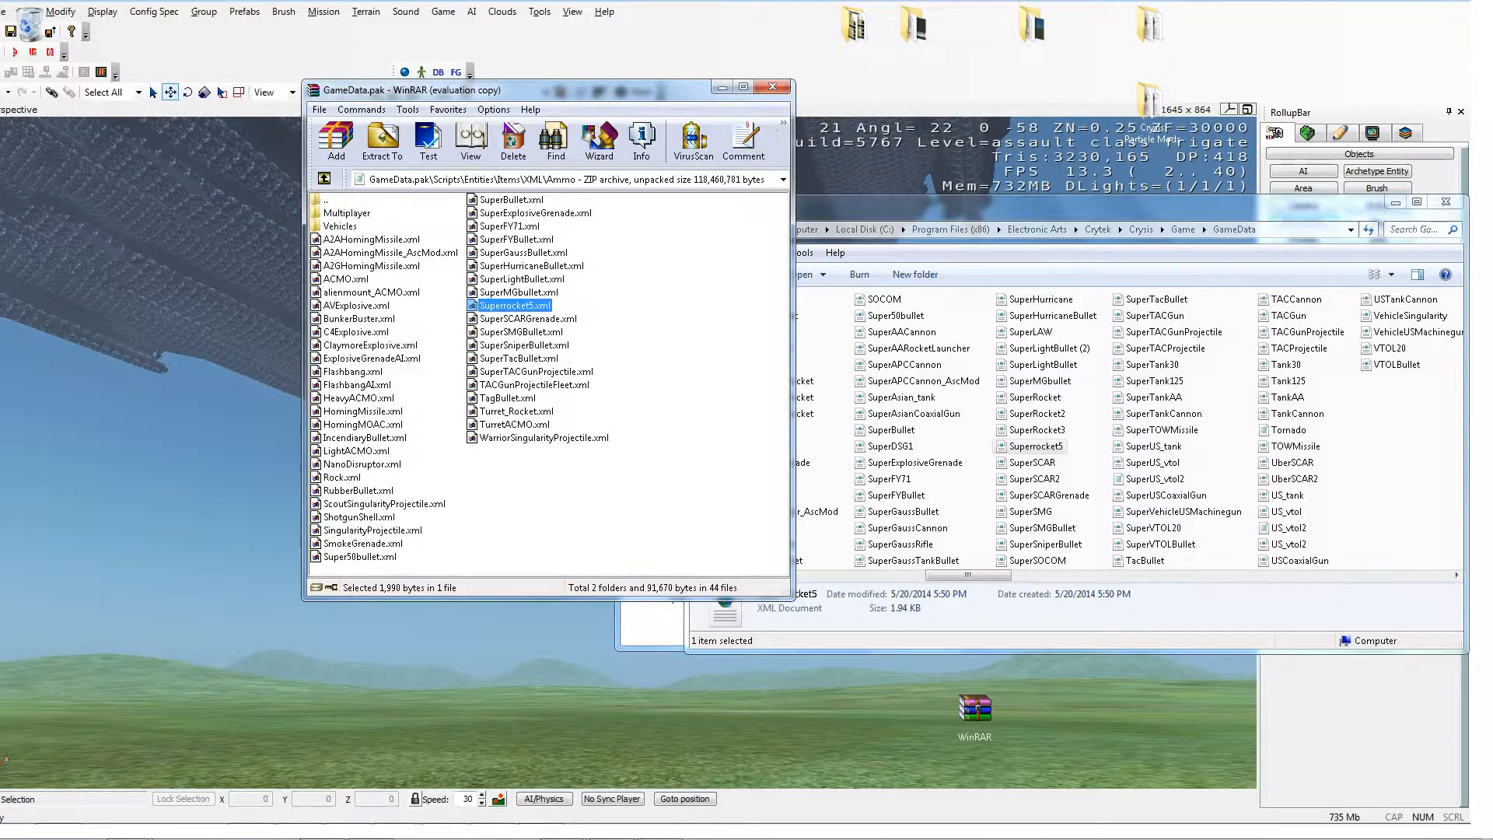
Step: Enter game mode in the Particle & Weapon Testing 2 level and give the player the LAW with the console command i_giveitem LAW
left_click(92, 824)
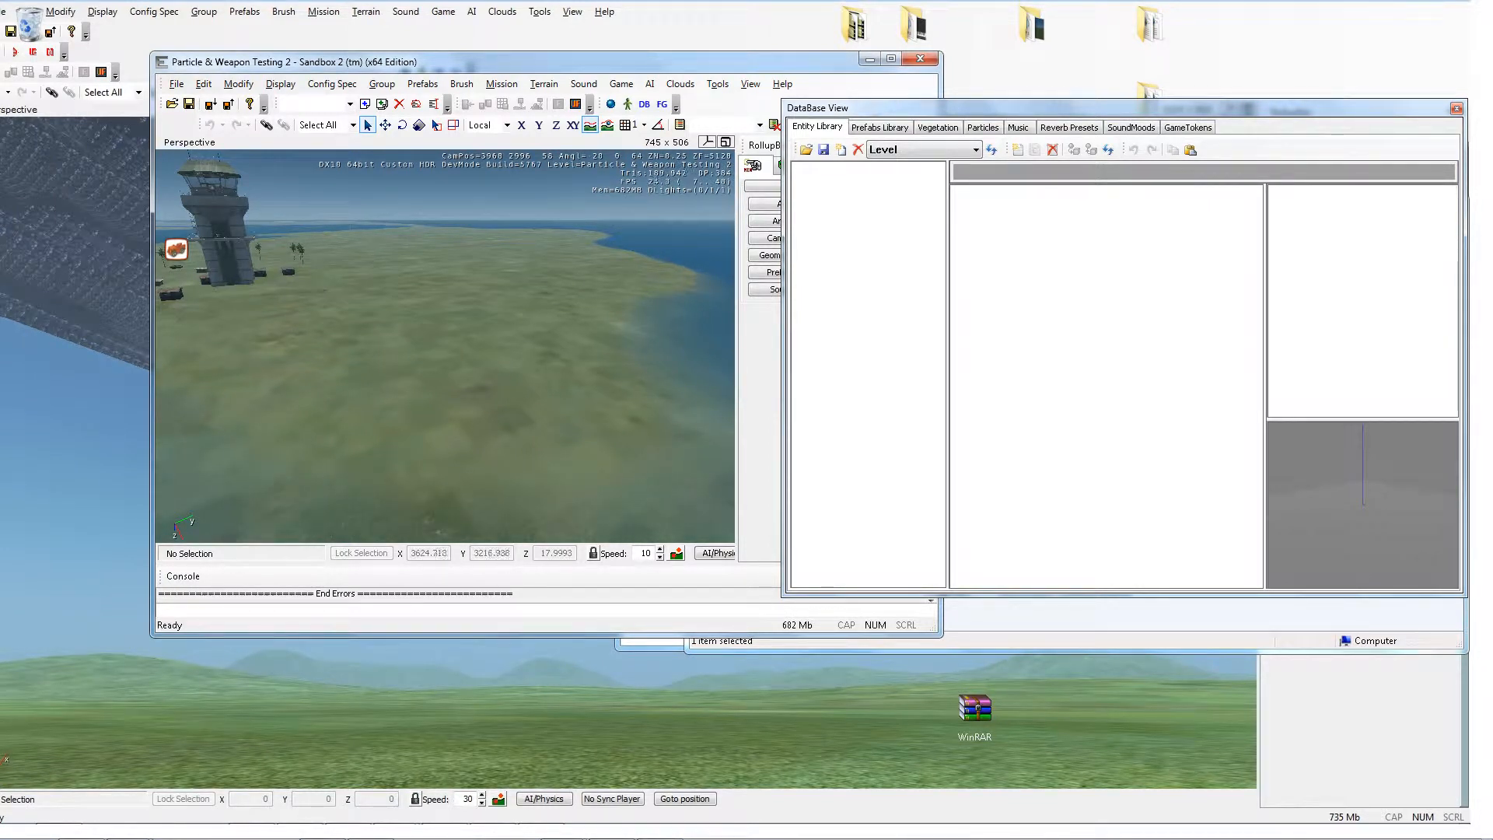
left_click_drag(485, 259, 306, 186)
key("ctrl+g")
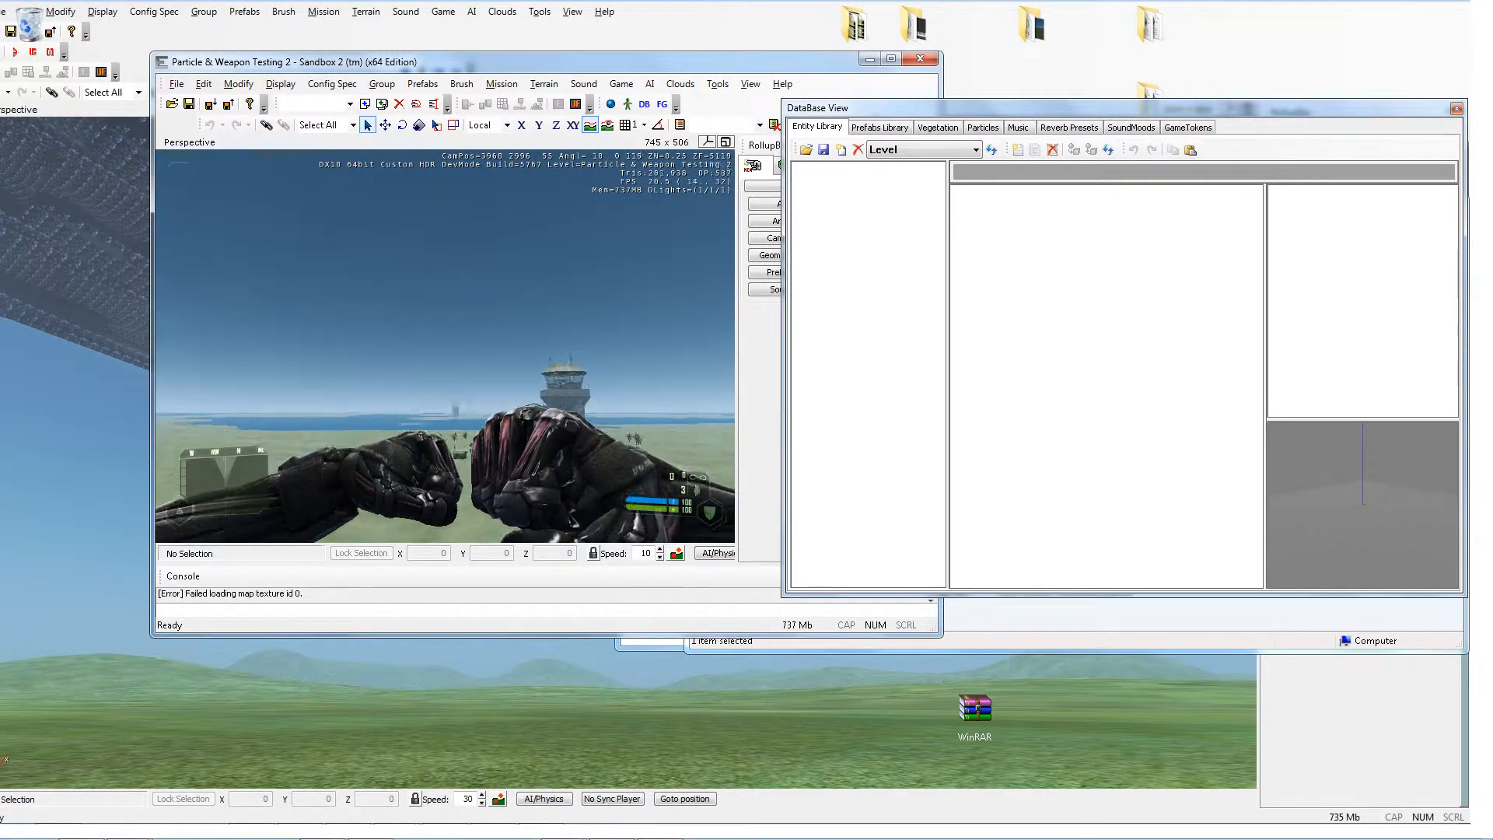
key("1")
key("grave")
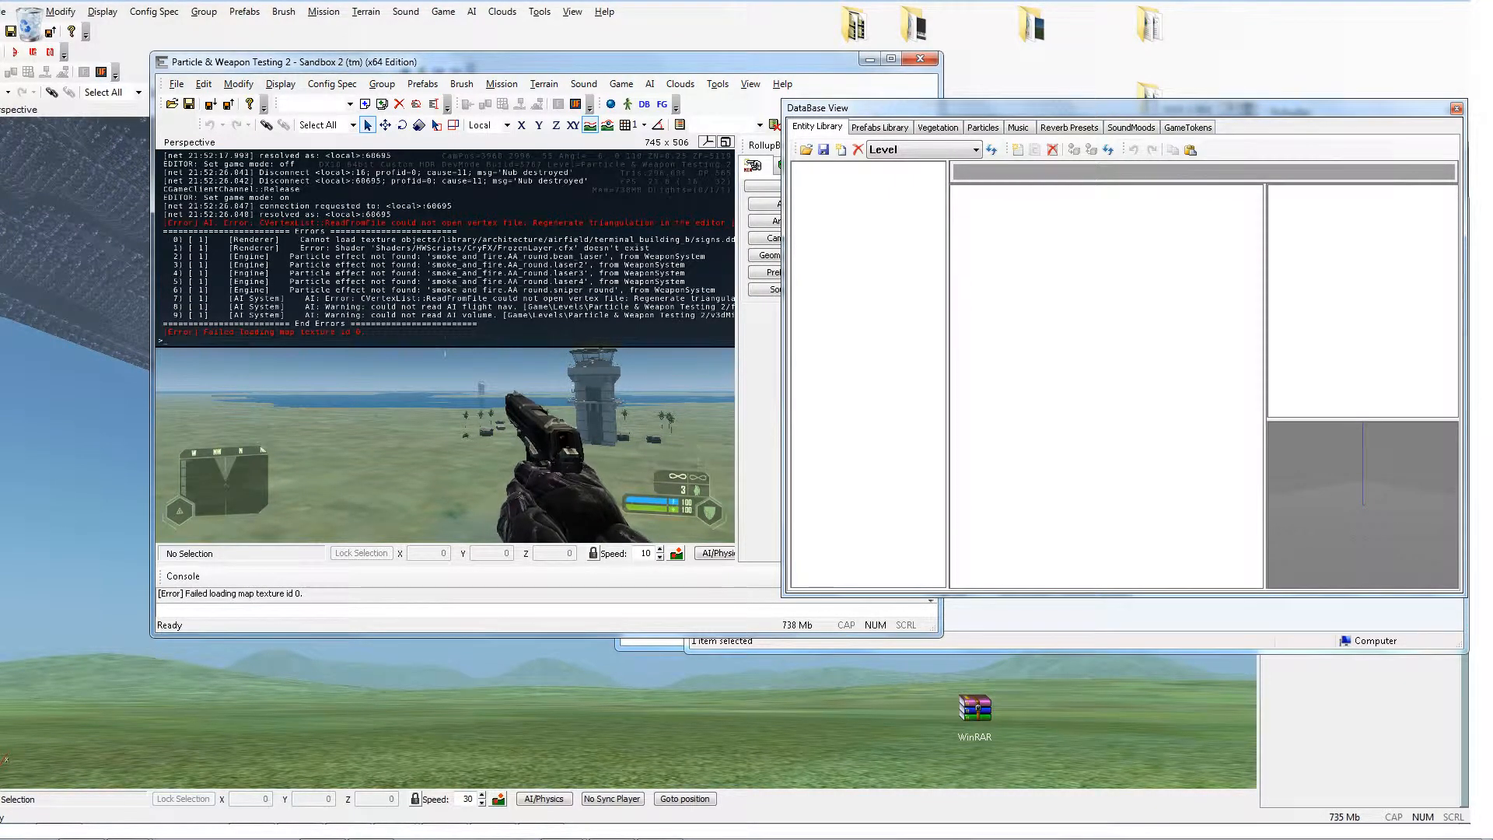
type("i_give")
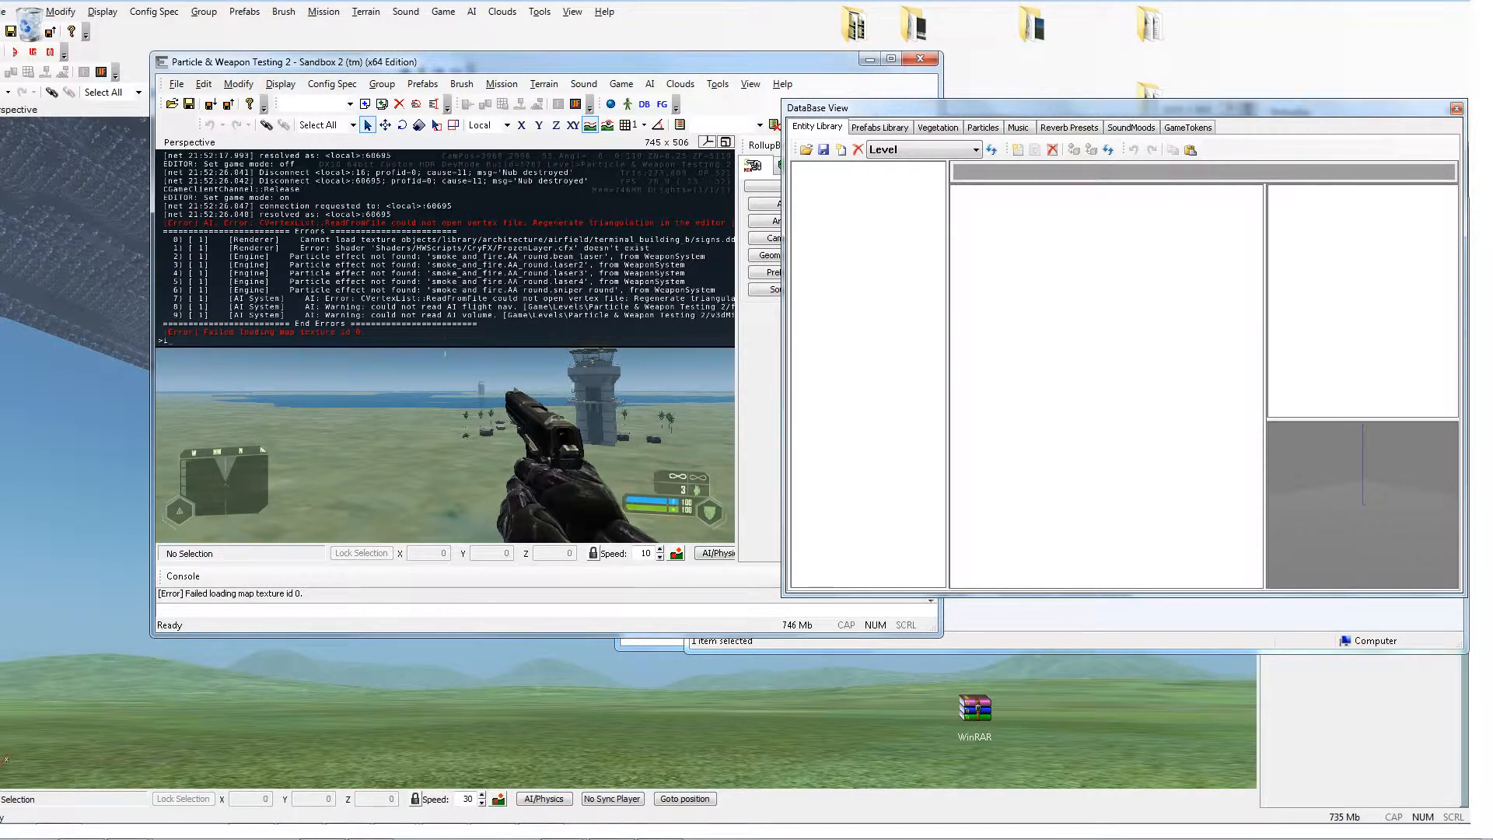
type("item LAW")
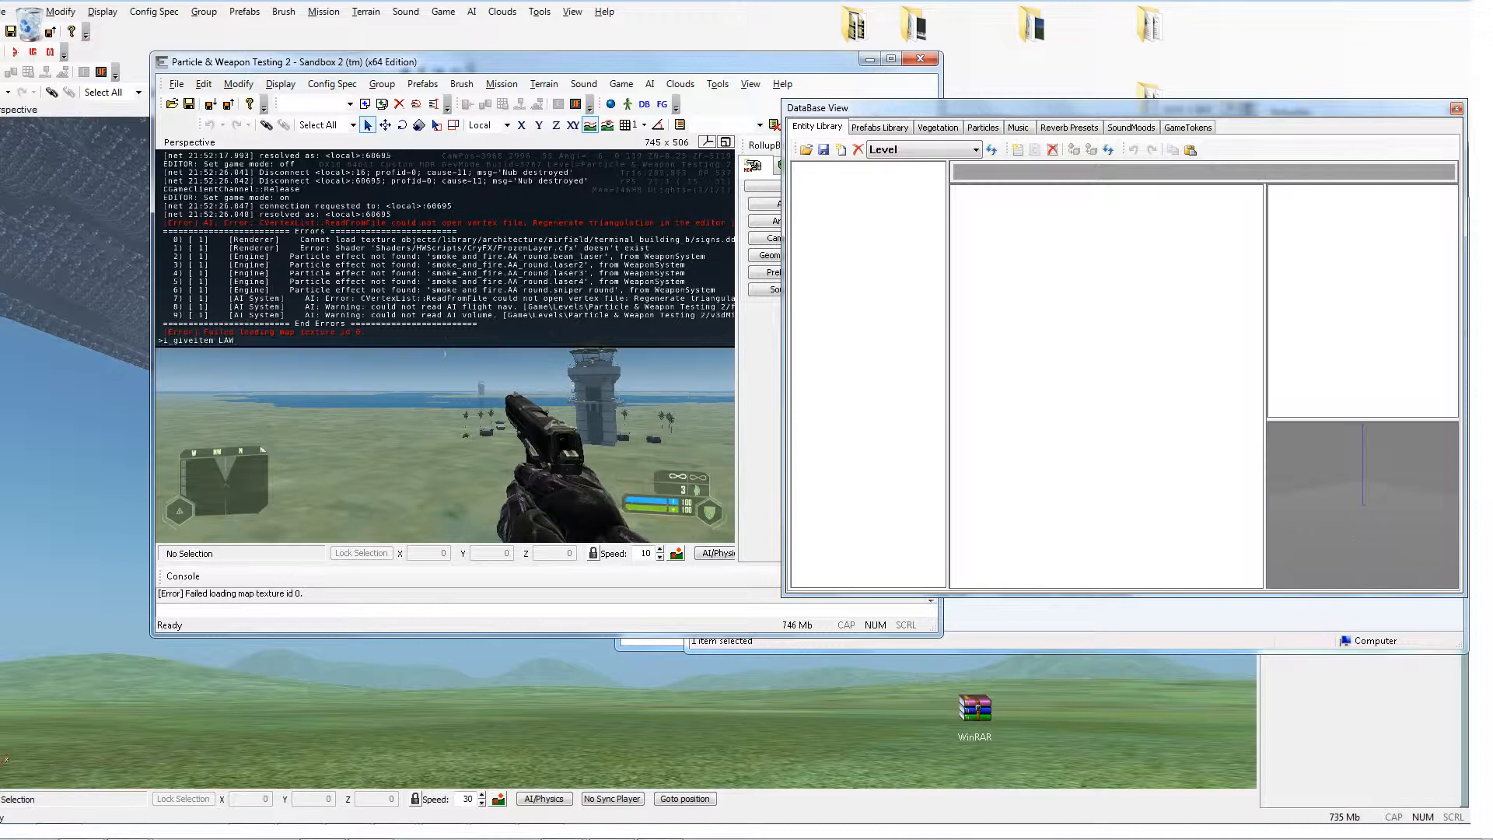
key("Return")
key("grave")
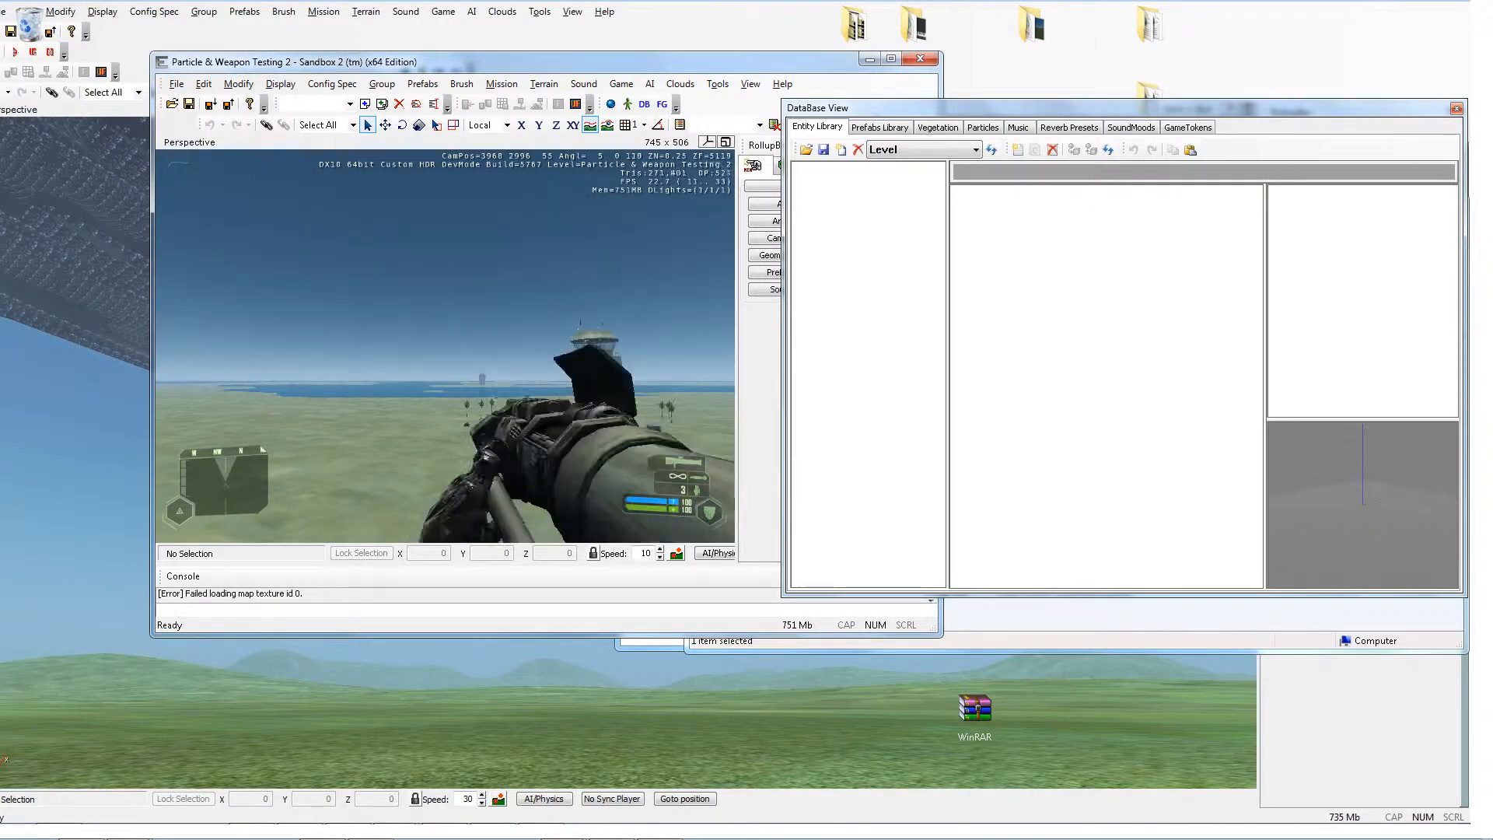
Step: Test-fire the weapons at the tower in game mode, then leave game mode
key("s")
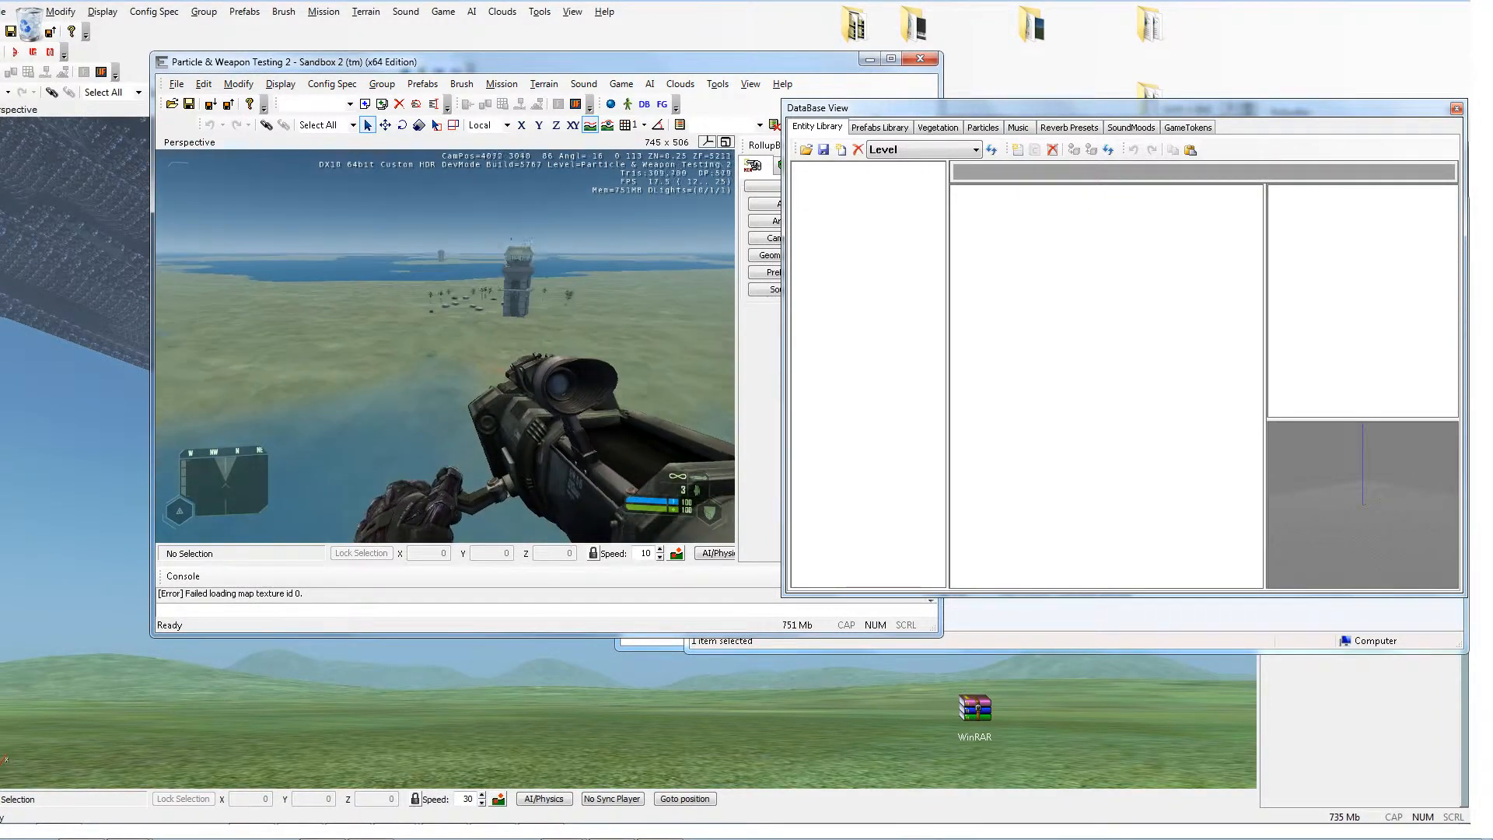
key("s")
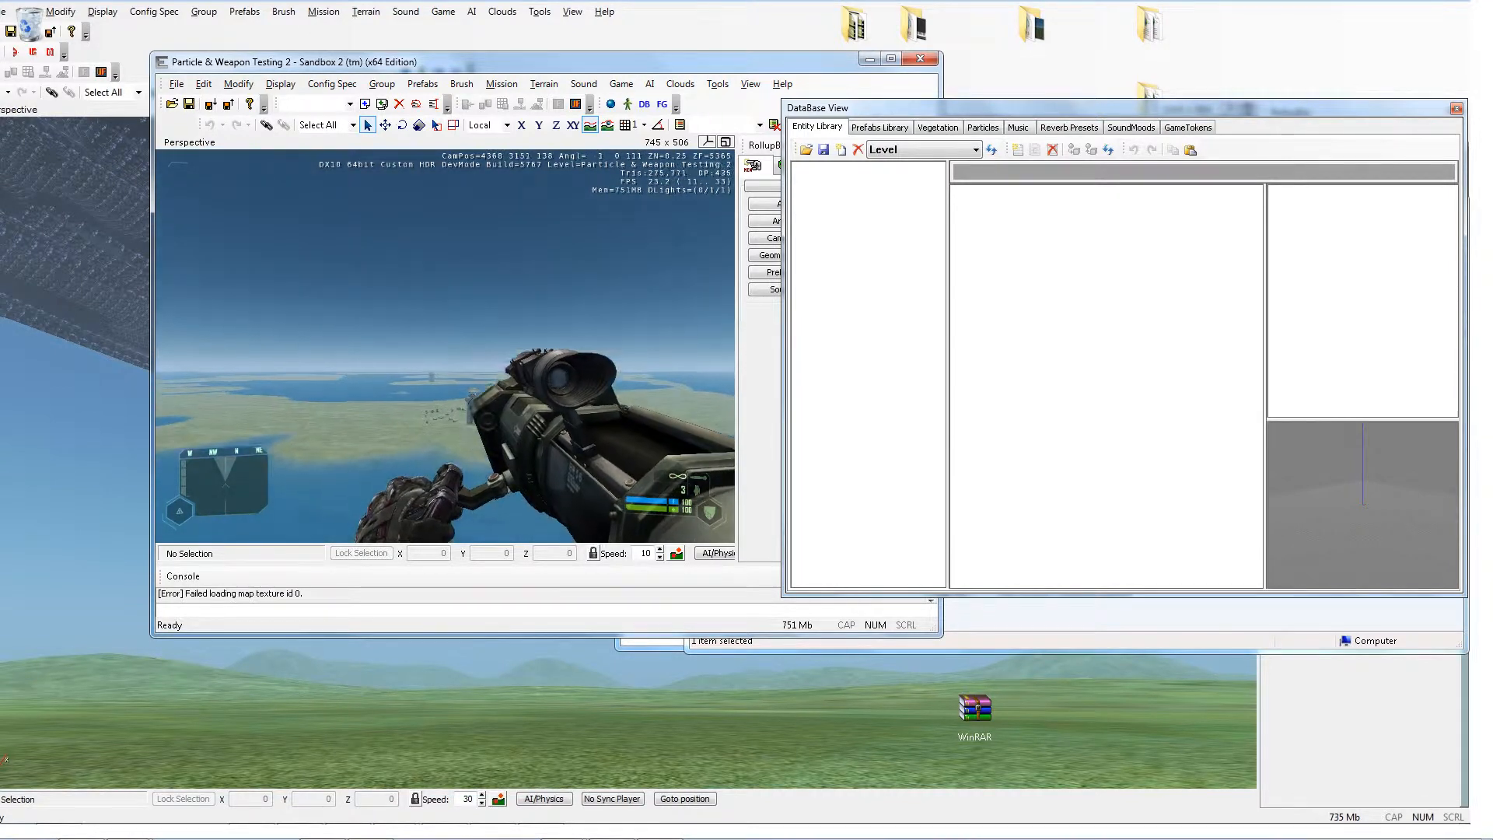
left_click(445, 346)
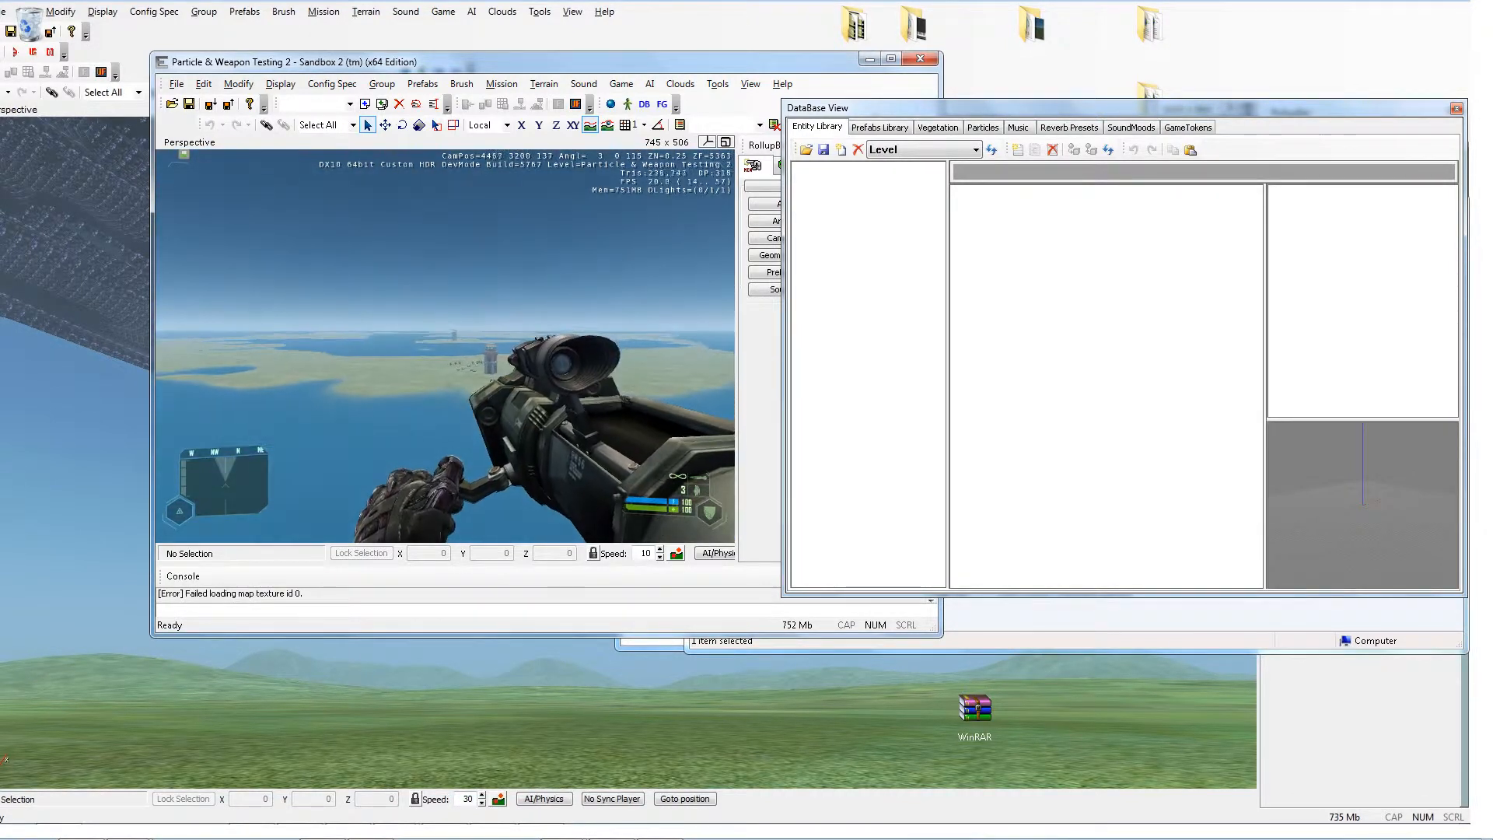
key("s")
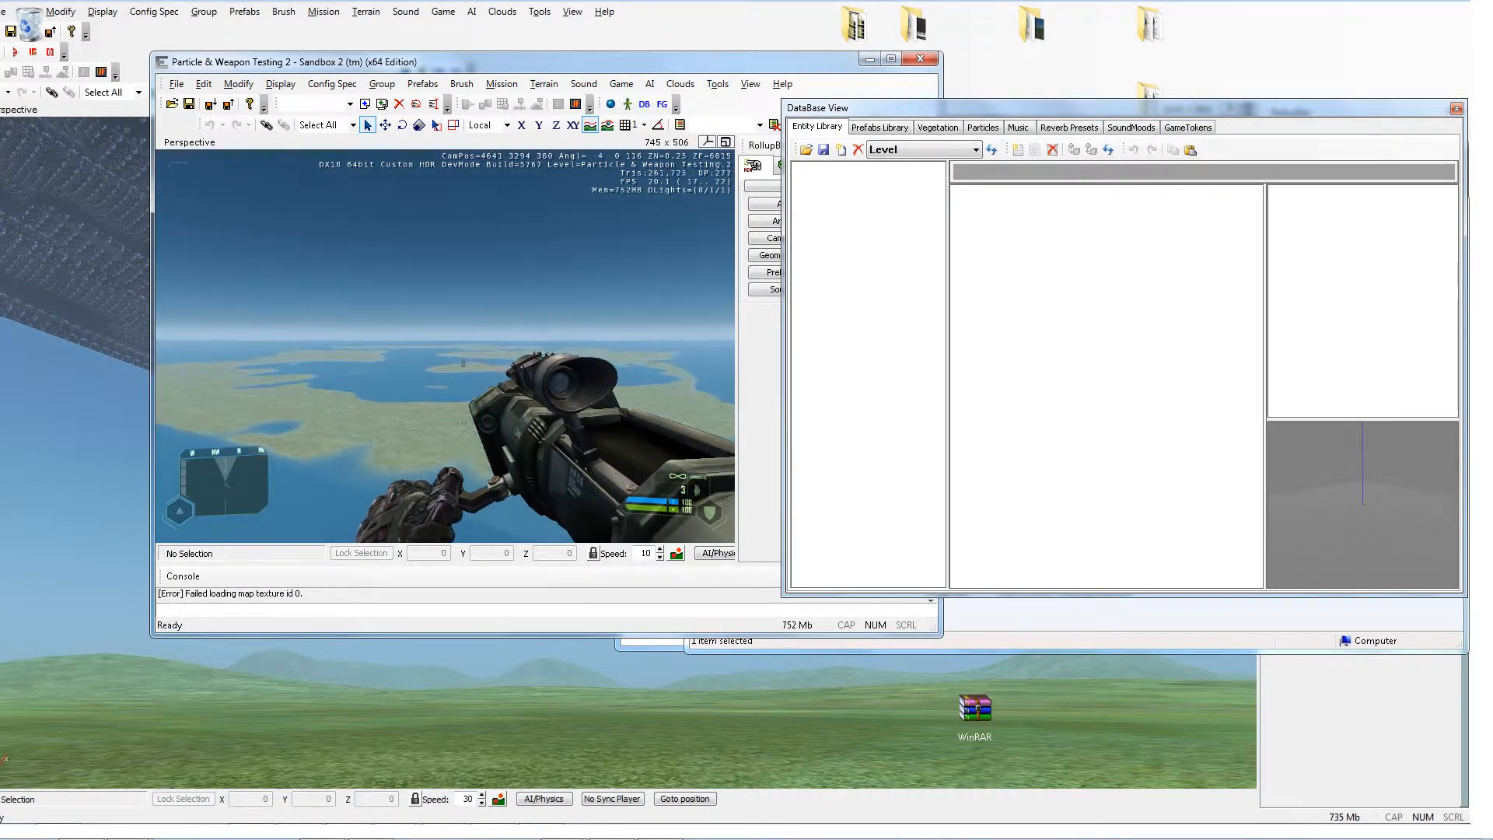
right_click(445, 346)
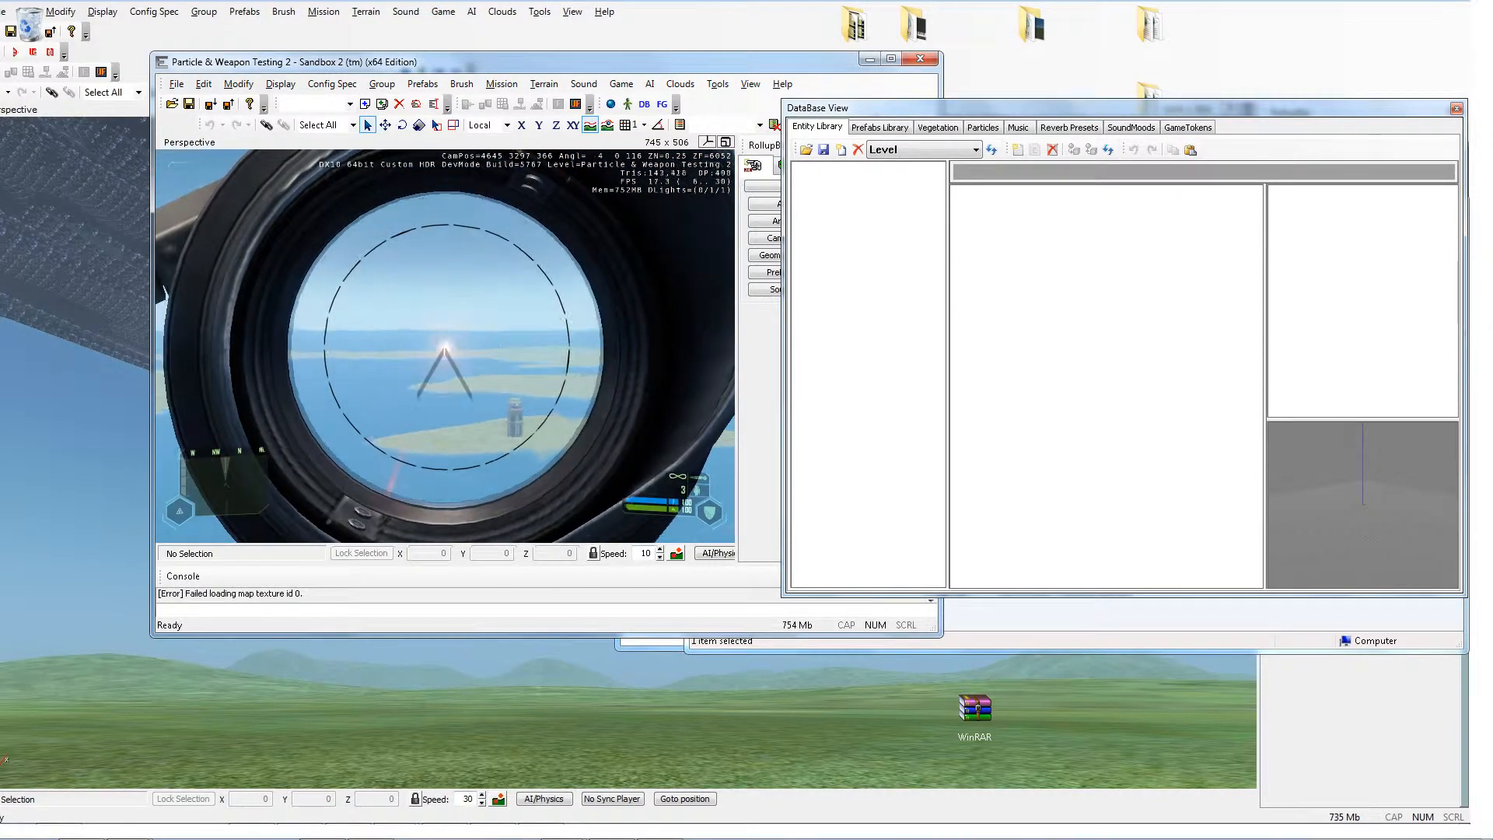
key("1")
key("w")
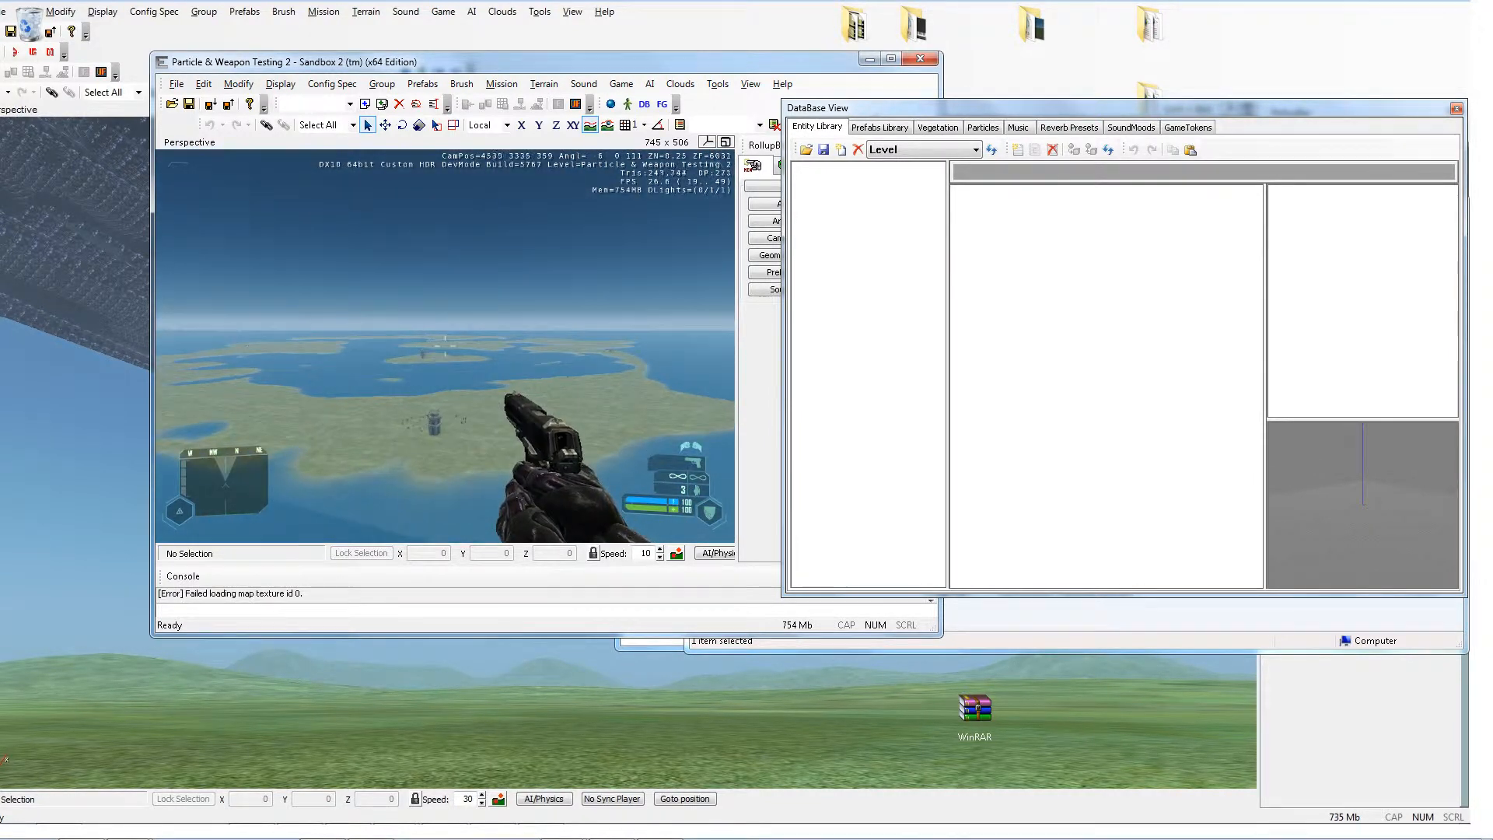
key("w")
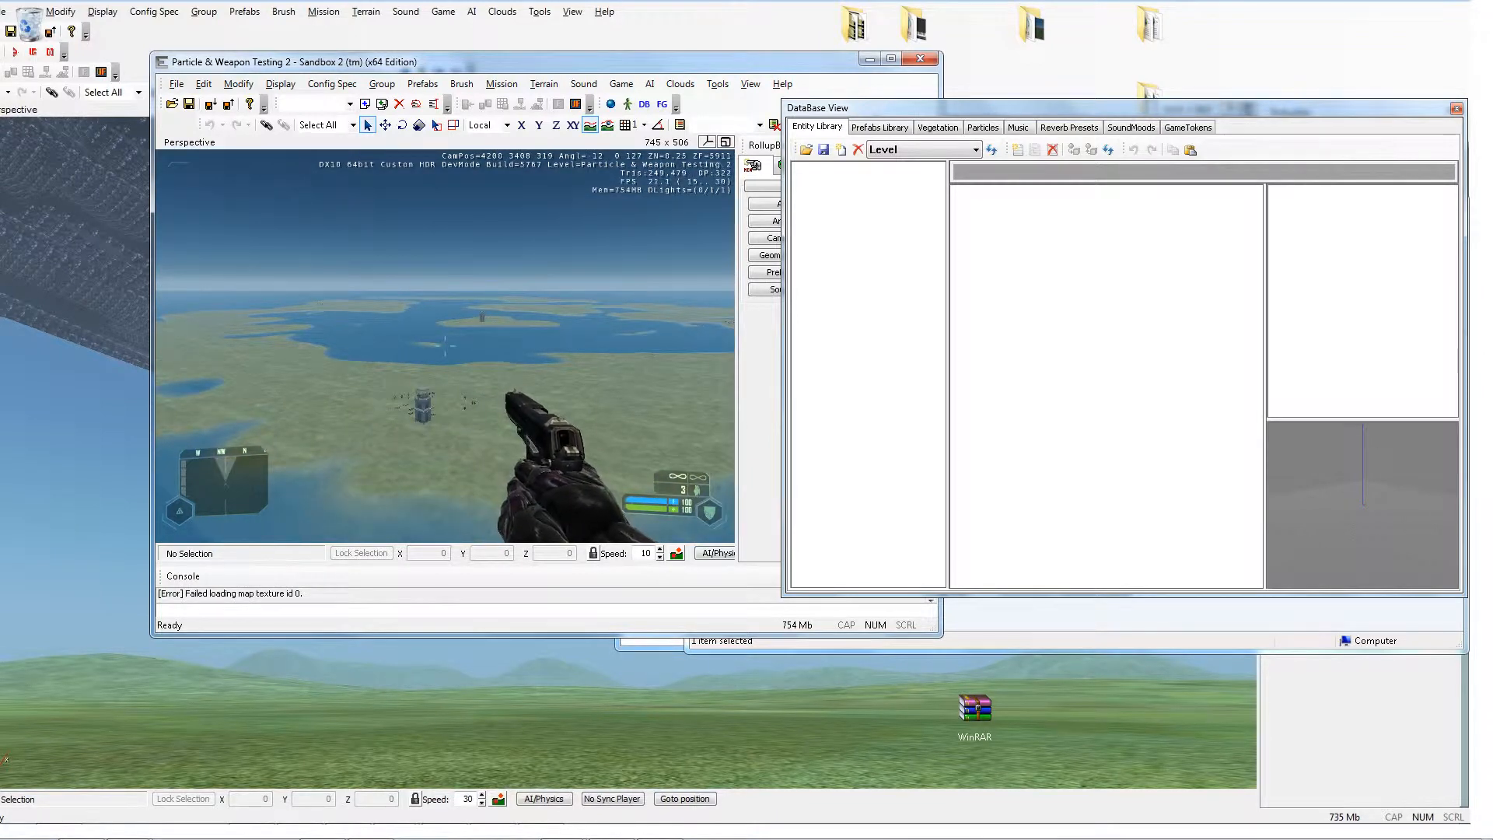
right_click(445, 346)
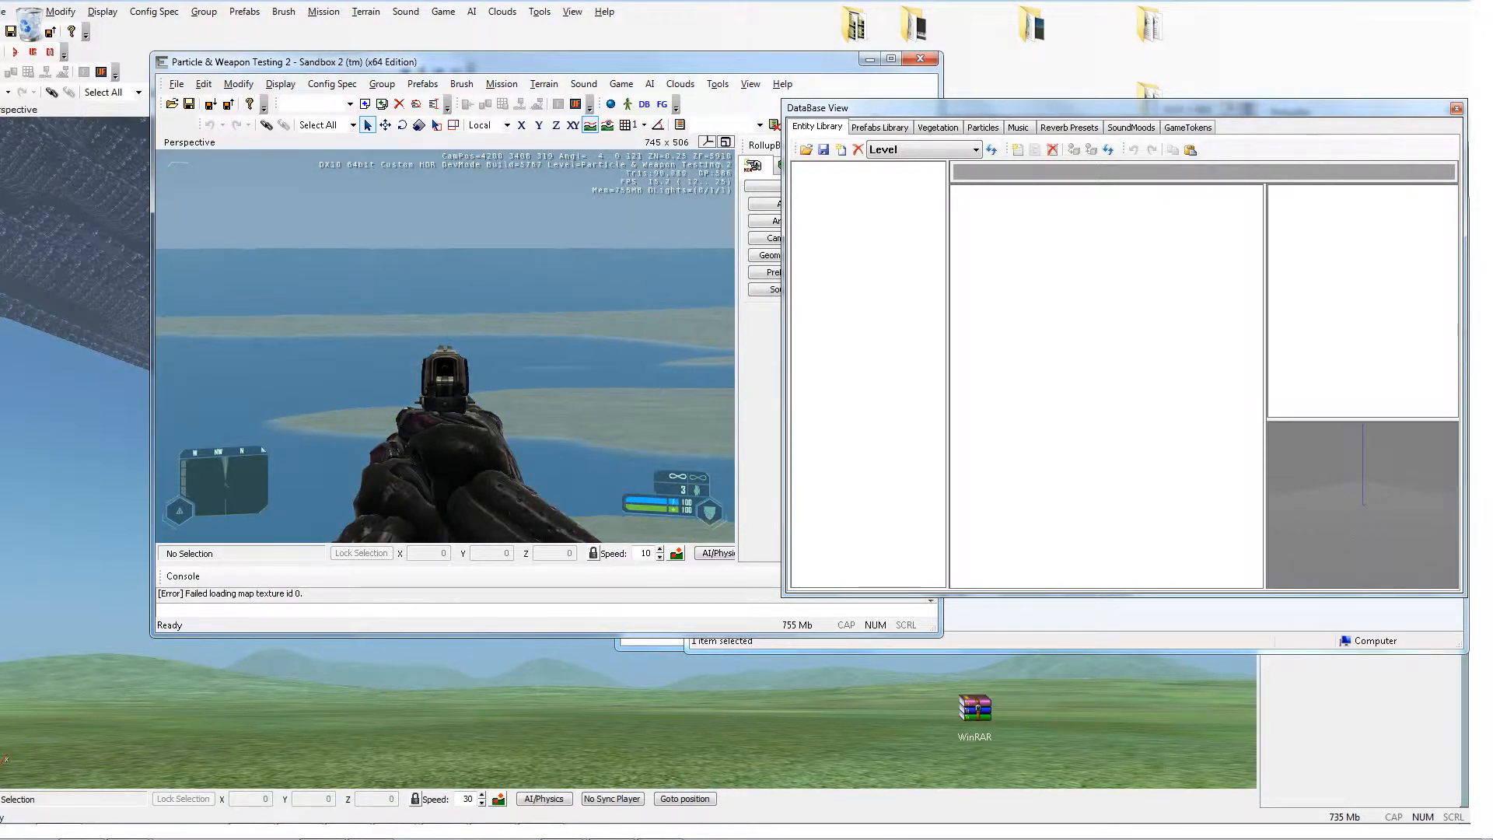
right_click(445, 346)
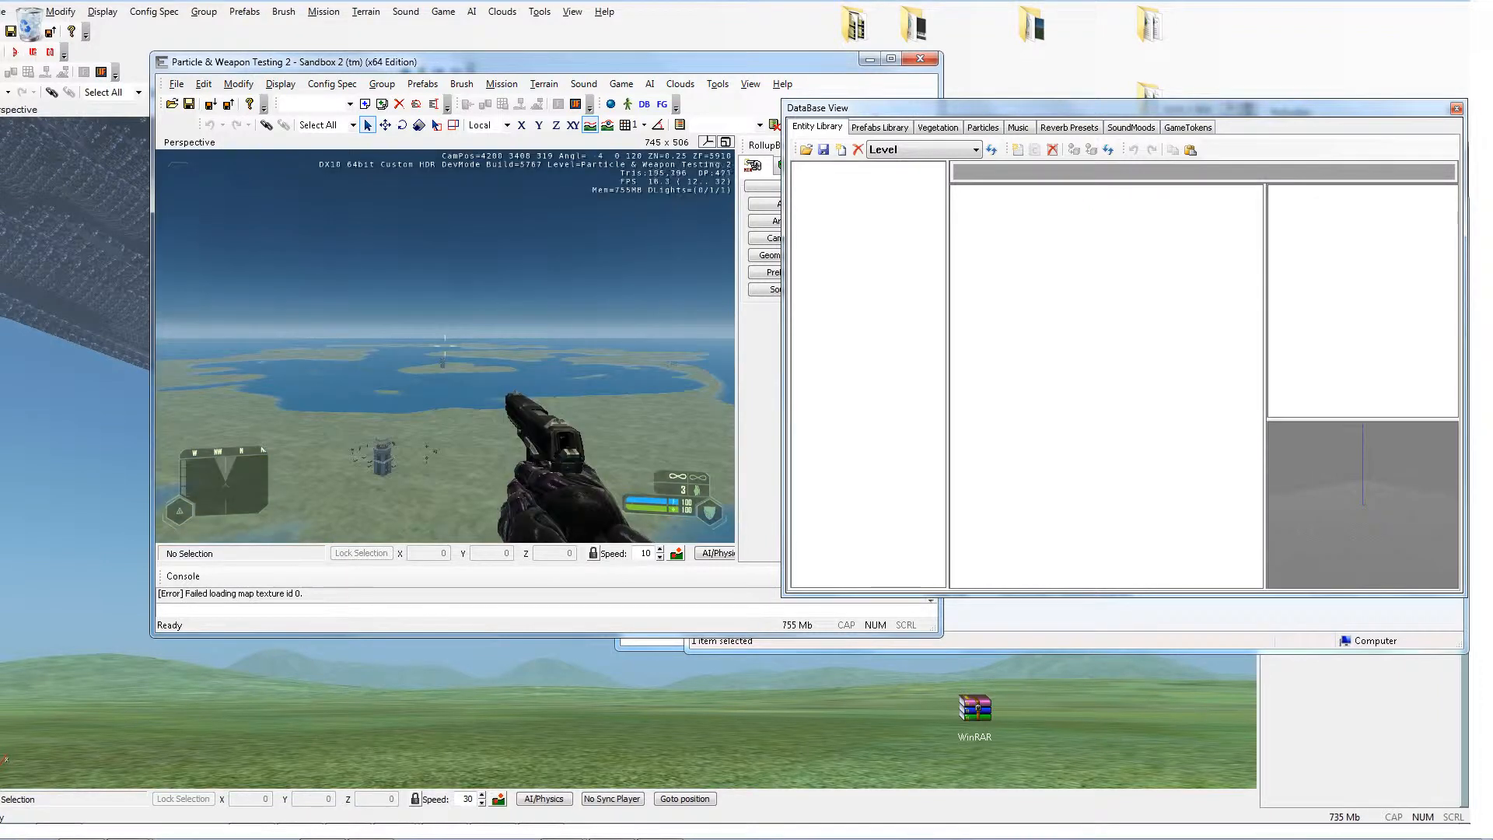
right_click(445, 346)
right_click(445, 346)
right_click(445, 346)
right_click(445, 346)
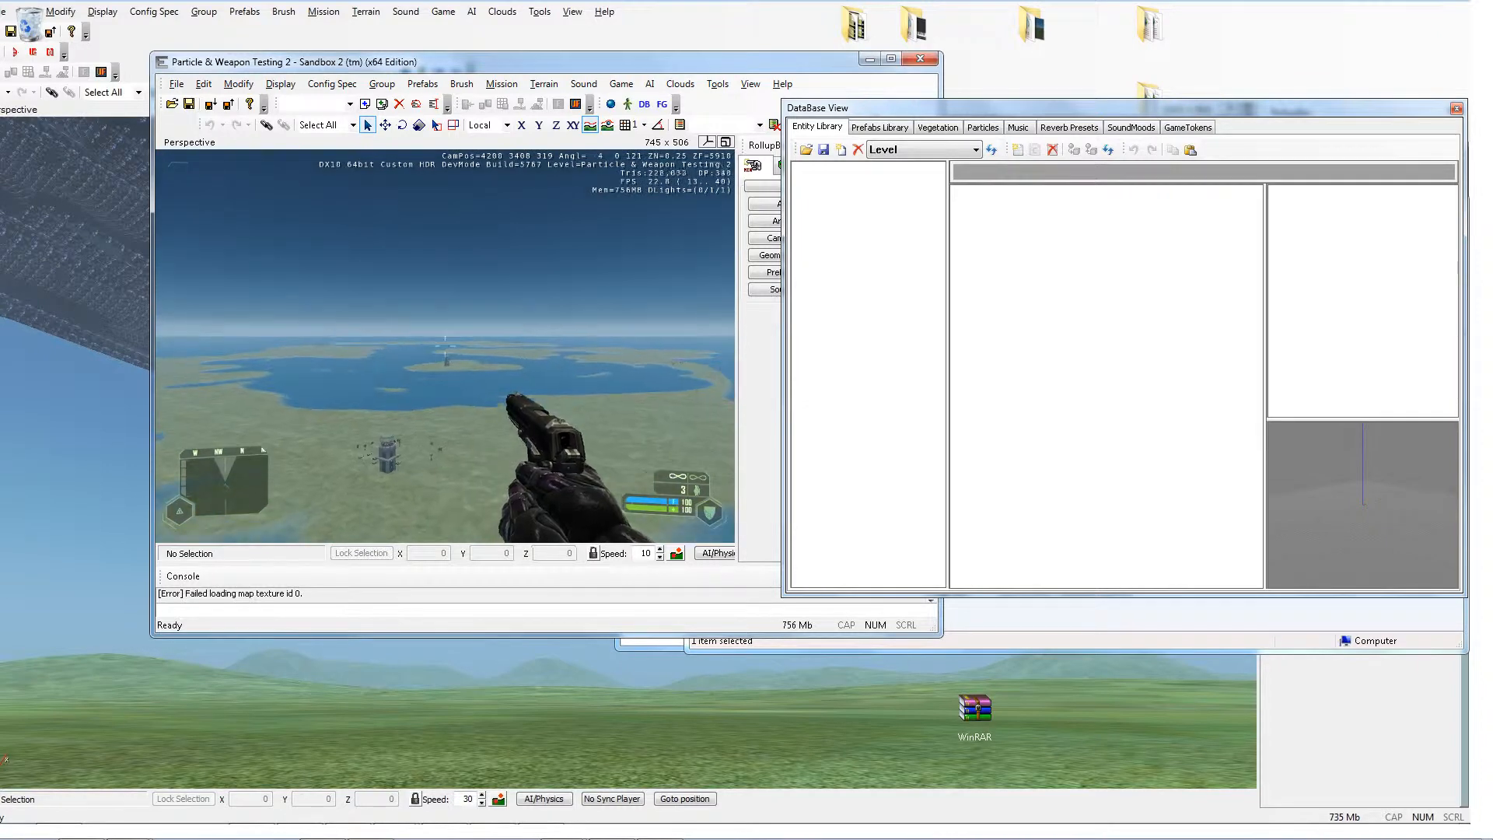
key("grave")
key("grave")
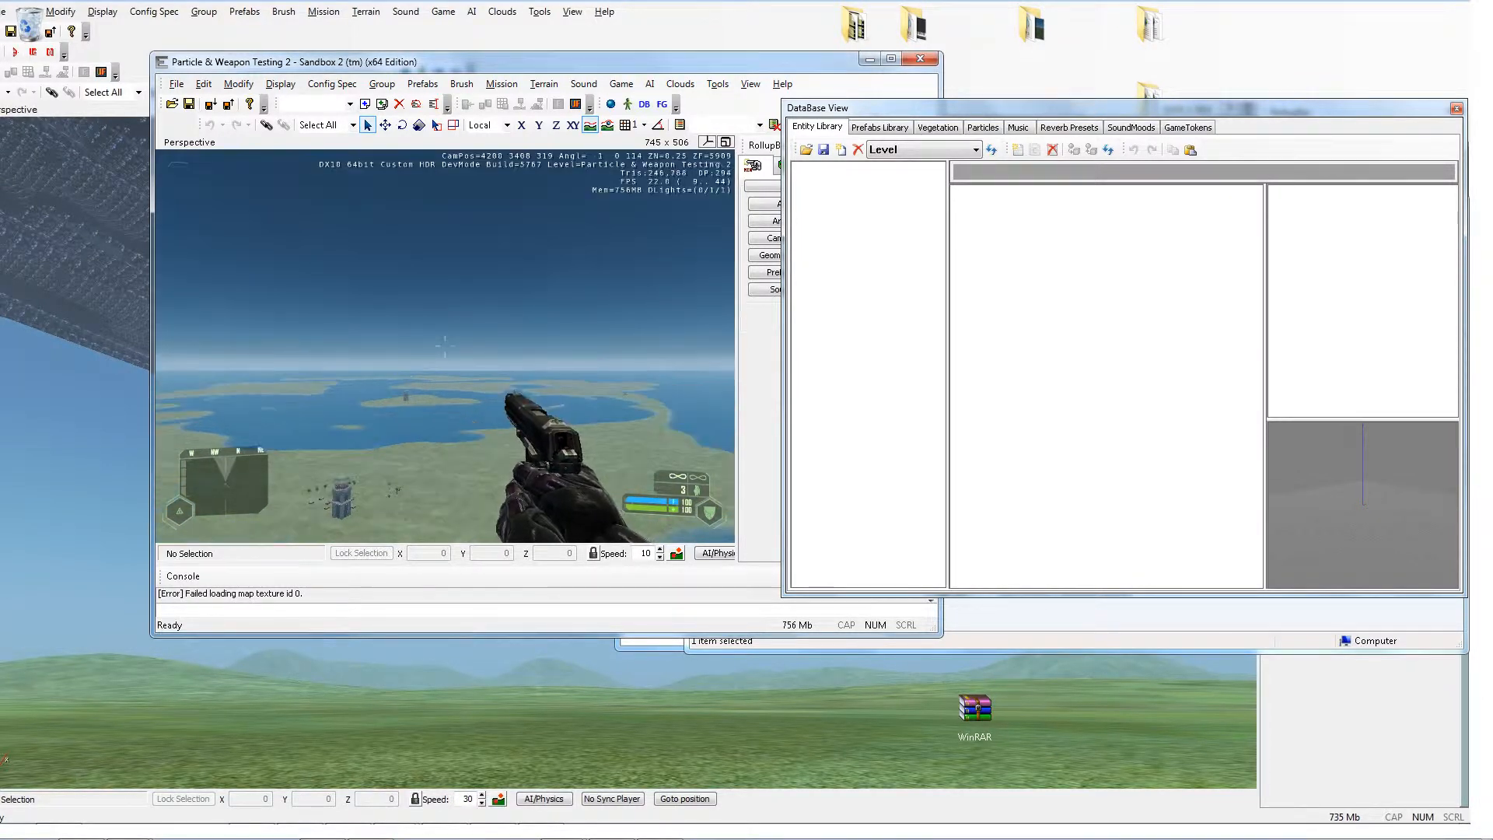
key("Escape")
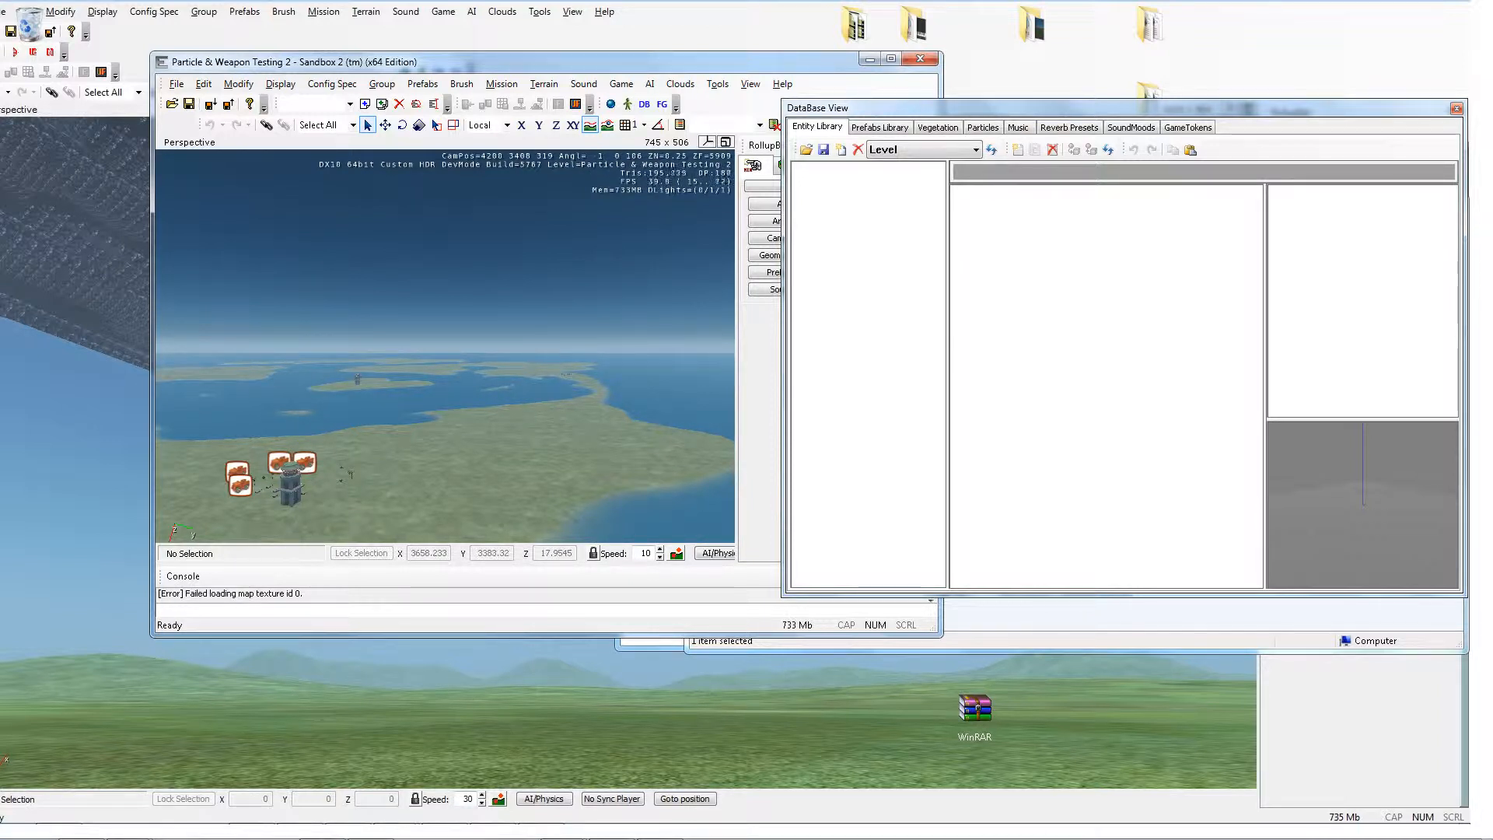
Step: Bring up the GameData.pak archive window beside the GameData folder
mouse_move(612, 829)
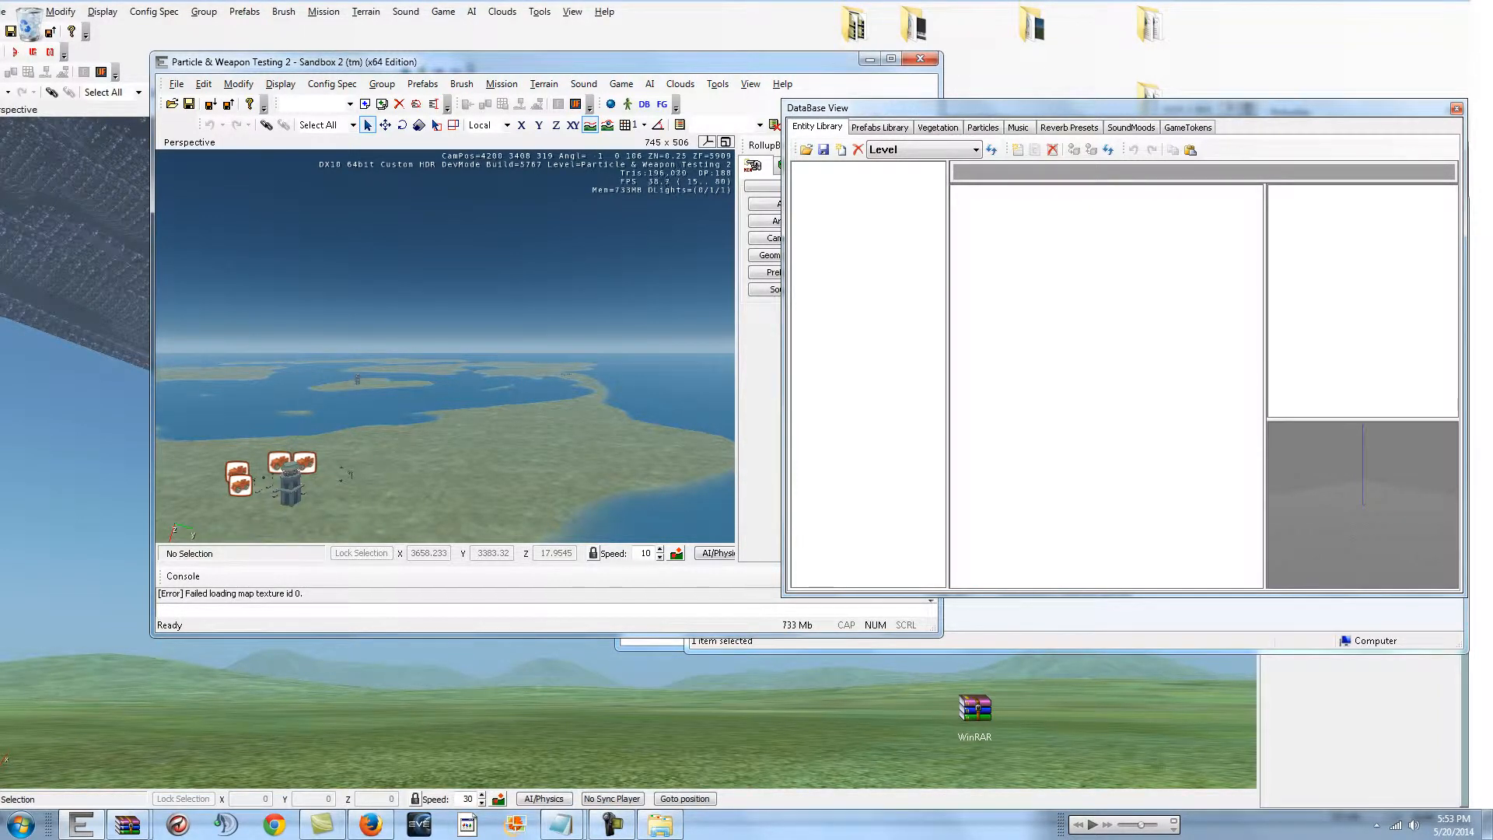
left_click(660, 824)
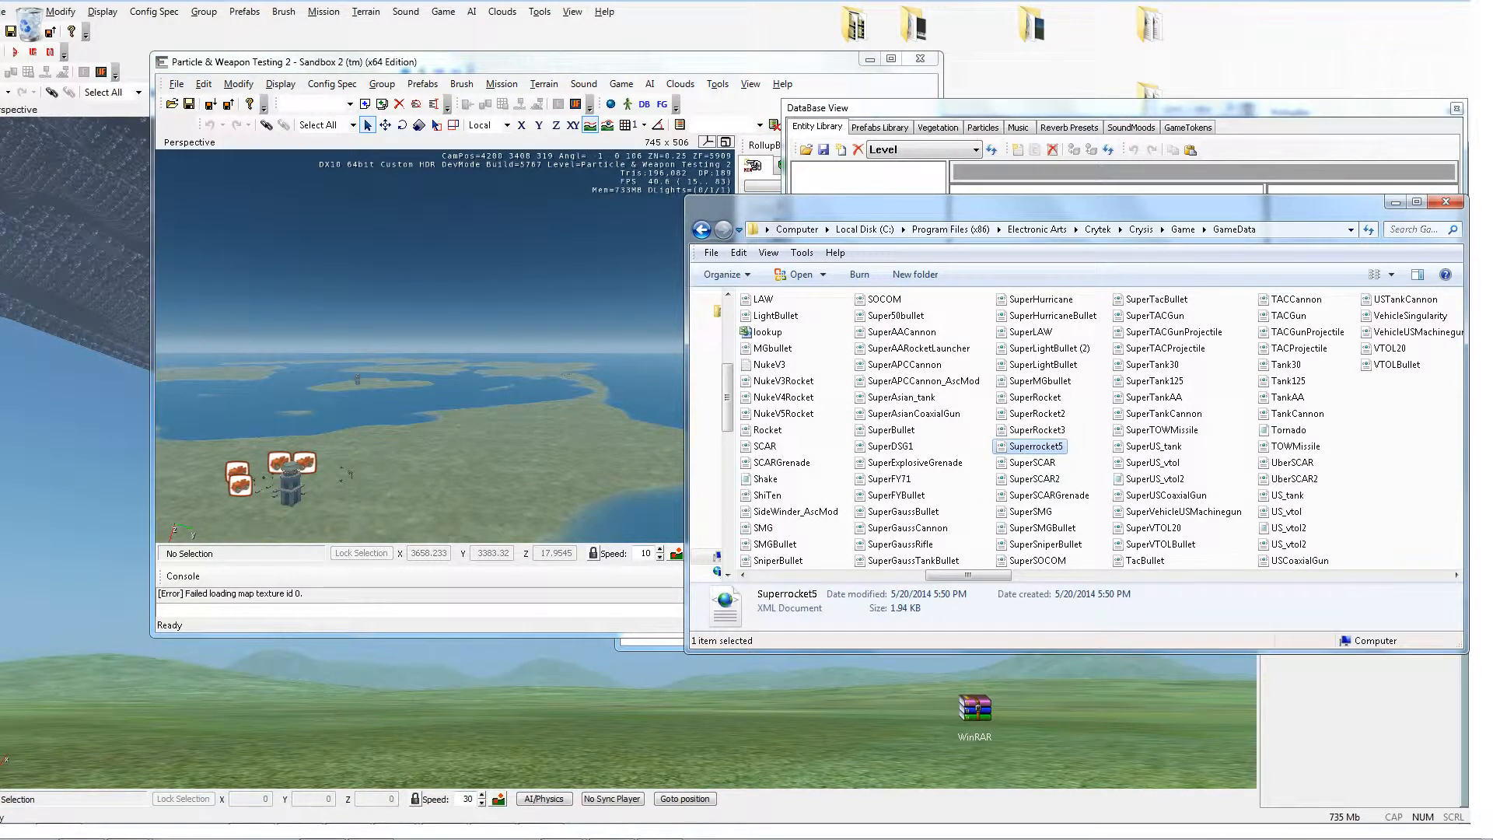
right_click(1027, 448)
left_click(1060, 476)
mouse_move(128, 824)
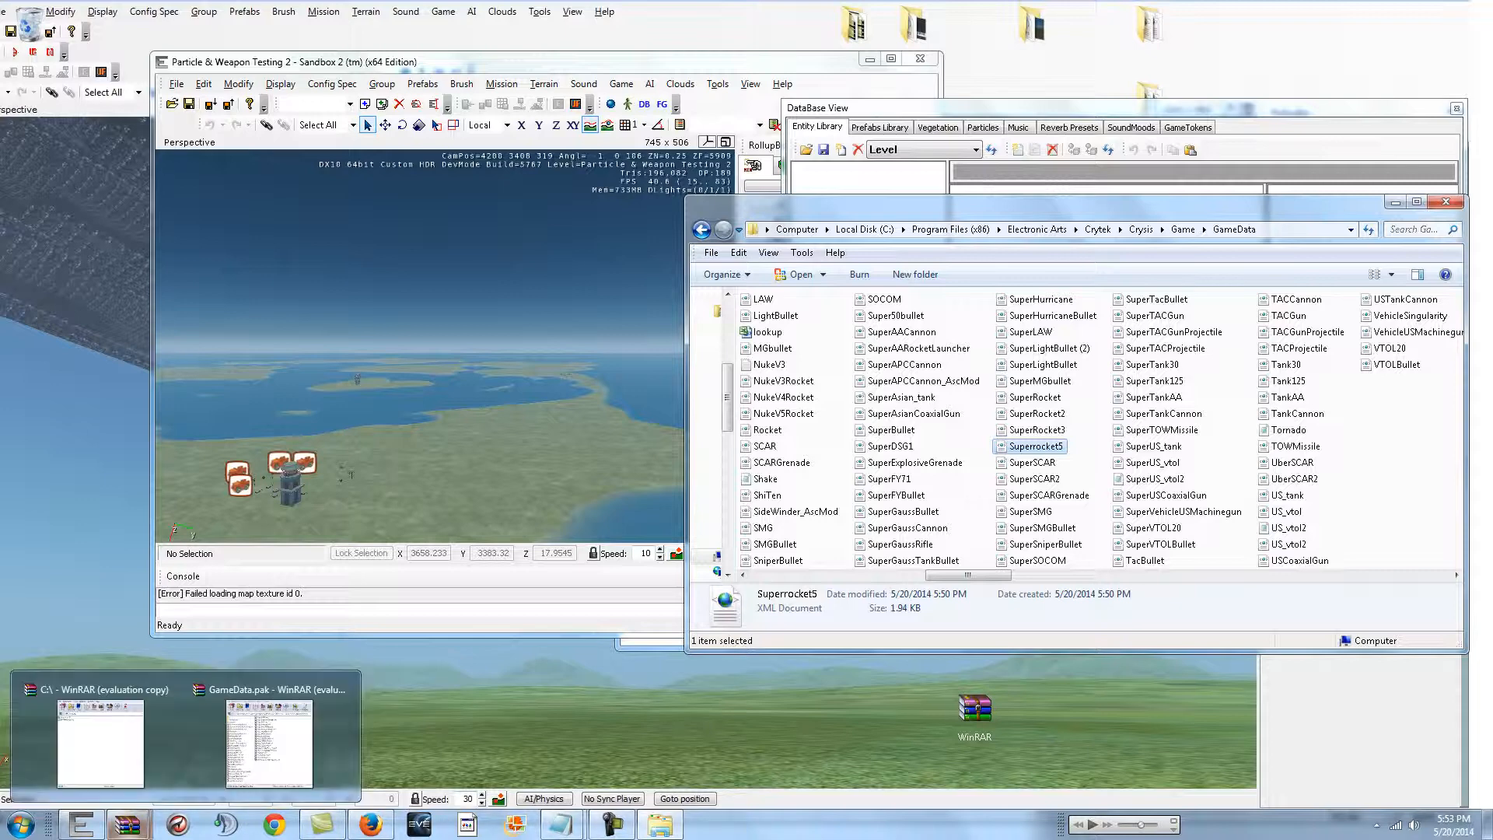
right_click(128, 825)
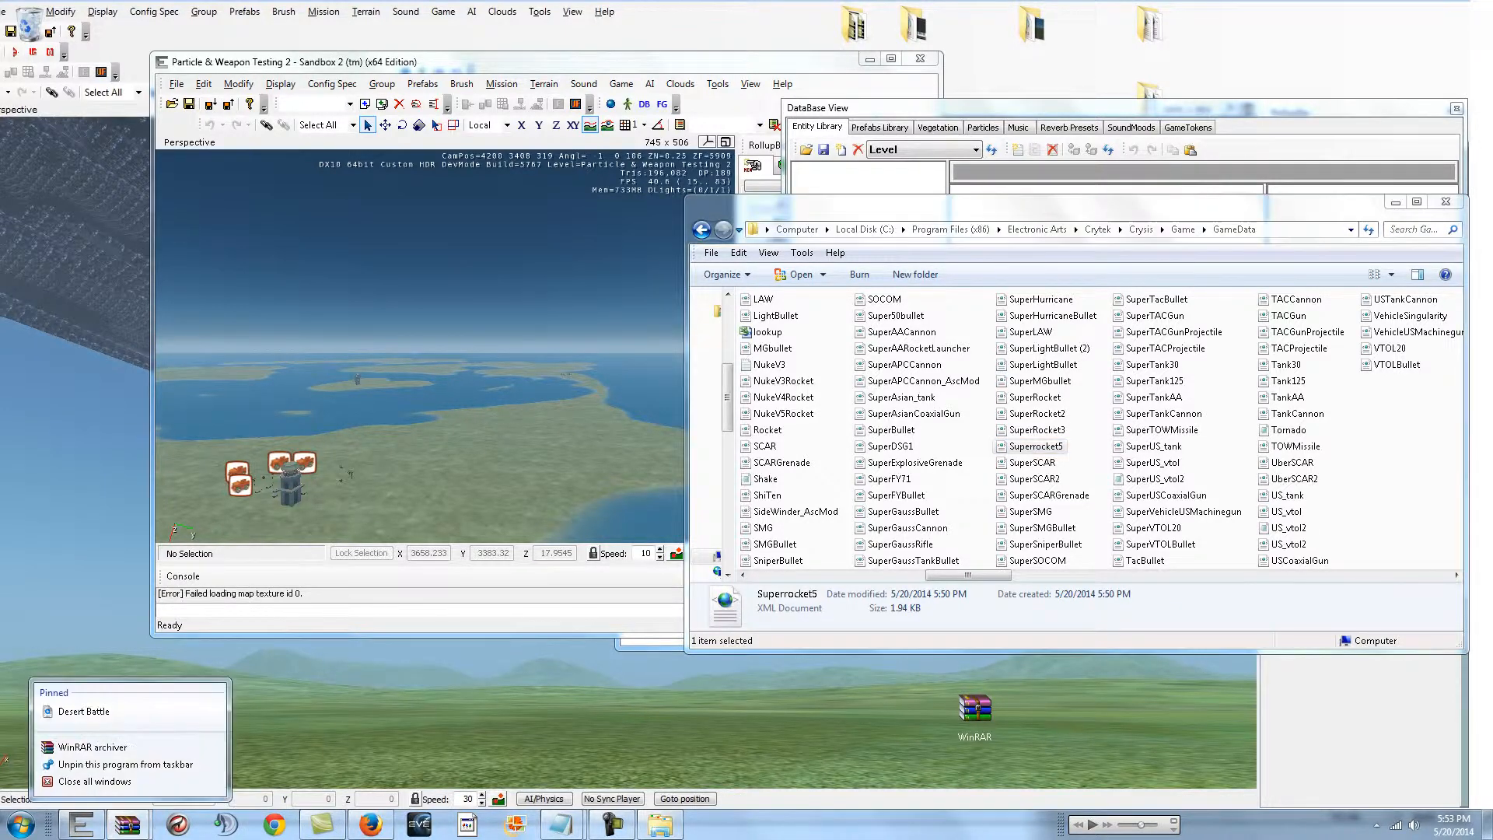
left_click(128, 824)
mouse_move(128, 824)
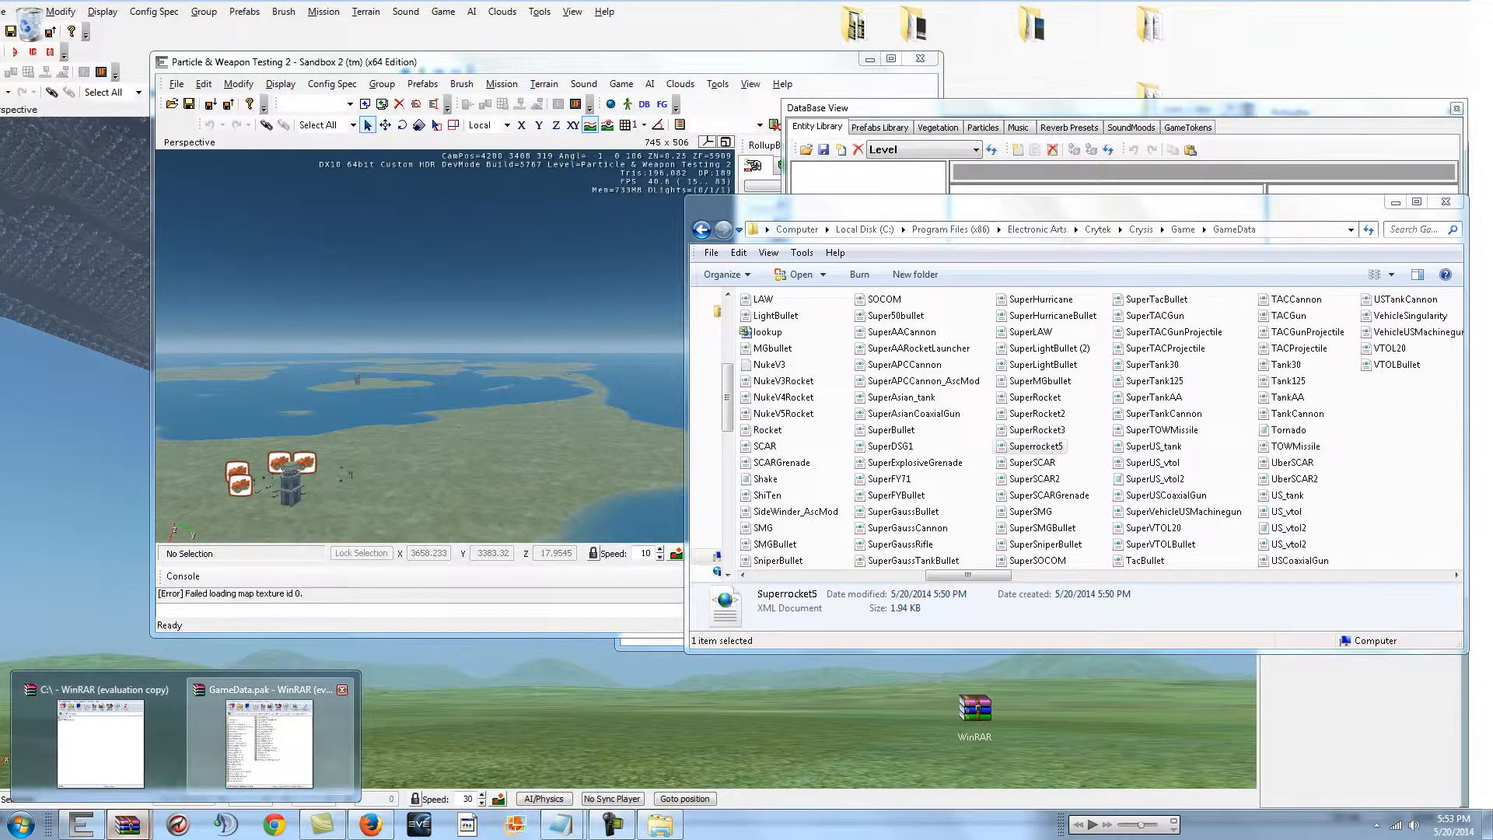
left_click(269, 739)
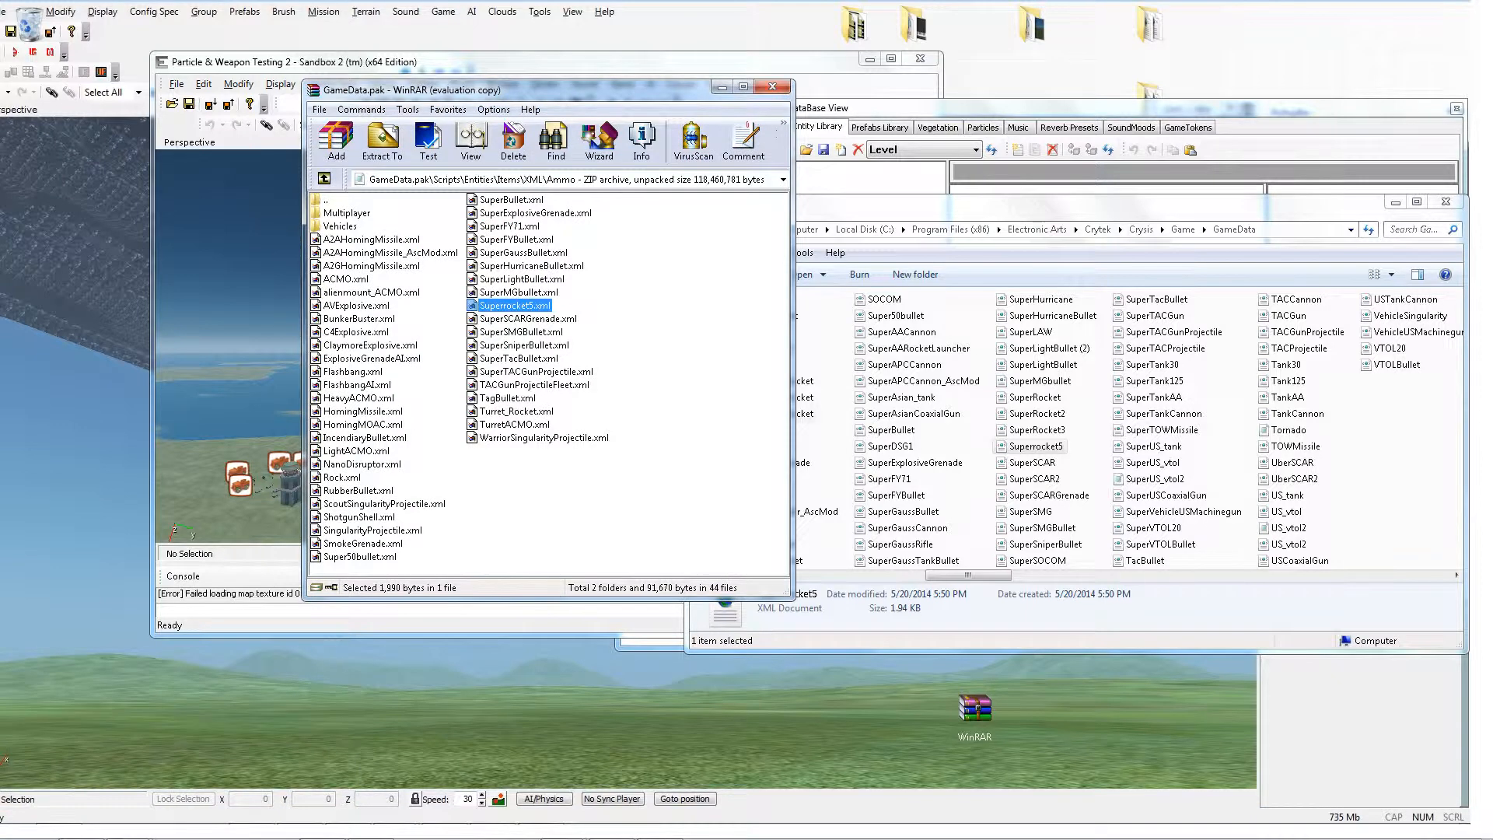
Step: View Superrocket5.xml from inside the GameData.pak archive and close the viewer
right_click(1038, 446)
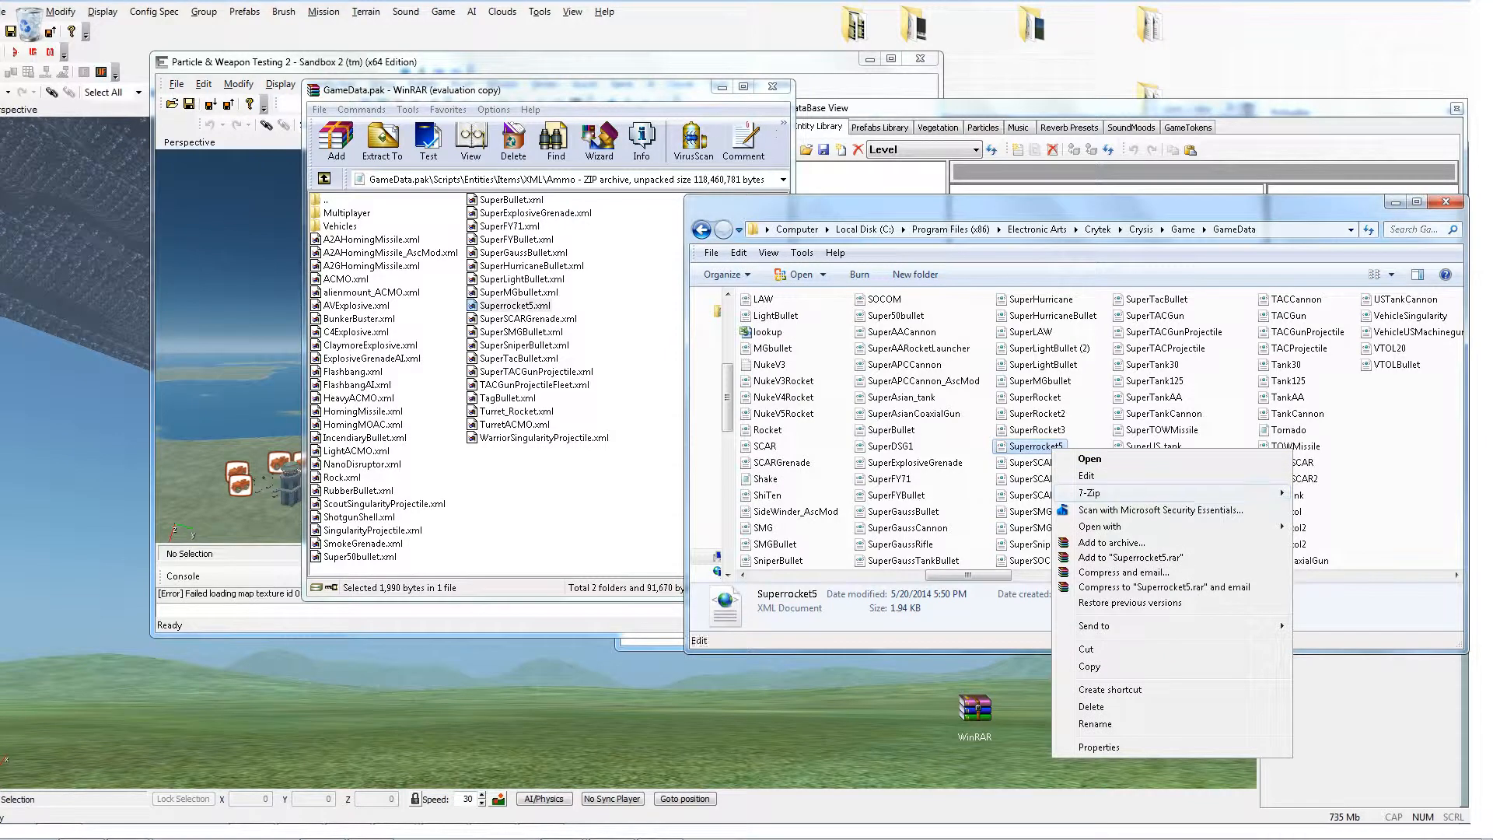
left_click(1035, 448)
right_click(528, 306)
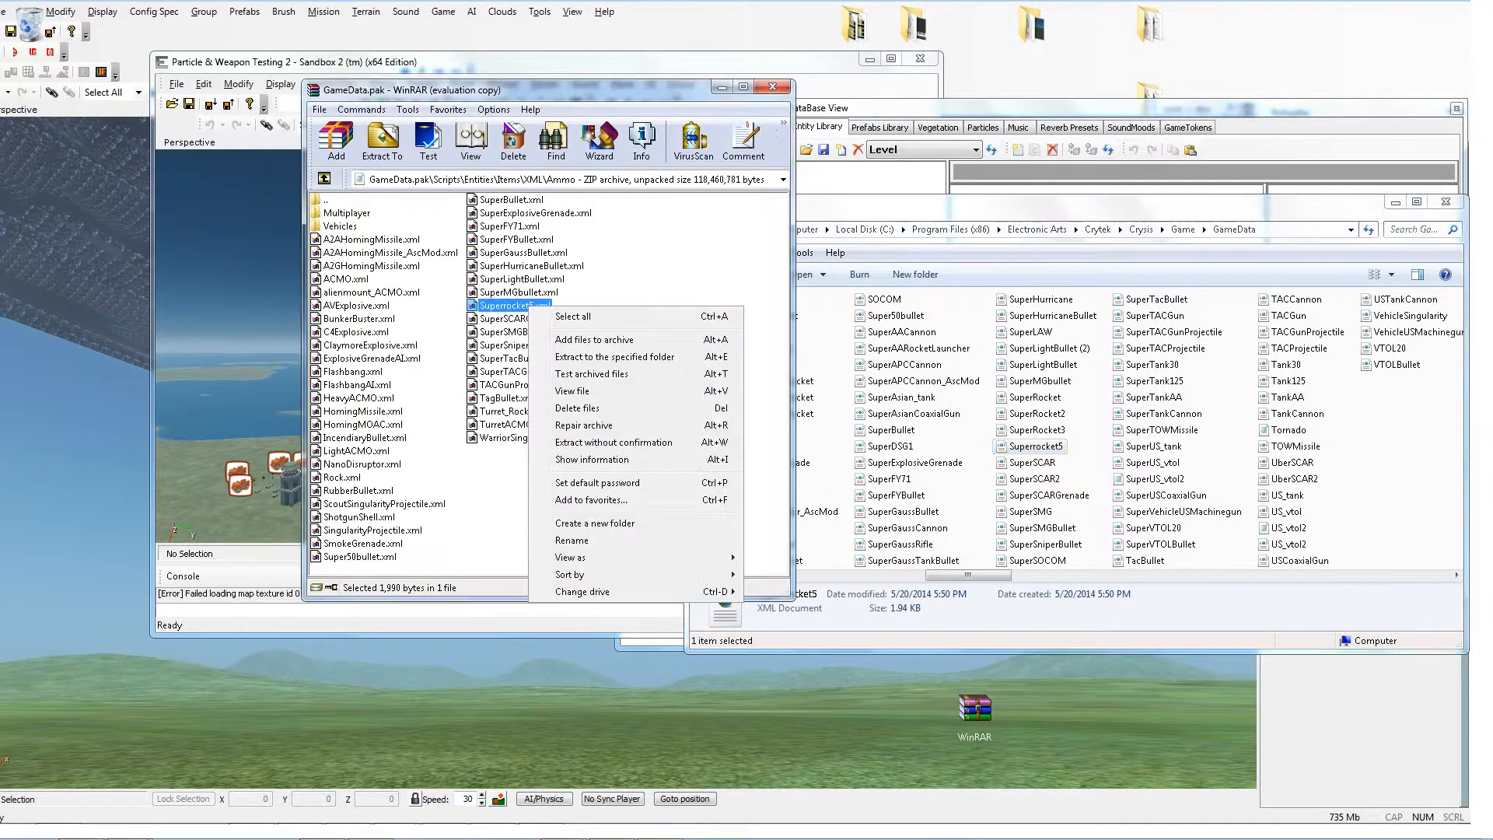
left_click(573, 390)
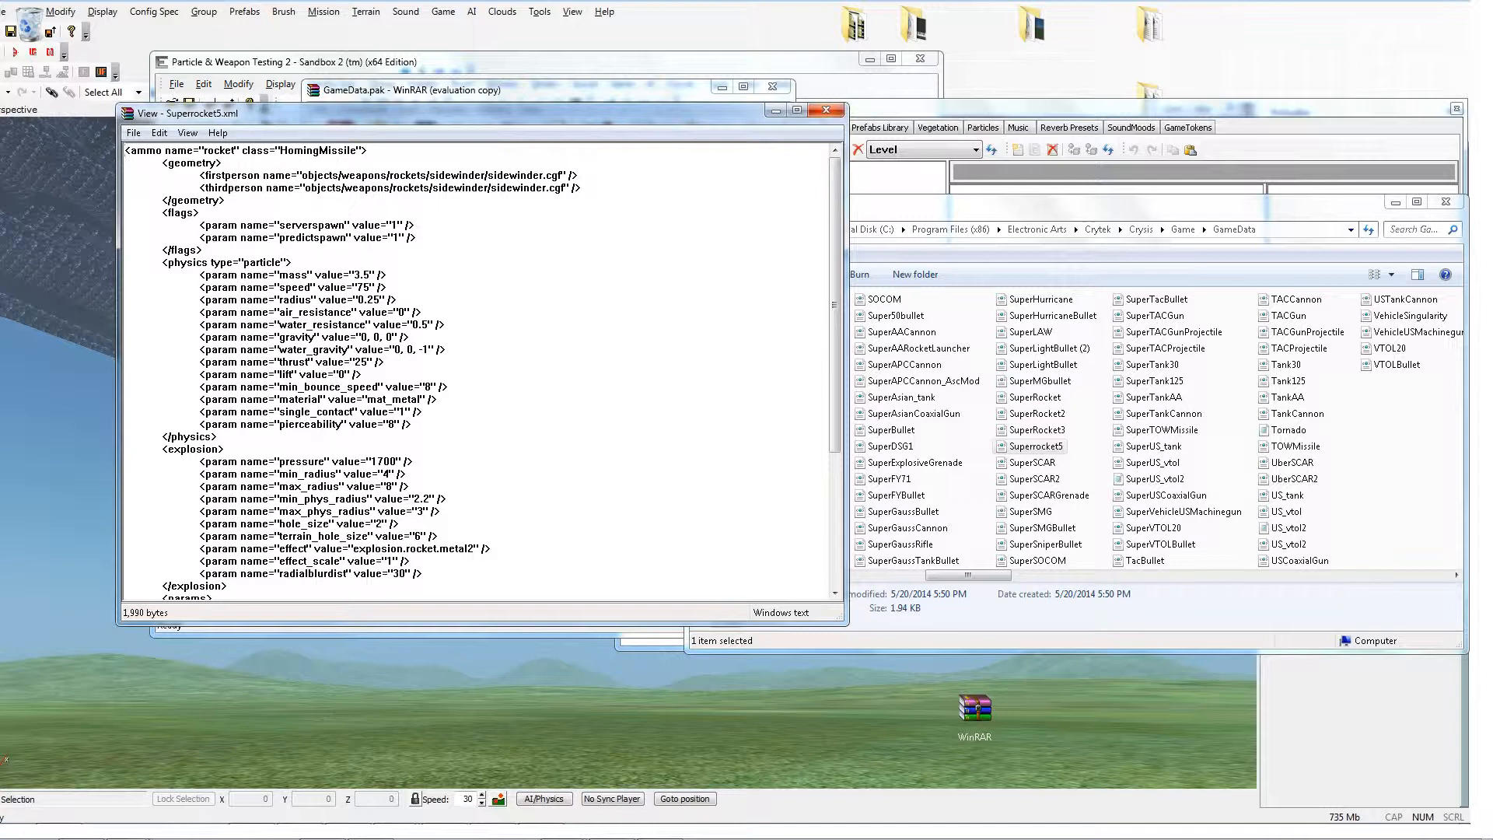
left_click(826, 109)
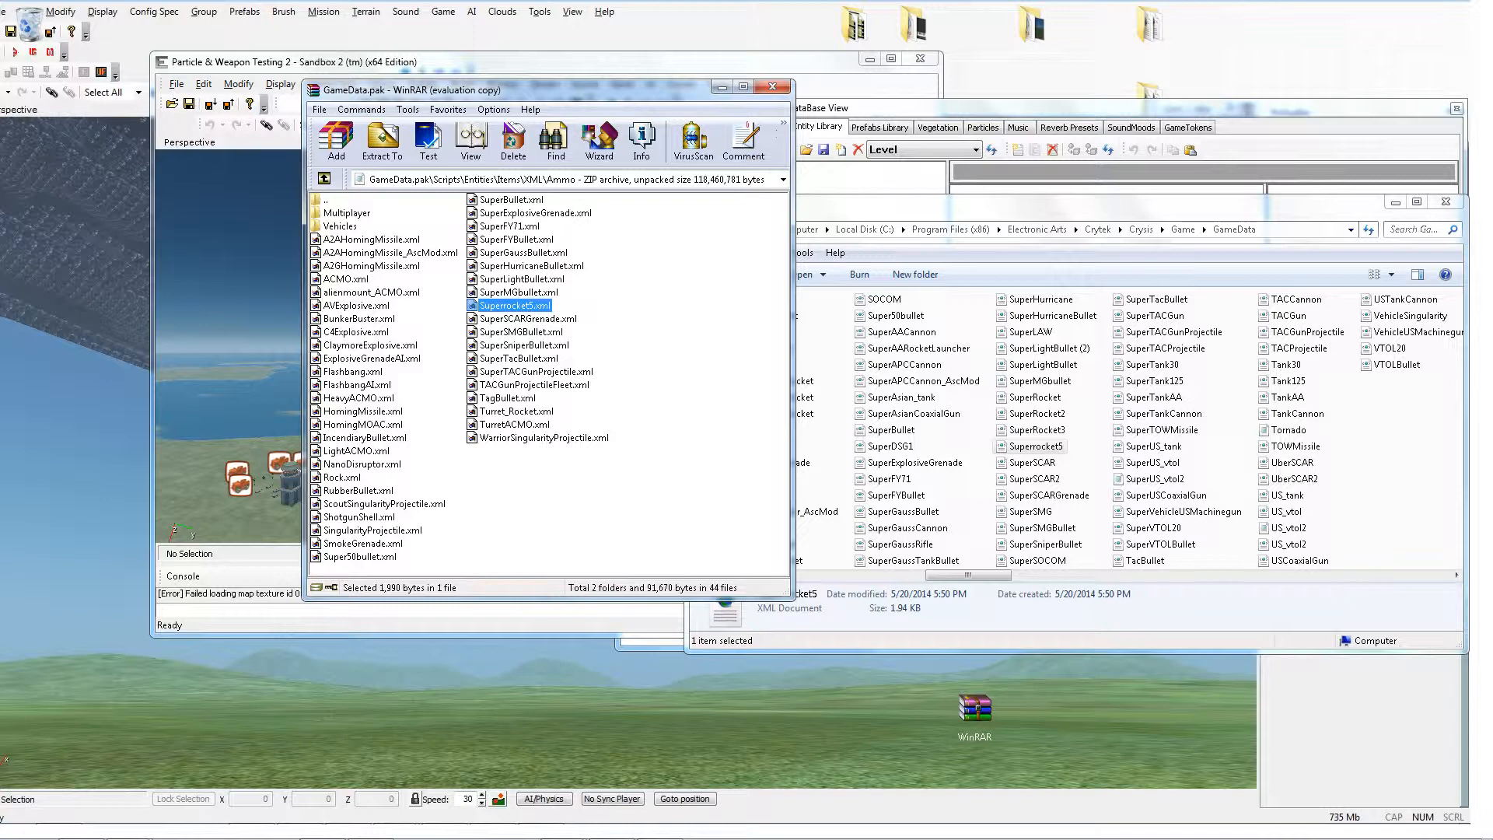
key("F2")
left_click(530, 305)
key("alt+Tab")
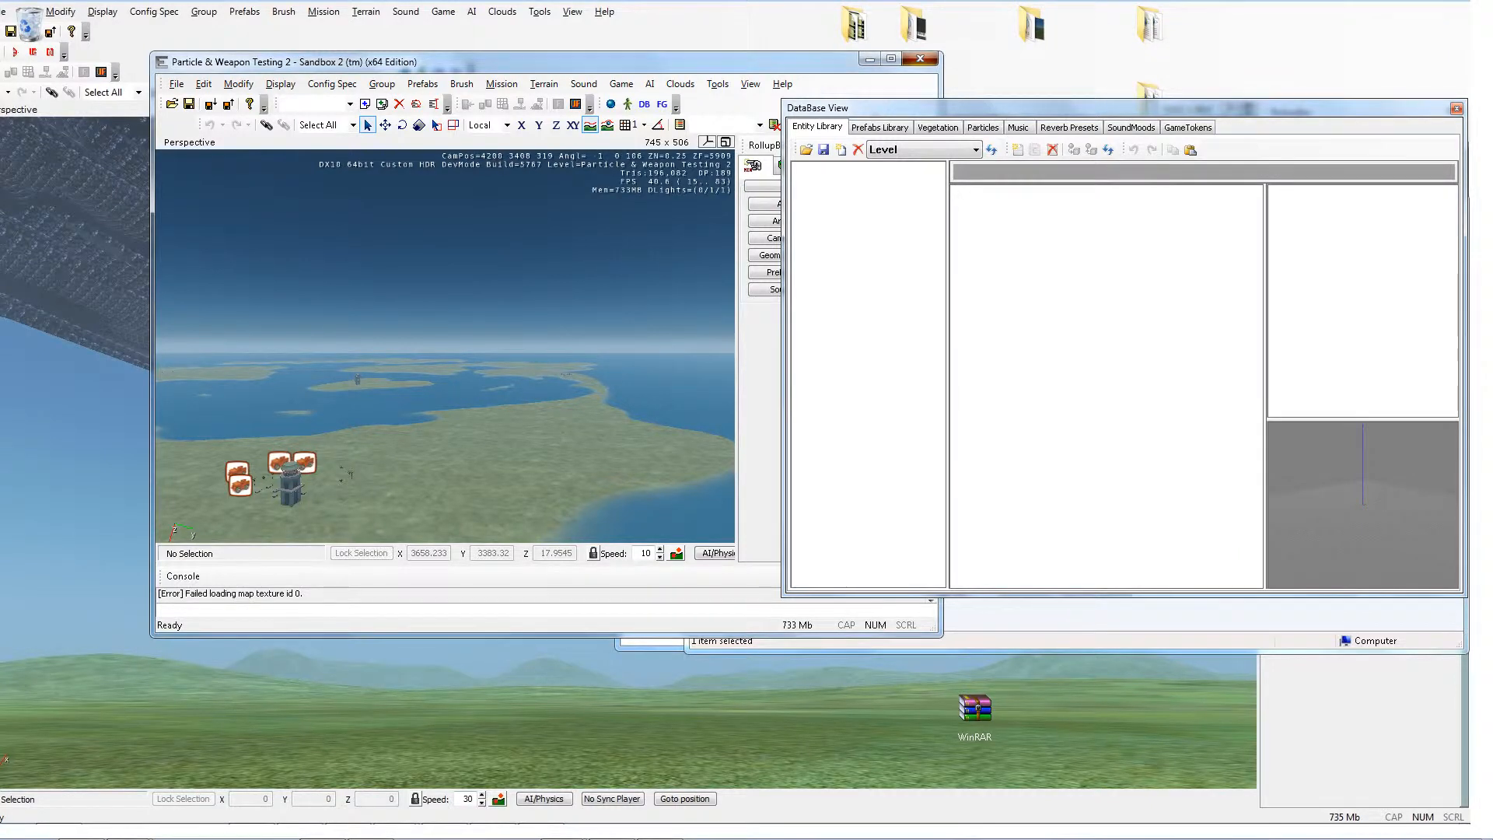
key("alt+Tab")
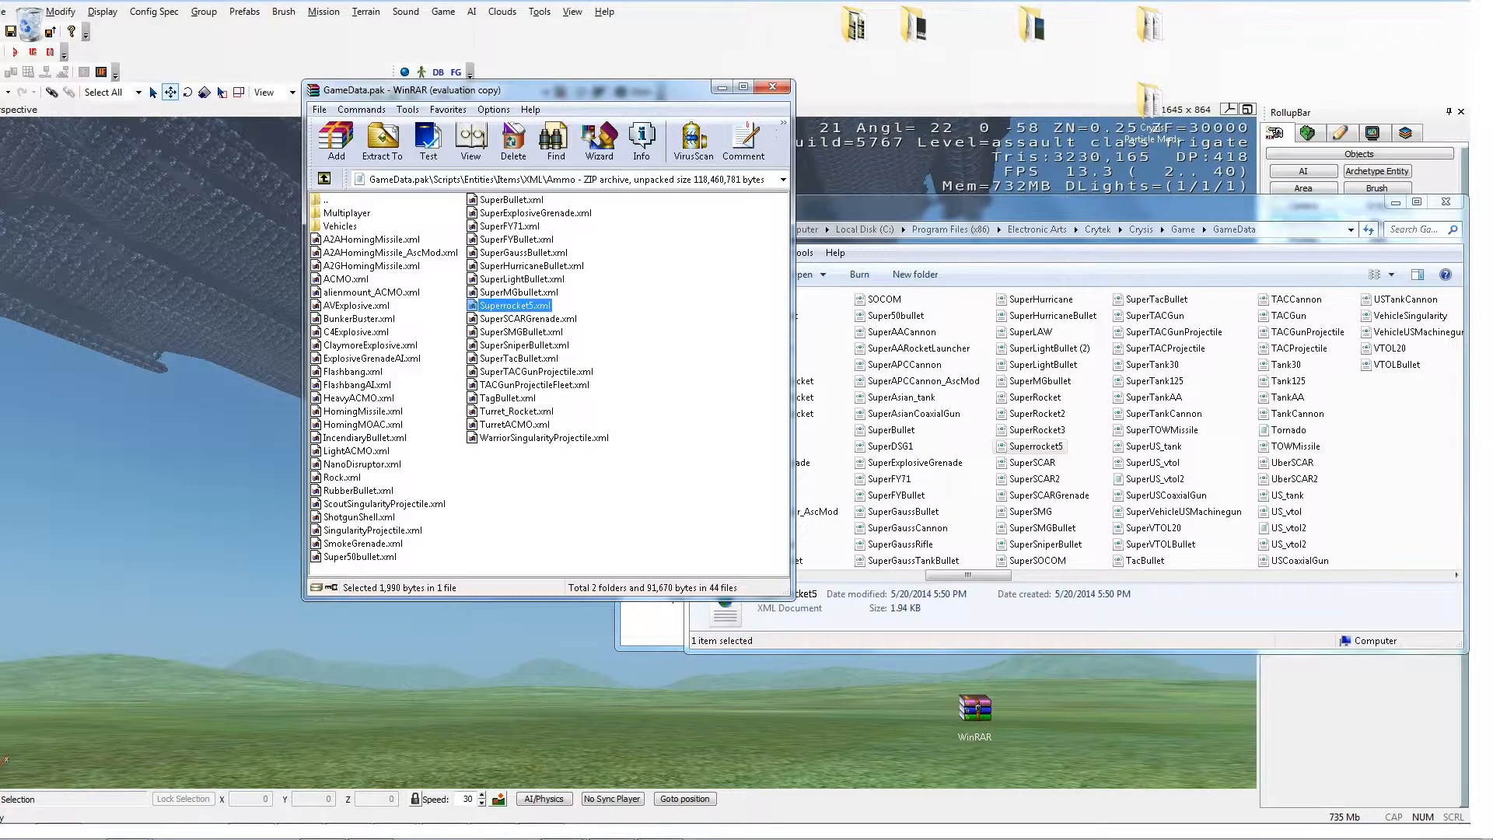
Step: Navigate to the archive's XML Weapons folder and view SuperLAW.xml, dismissing the colour scheme prompt
left_click(324, 178)
left_click(324, 179)
key("Return")
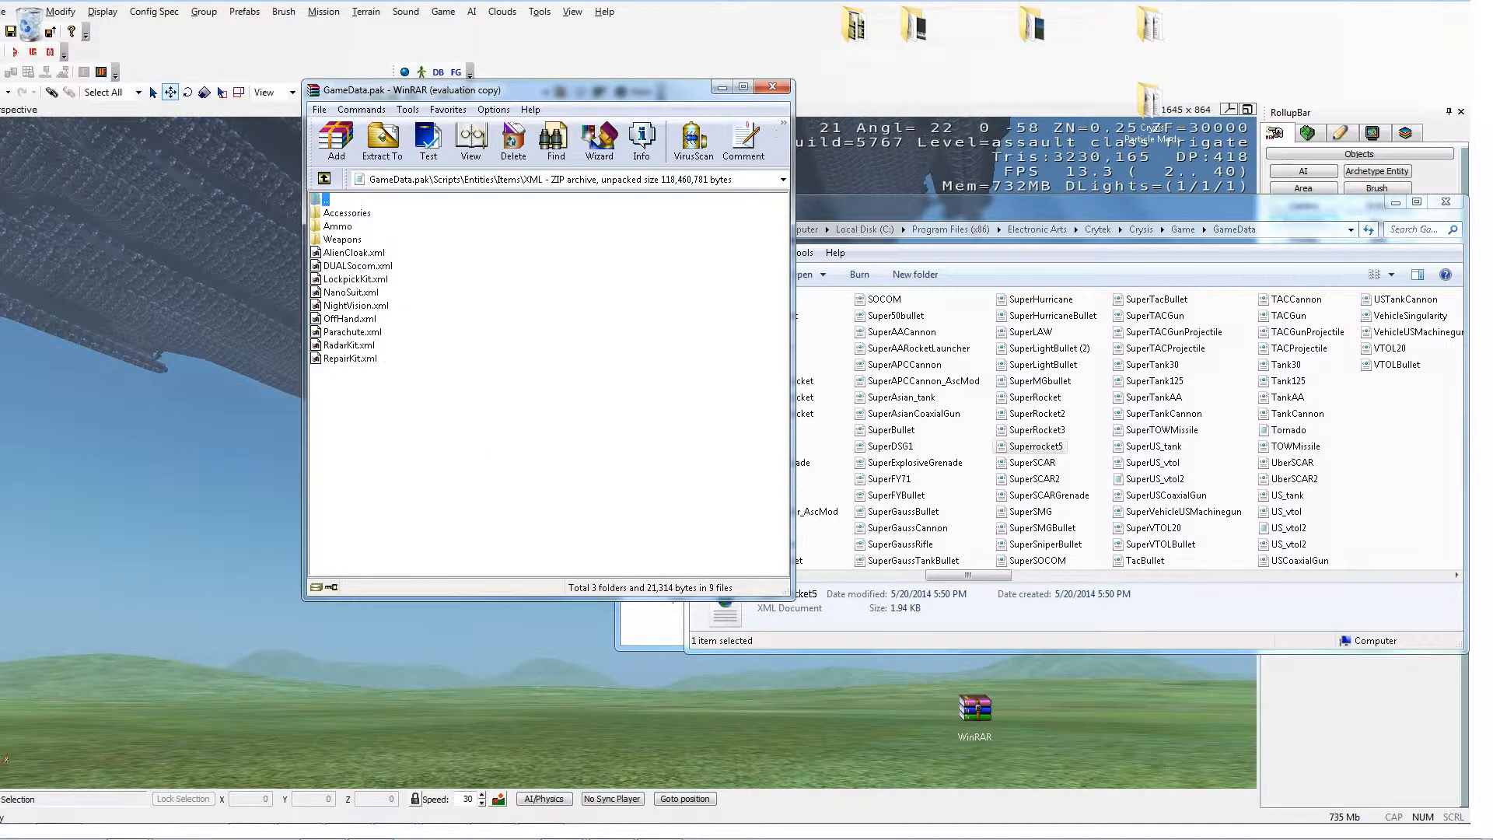
key("Down")
key("Down")
key("Down")
key("Return")
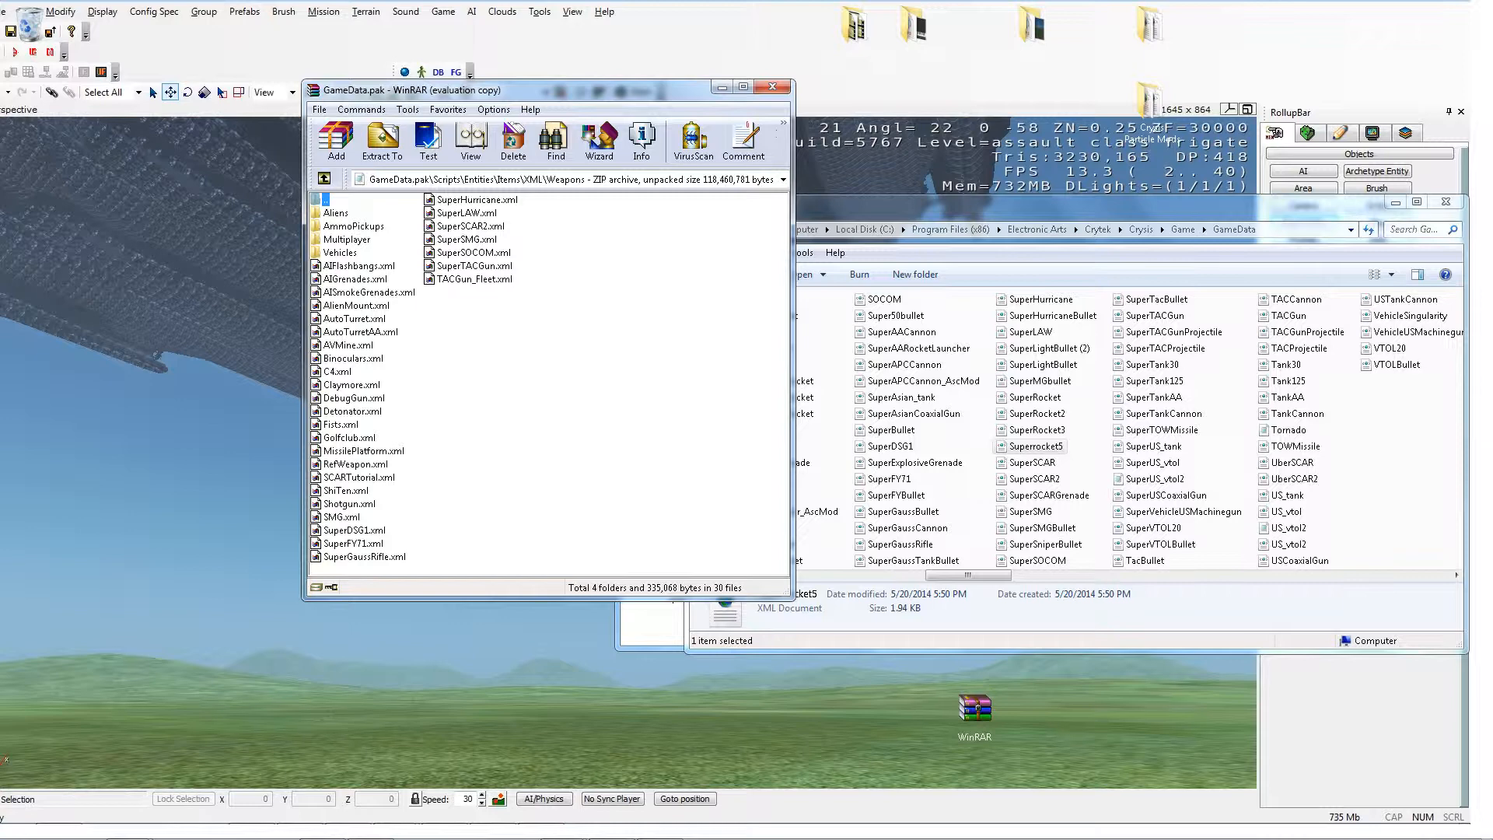
right_click(447, 213)
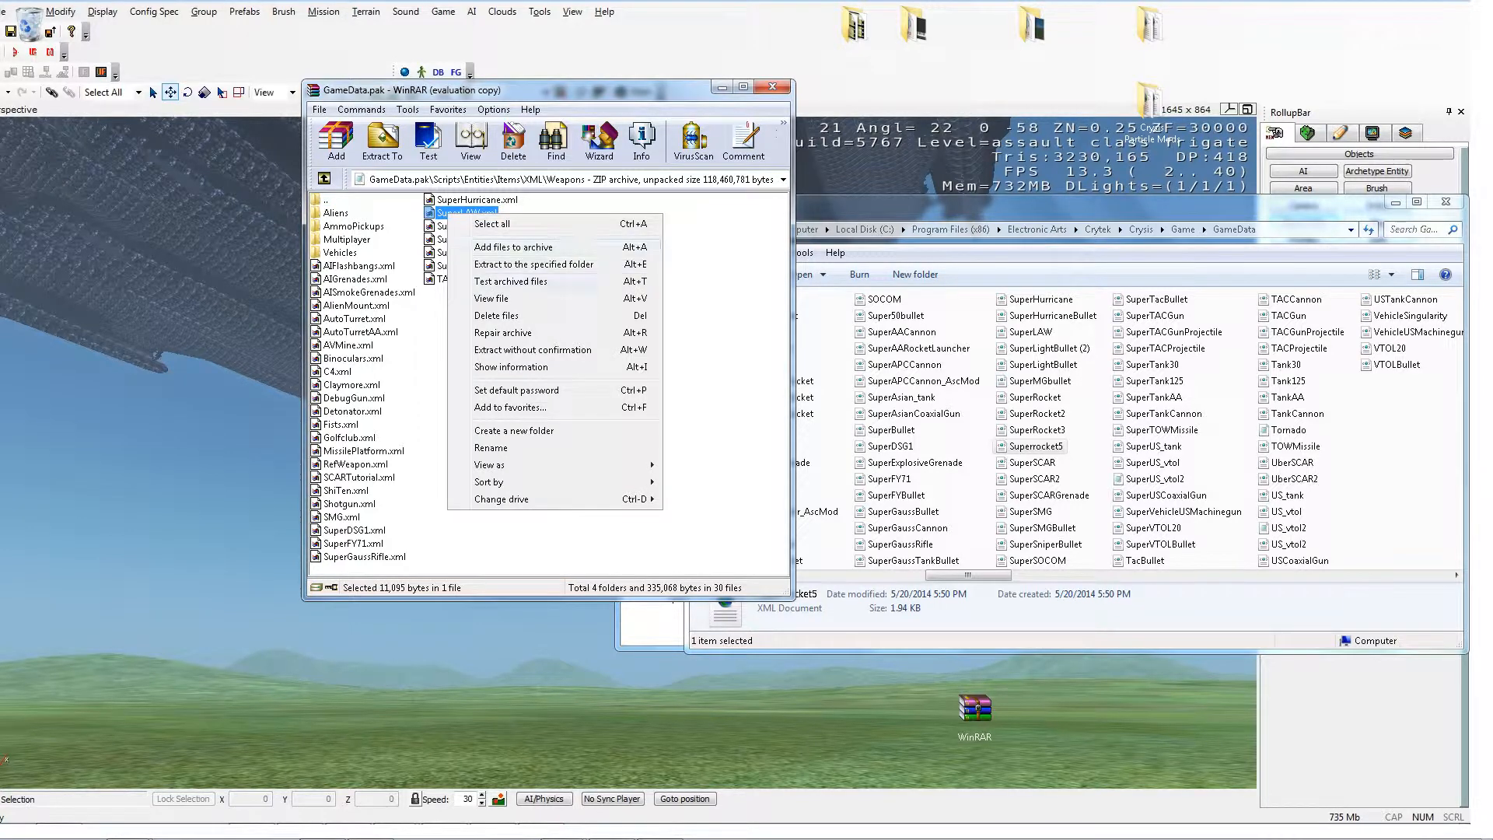
left_click(497, 297)
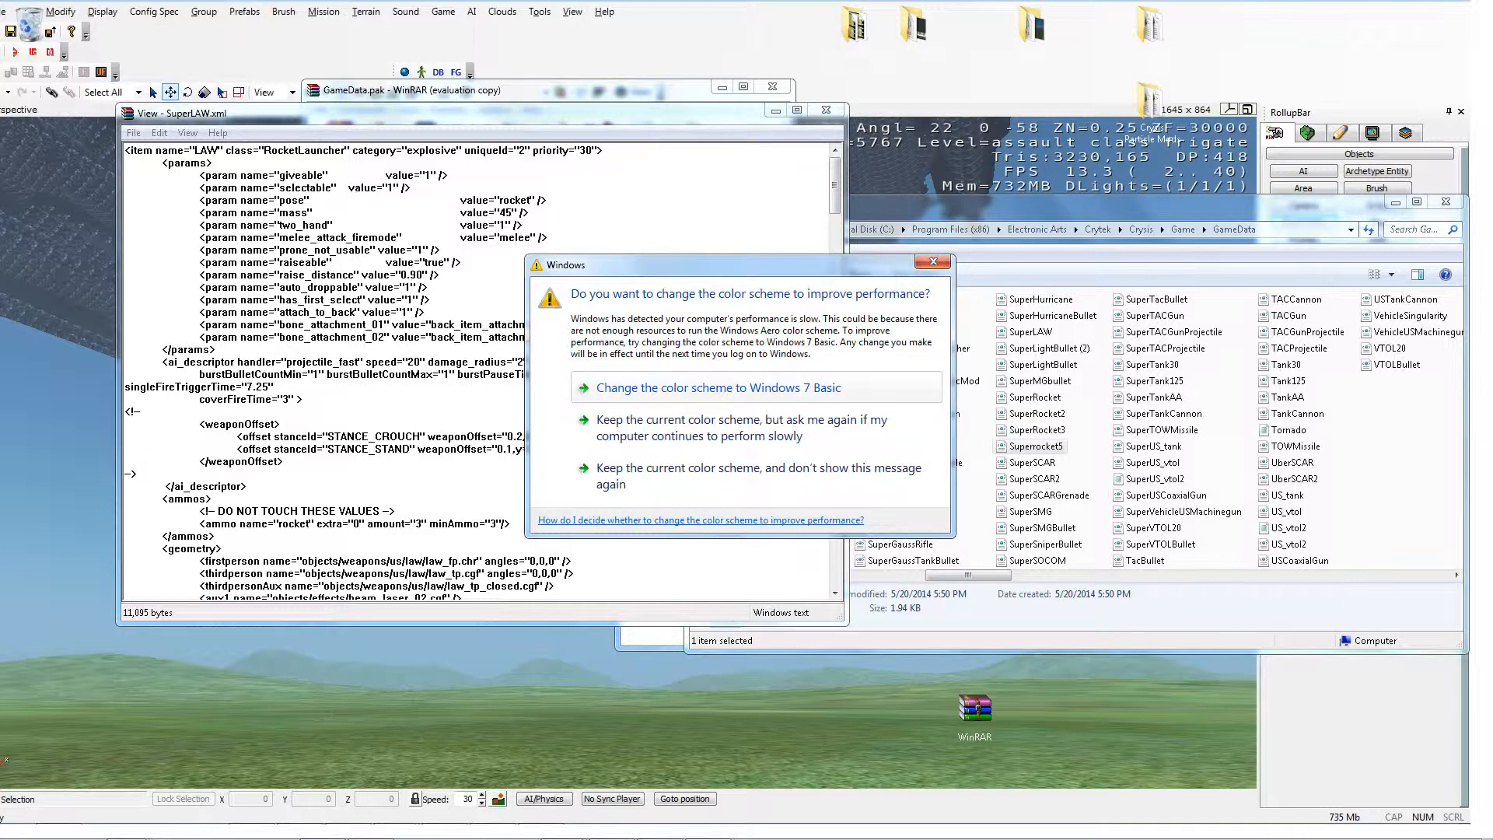
left_click(758, 476)
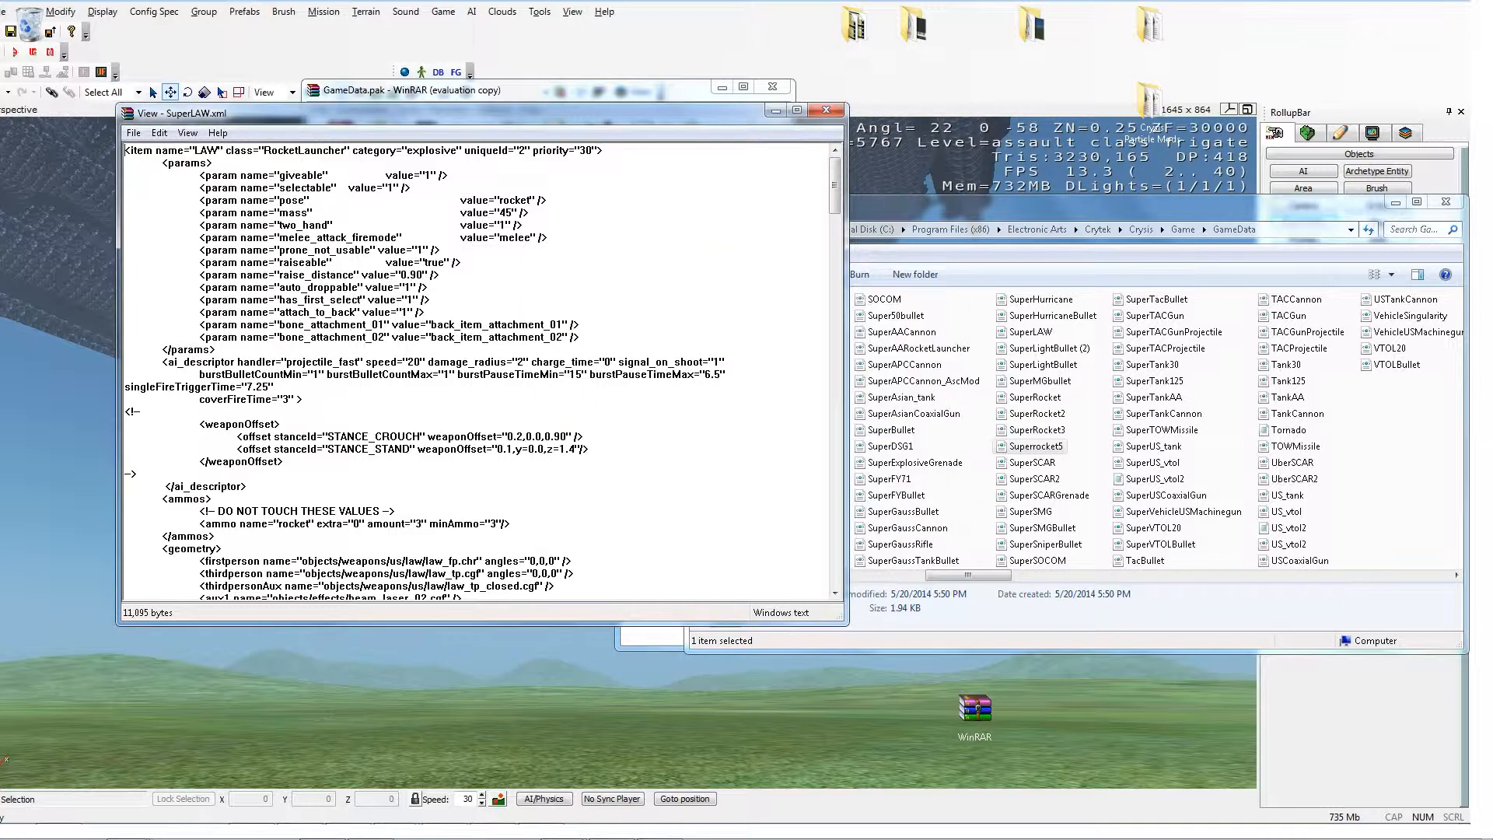
Step: Scroll through SuperLAW.xml in the archive viewer to read its parameters and fire modes
scroll(482, 372, "down", 6)
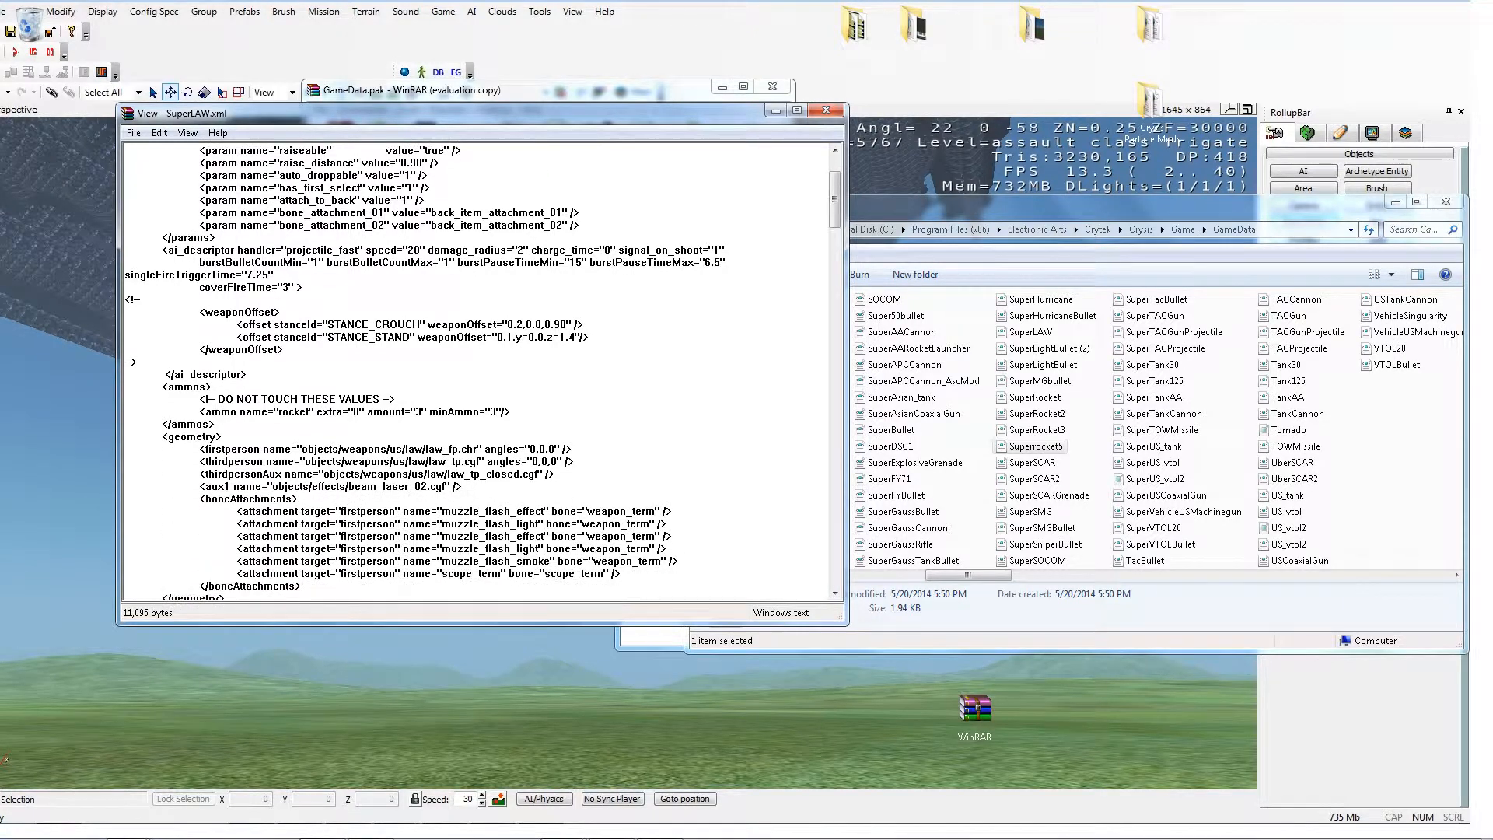
scroll(482, 372, "down", 1)
scroll(482, 372, "up", 7)
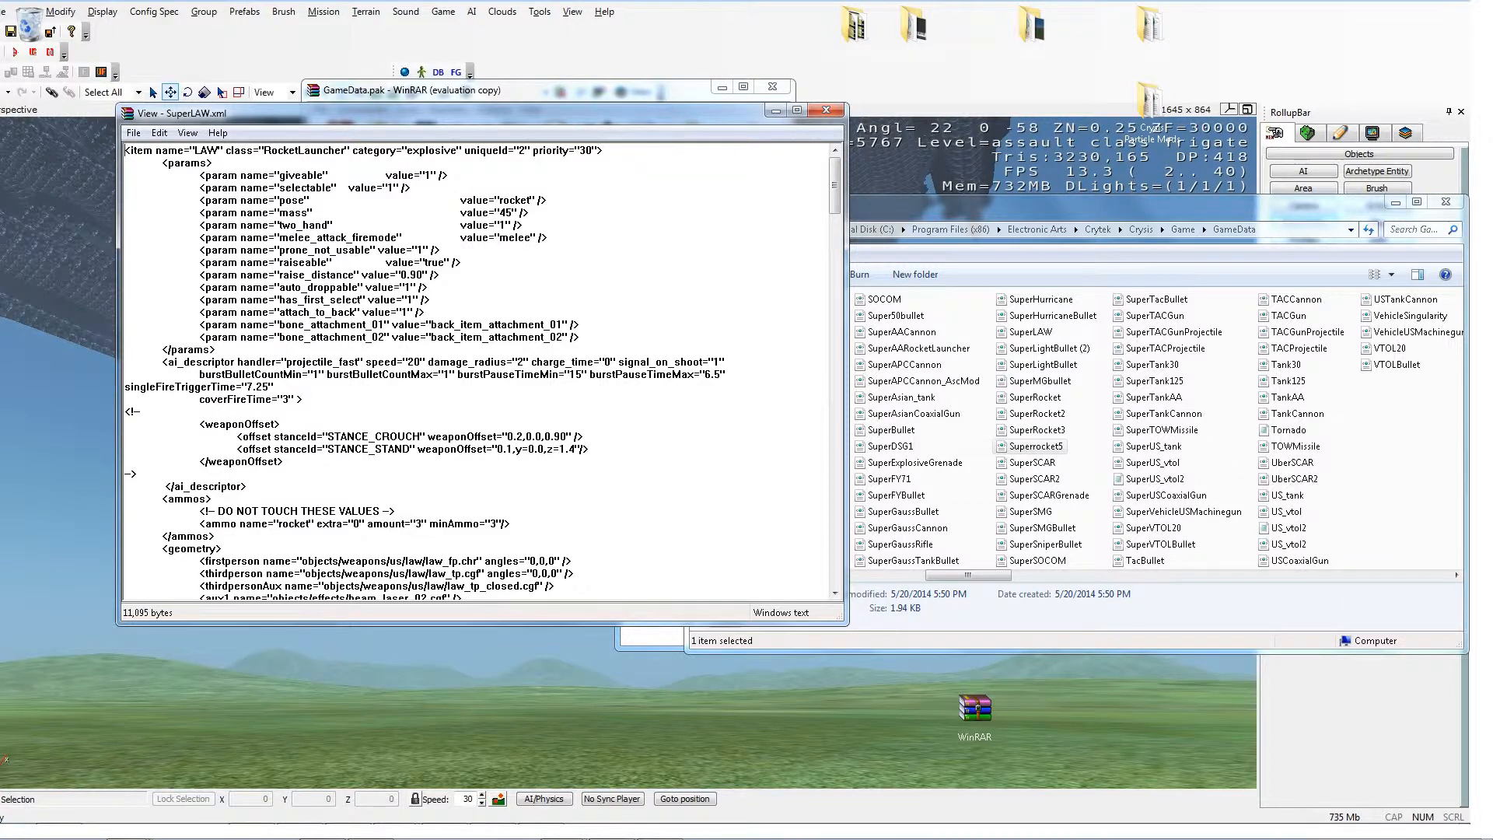
scroll(482, 372, "down", 20)
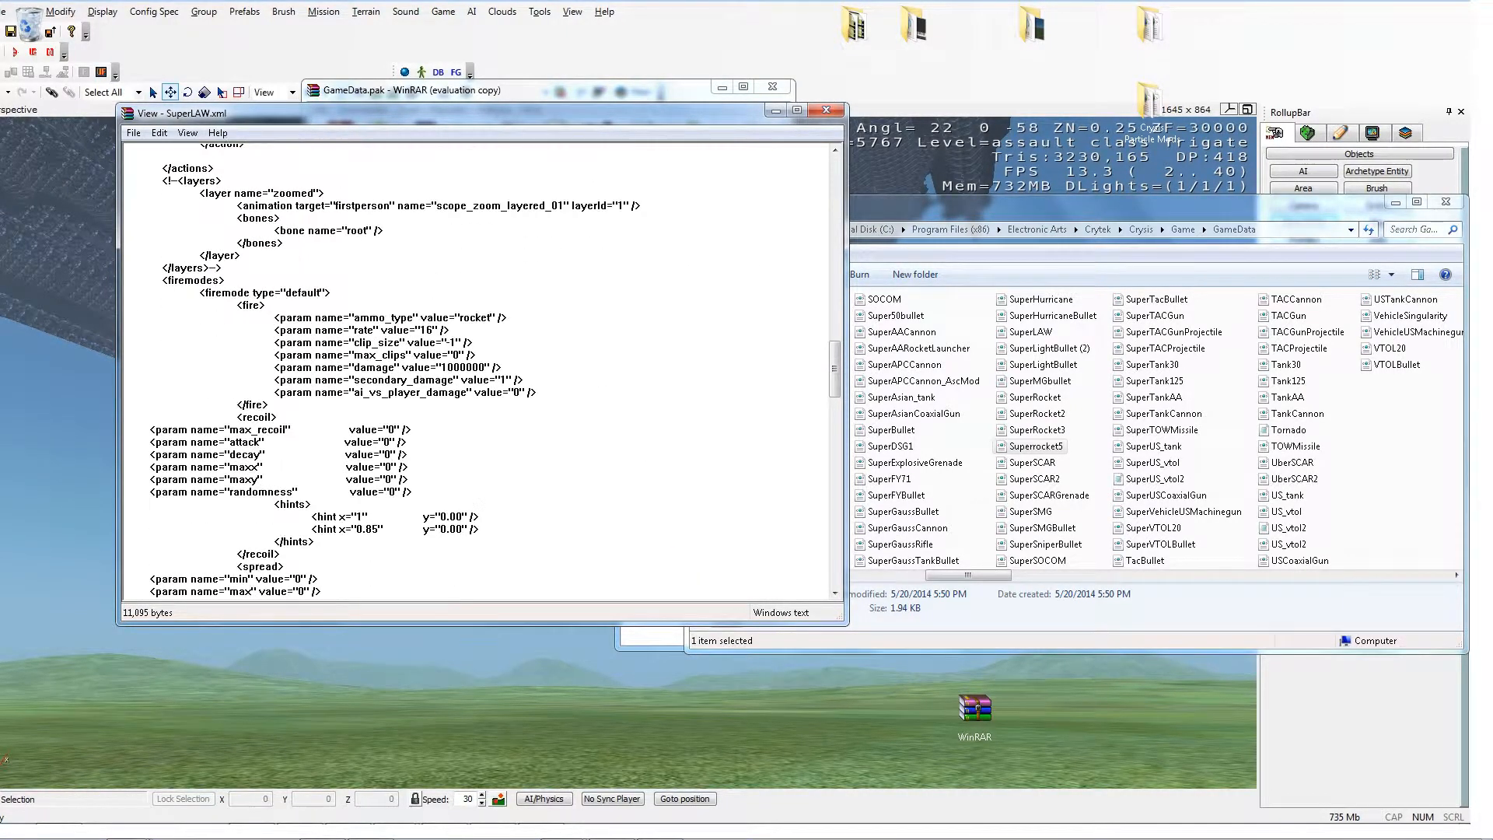
scroll(483, 372, "up", 1)
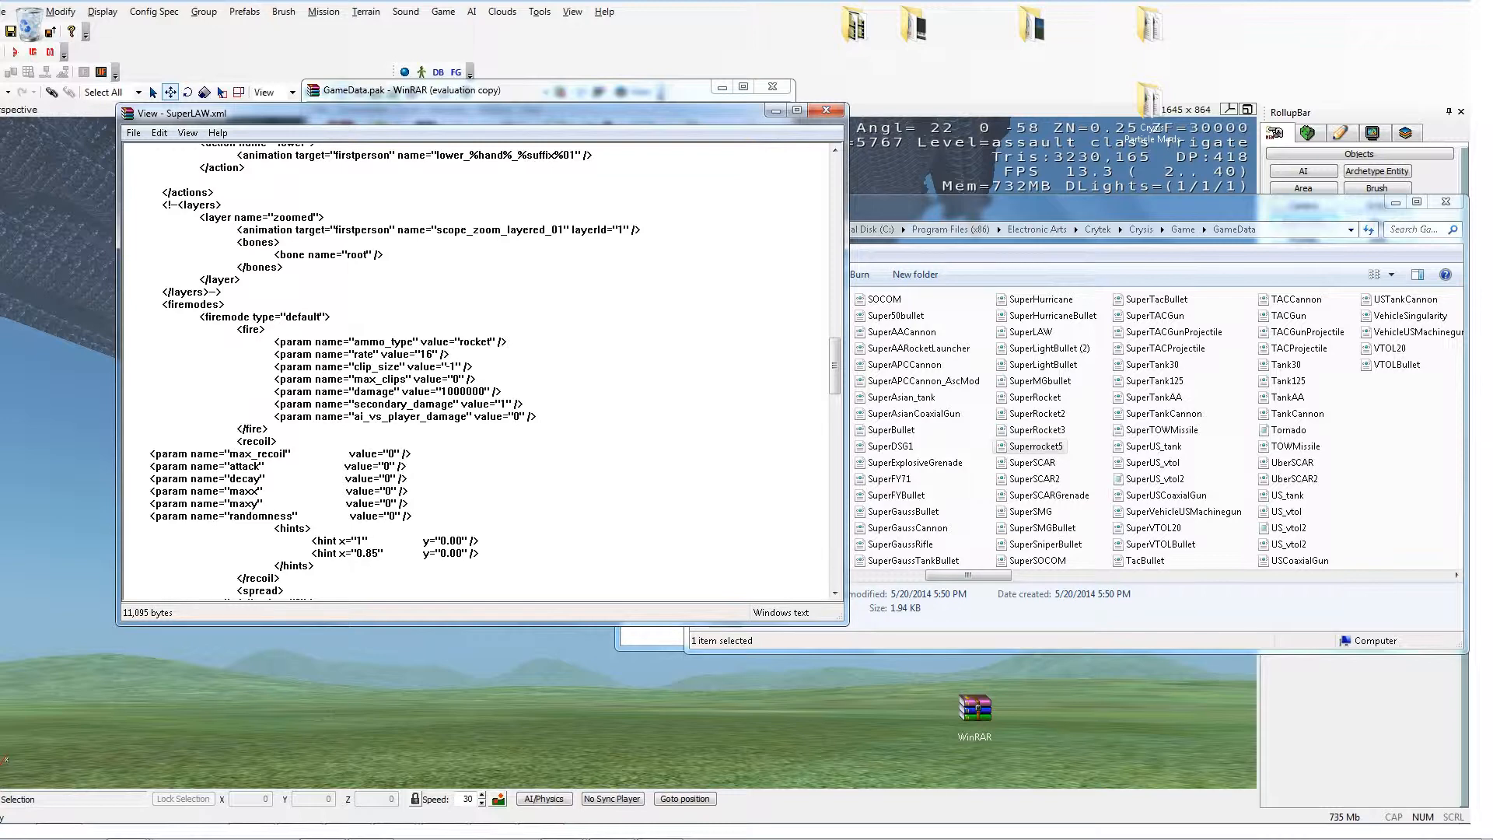
Step: Bring the Superrocket5 Notepad window forward and close it
left_click(1035, 446)
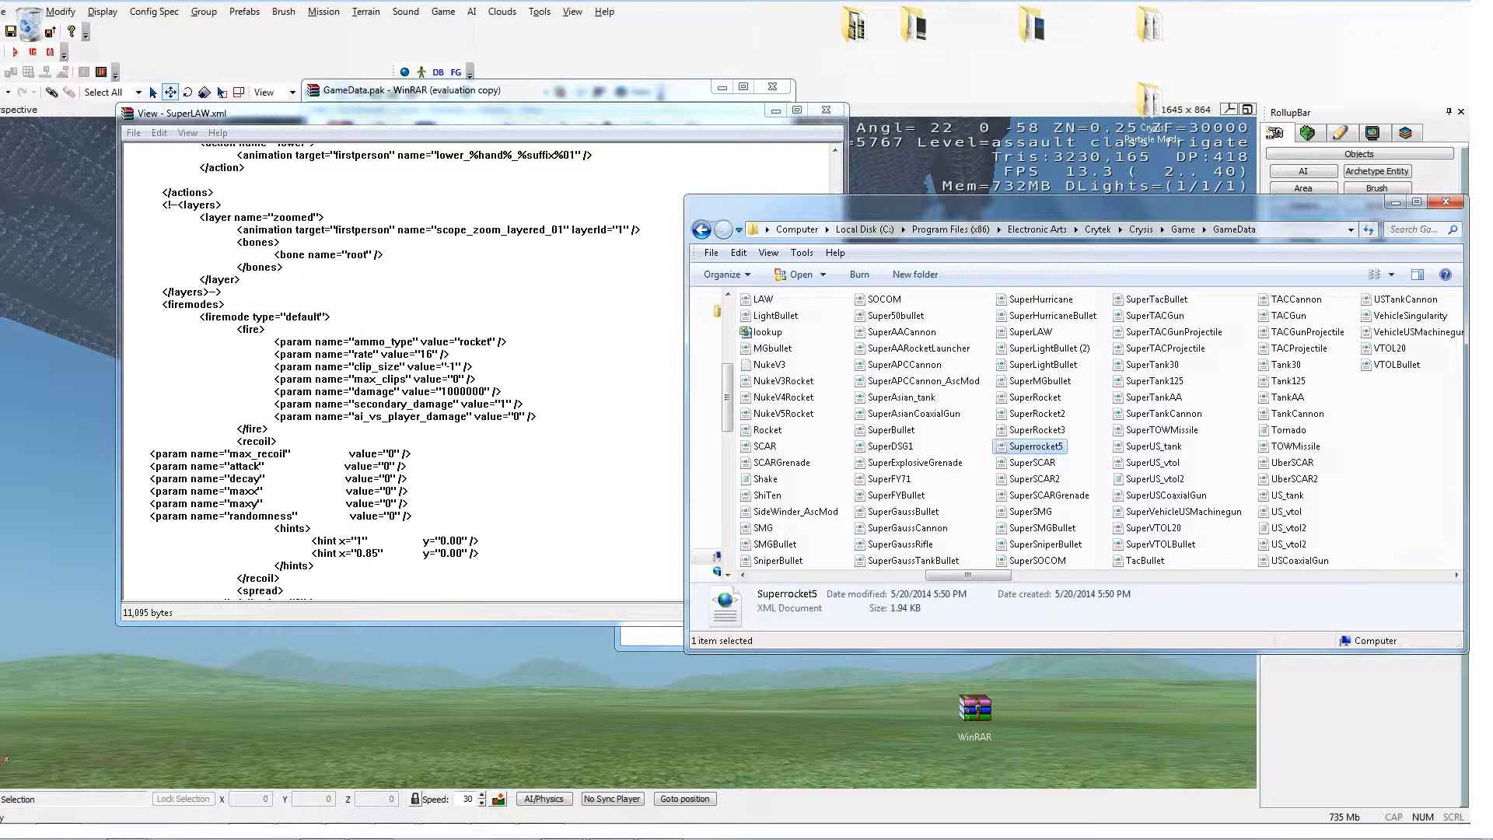
key("alt+Tab")
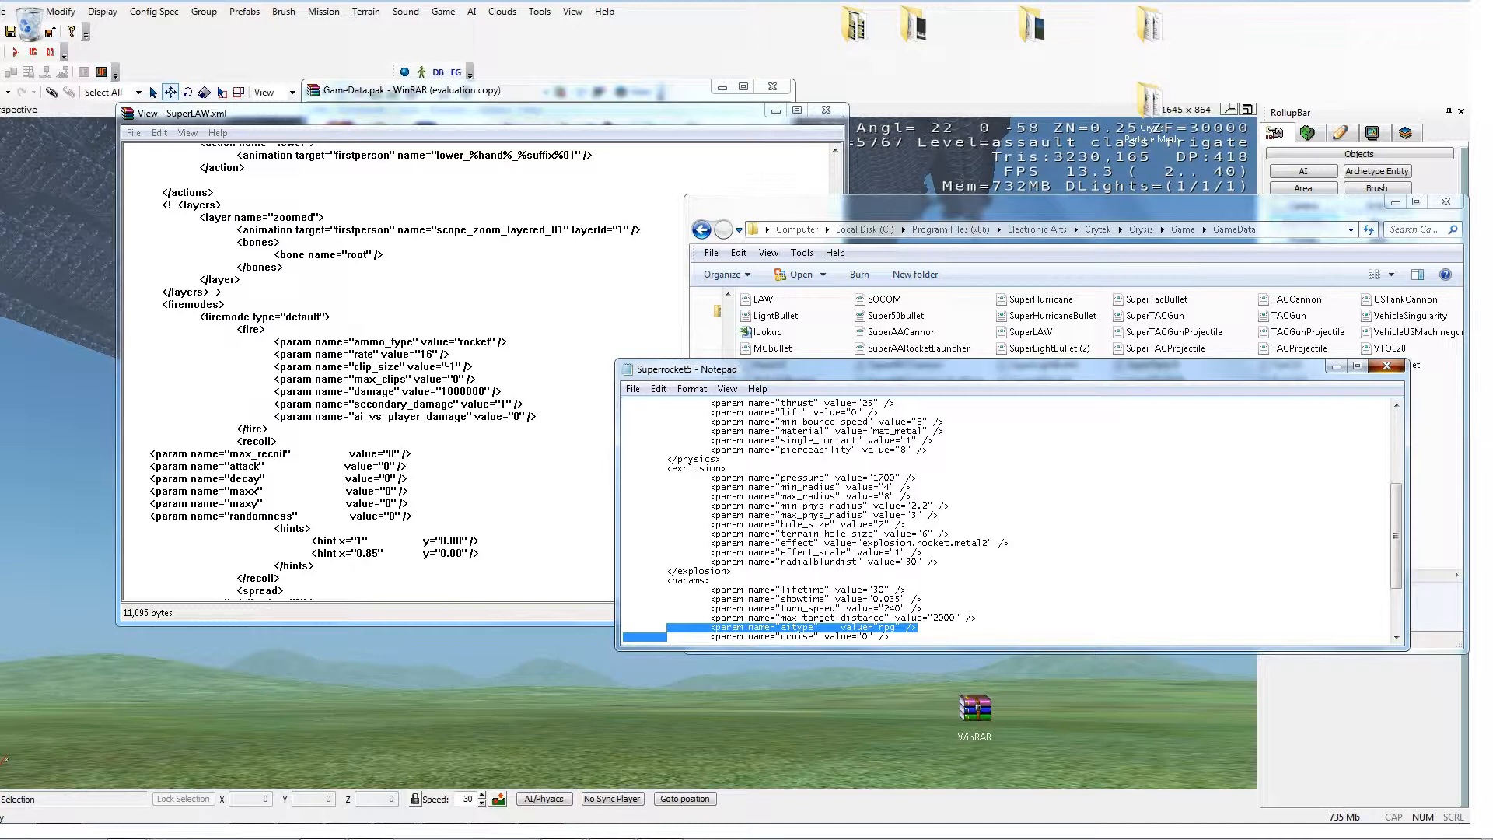
left_click(1387, 366)
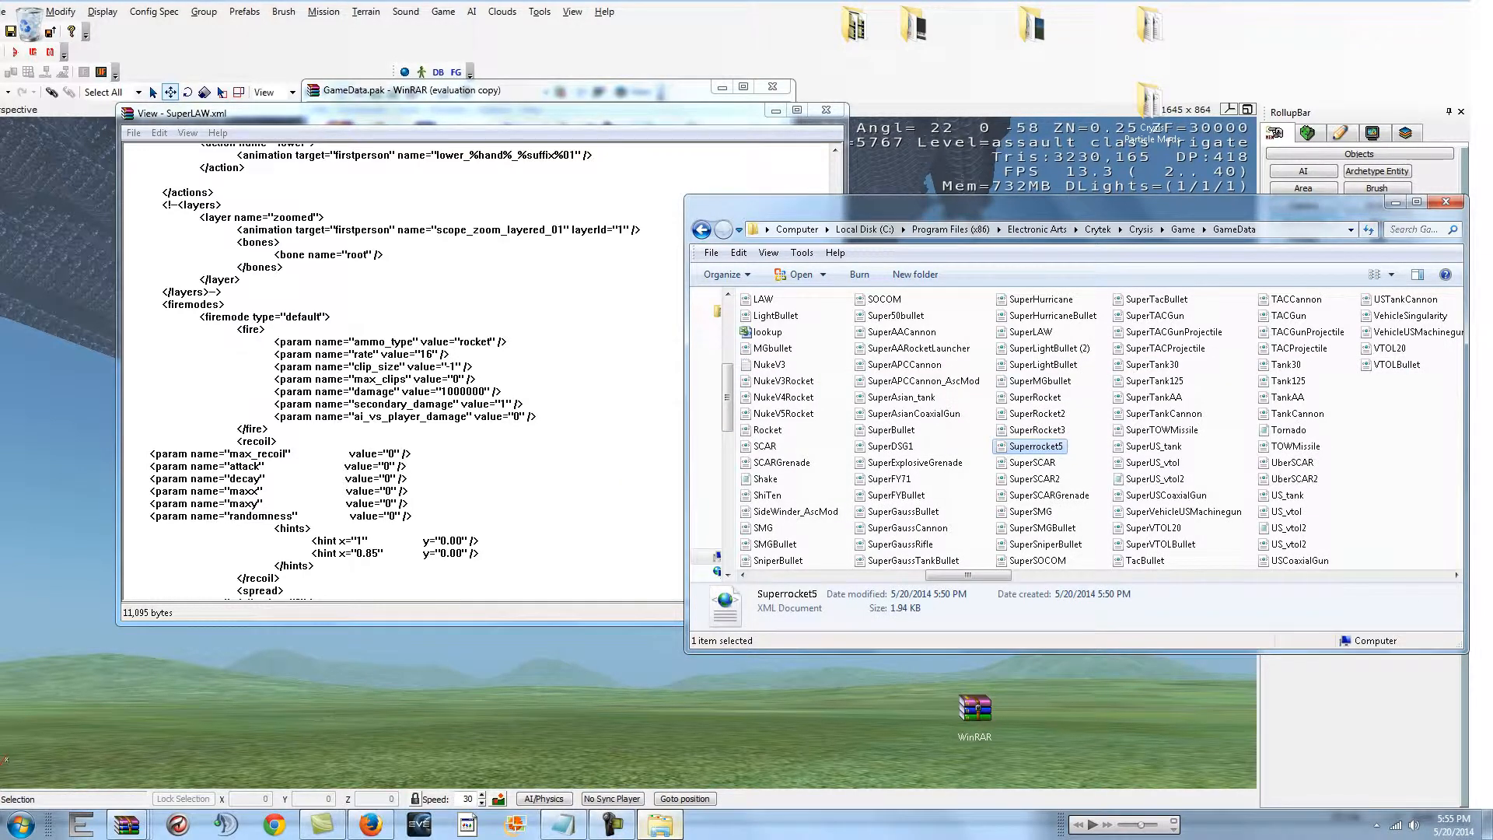
Step: Open the desktop Crysis Particle Mods NukeV5 folder and select SuperRocket4.xml
left_click(661, 825)
left_click(660, 824)
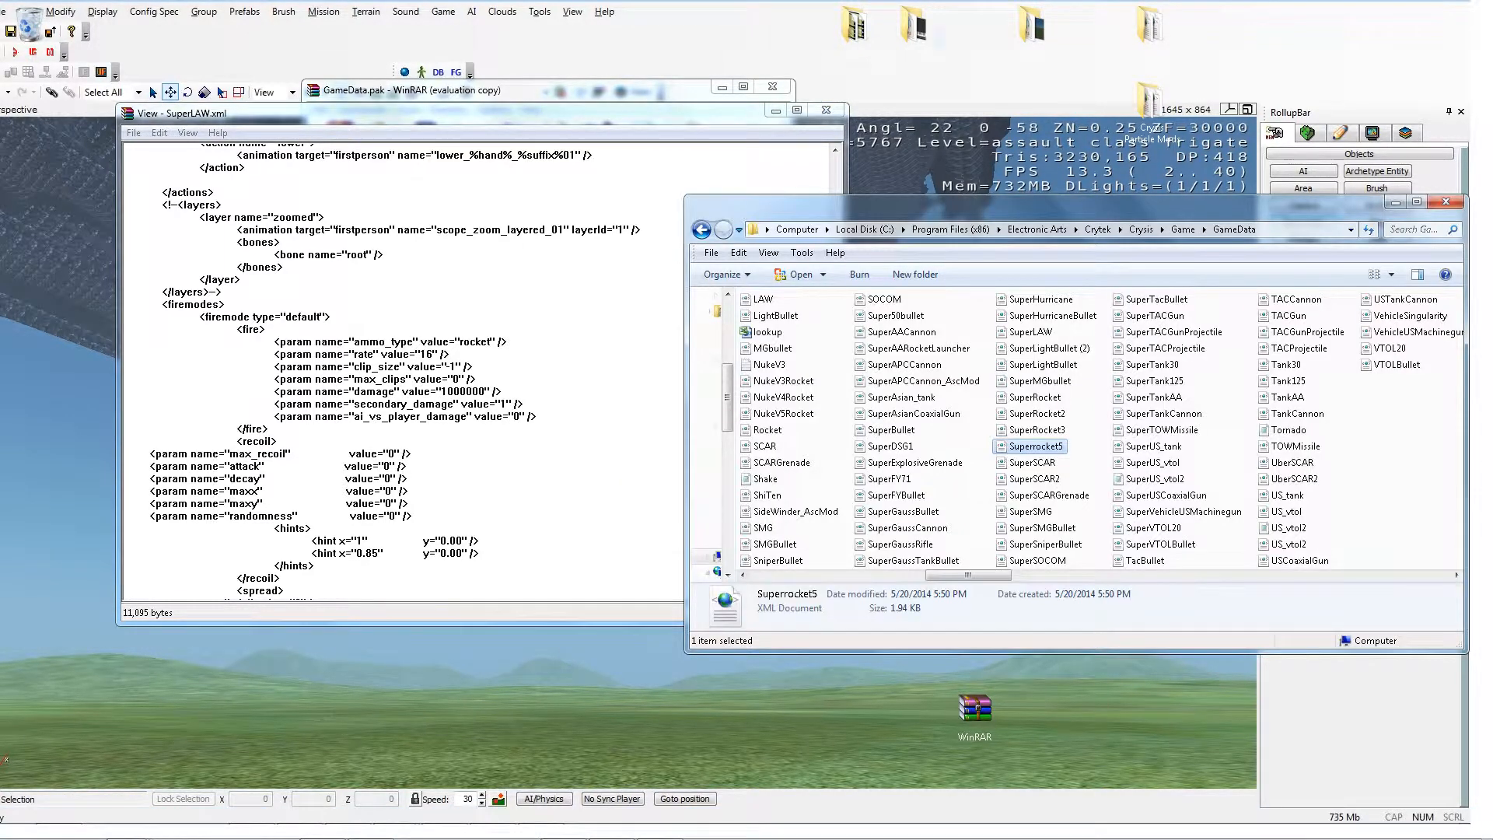
left_click(916, 29)
left_click(1152, 113)
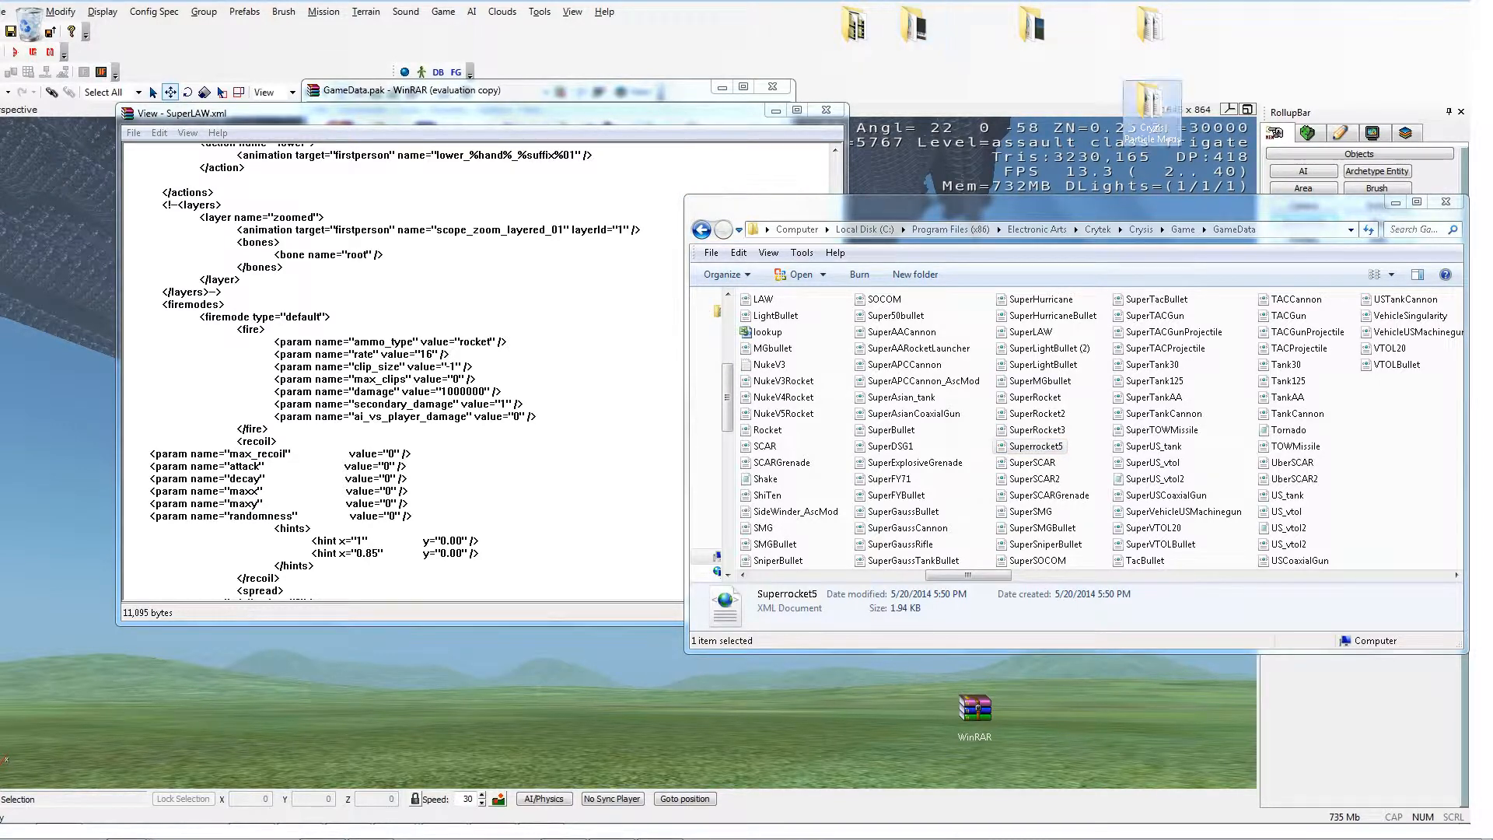
double_click(1152, 112)
double_click(801, 387)
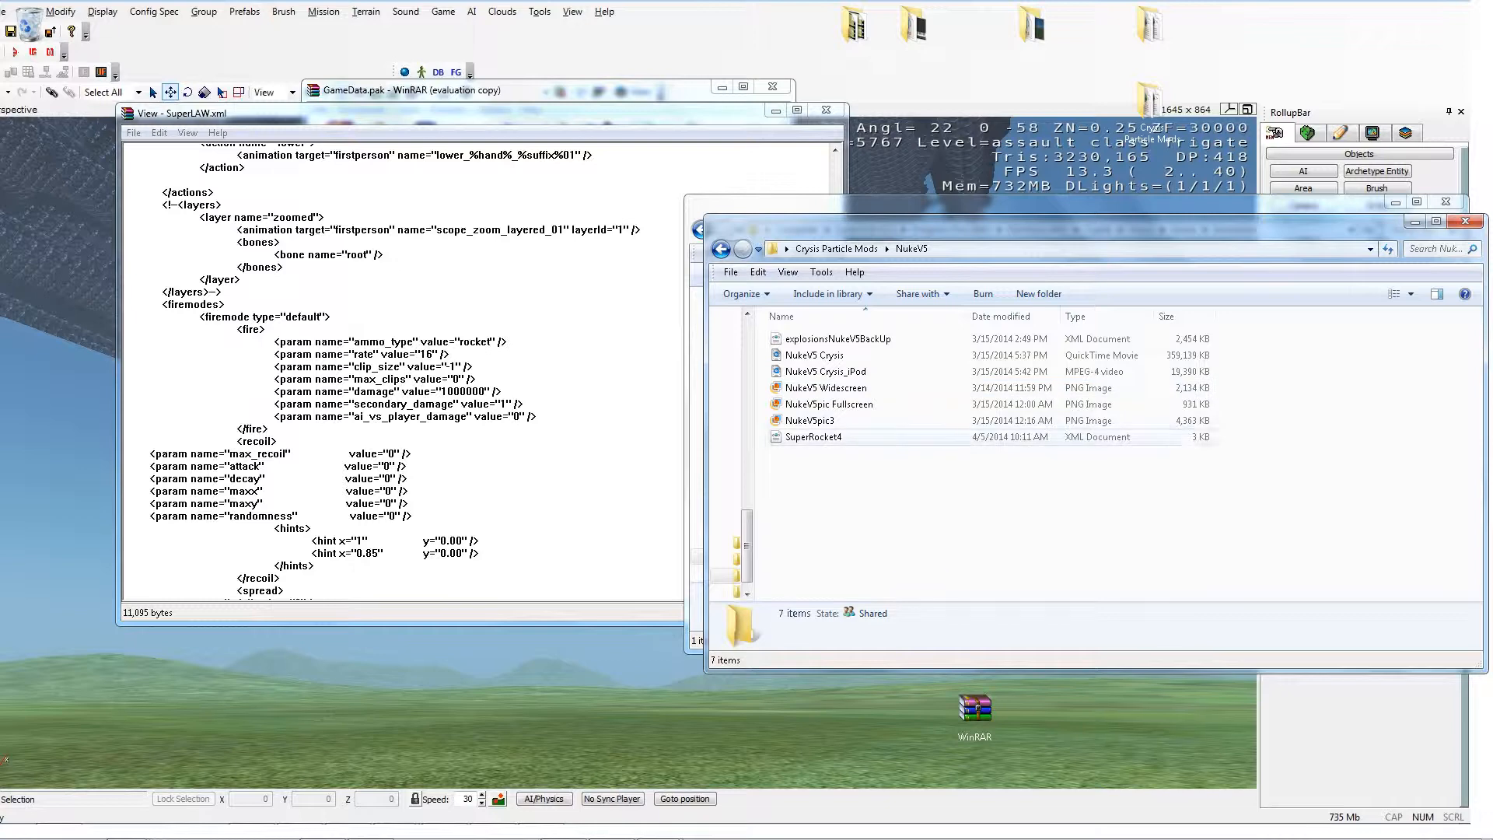
left_click(813, 437)
key("Escape")
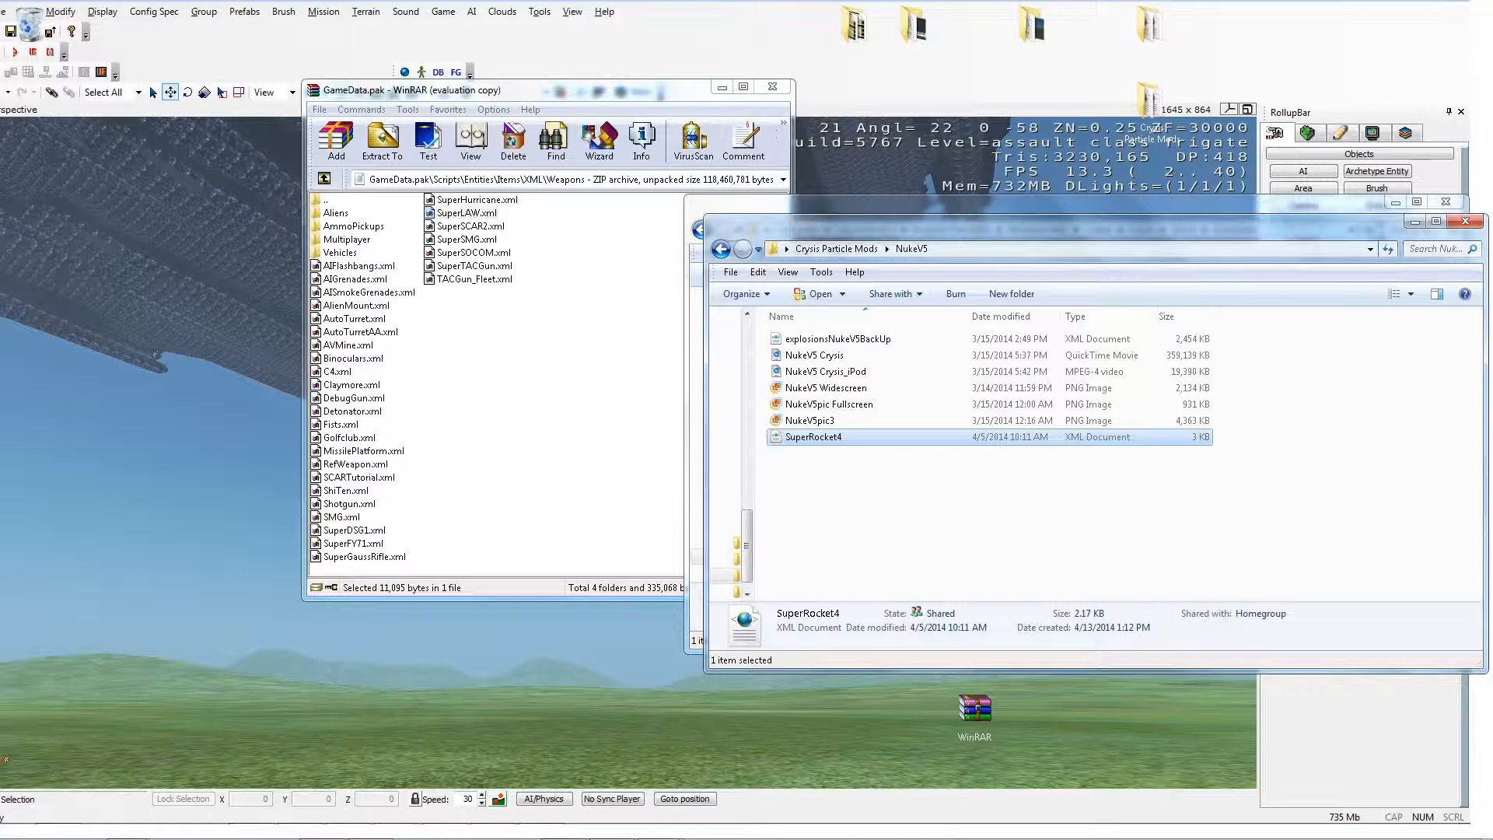
Step: Go to the archive's XML Ammo folder and delete Superrocket5.xml from GameData.pak
left_click(324, 178)
left_click(338, 226)
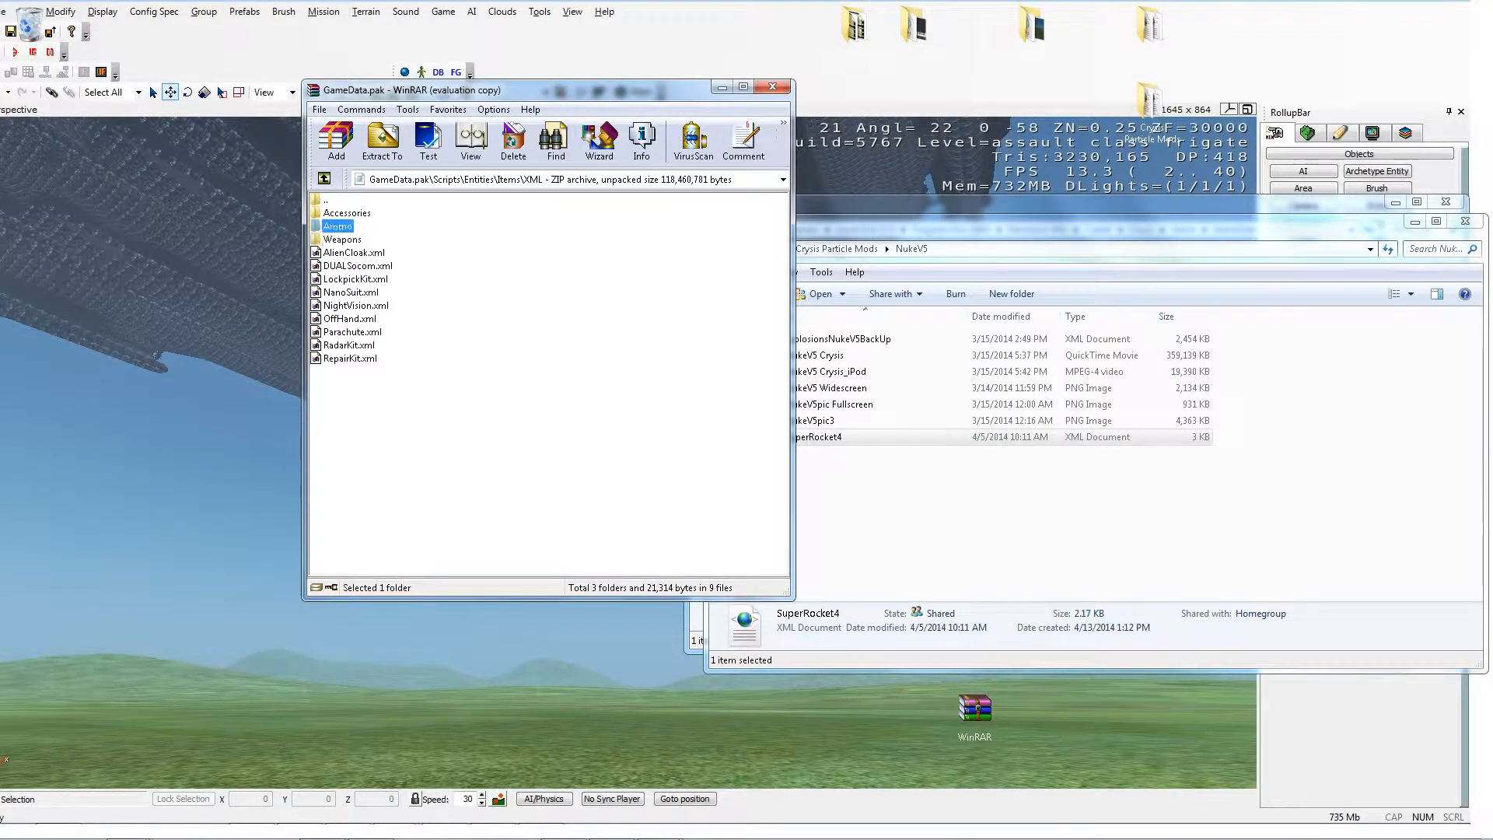
key("Return")
left_click(337, 226)
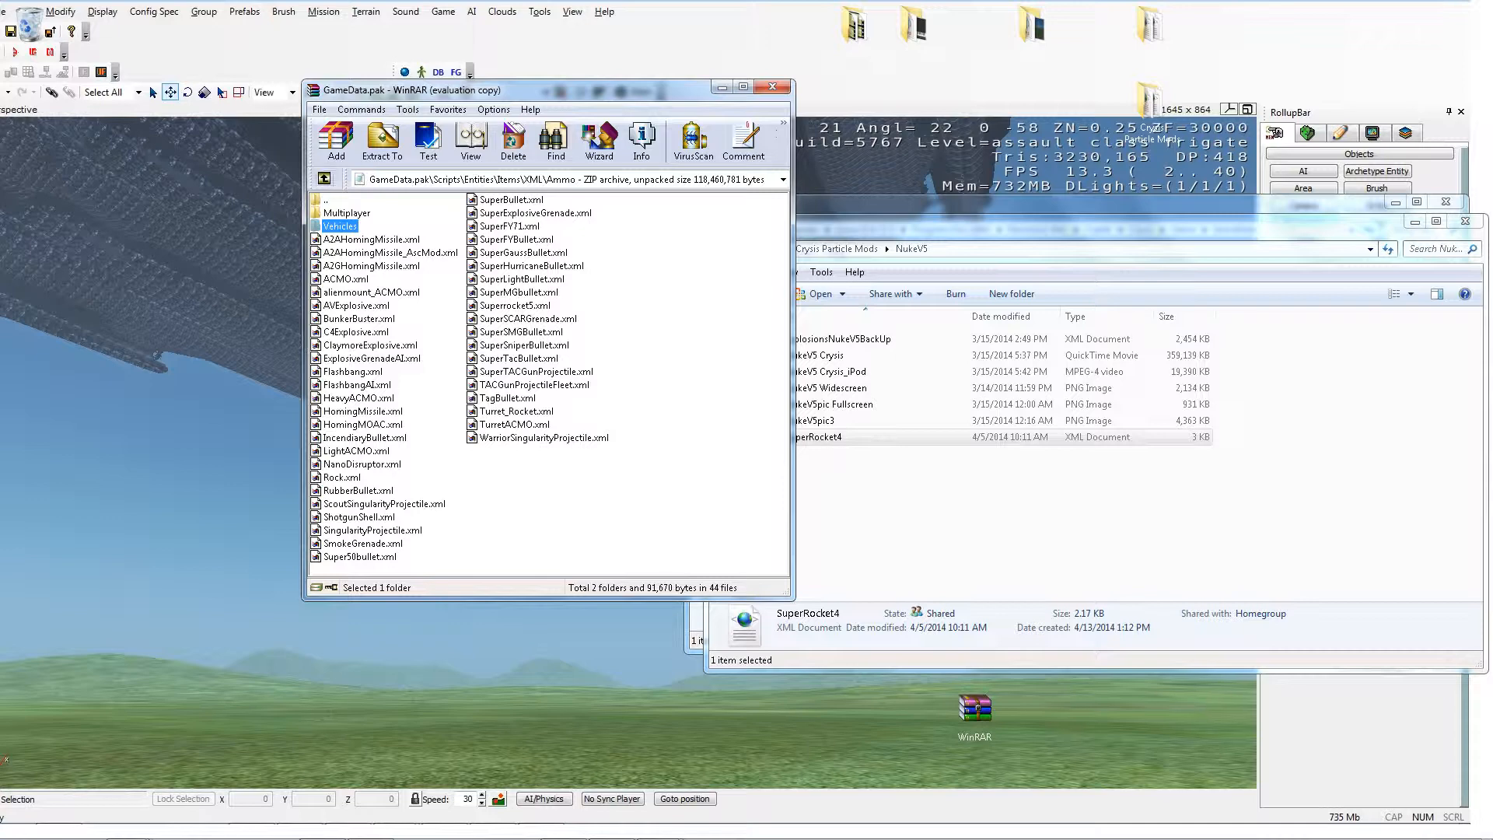
key("Return")
key("BackSpace")
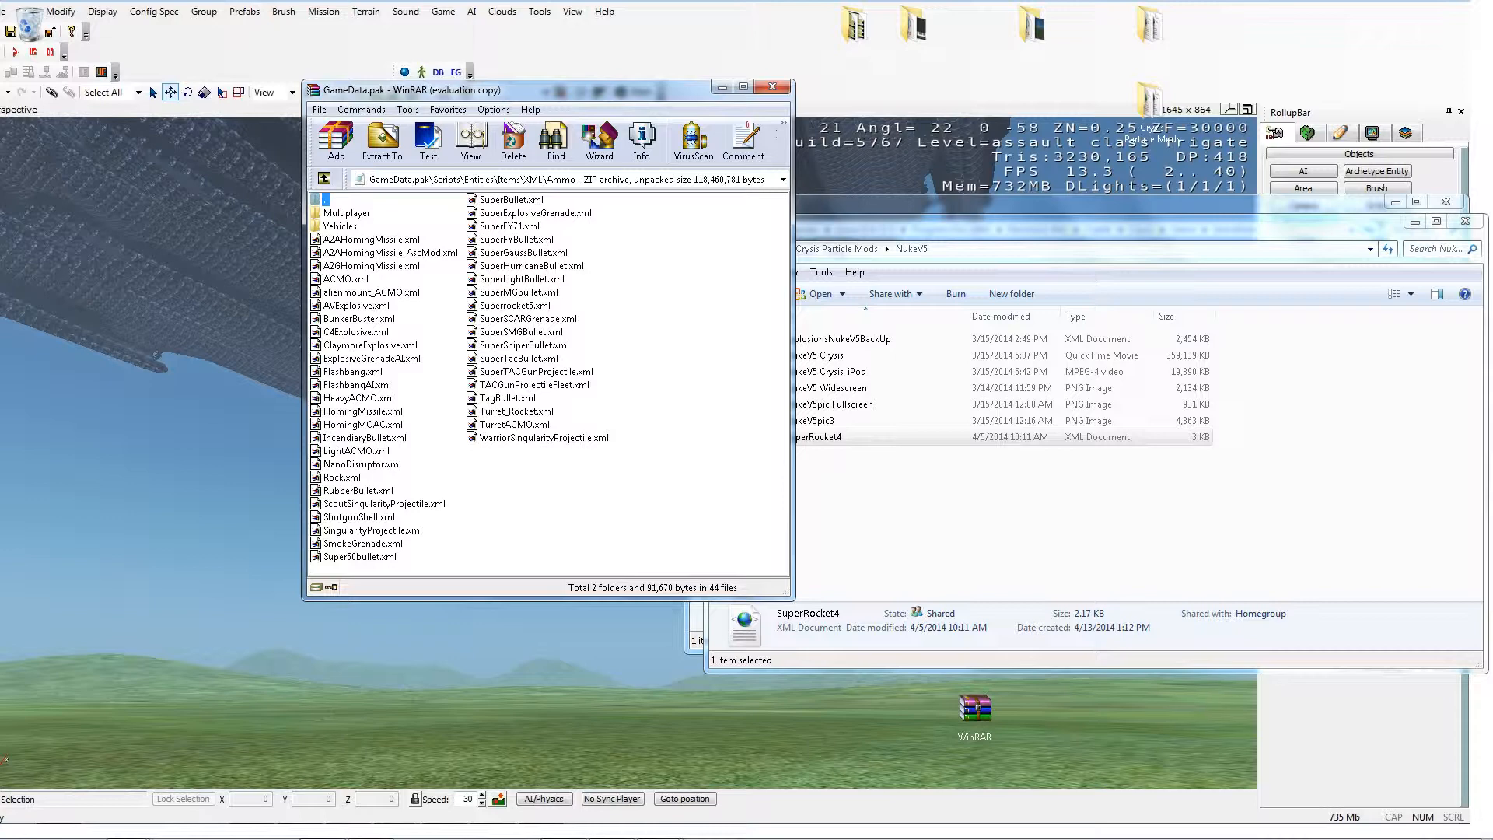
left_click(514, 306)
key("Delete")
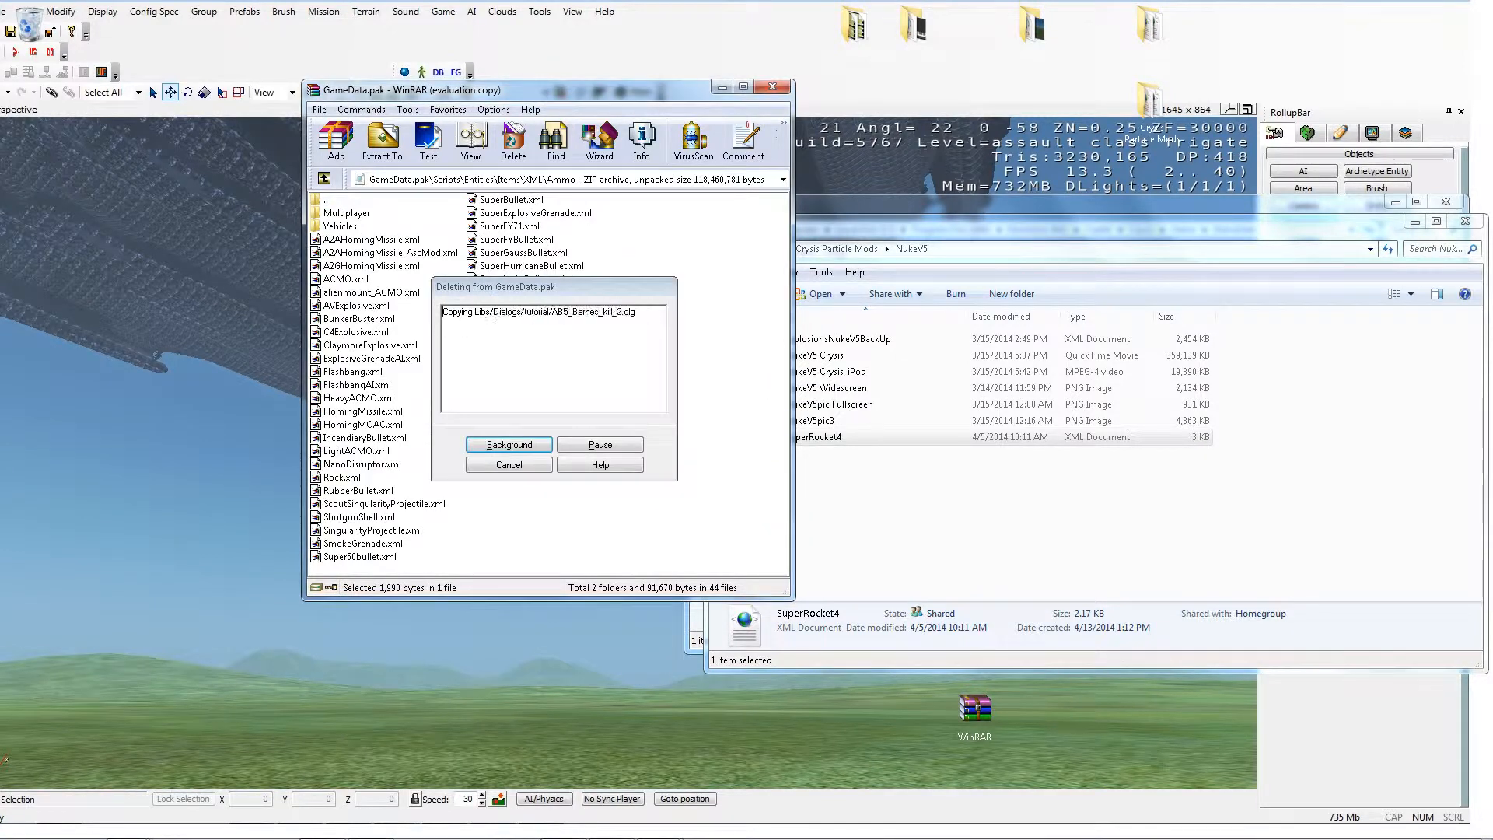
Step: Add SuperRocket4.xml from the NukeV5 folder into the archive's Ammo folder, then view it and close the viewer
left_click_drag(822, 437, 669, 432)
left_click(547, 474)
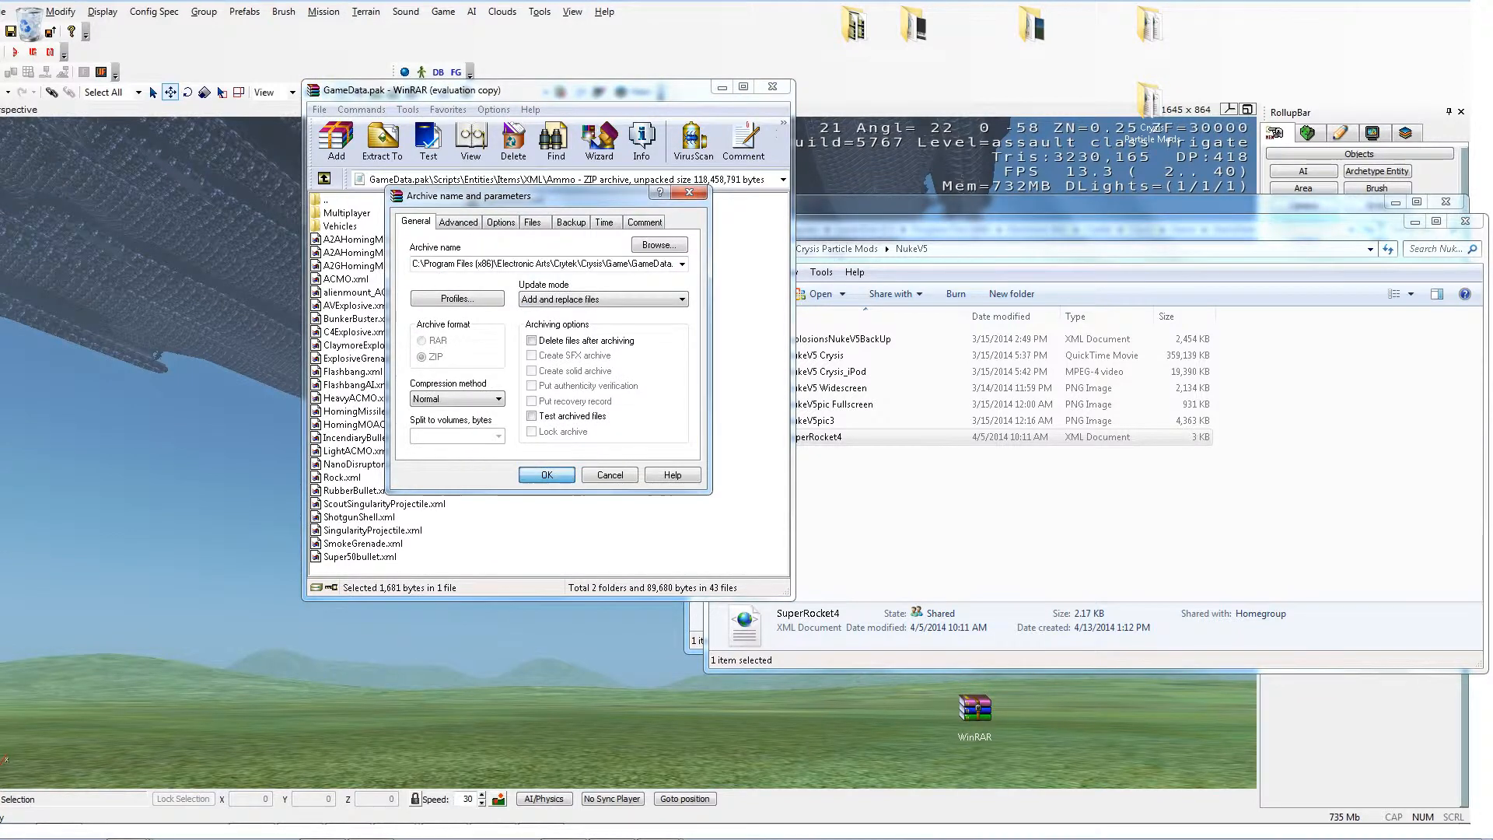
right_click(517, 306)
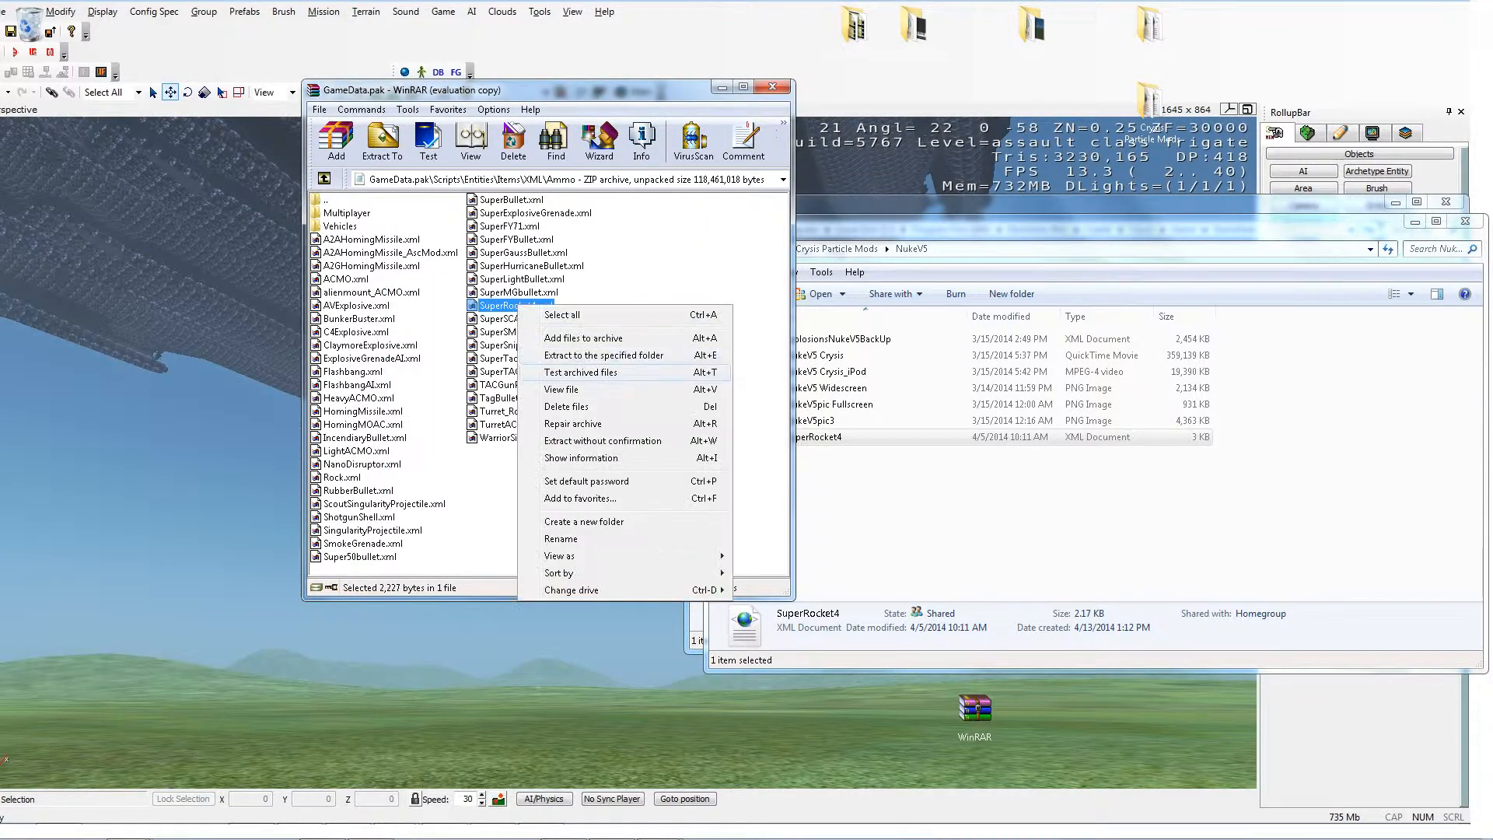
left_click(574, 390)
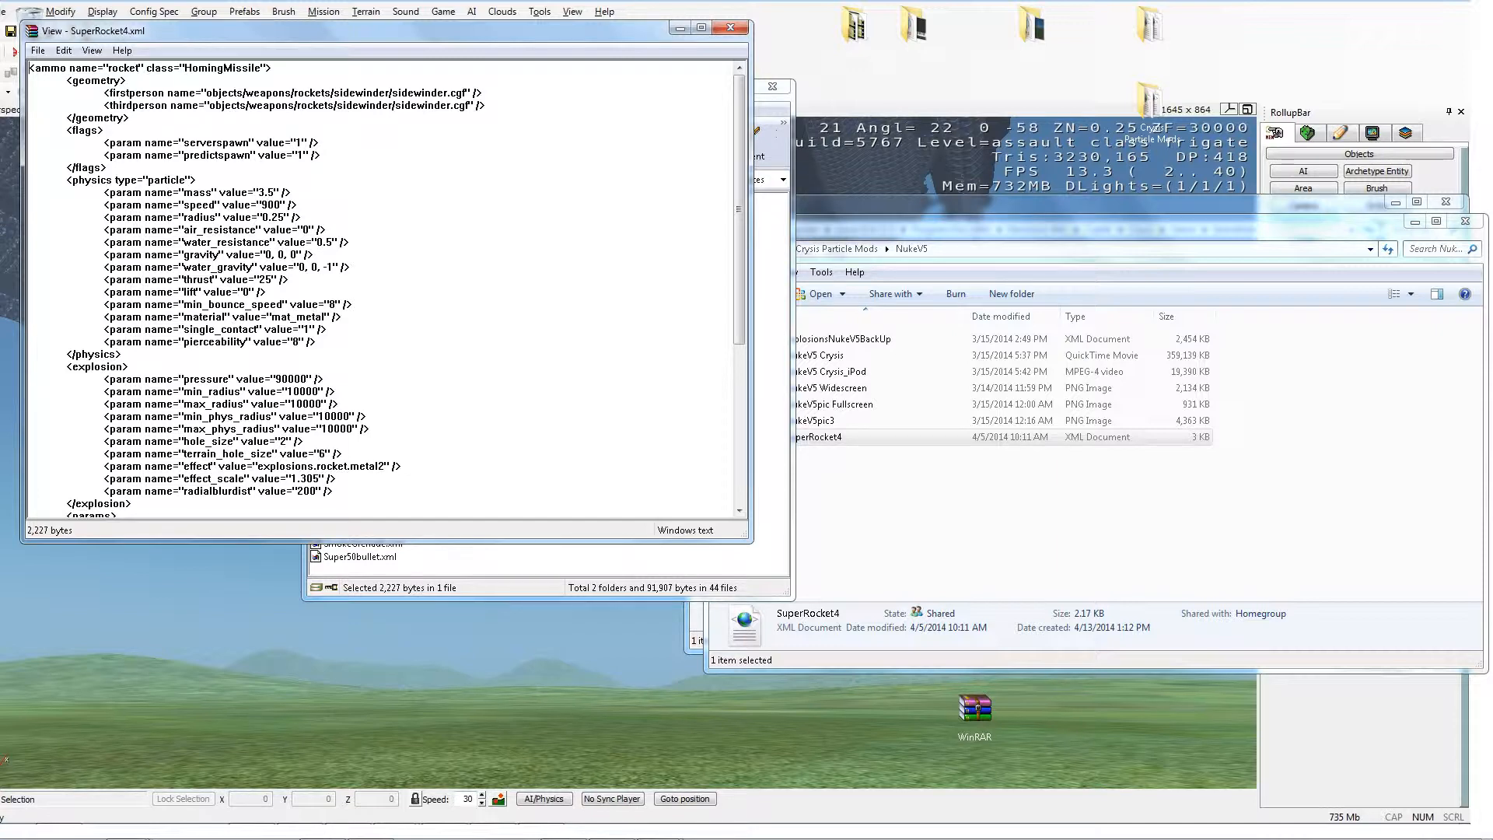
left_click(731, 27)
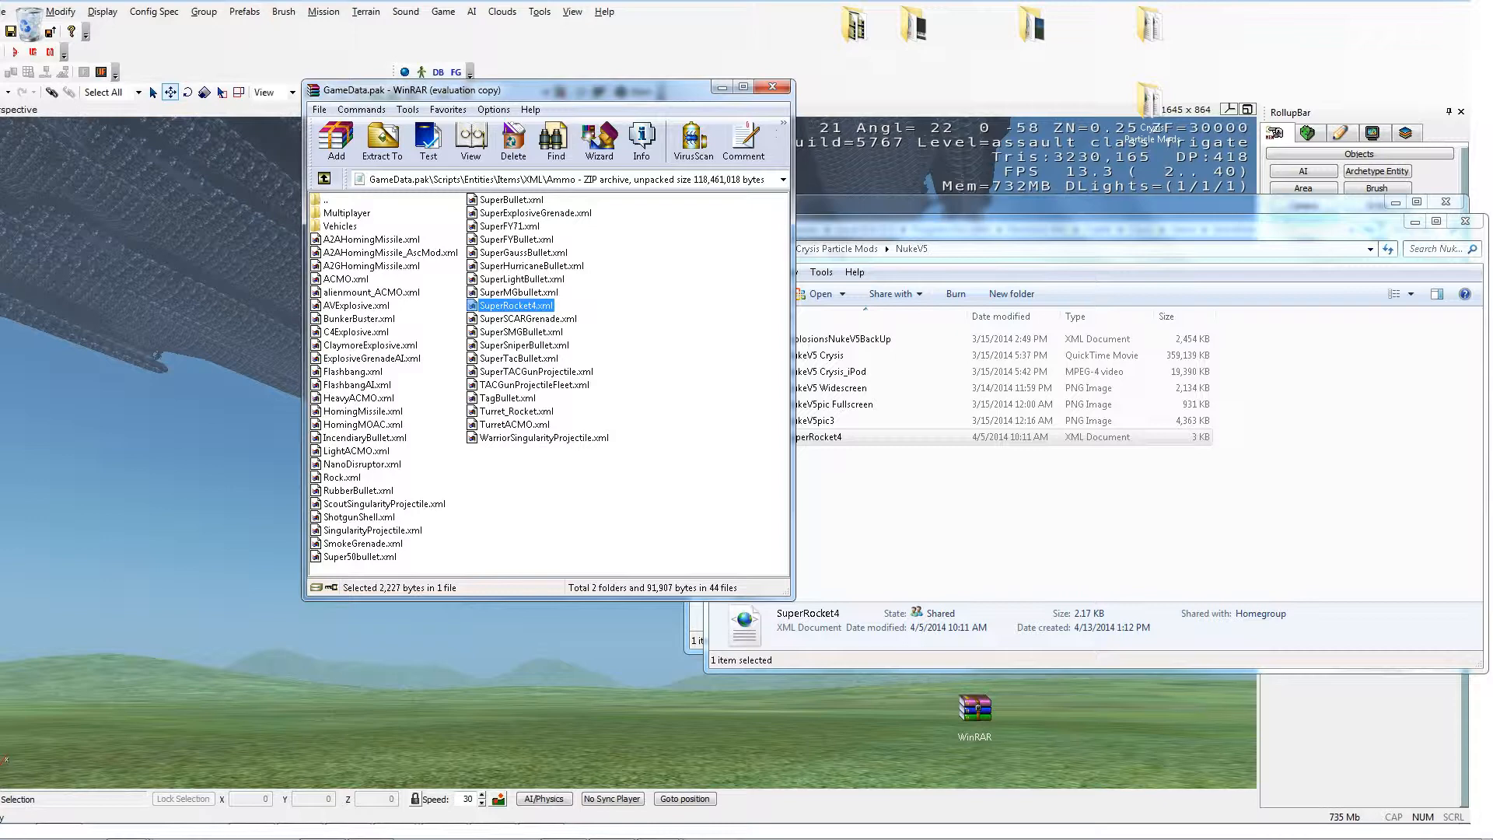
Step: Browse the game's Libs\Particles folder in Explorer and return to the GameData folder
mouse_move(613, 837)
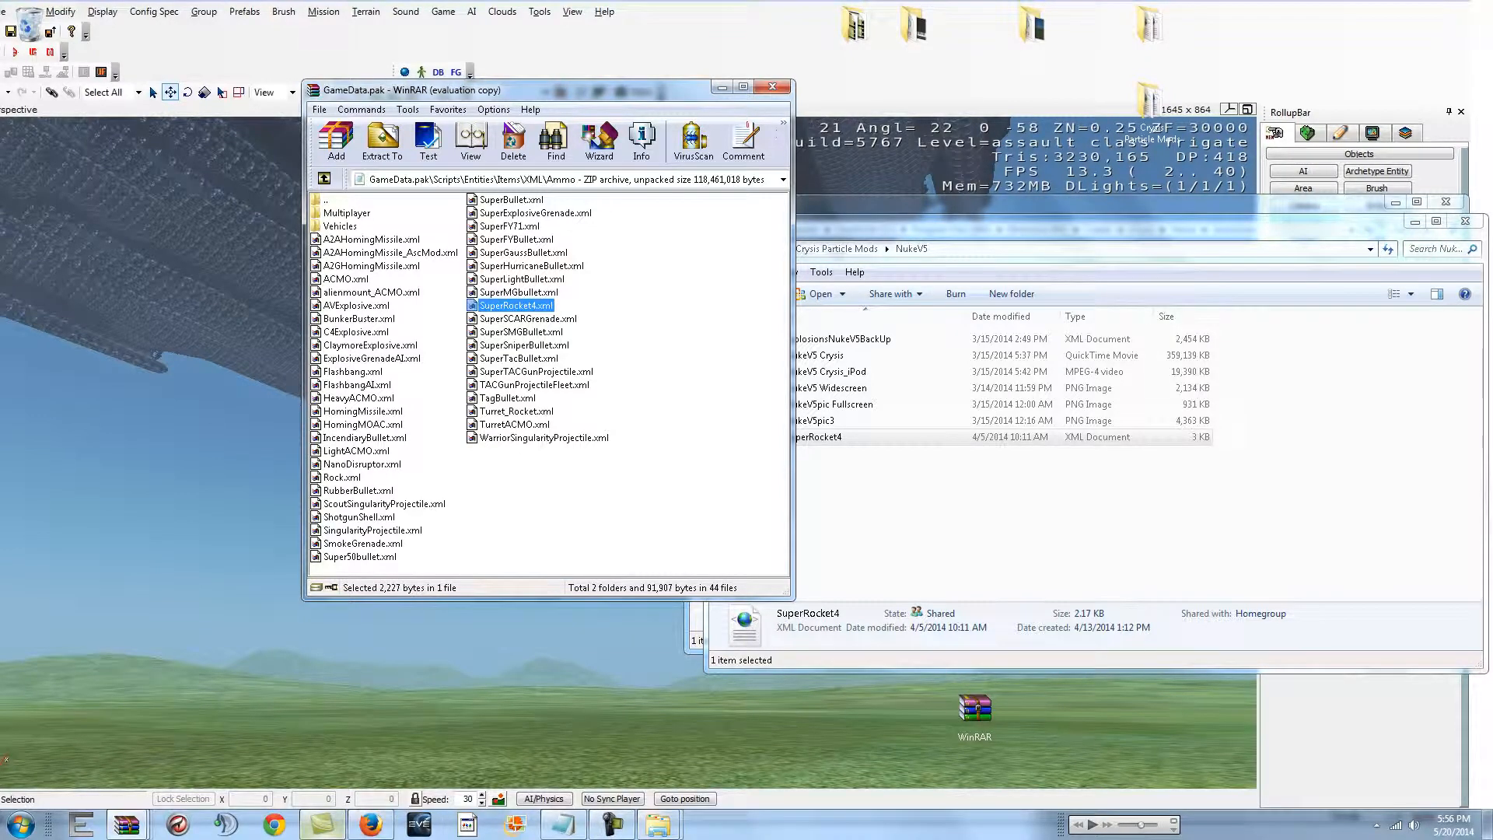
mouse_move(322, 826)
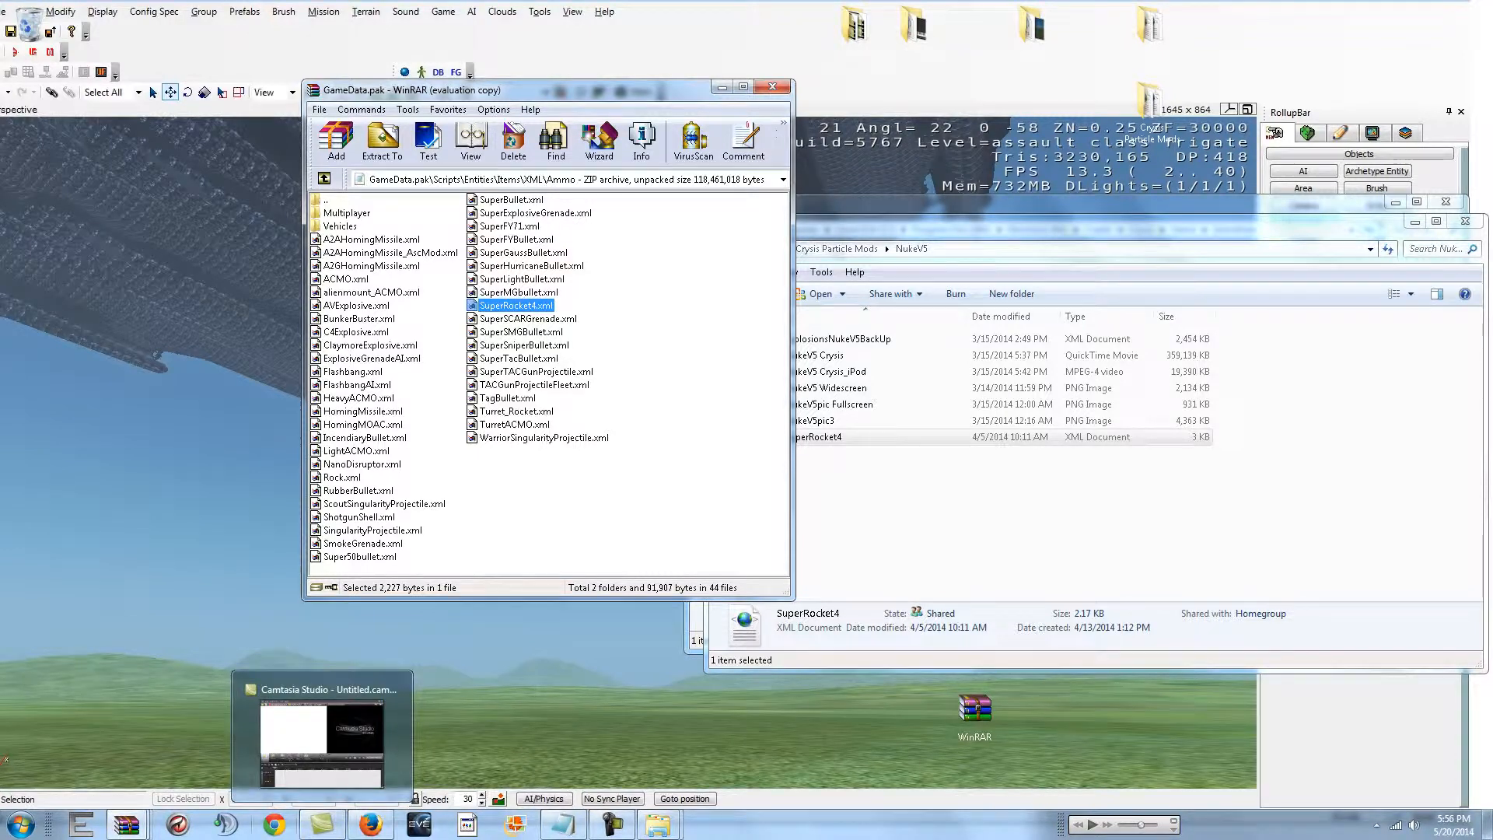
mouse_move(126, 824)
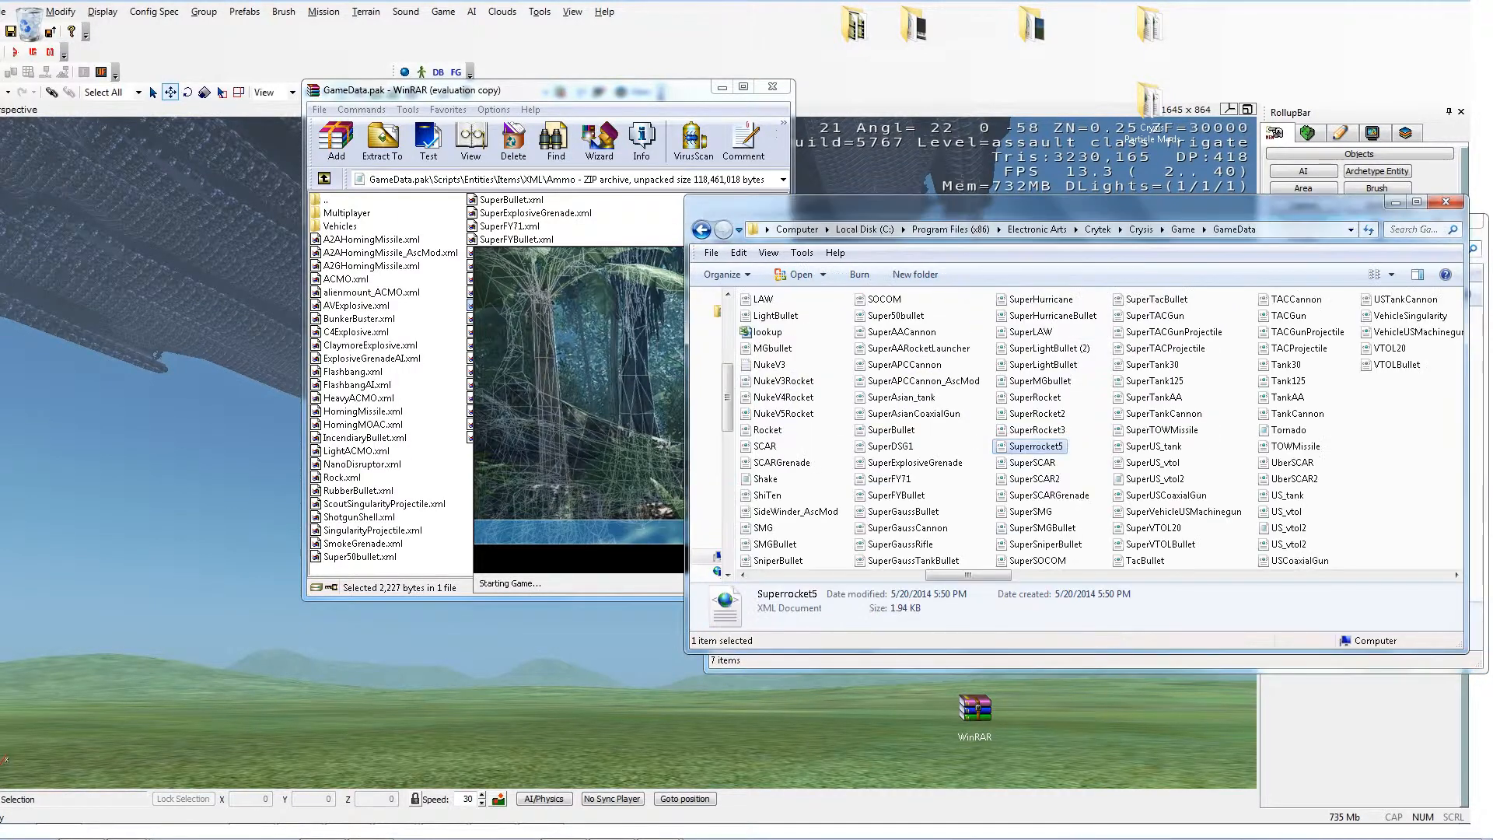
left_click(701, 229)
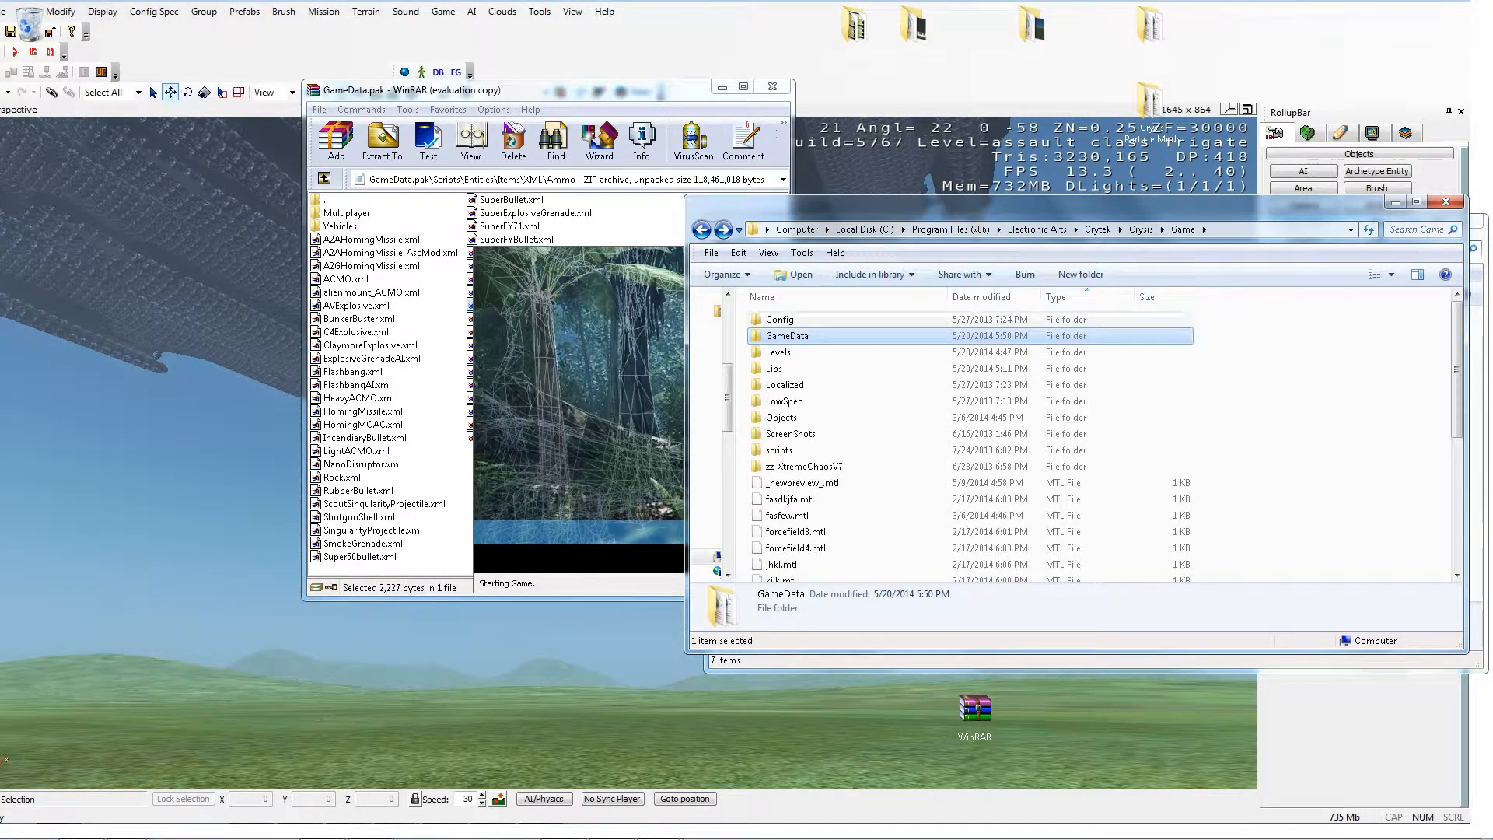
double_click(774, 369)
double_click(778, 367)
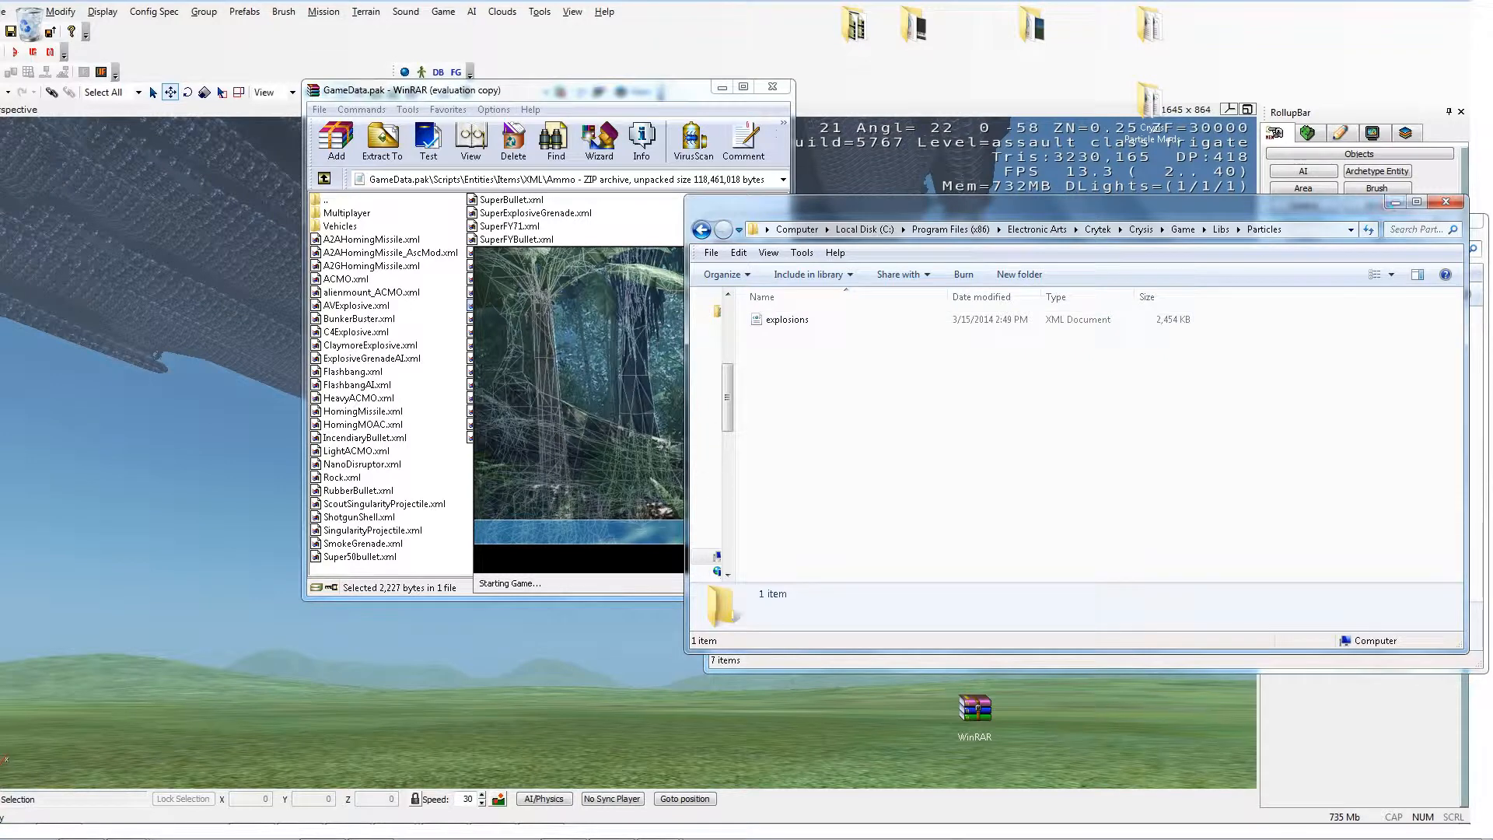
left_click(1205, 230)
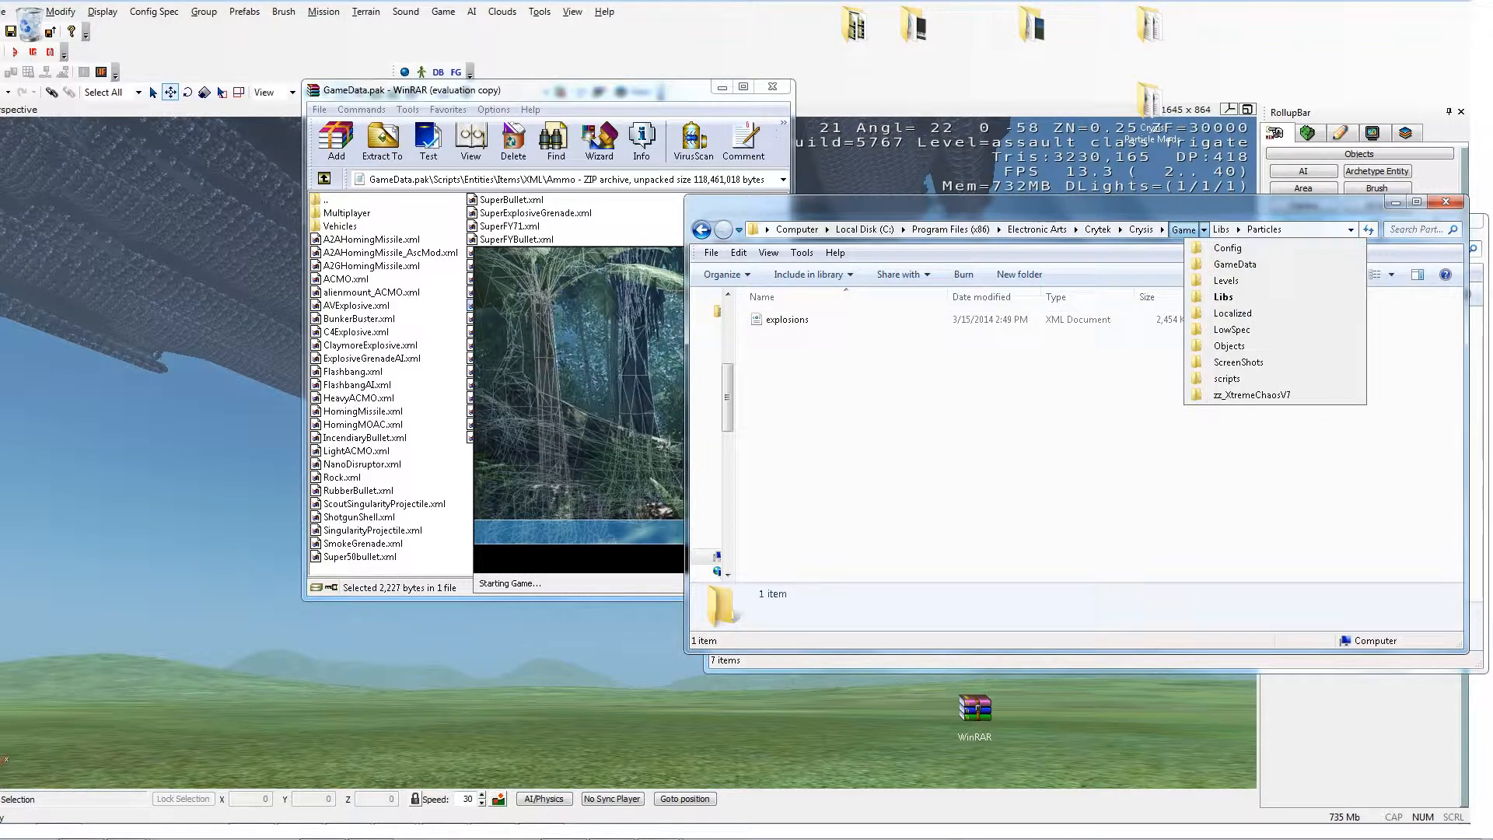
left_click(1183, 229)
double_click(787, 336)
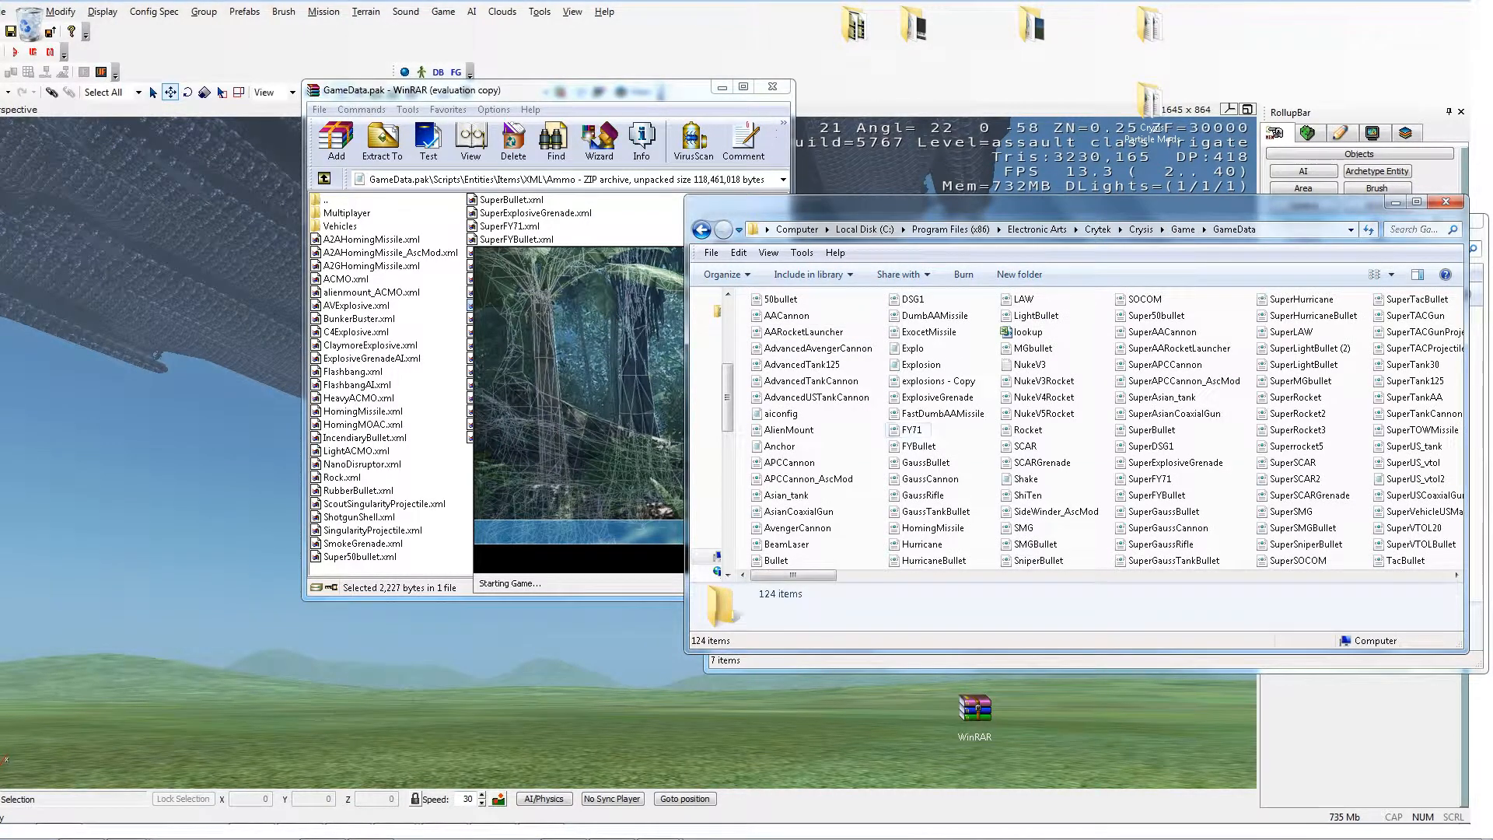
Step: Switch to Sandbox 2 and open the recent level Particle & Weapon Testing 2, closing the errors report
key("alt+Tab")
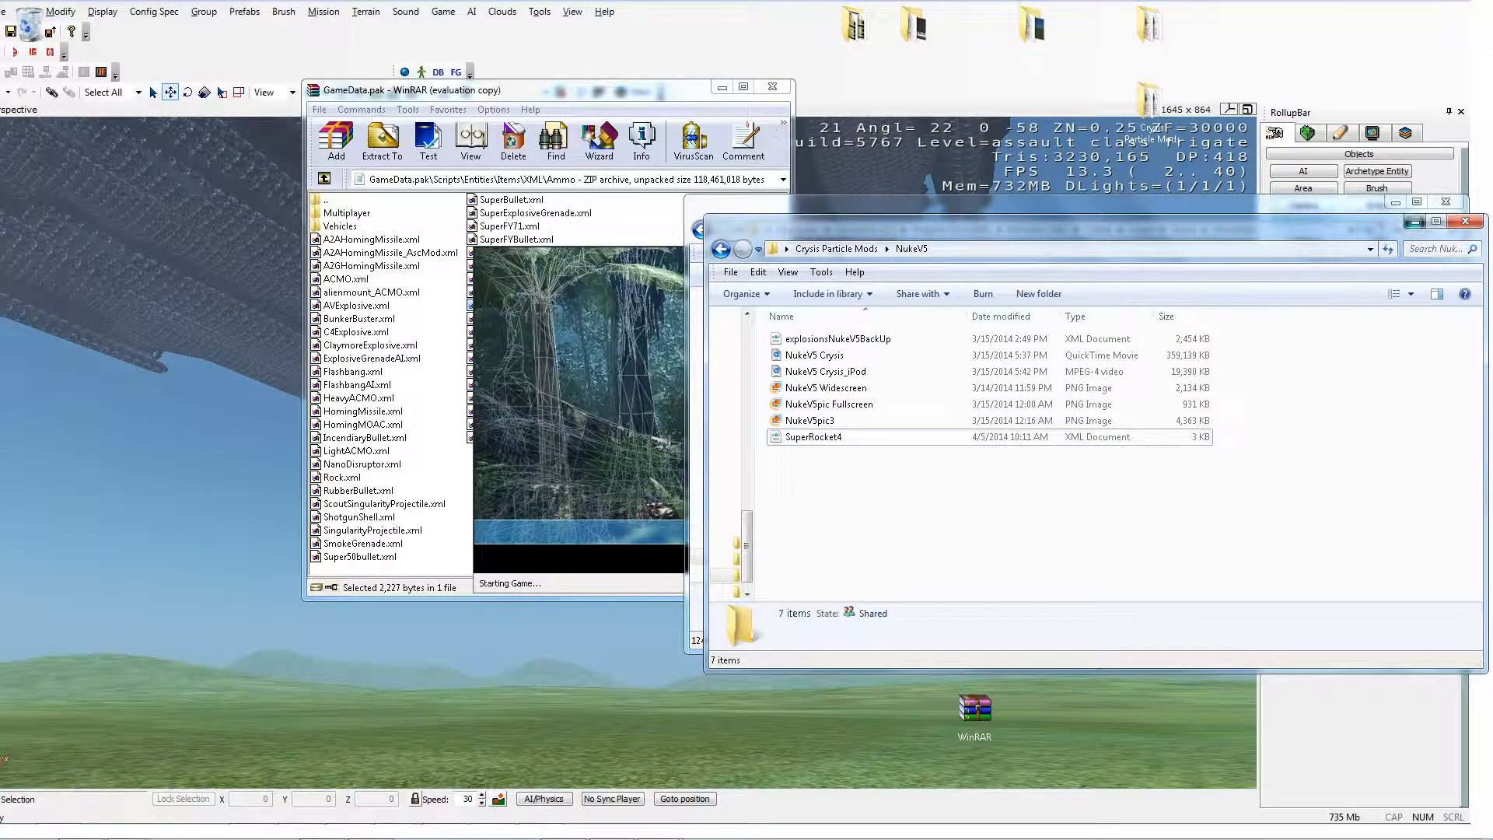
key("alt+Tab")
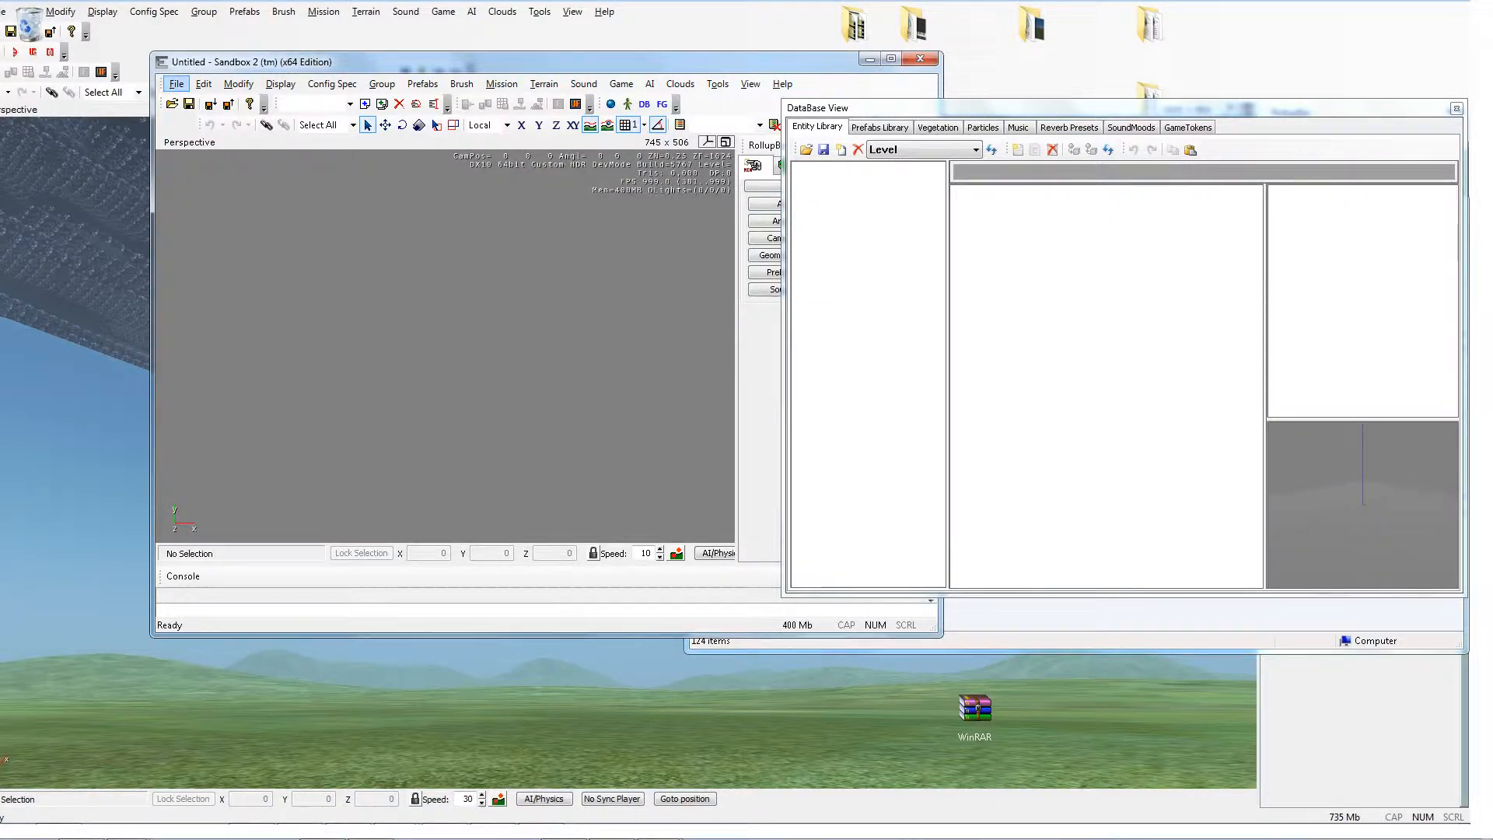
left_click(176, 84)
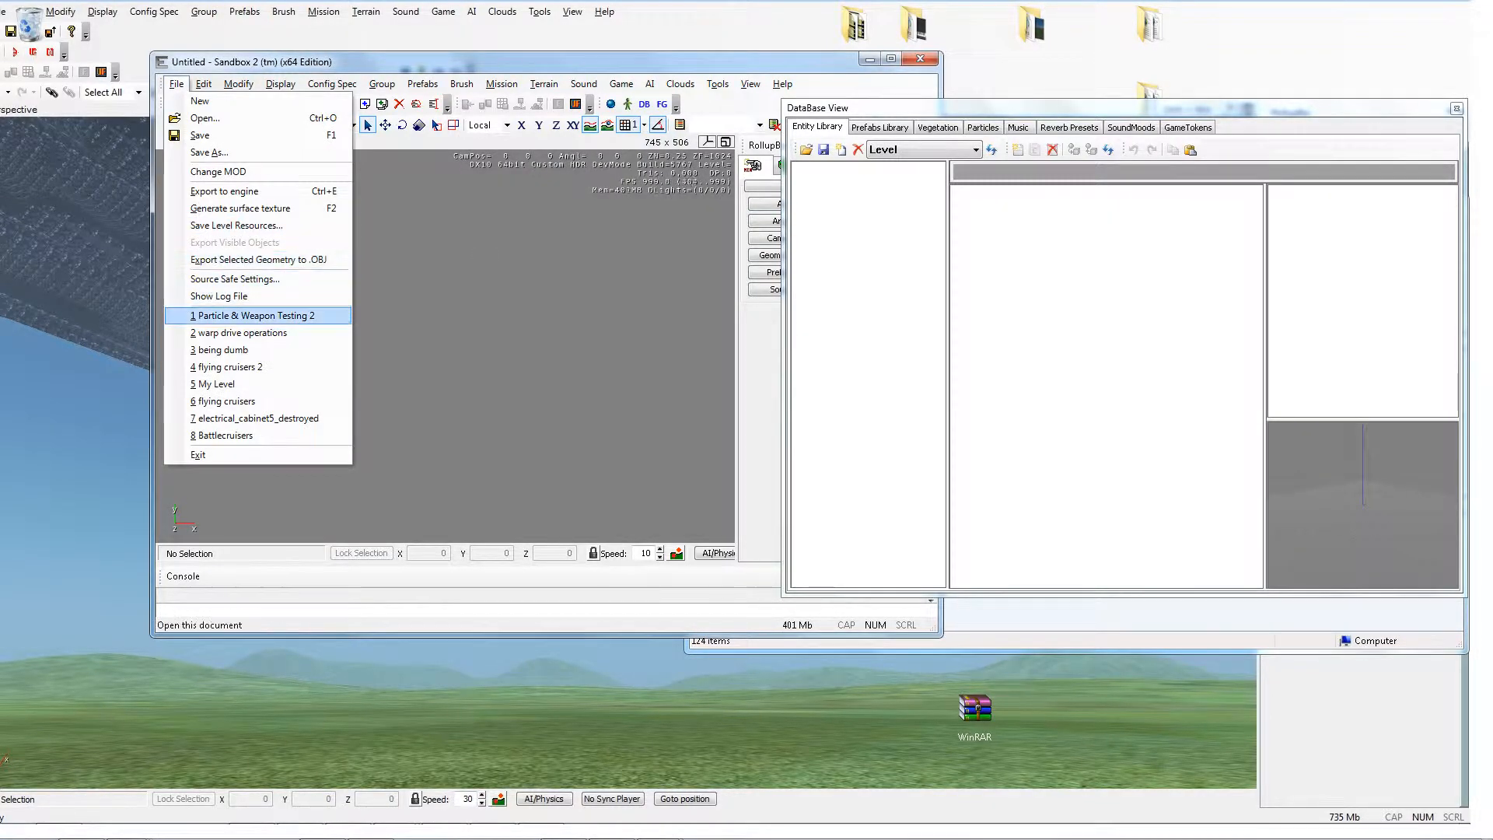
left_click(257, 315)
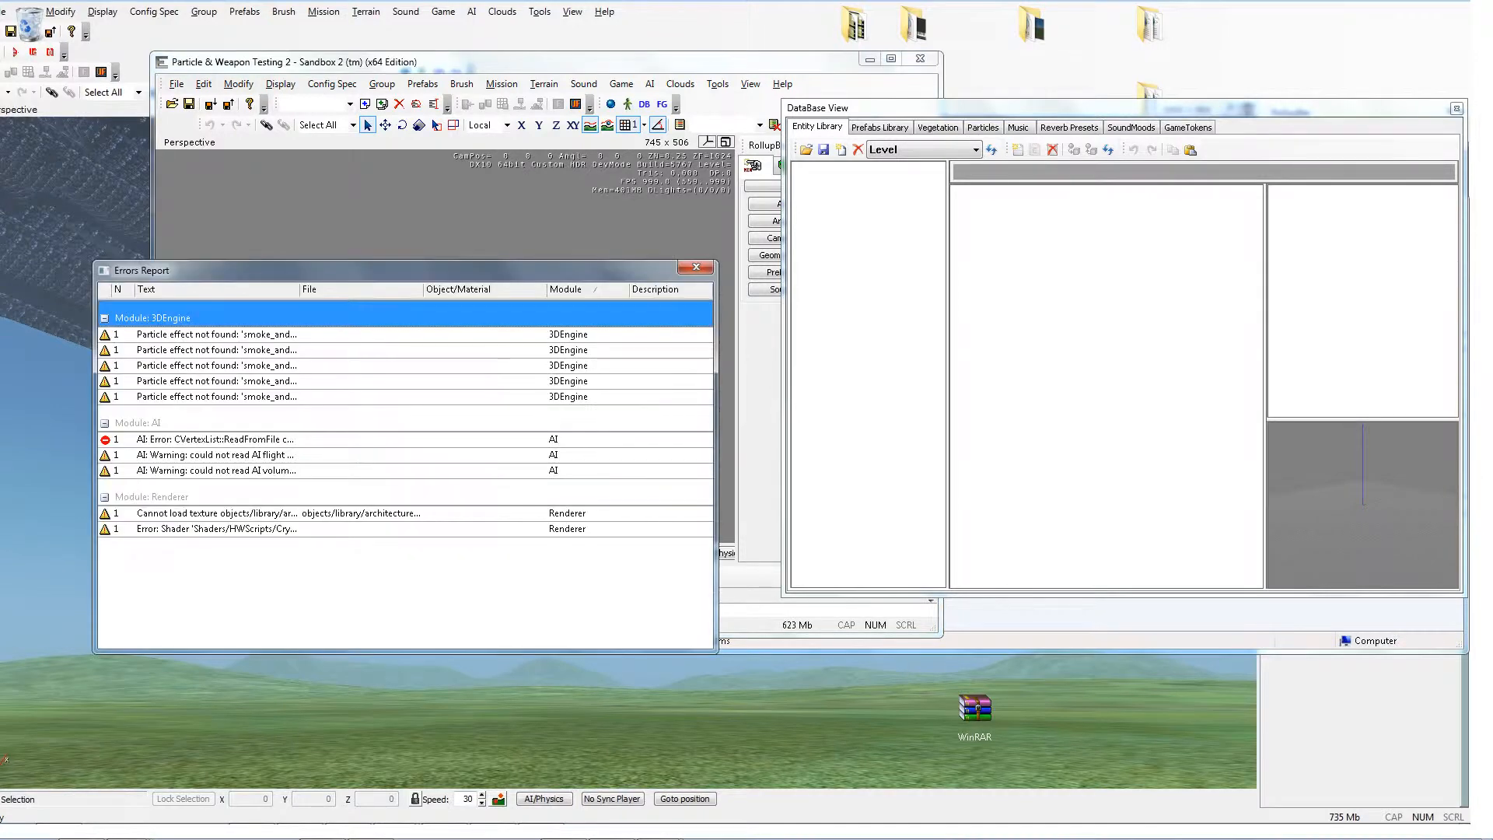
left_click(696, 266)
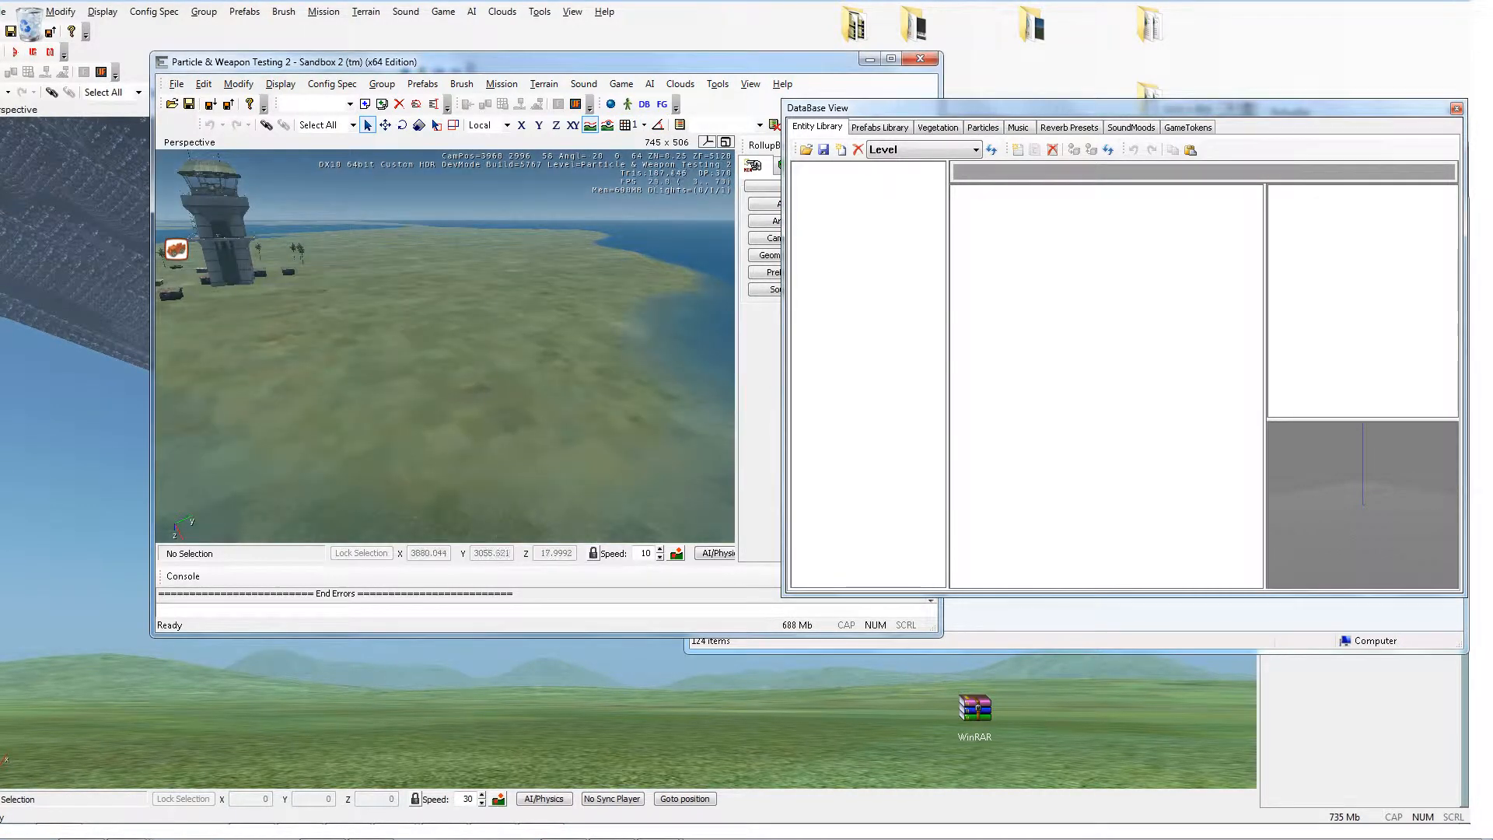
Step: Enter game mode and give the player the LAW with the console command i_giveitem LAW
key("ctrl+g")
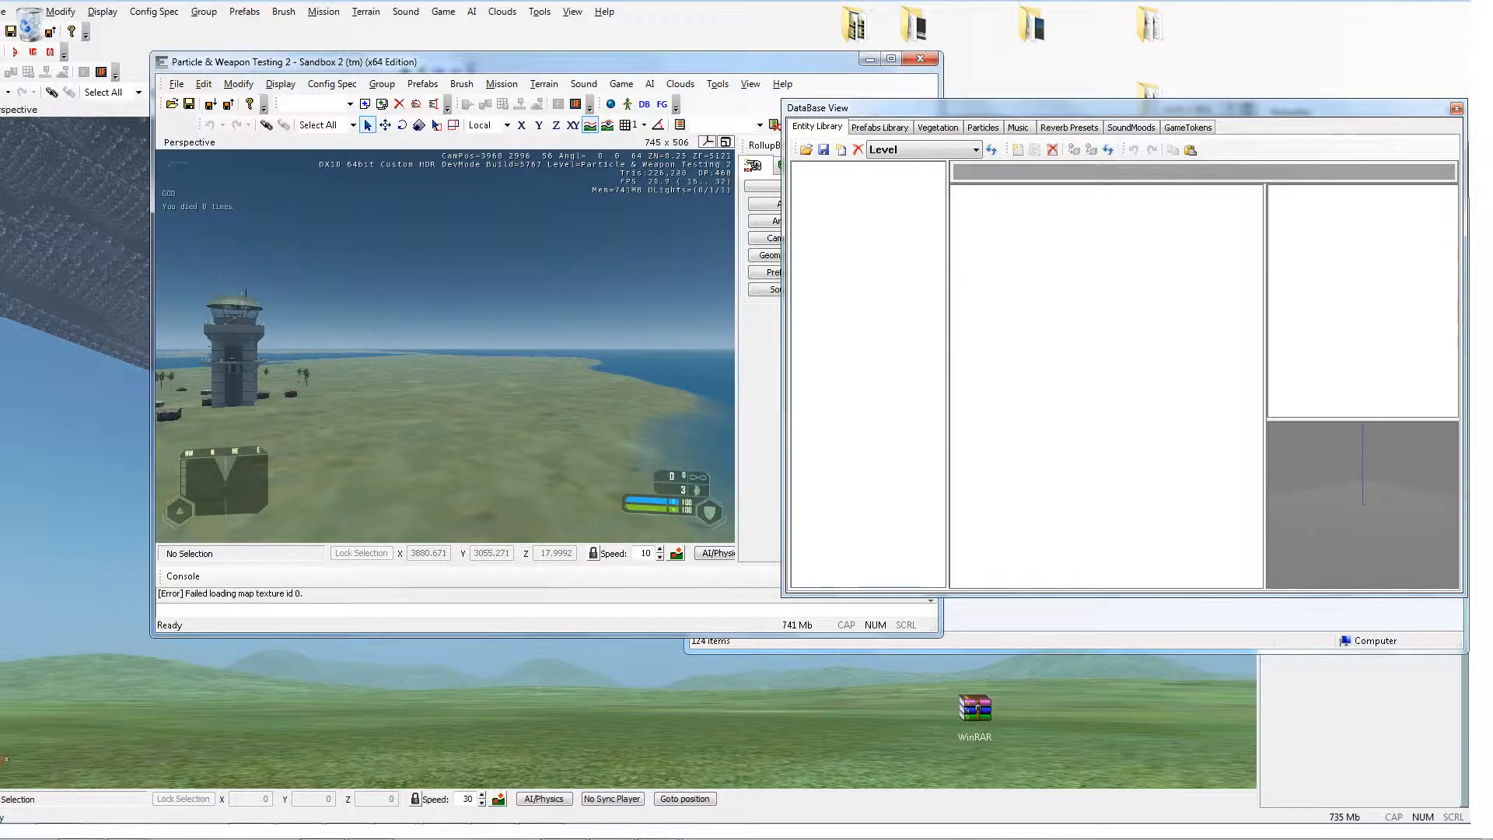
key("grave")
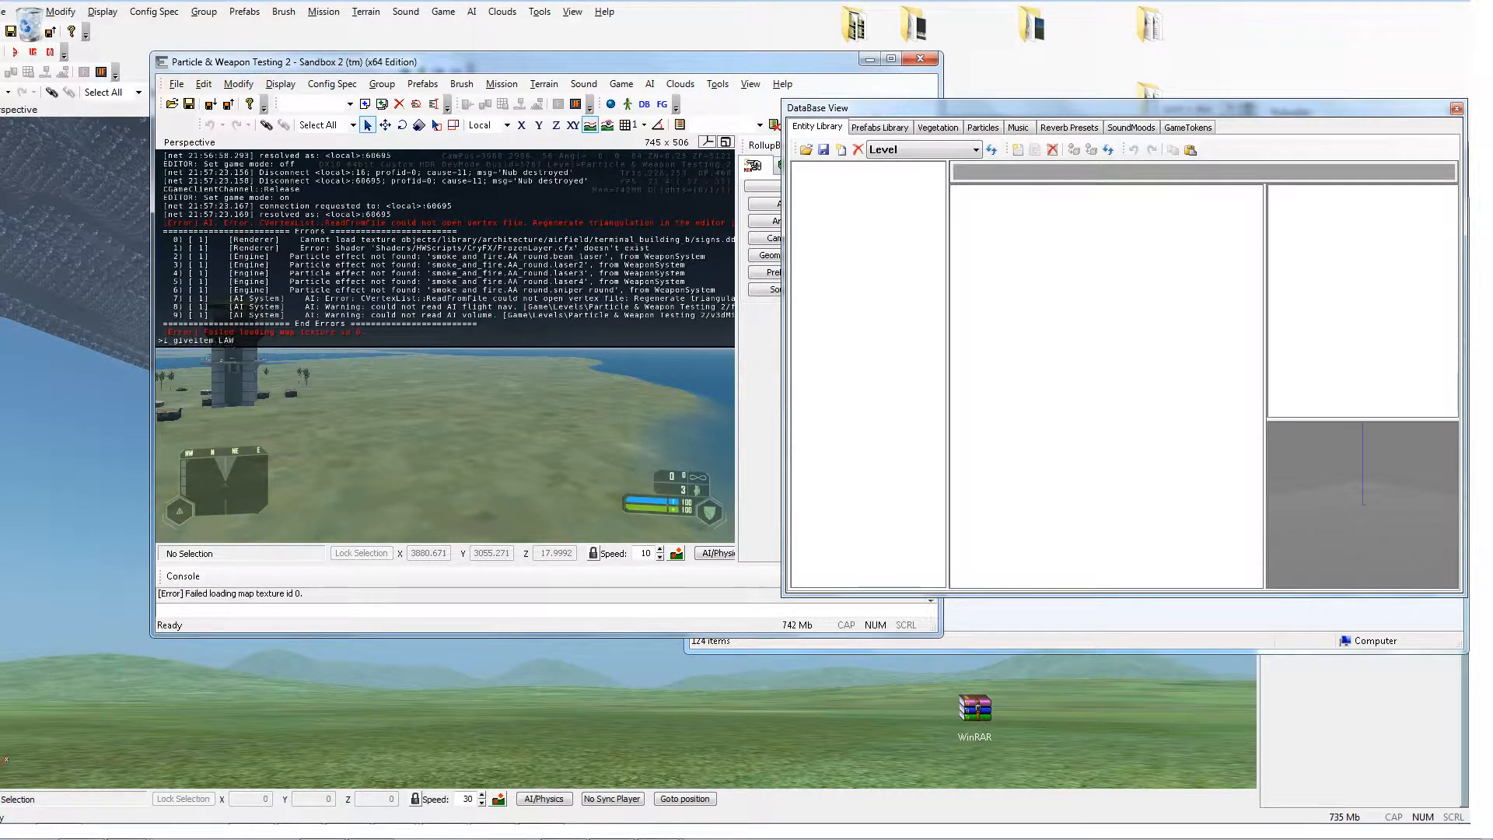
type("i_giveitem LAW")
key("Return")
key("grave")
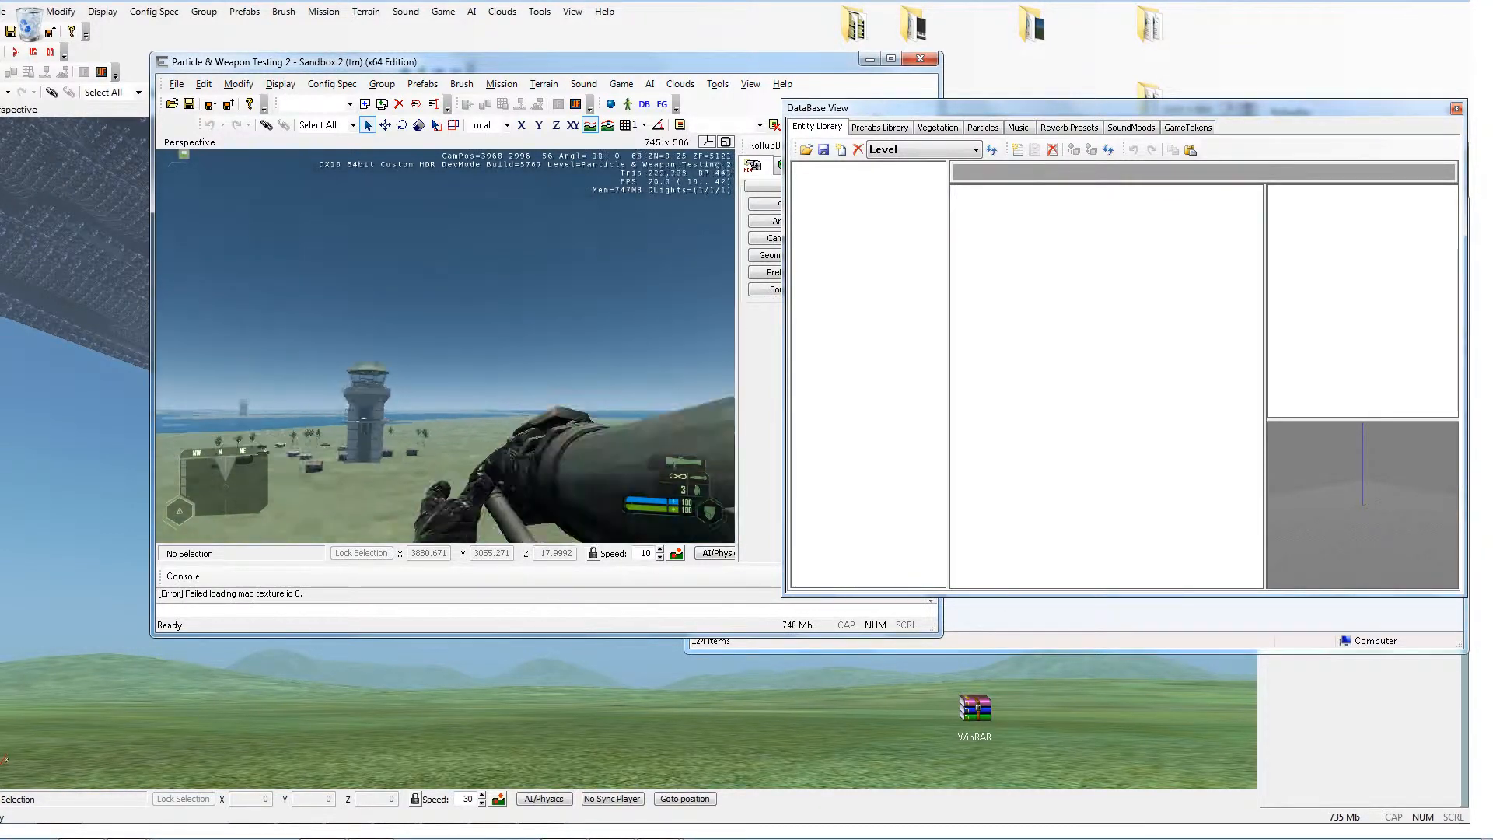
key("w")
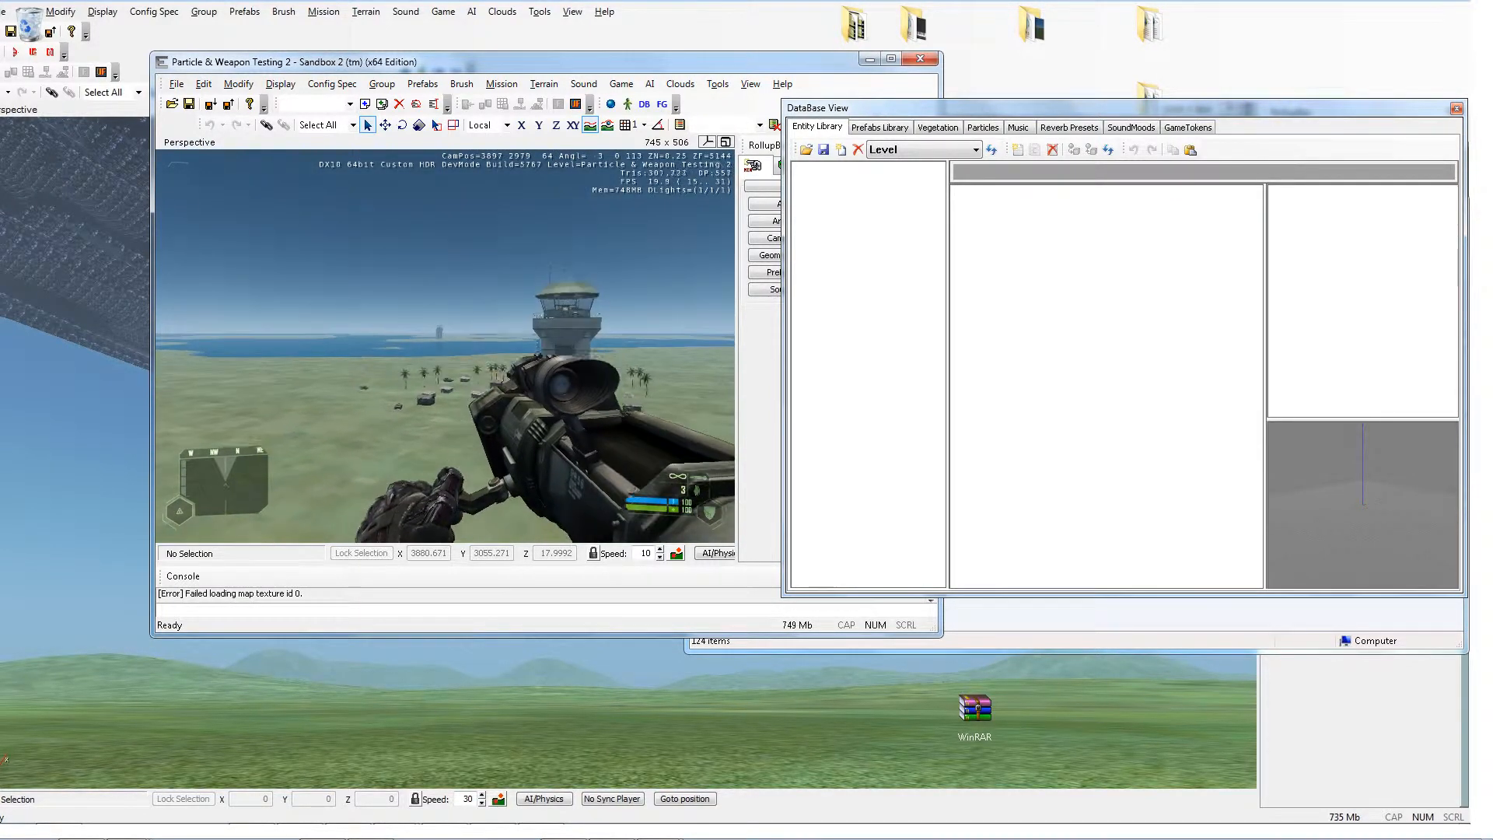
Step: Aim the LAW through its scope, fire a rocket at the airfield control tower, and leave game mode
right_click(445, 346)
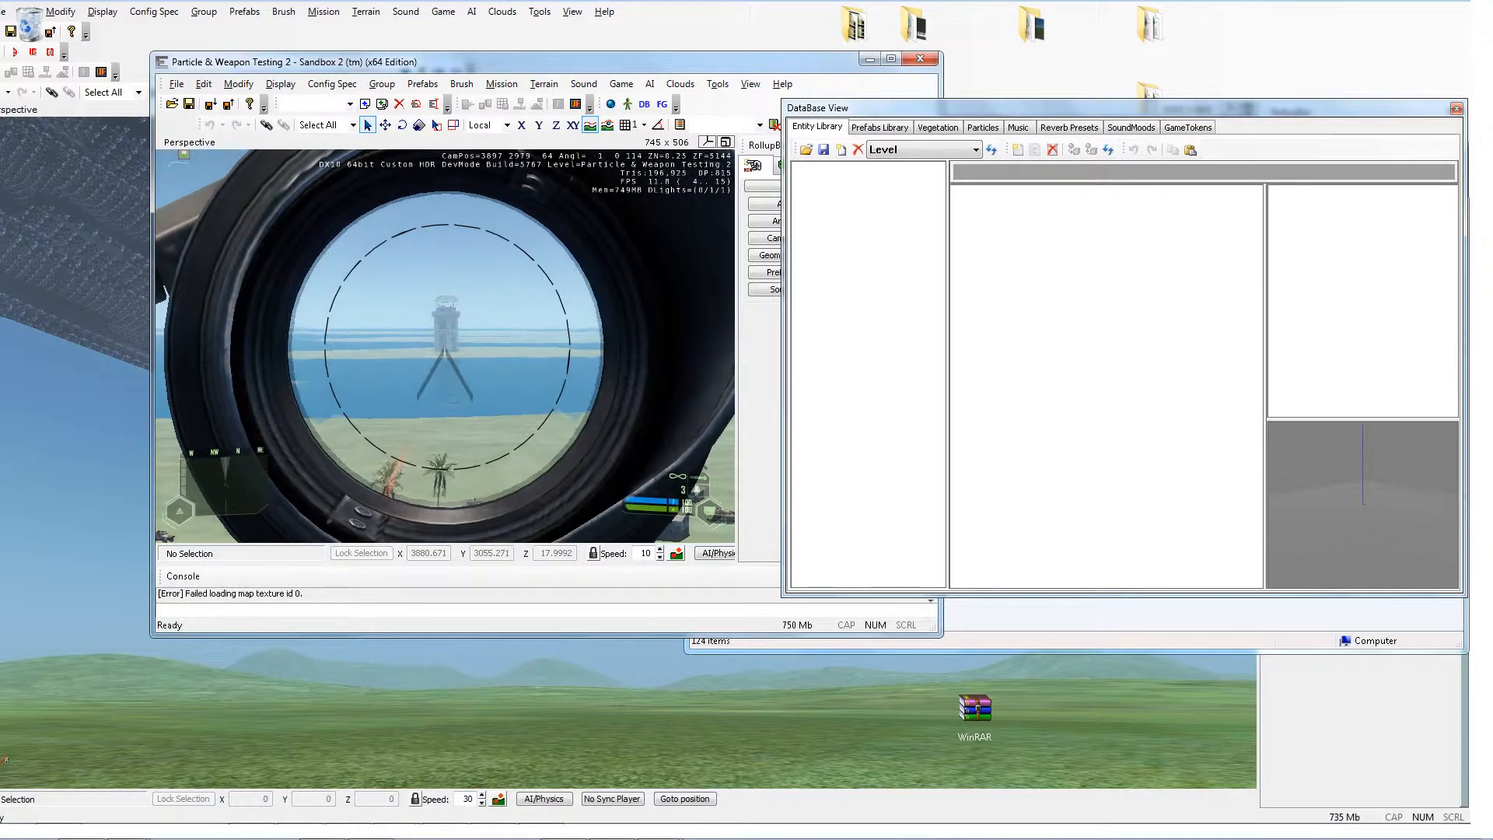
left_click(445, 346)
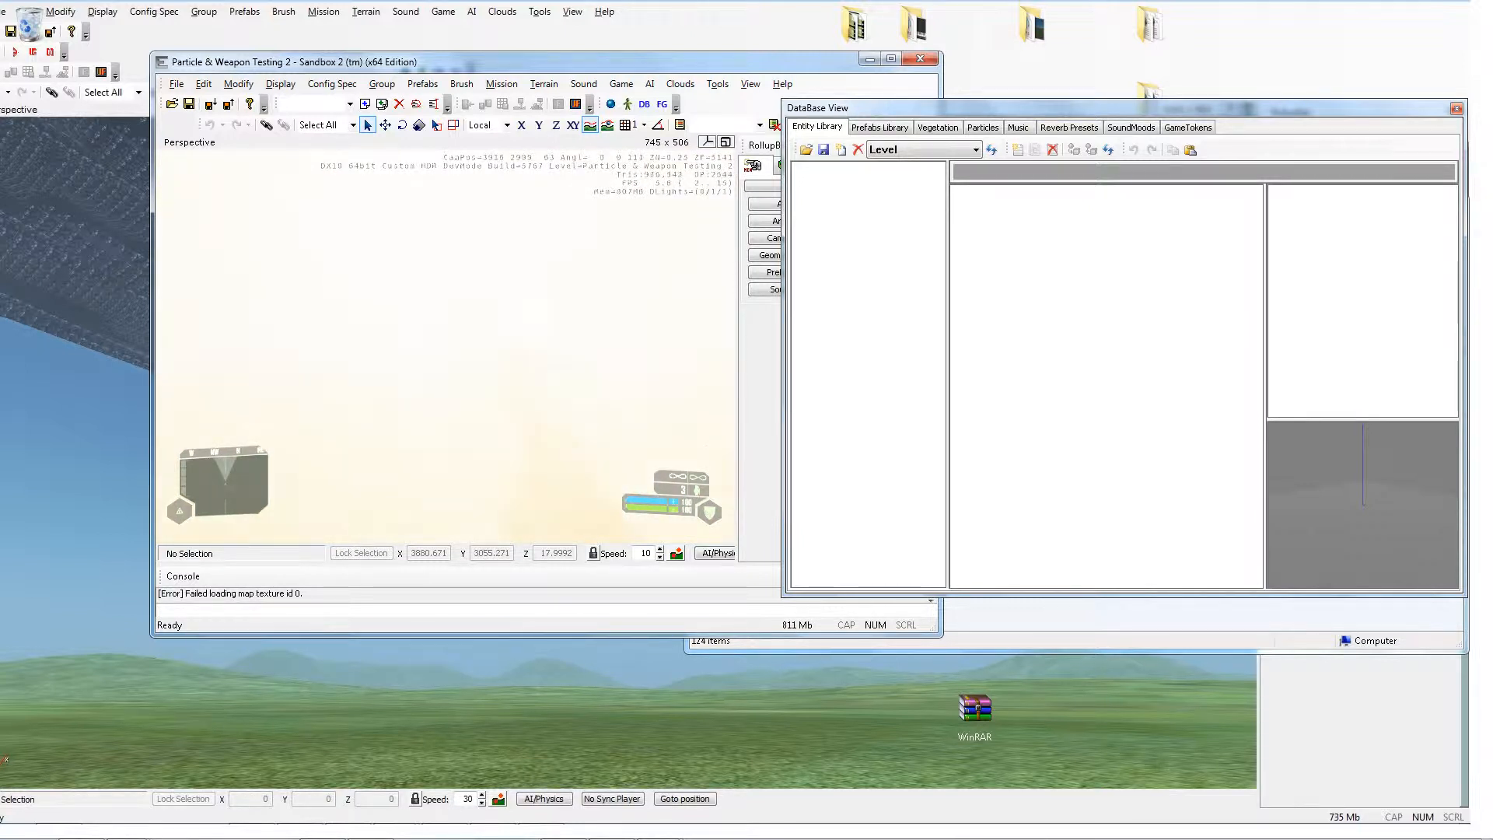
key("Escape")
Step: Fly the editor camera around the level to examine the area around the control tower
key("s")
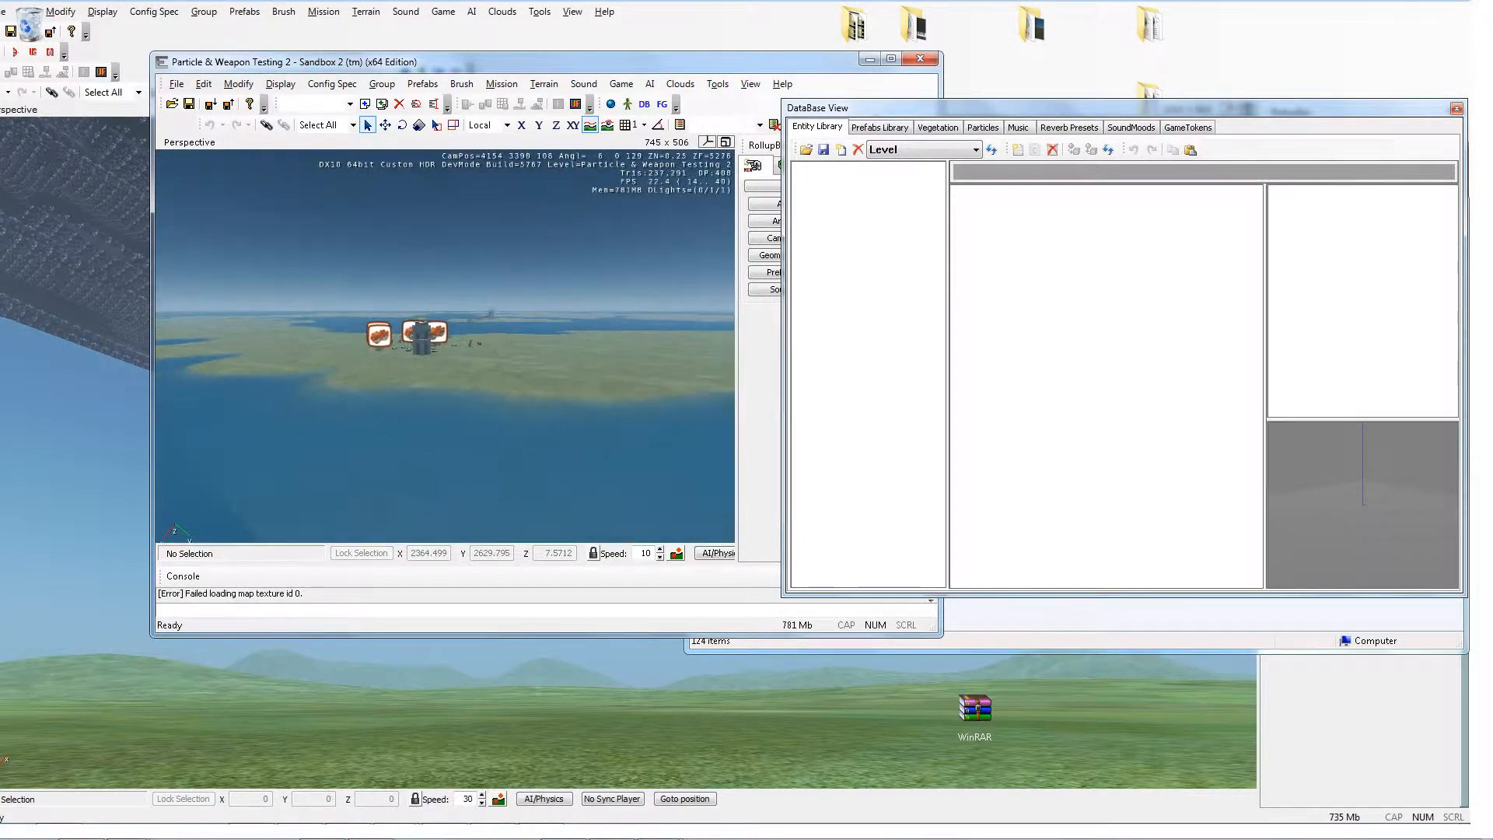
key("s")
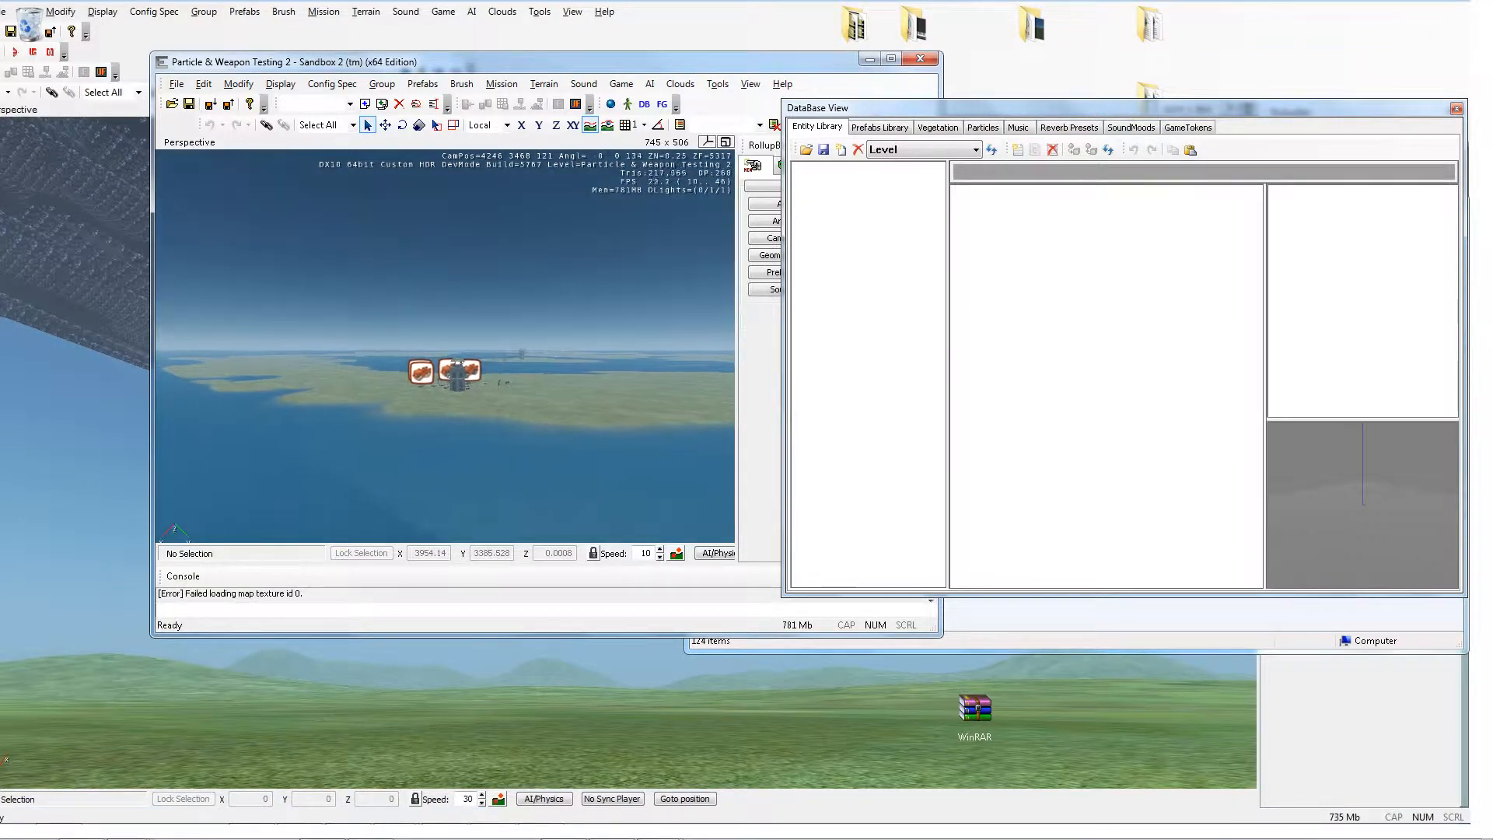
key("w")
key("d")
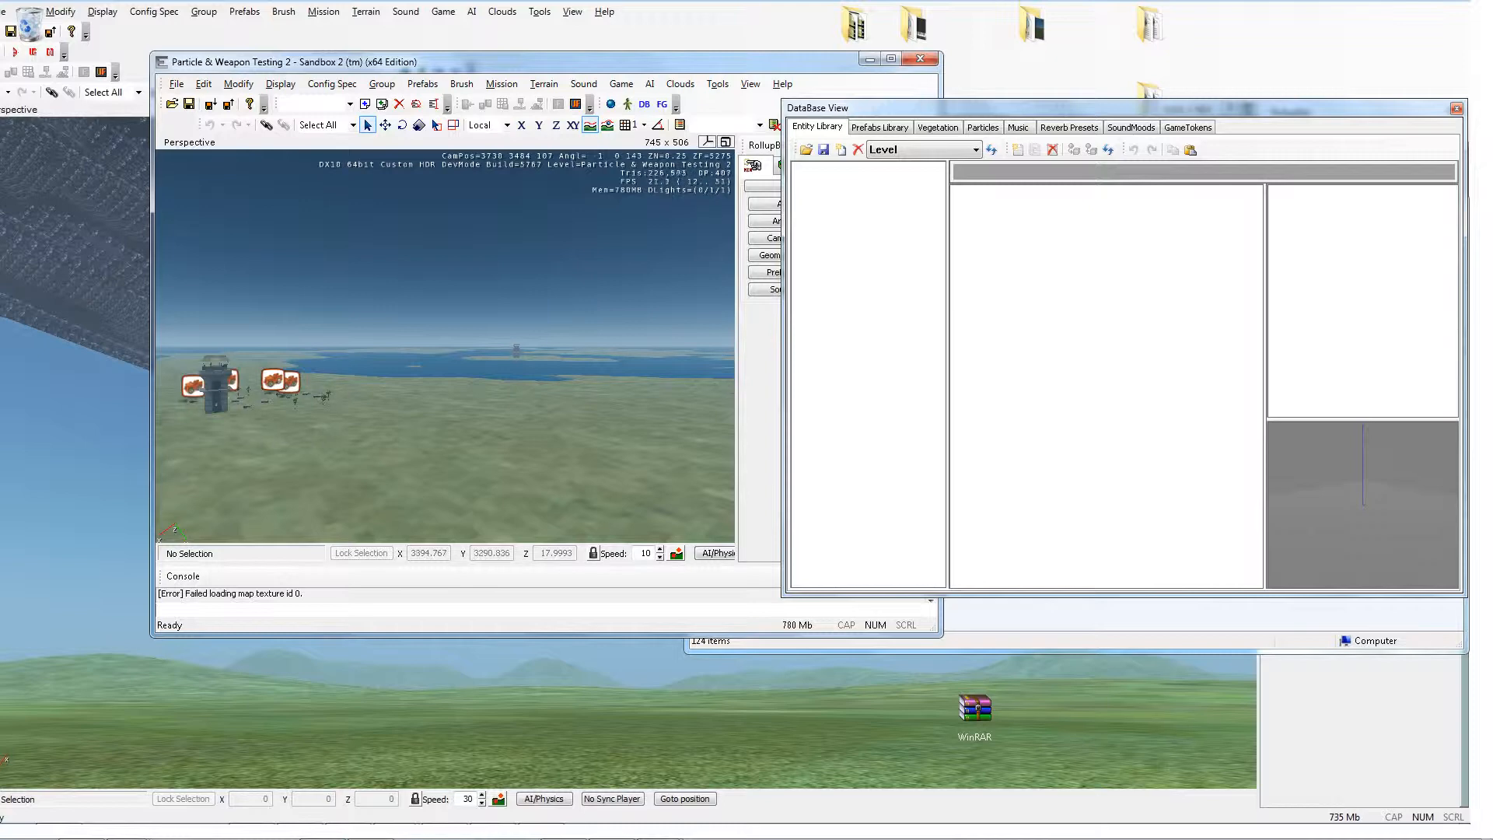
key("s")
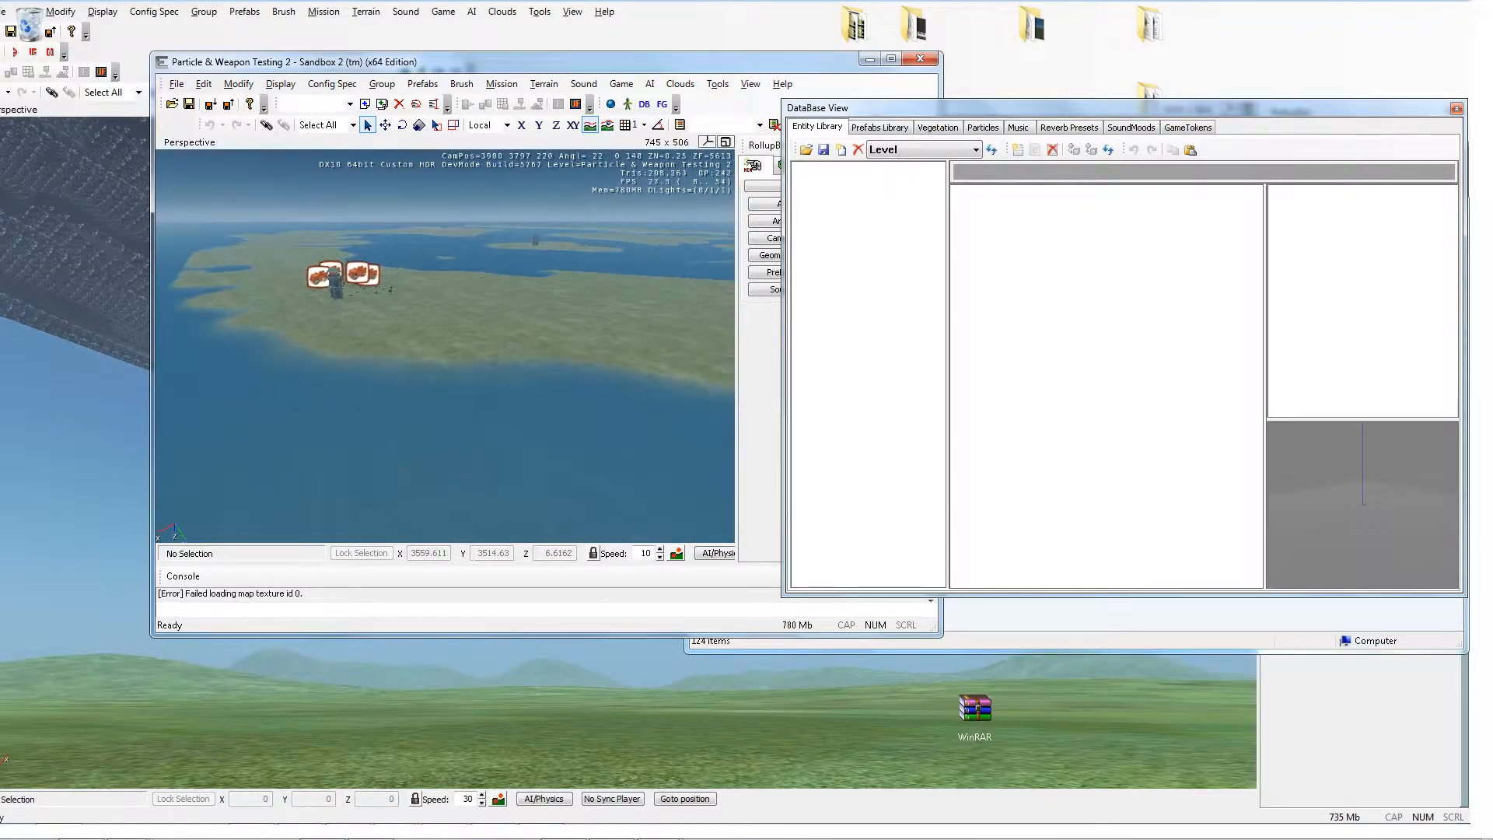
key("d")
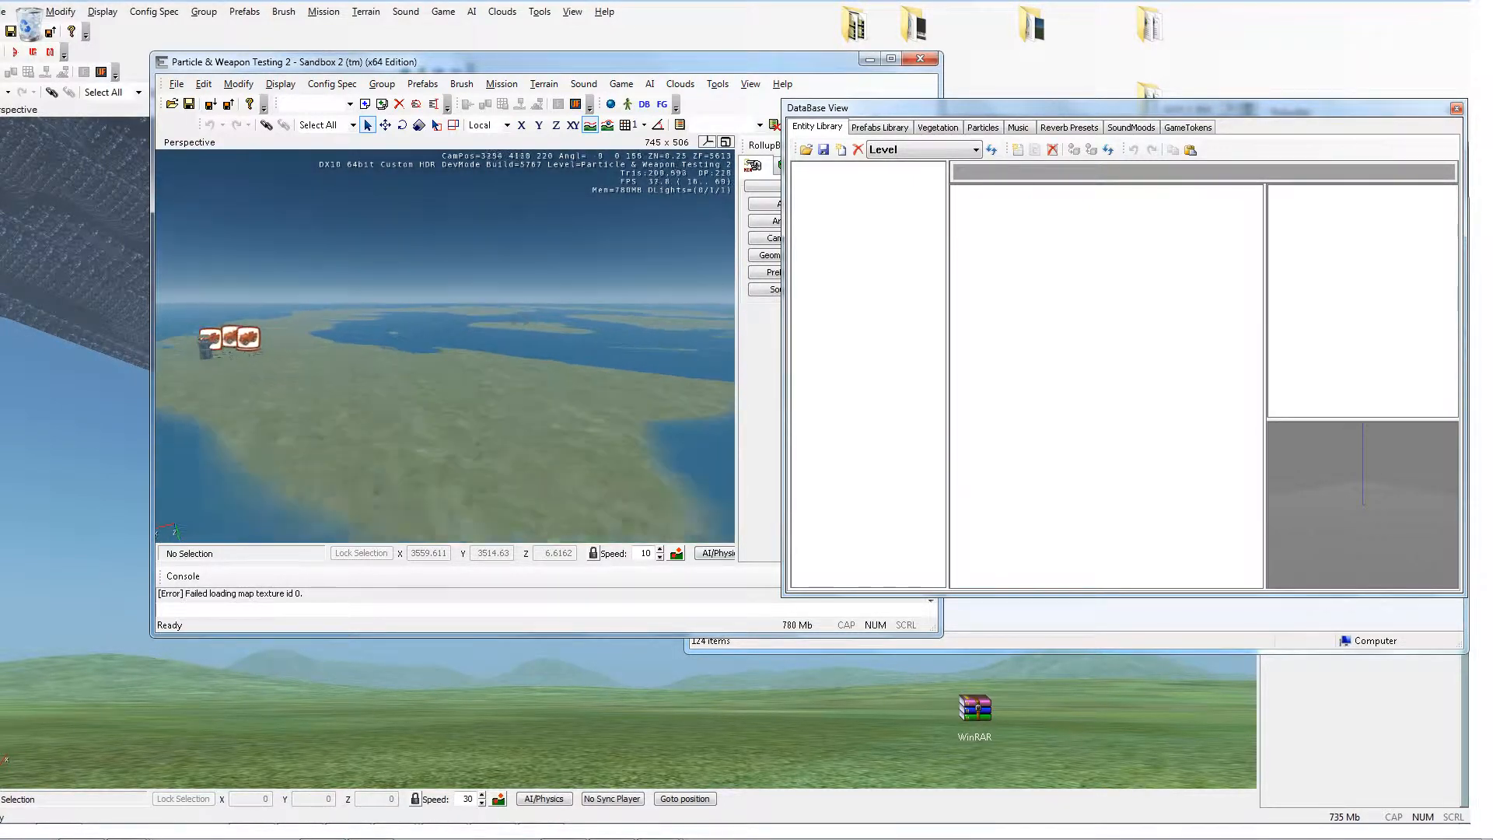
key("d")
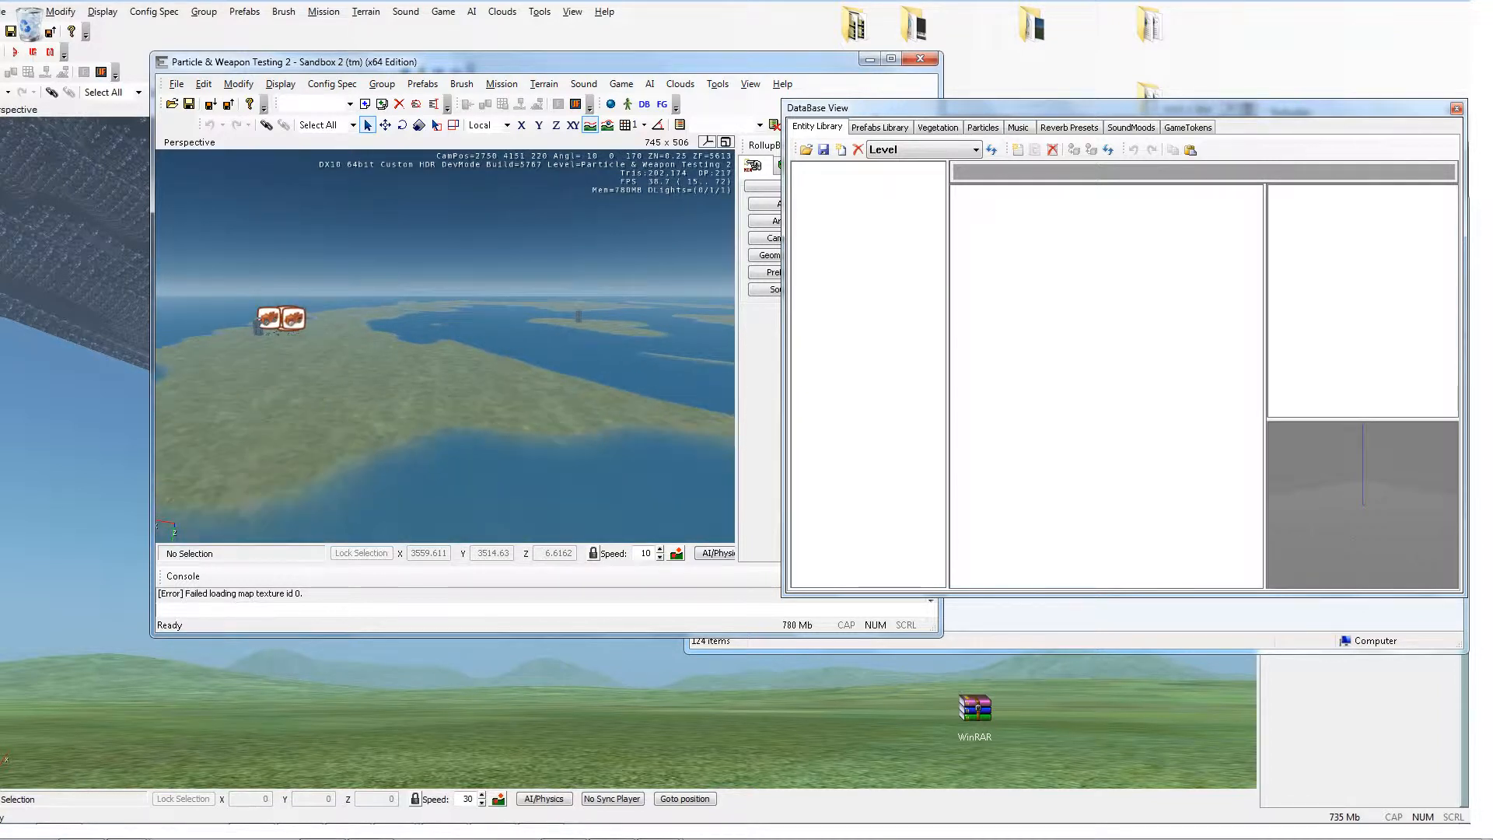
key("d")
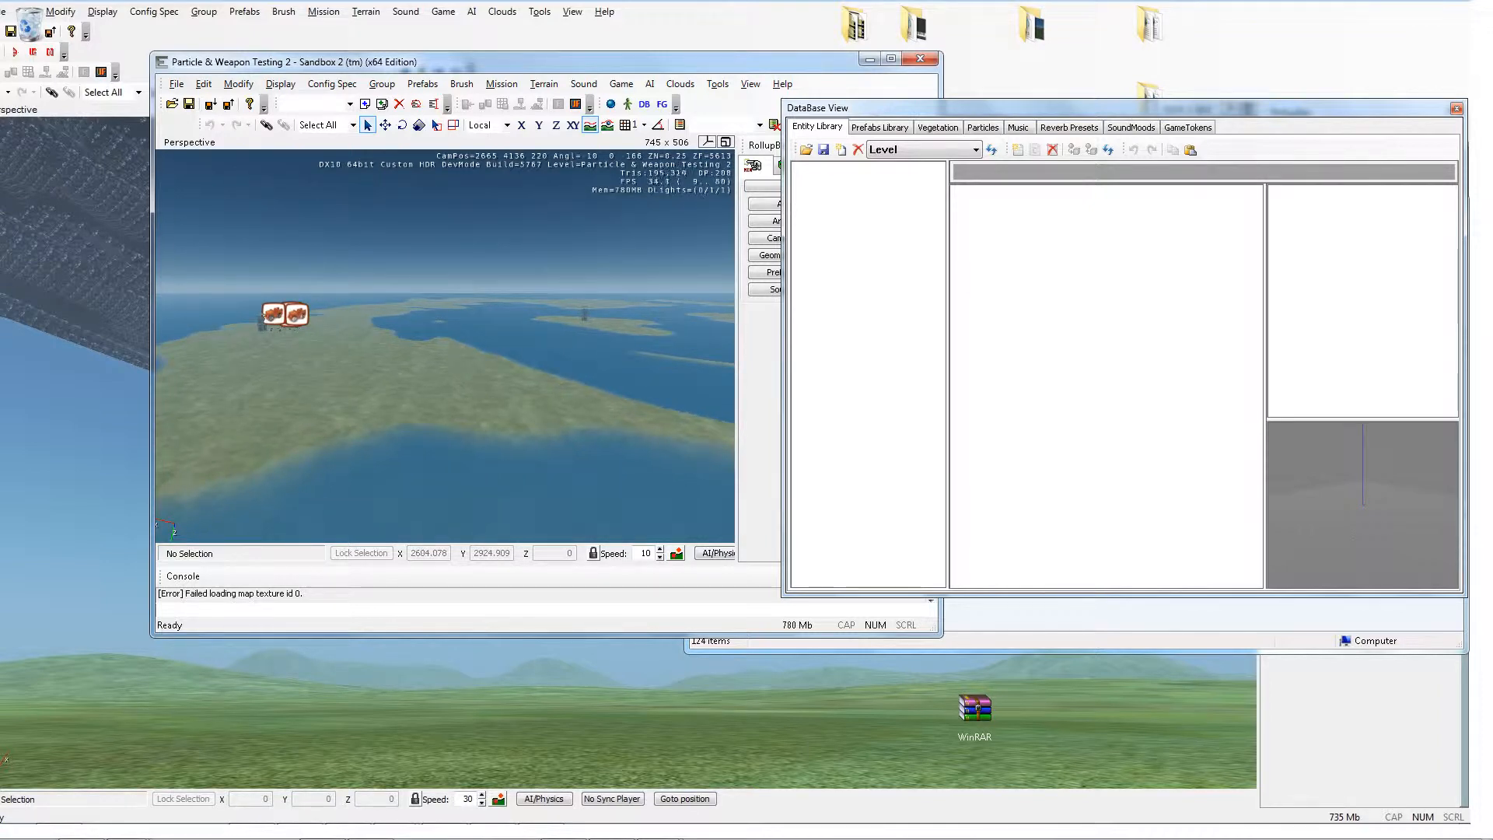
Step: Re-enter game mode and give the player the LAW again by rerunning i_giveitem LAW in the console
left_click(563, 101)
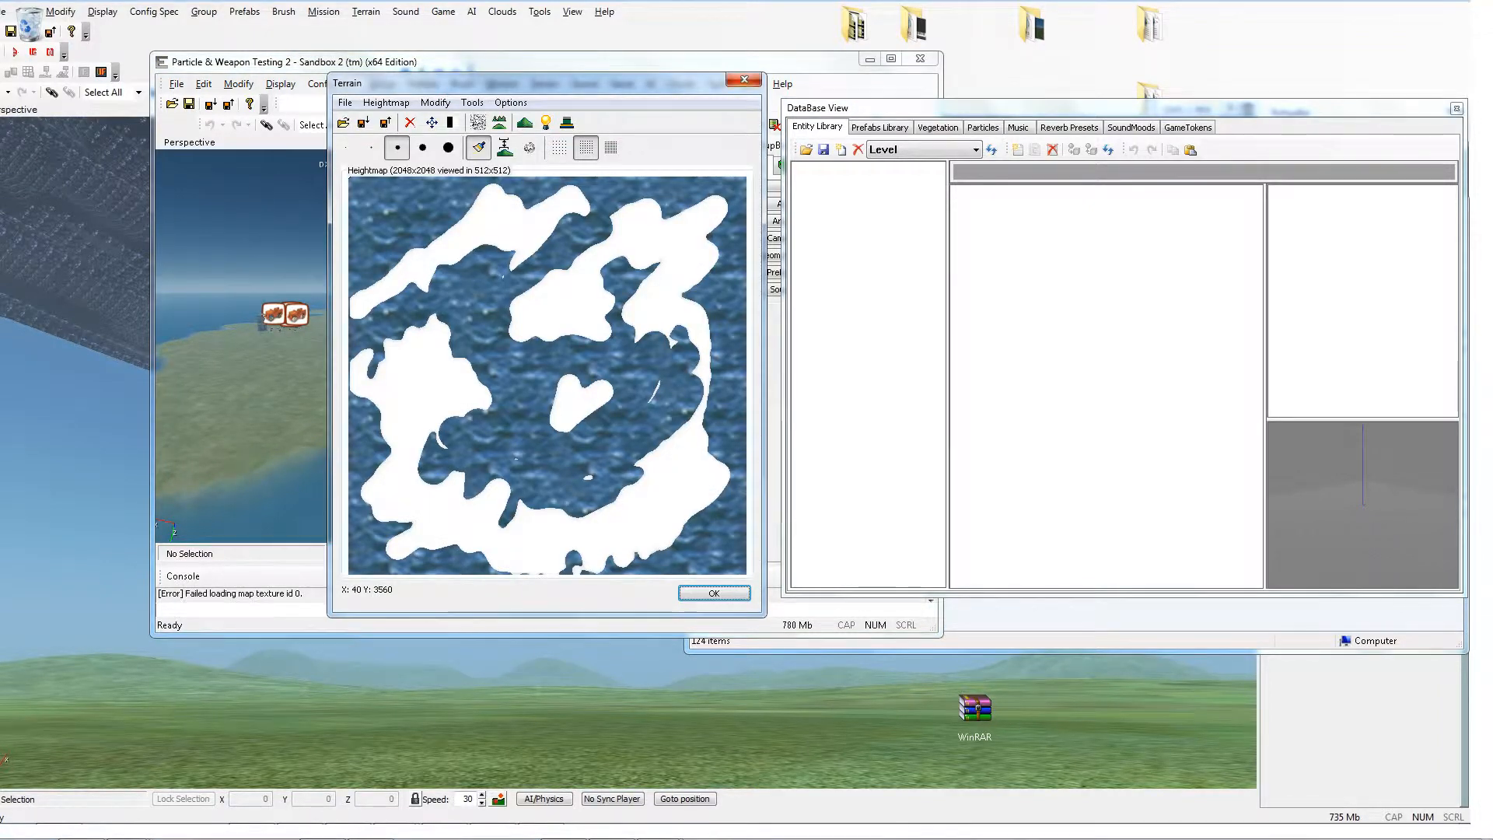
left_click(744, 79)
key("ctrl+g")
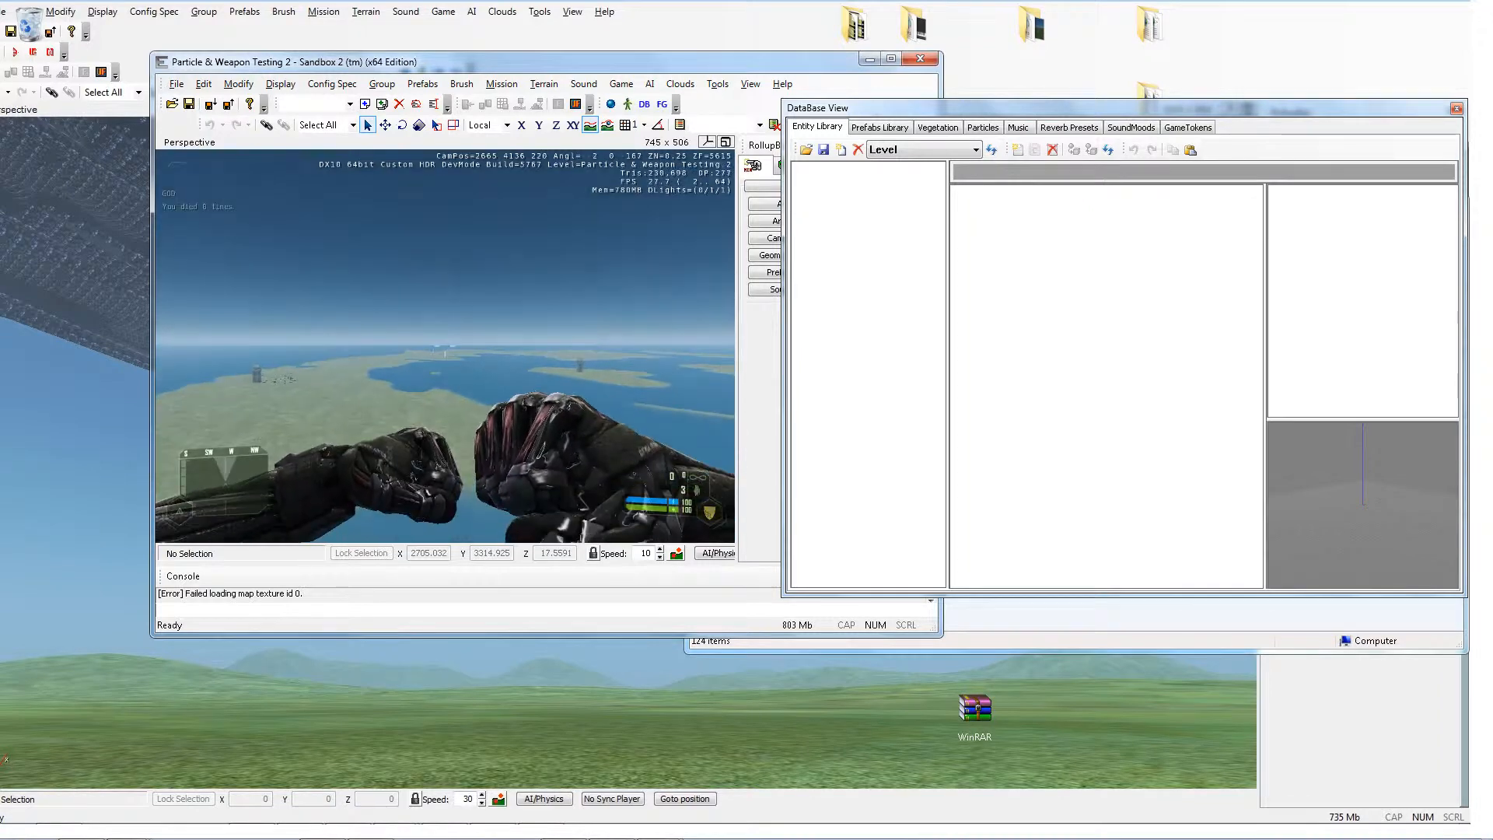
key("1")
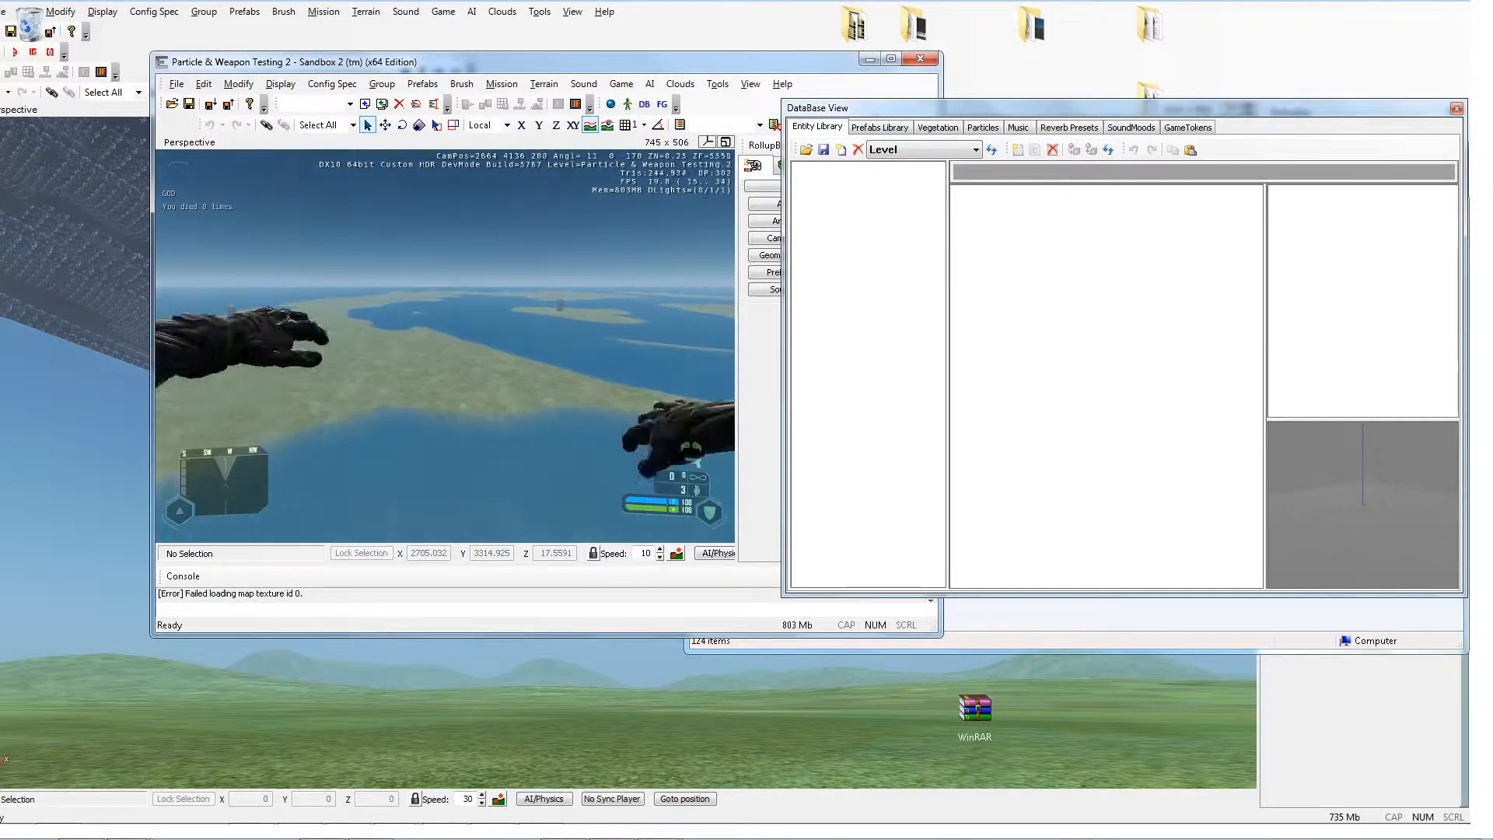
key("grave")
key("Up")
key("Return")
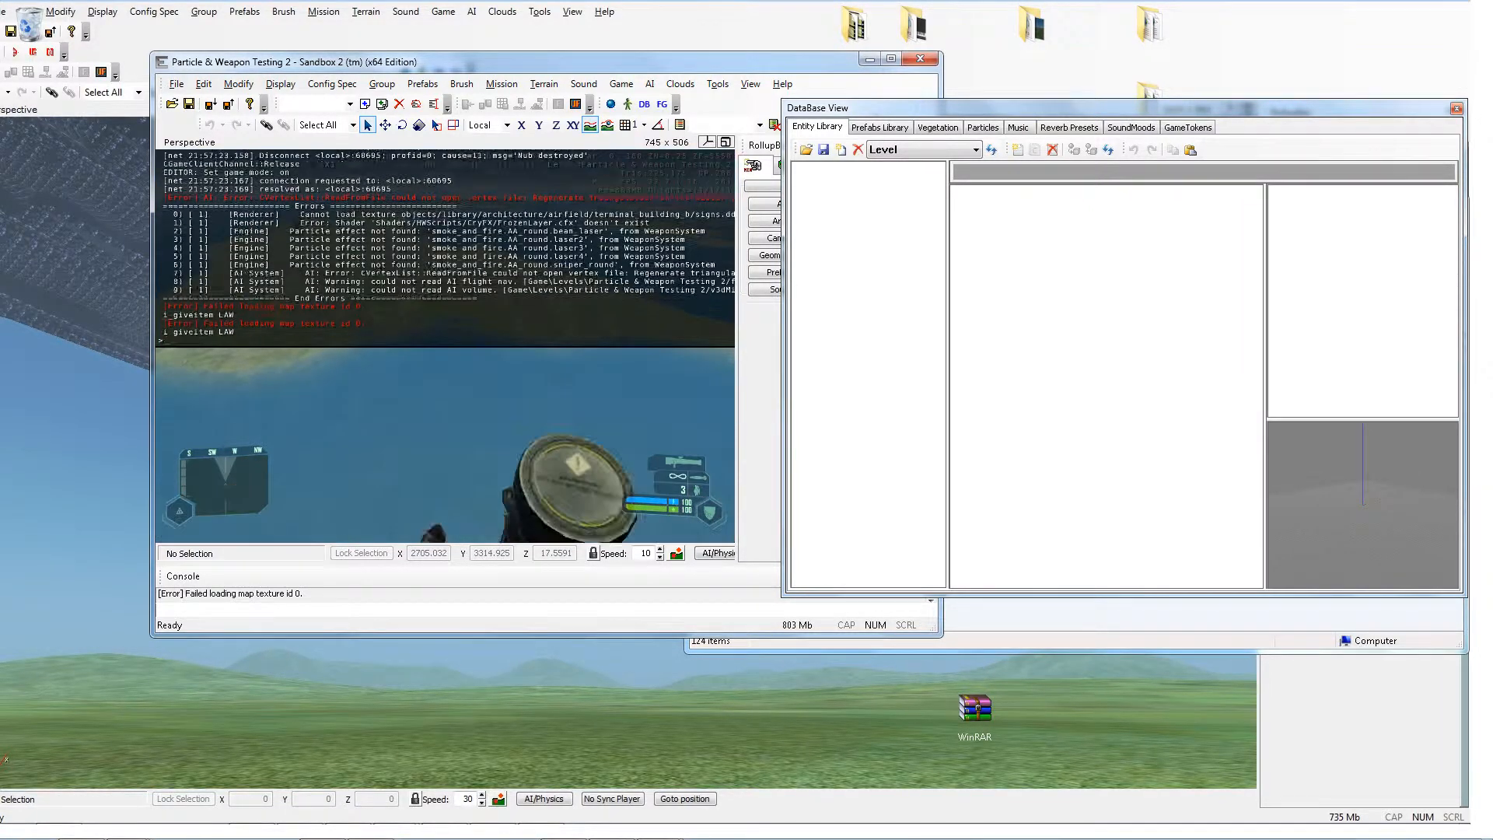
key("grave")
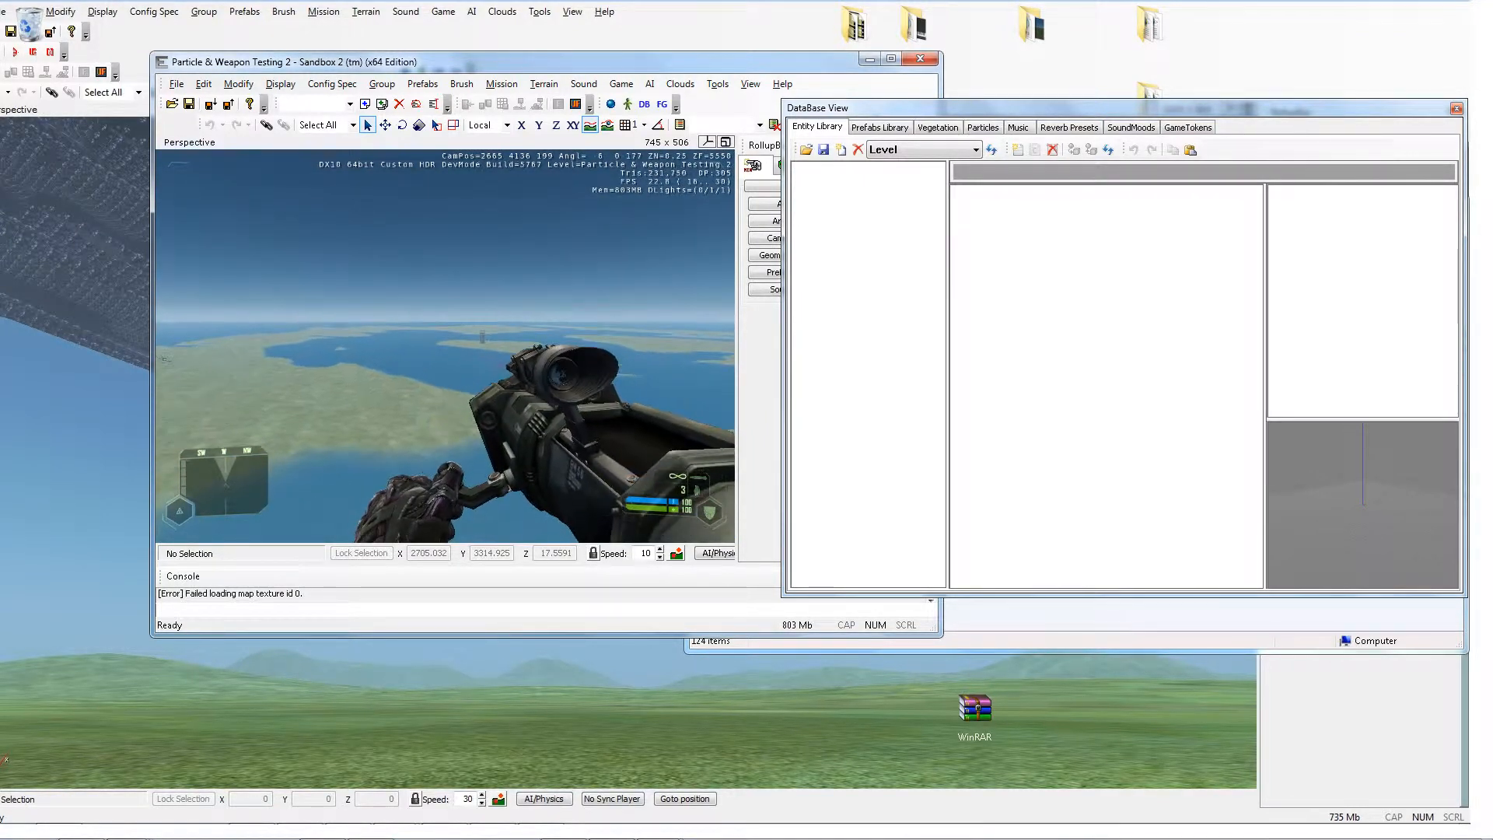
Step: Aim through the LAW's scope and fire another rocket at the control tower
right_click(445, 346)
left_click(445, 346)
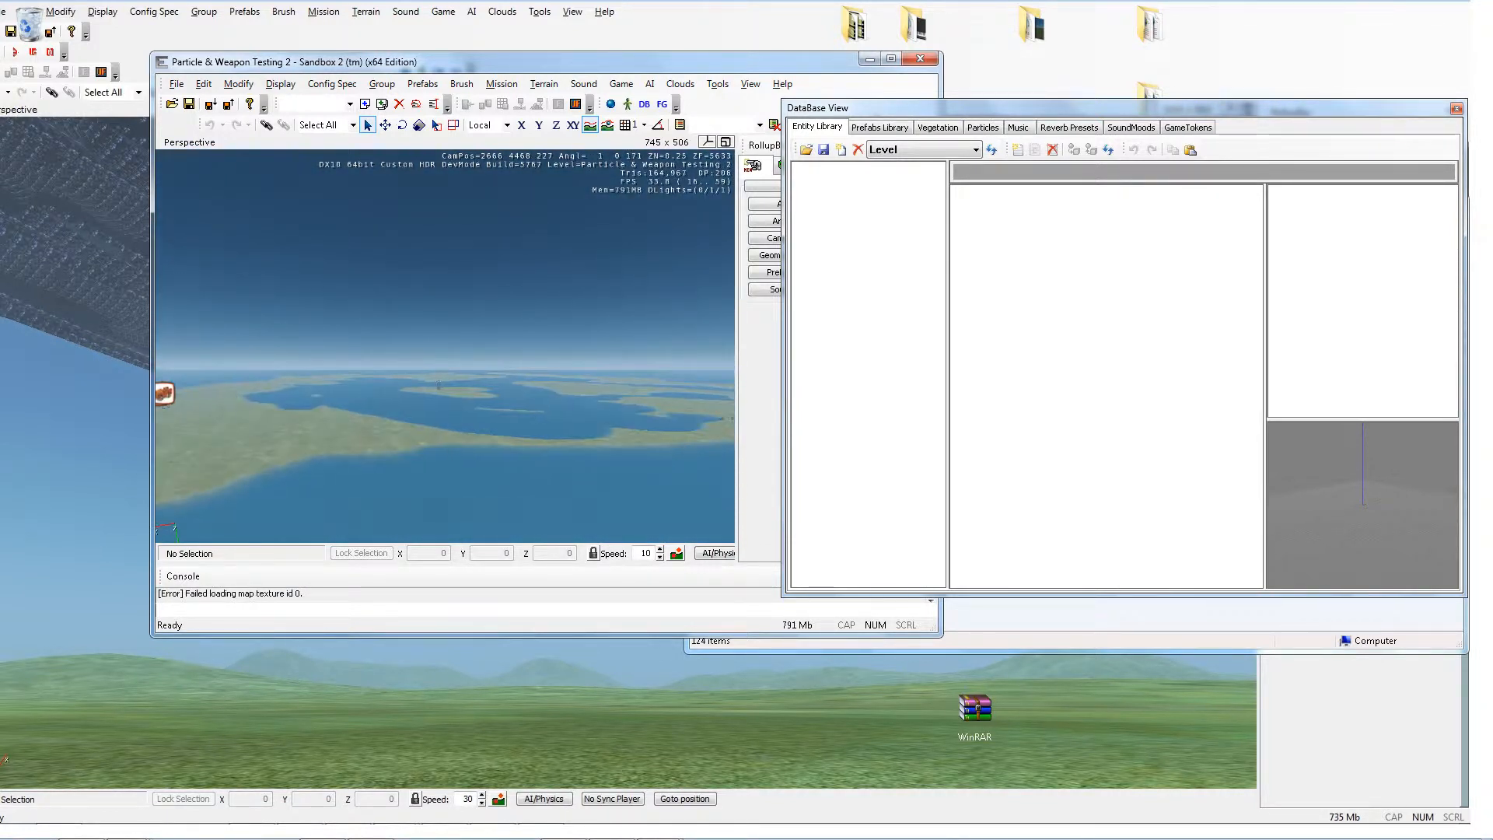
Step: Fly the editor camera back to the control tower to inspect the explosion's effect on the surroundings
key("s")
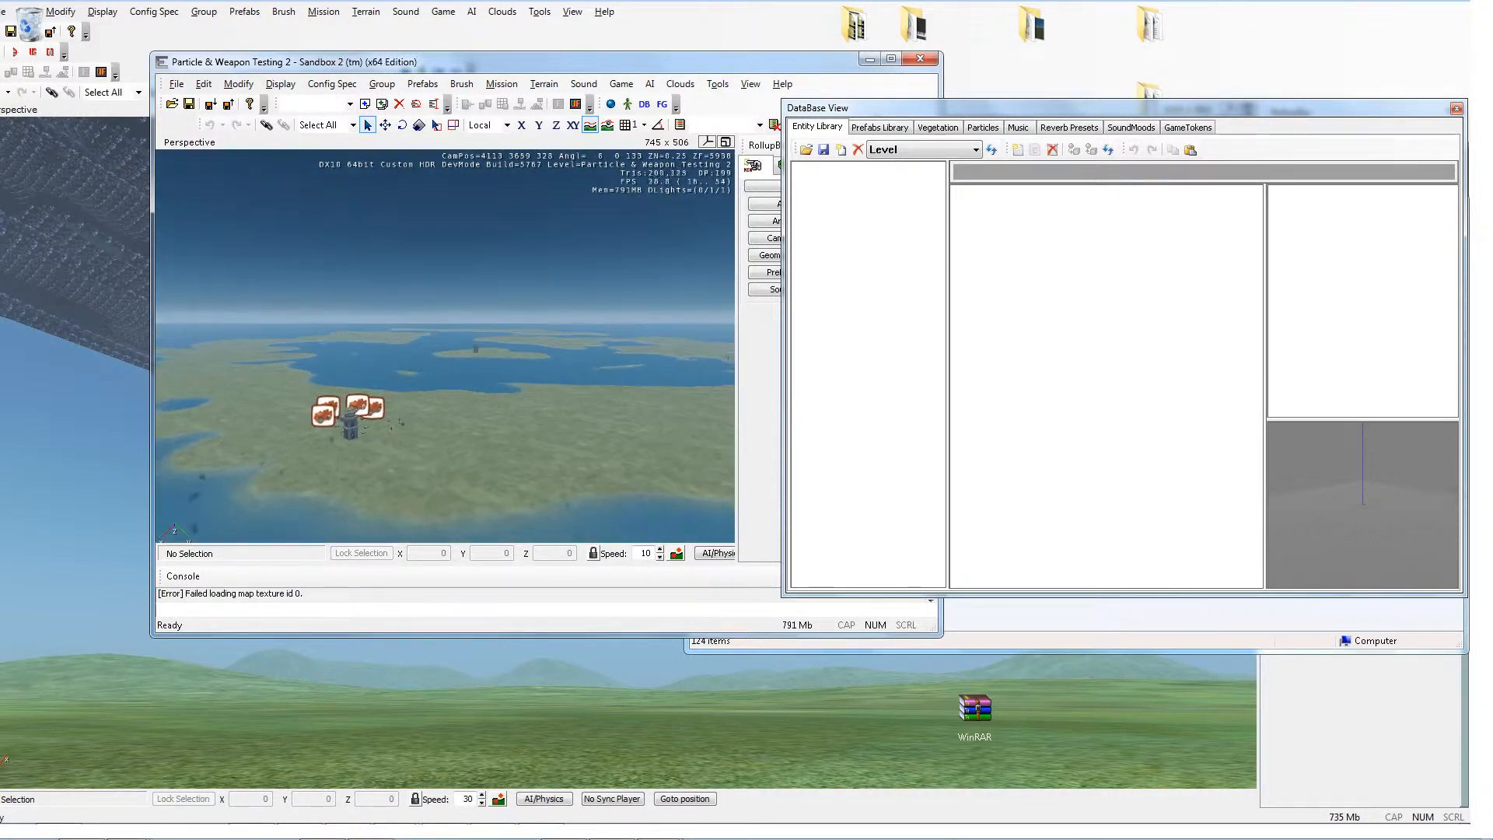
key("w")
key("w")
key("s")
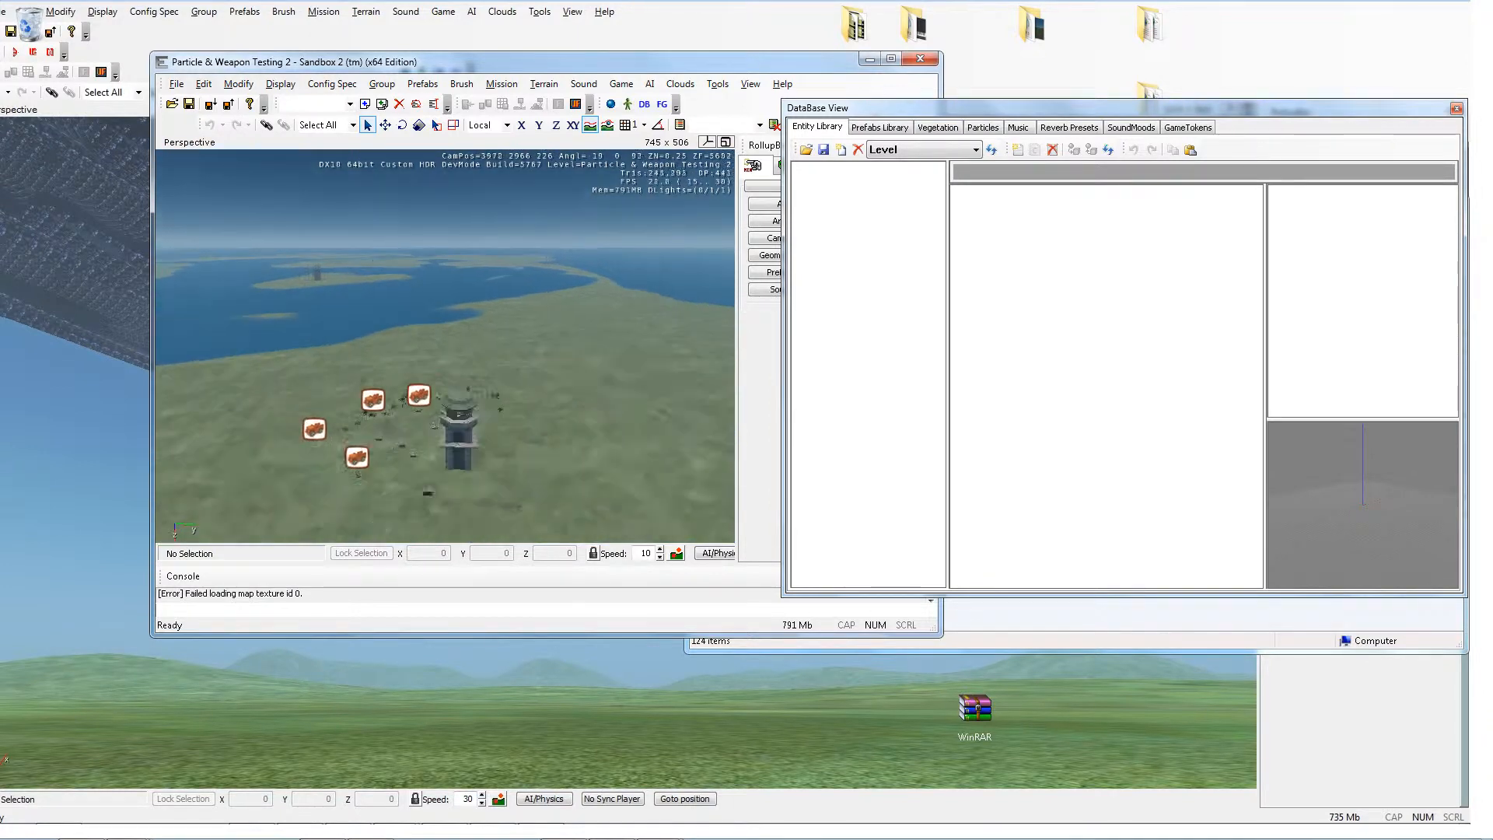
key("w")
key("d")
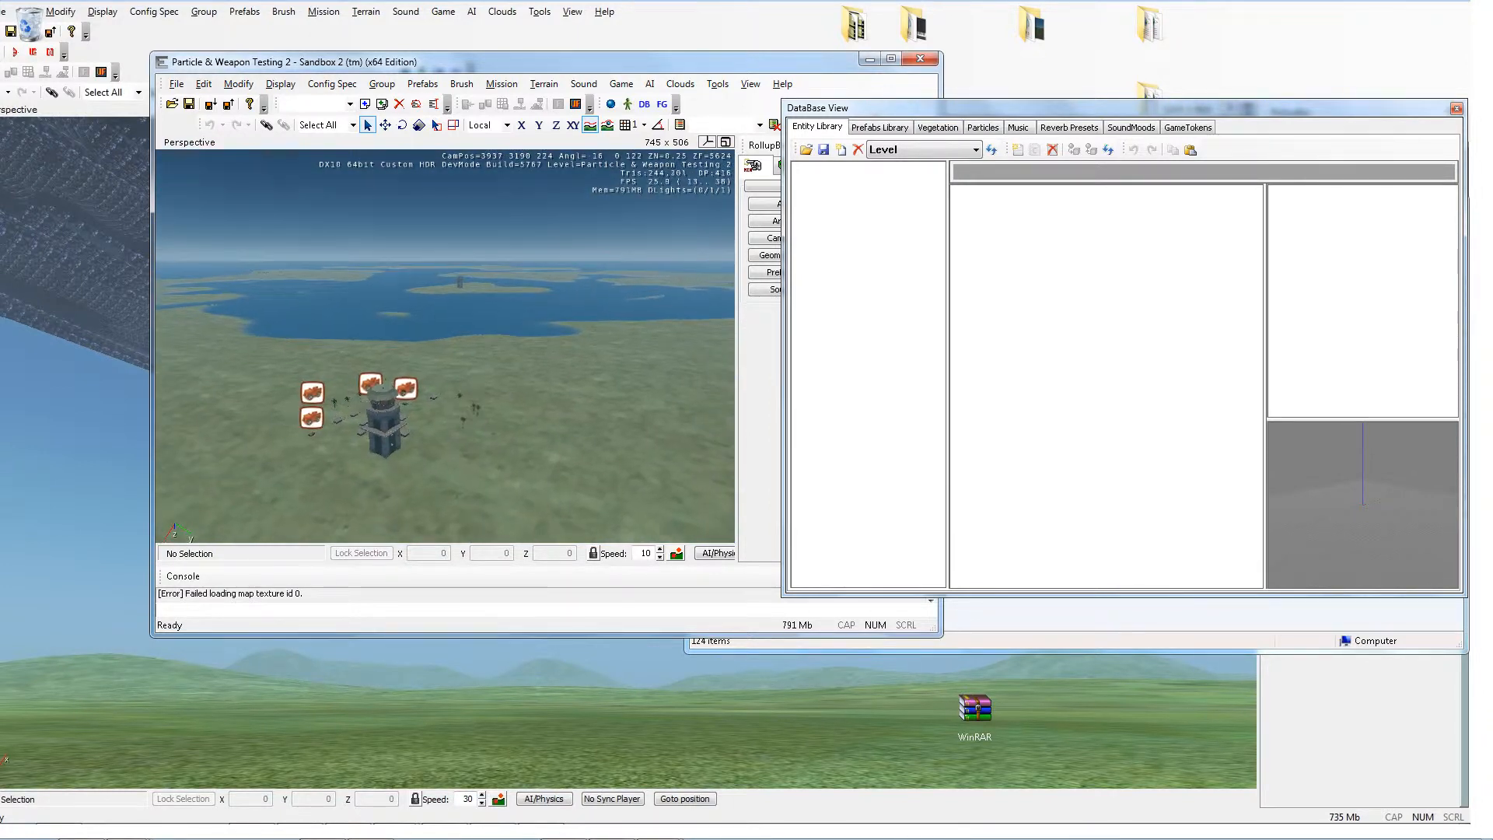
key("s")
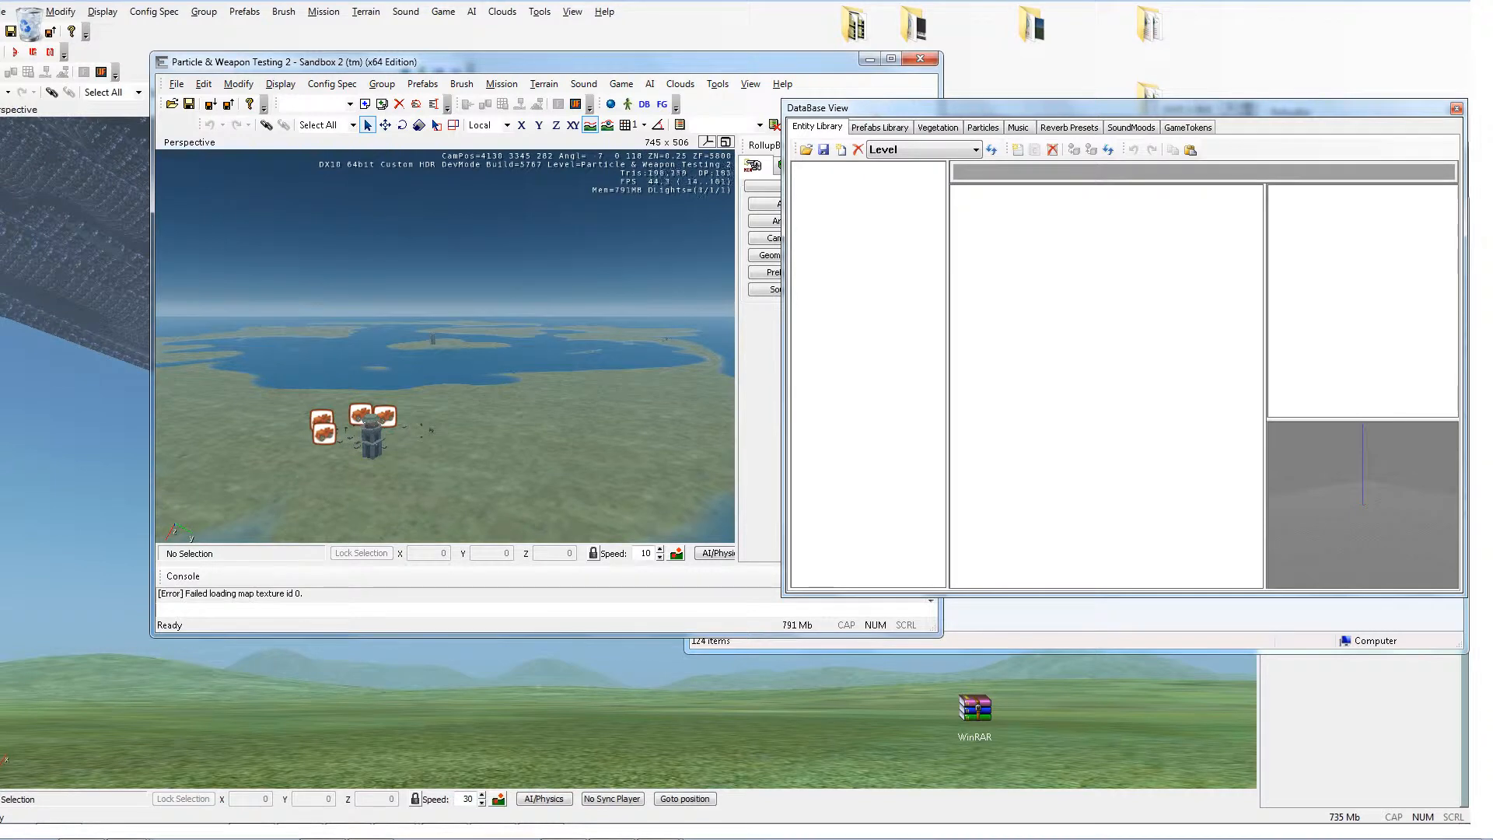
key("w")
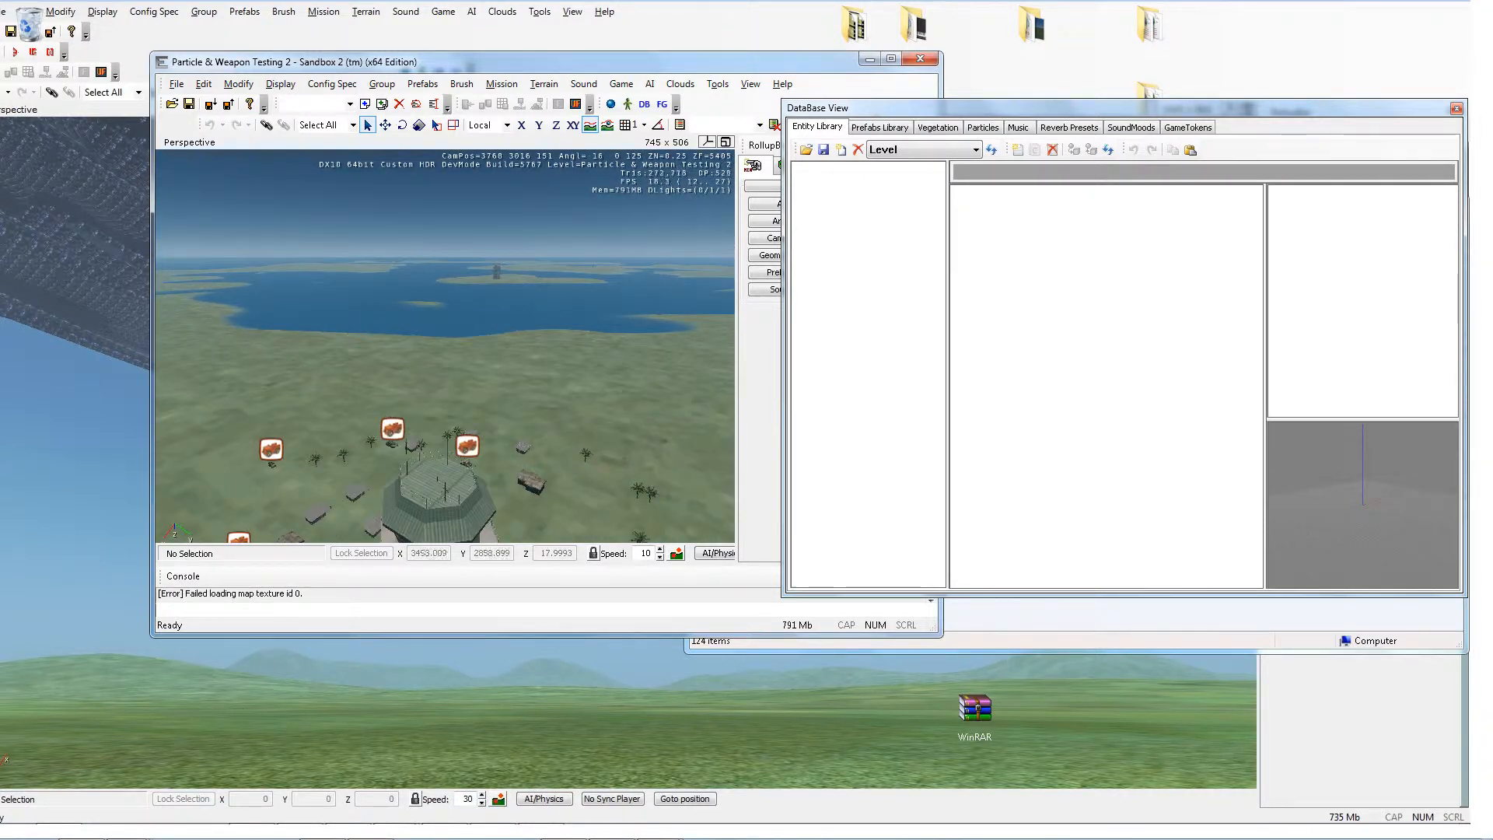
left_click_drag(490, 372, 490, 394)
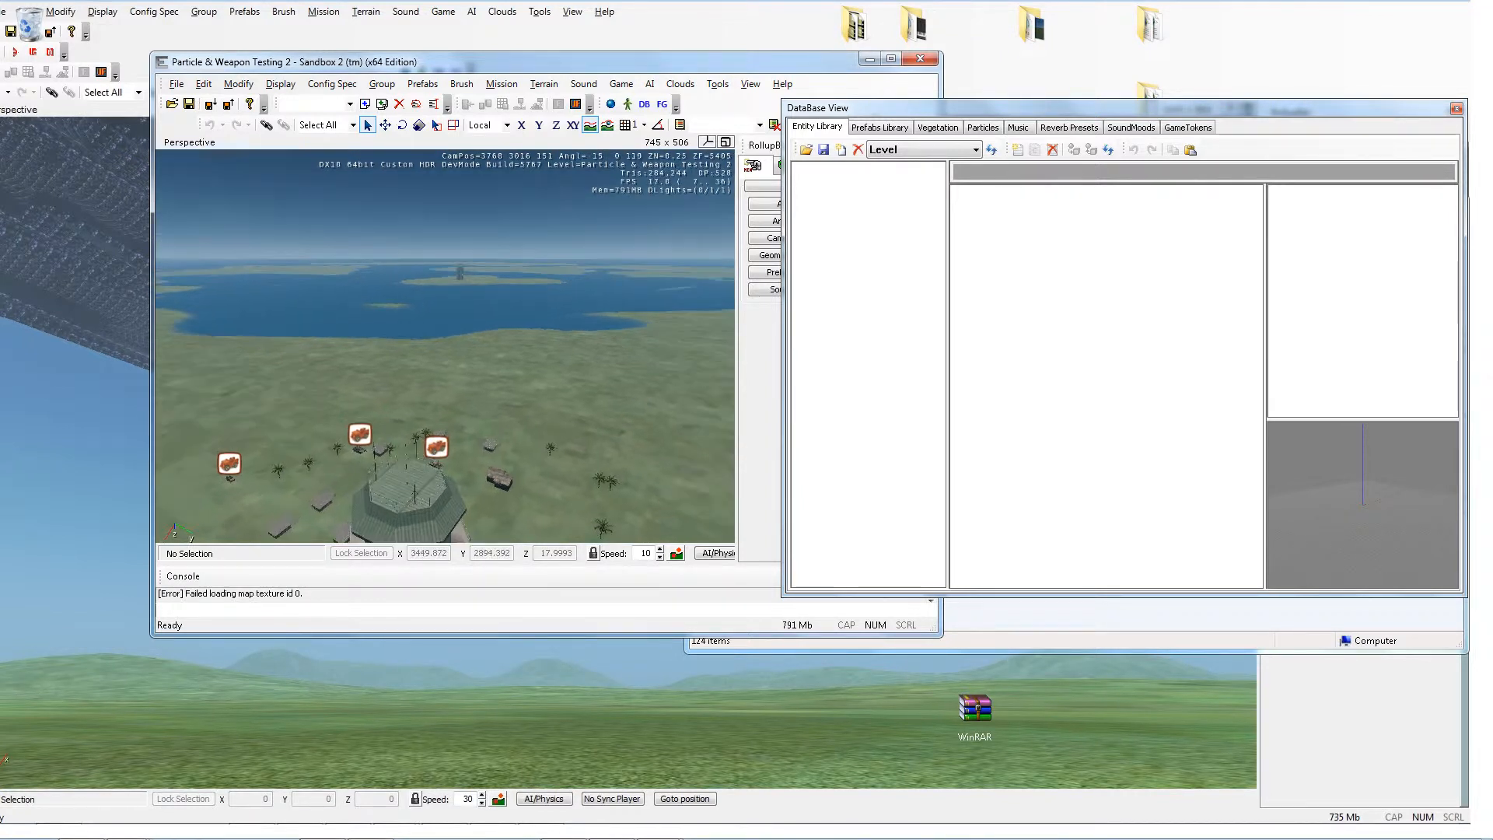
key("d")
left_click_drag(445, 347, 405, 328)
key("a")
key("s")
key("d")
key("d")
key("w")
key("d")
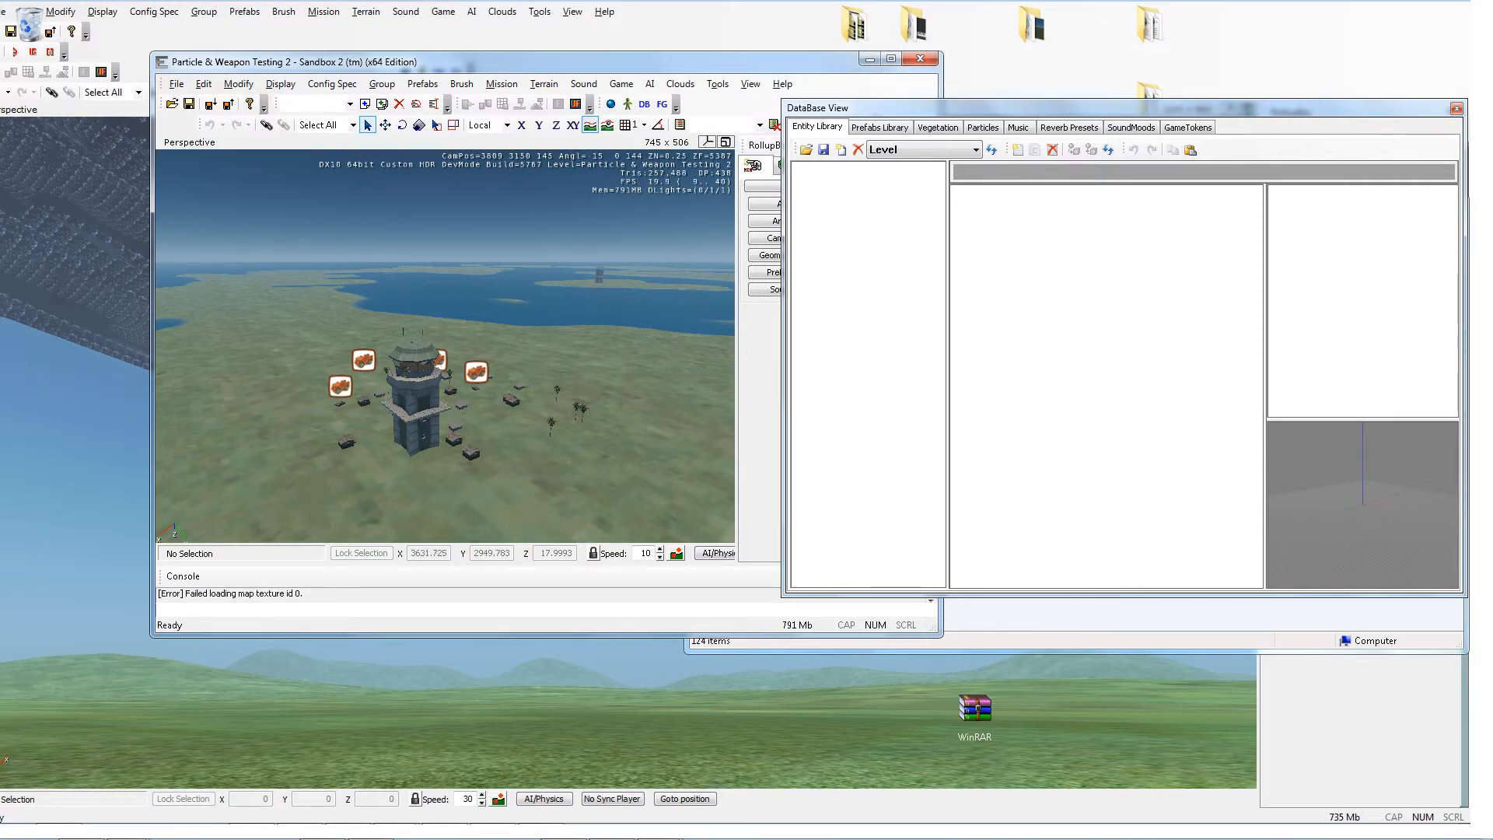
key("alt")
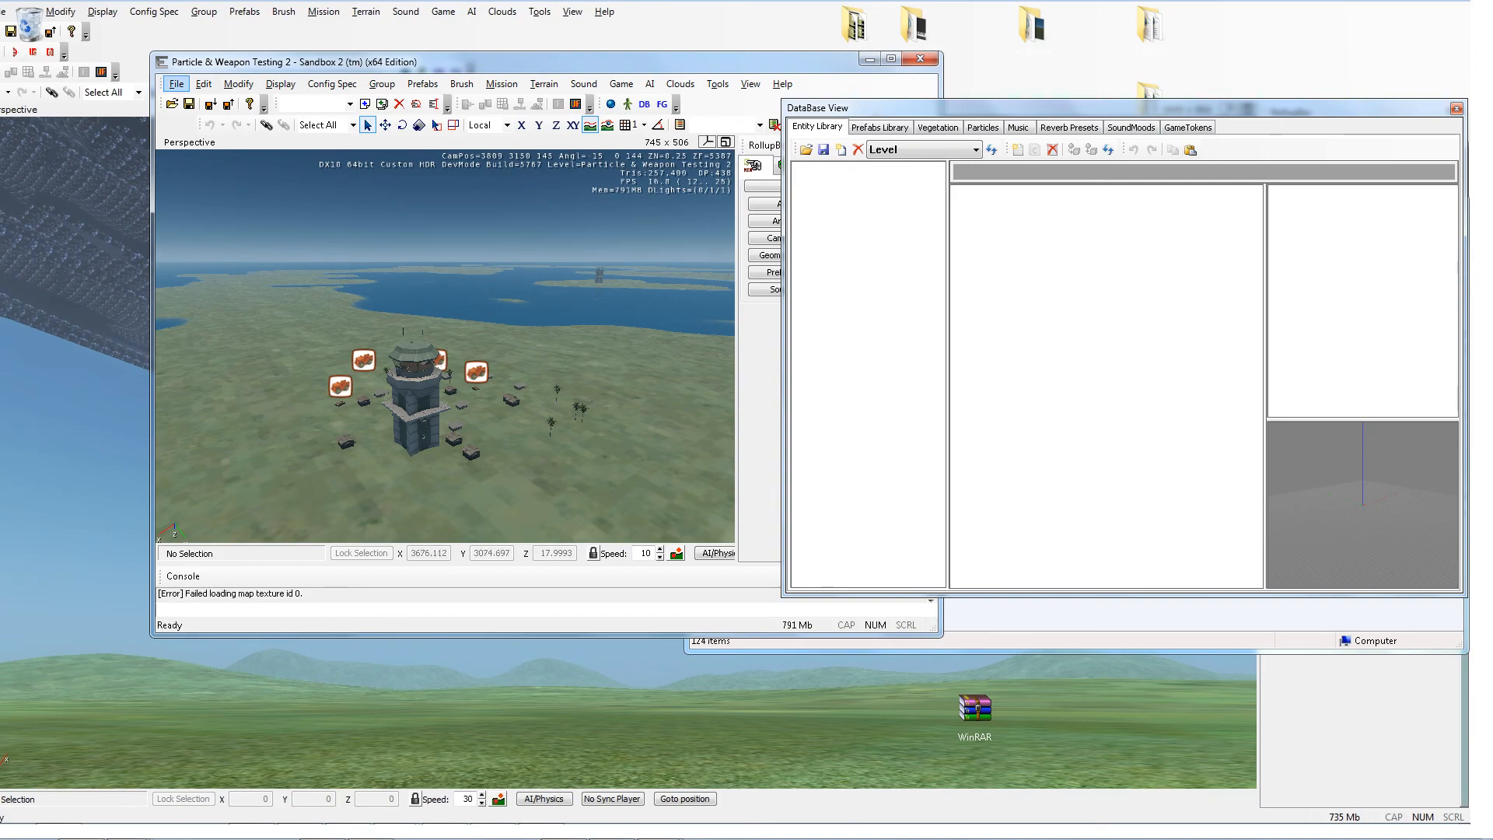